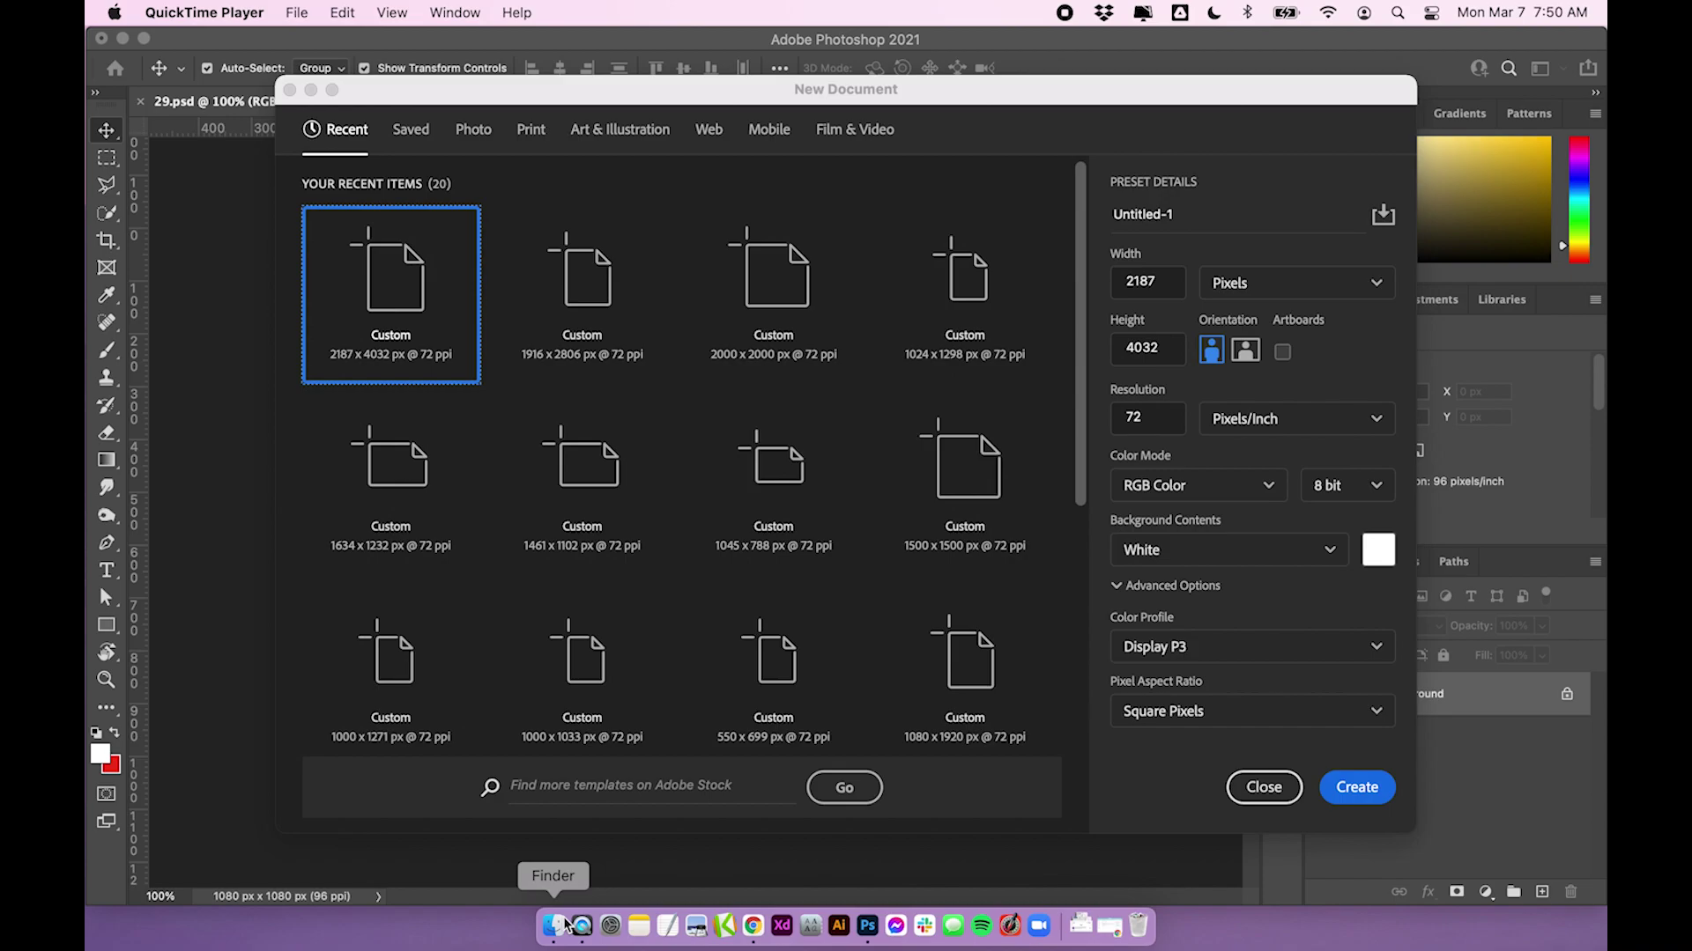
Open Finder and Quick Look the 29.psd laptop mockup
{"action": "left_click", "coordinate": [564, 926]}
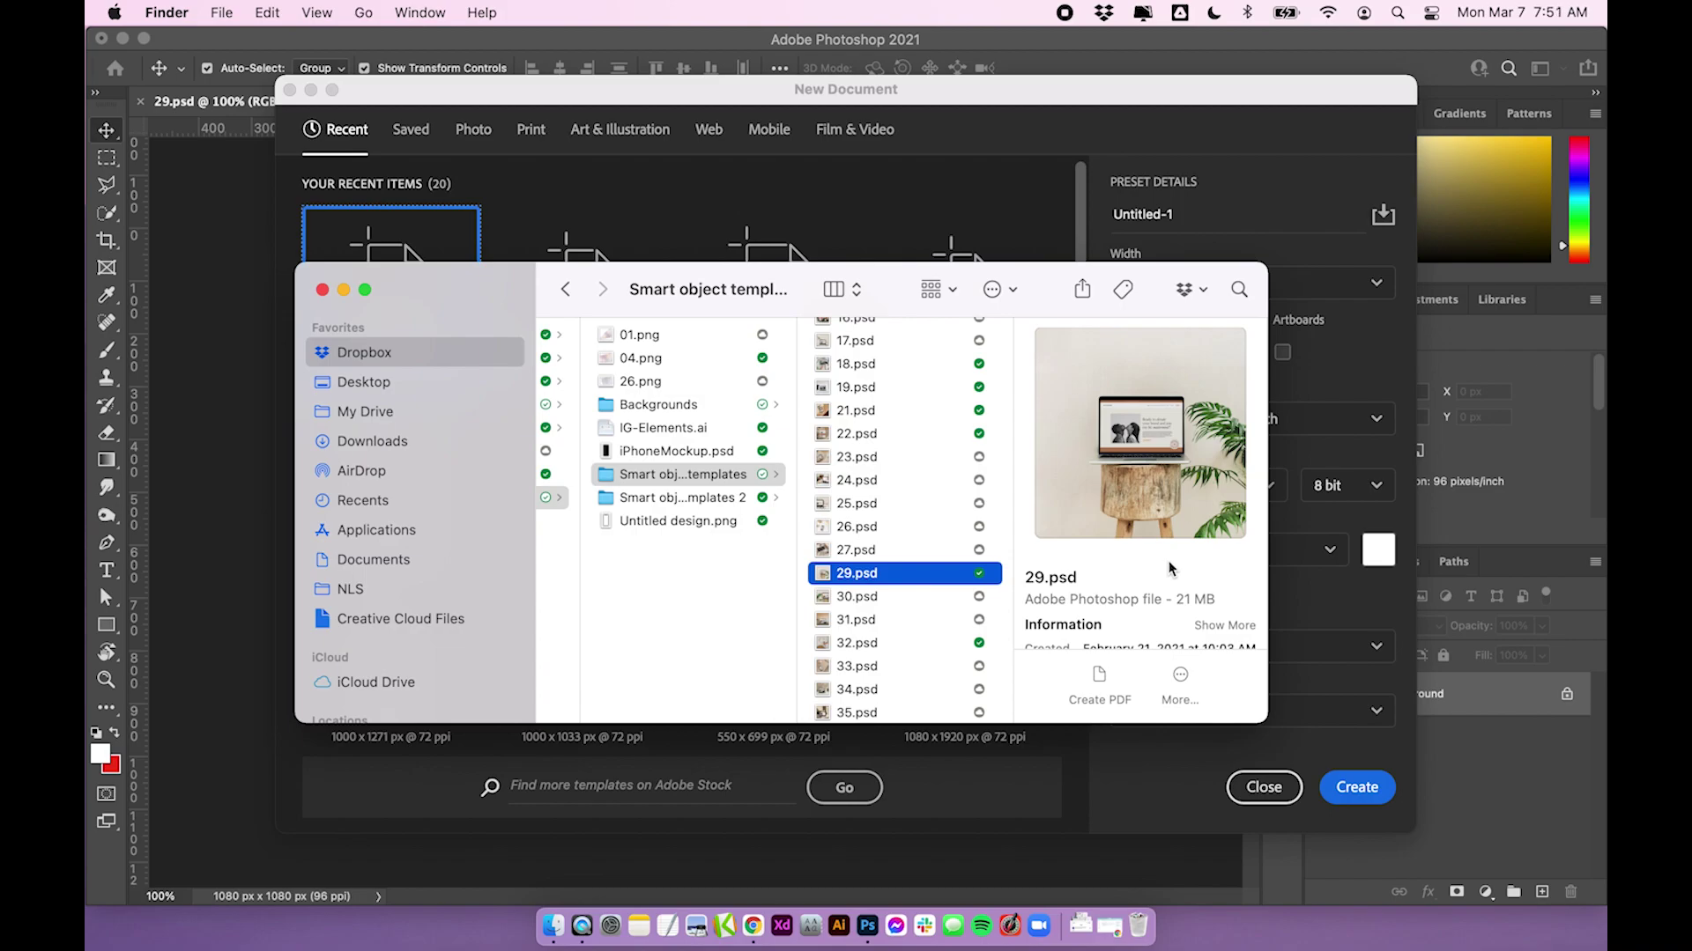
{"action": "key", "text": "space"}
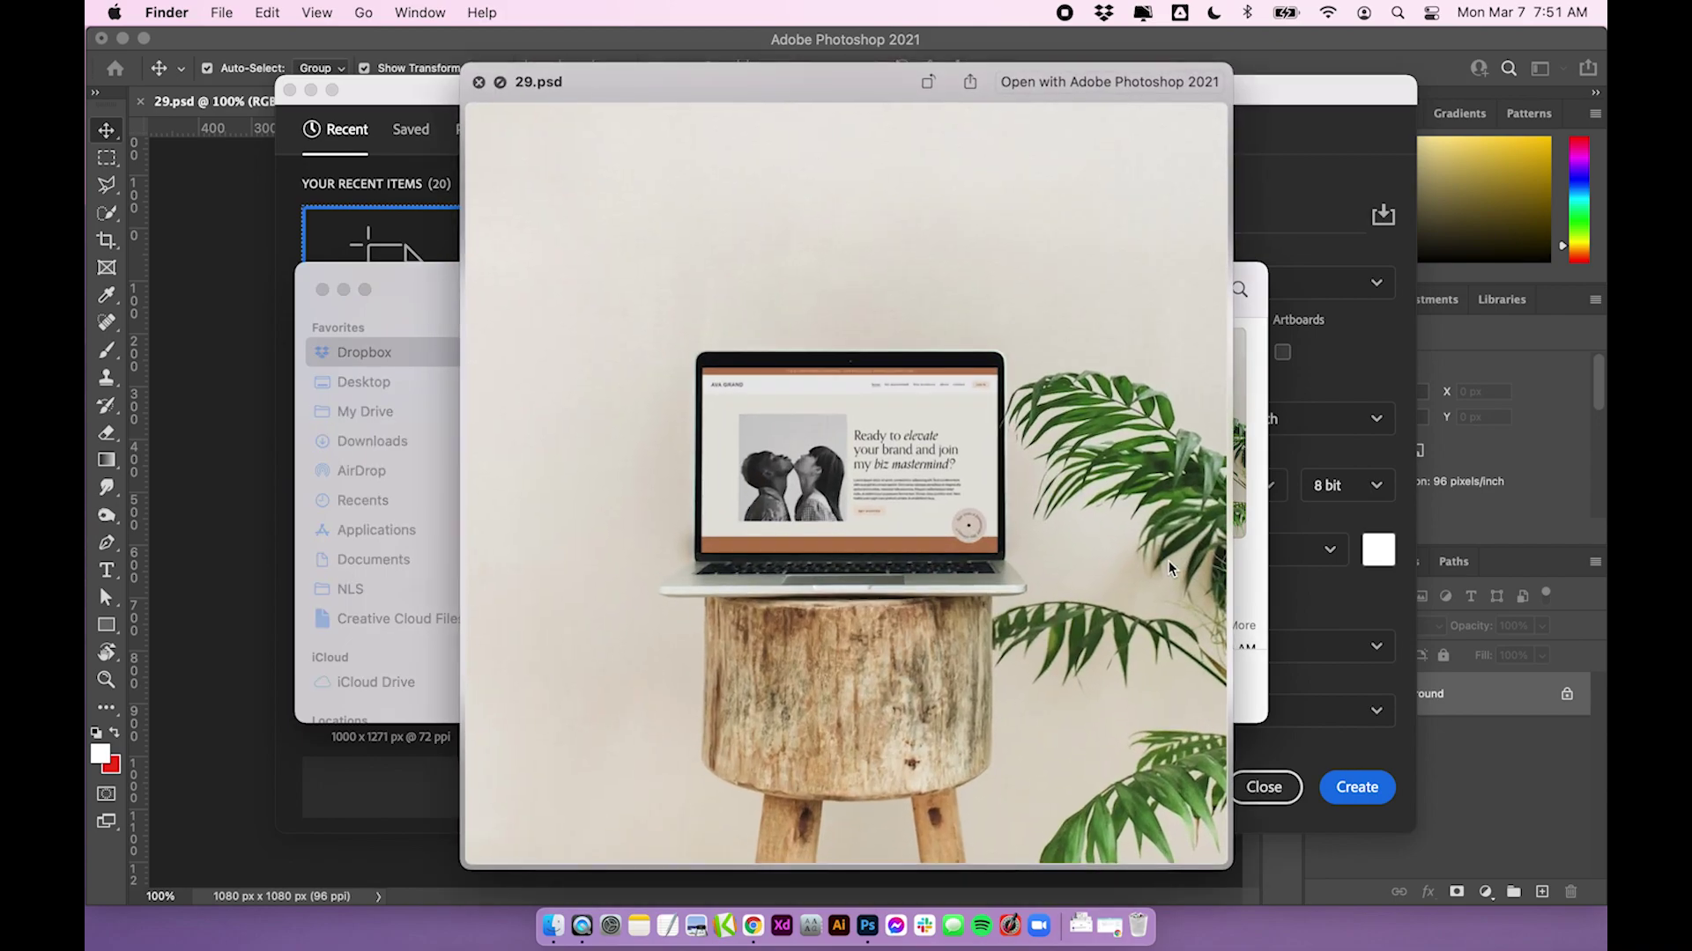
{"action": "key", "text": "space"}
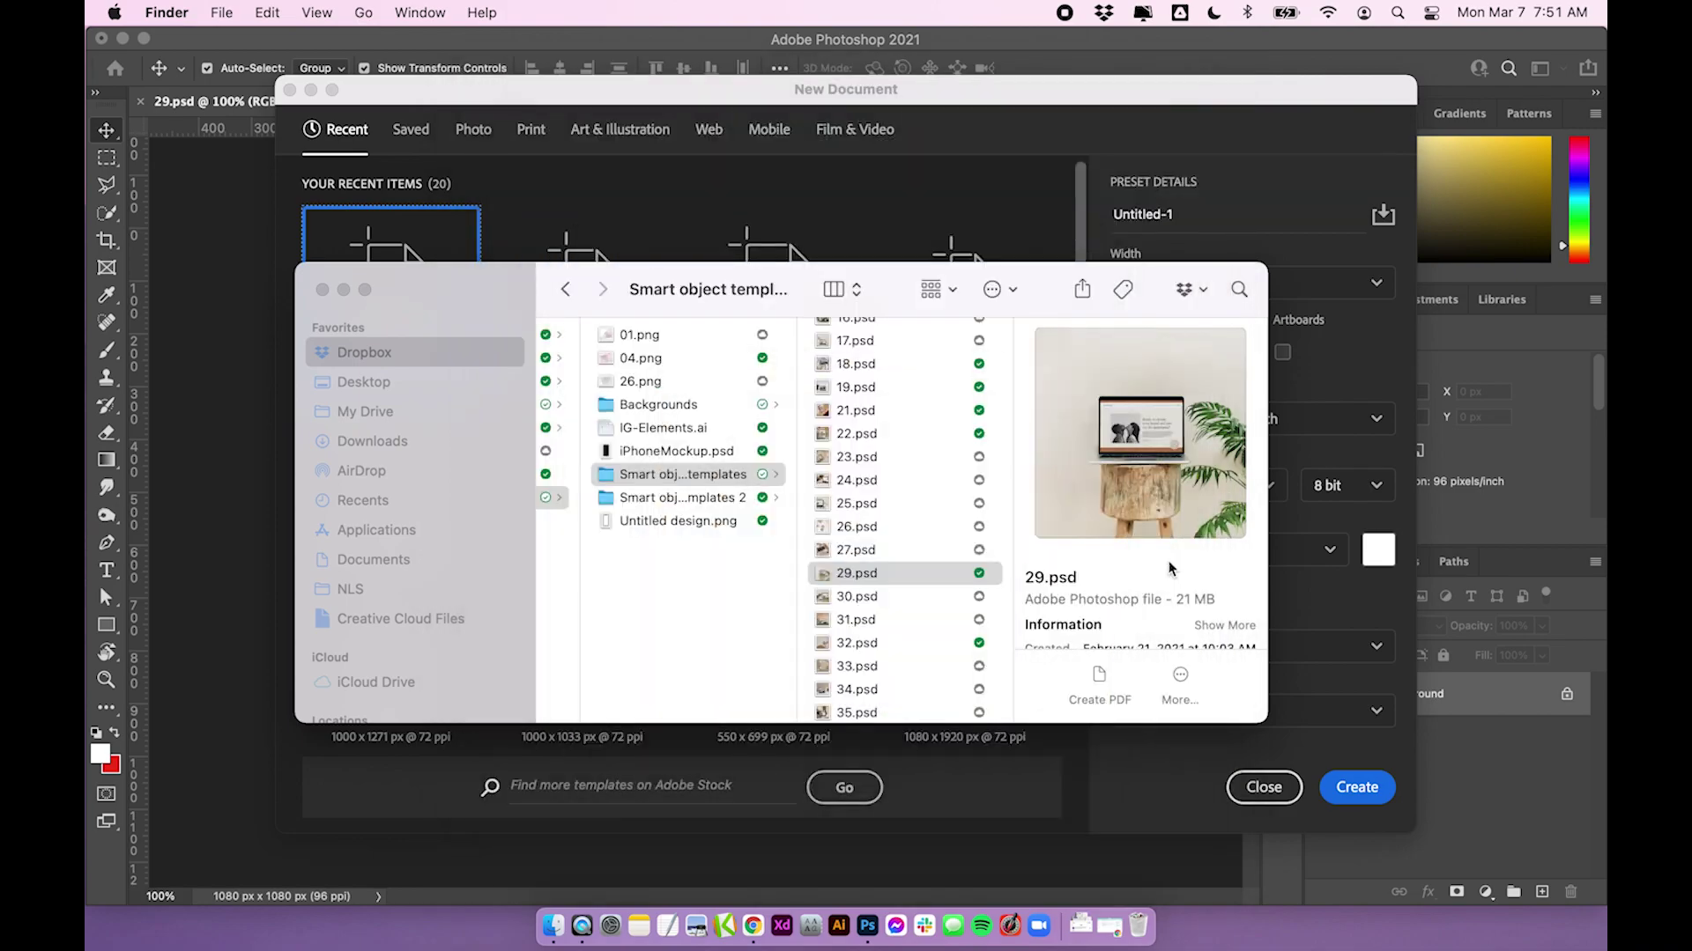
Preview another laptop mockup, then return to the first templates folder and select 29.psd
{"action": "left_click", "coordinate": [938, 476]}
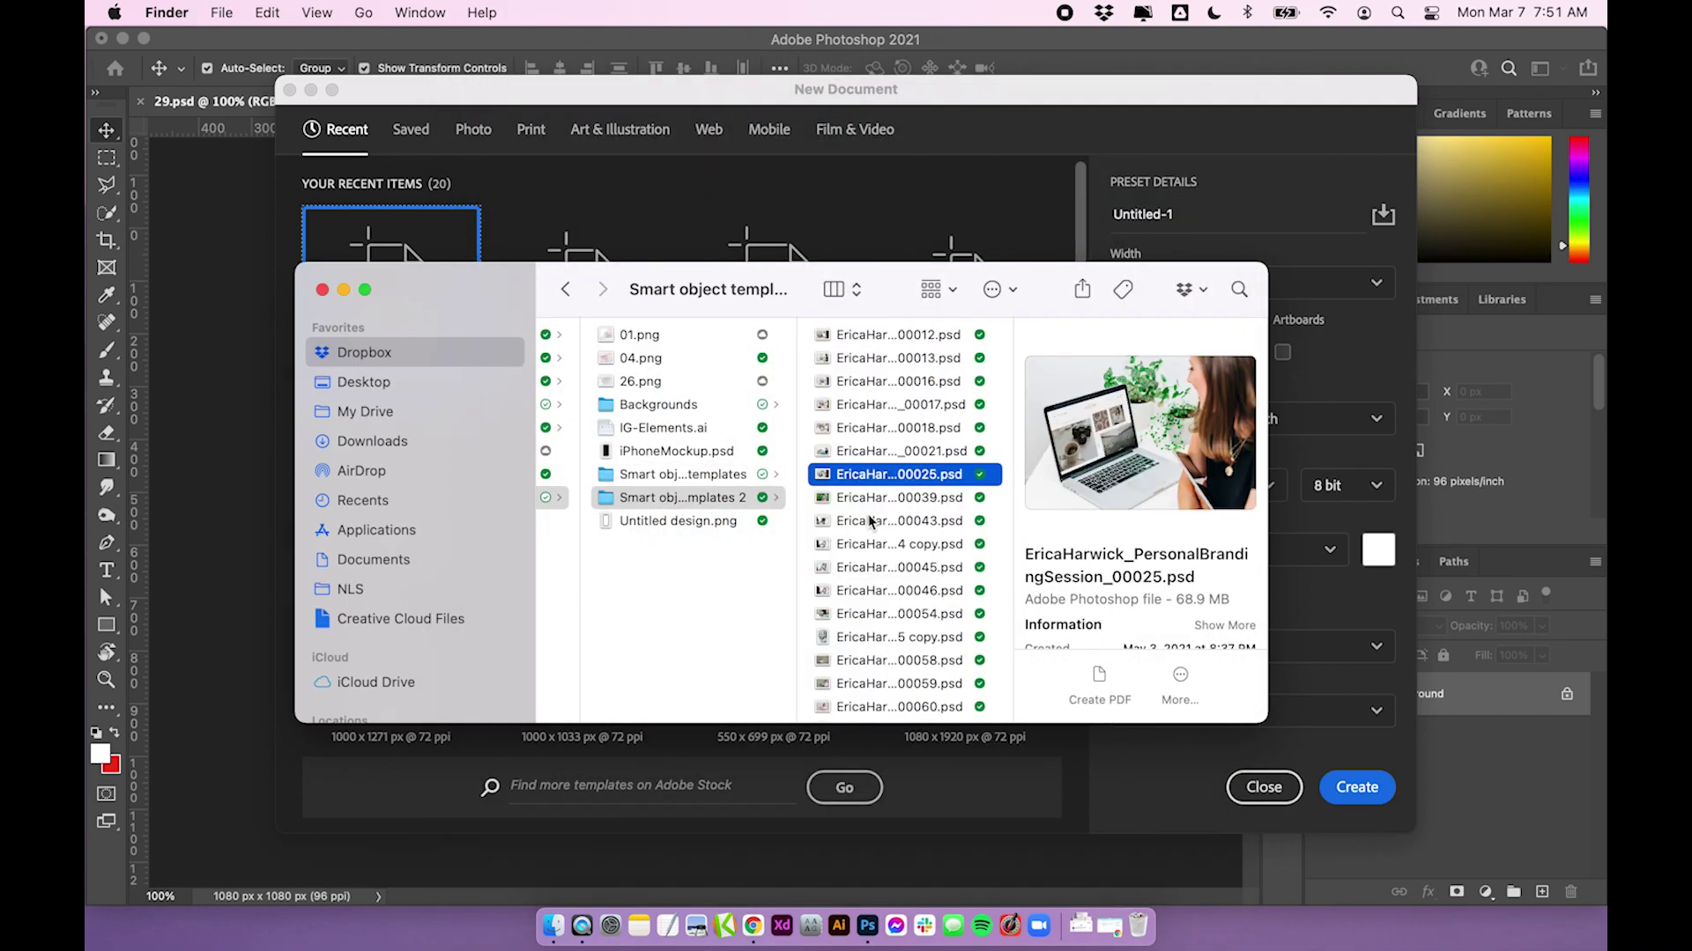
{"action": "key", "text": "space"}
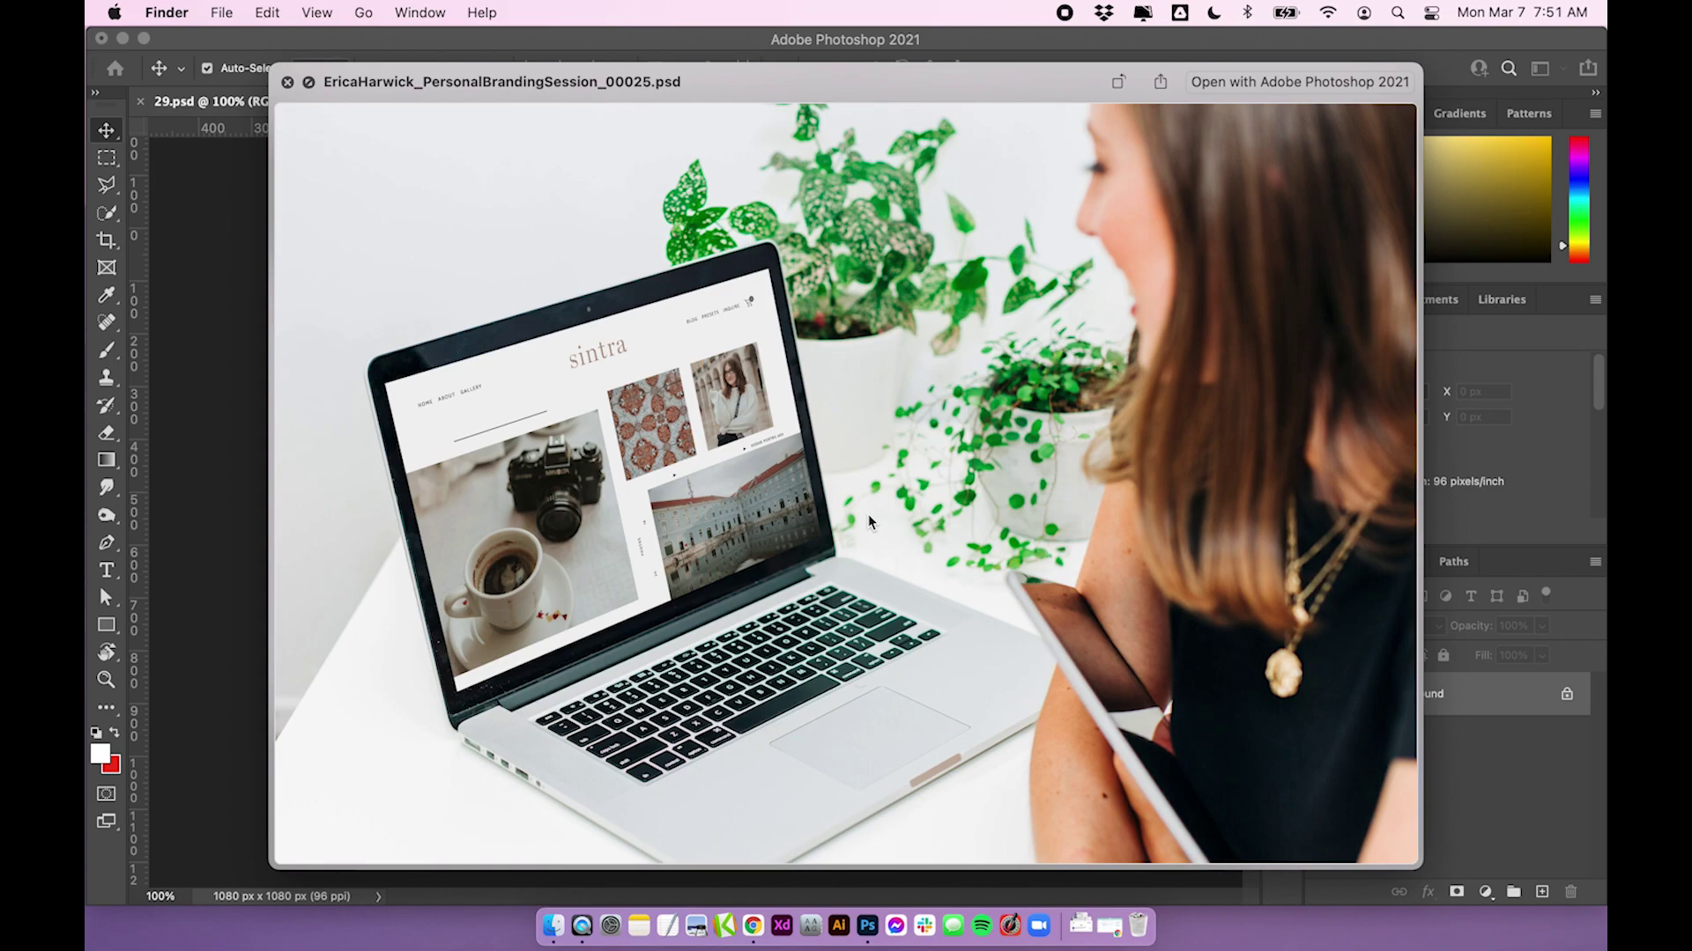
{"action": "key", "text": "space"}
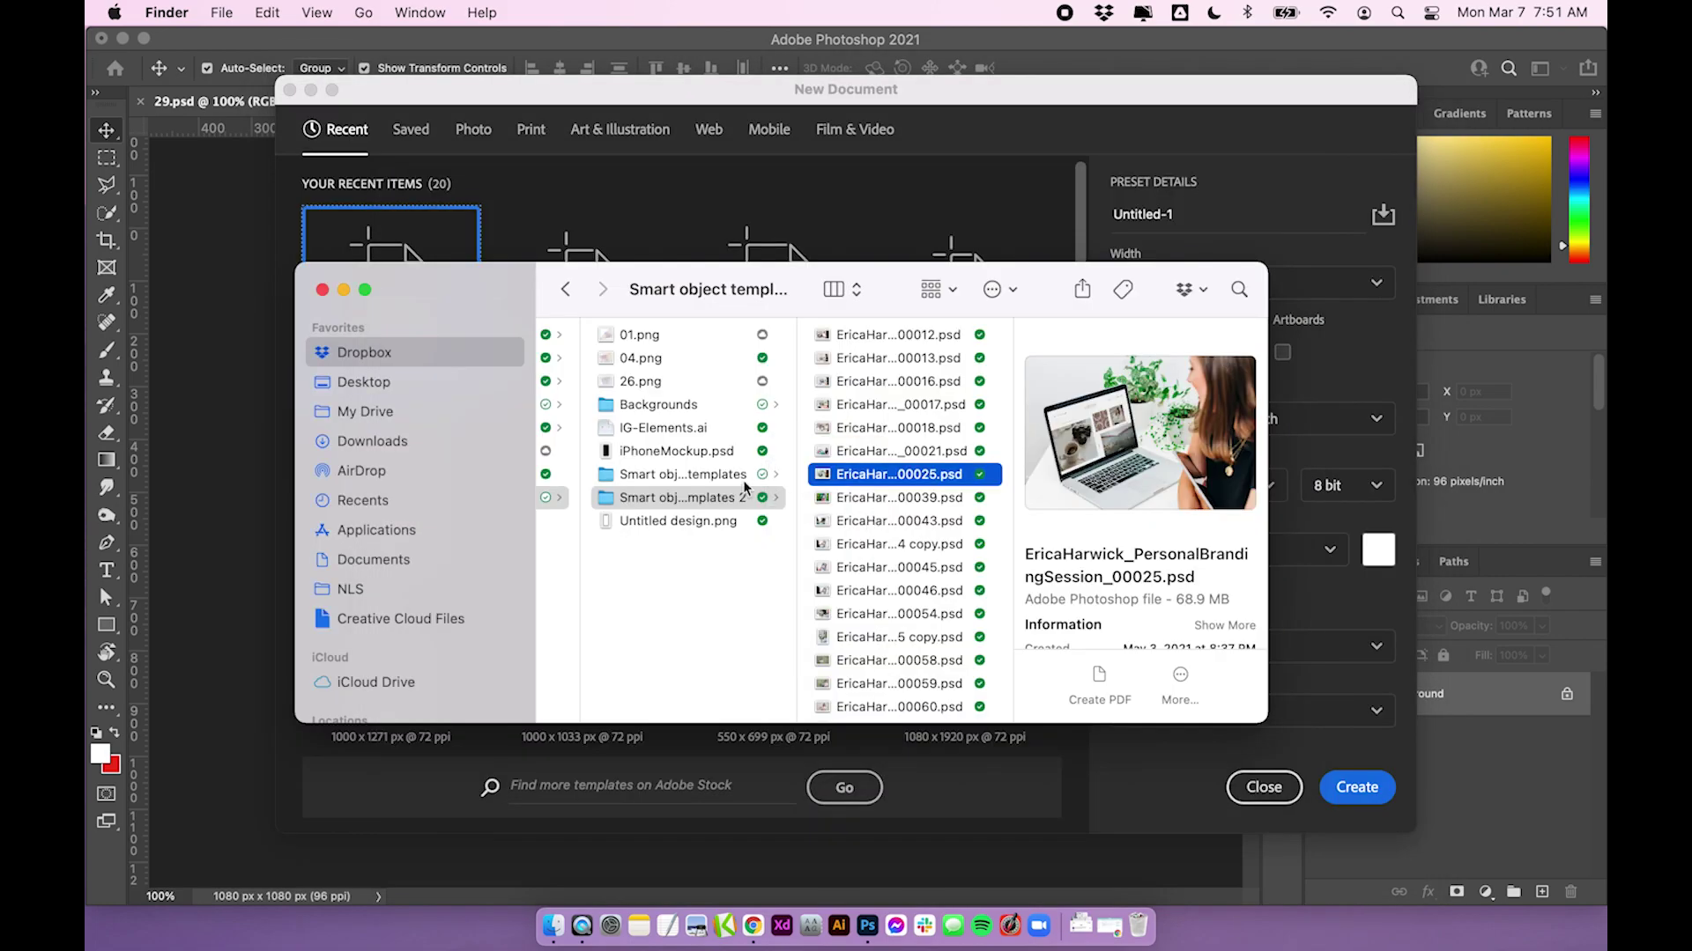
{"action": "left_click", "coordinate": [742, 481]}
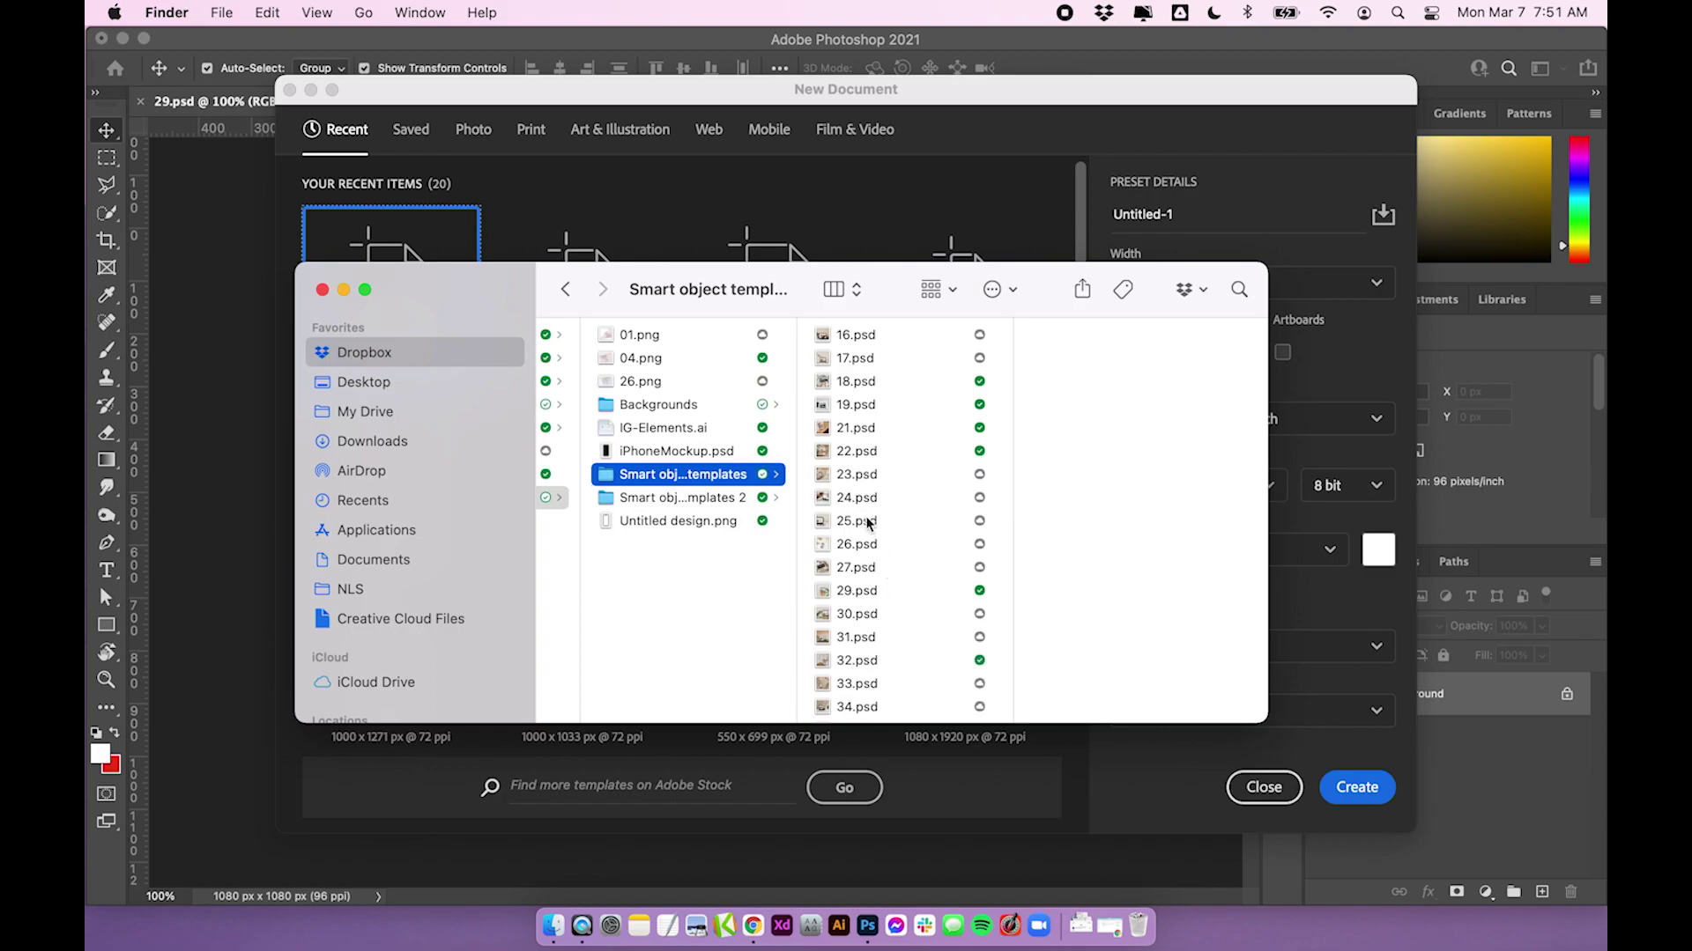
{"action": "left_click", "coordinate": [864, 589]}
{"action": "scroll", "coordinate": [864, 581], "scroll_direction": "down", "scroll_amount": 2}
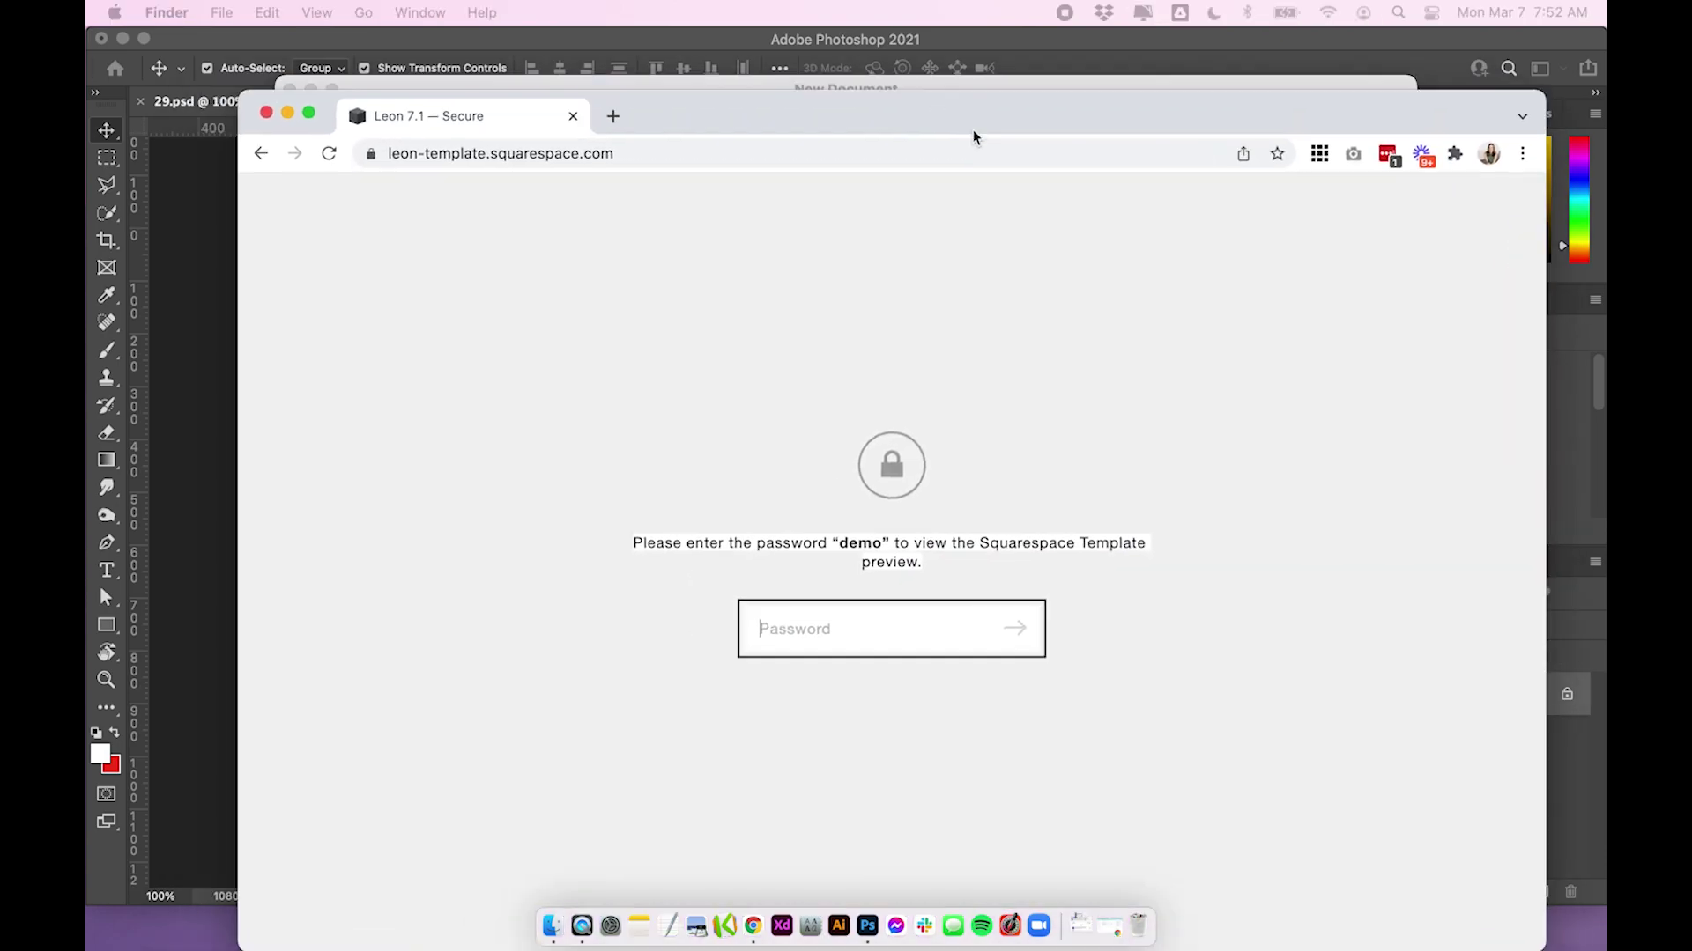
Move and enlarge the Chrome window, unlock the Leon preview with its password, then widen it
{"action": "left_click_drag", "start_coordinate": [986, 104], "coordinate": [837, 53]}
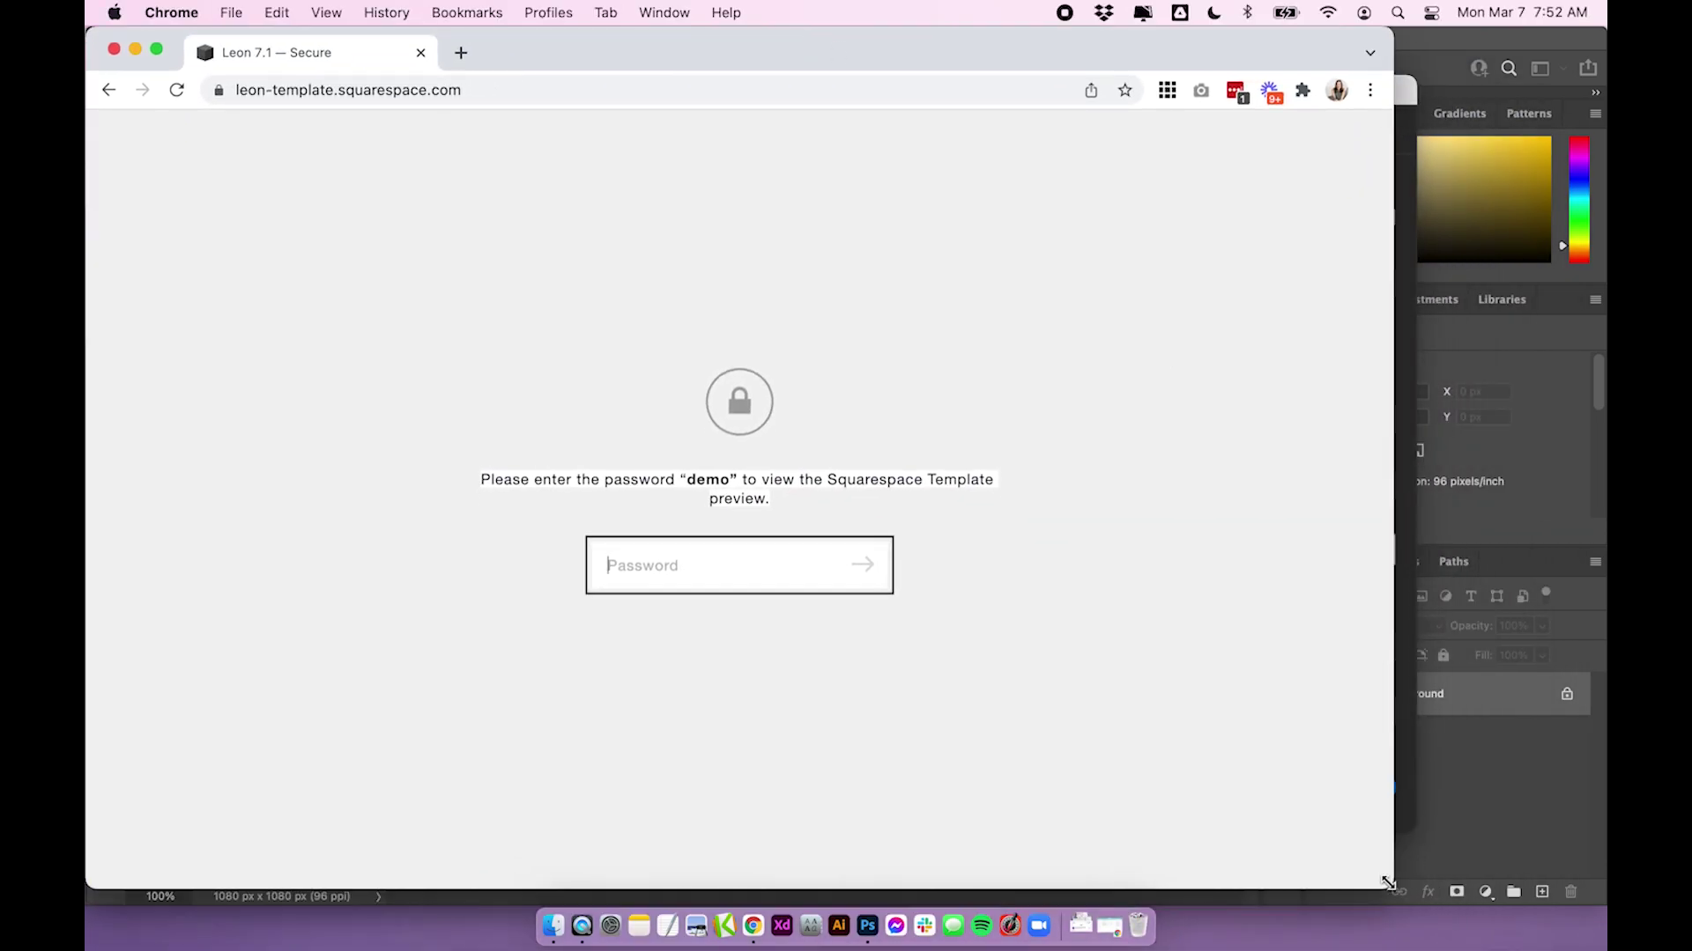
{"action": "left_click_drag", "start_coordinate": [1392, 888], "coordinate": [1563, 904]}
{"action": "left_click", "coordinate": [794, 562]}
{"action": "type", "text": "demo"}
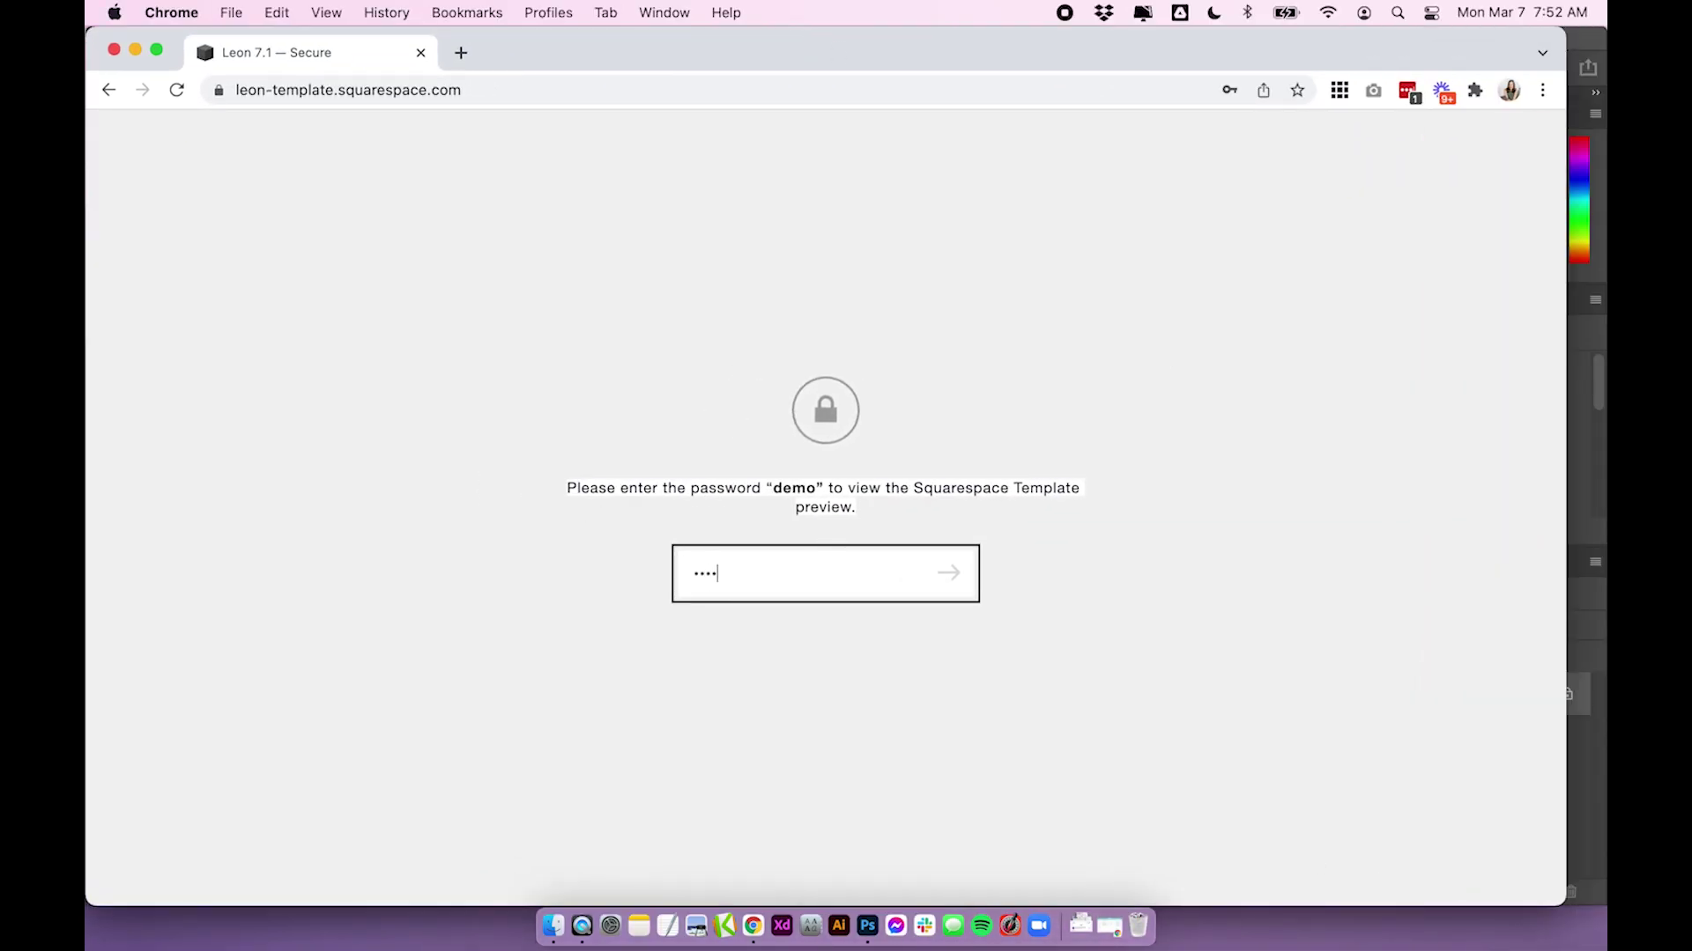
{"action": "key", "text": "Return"}
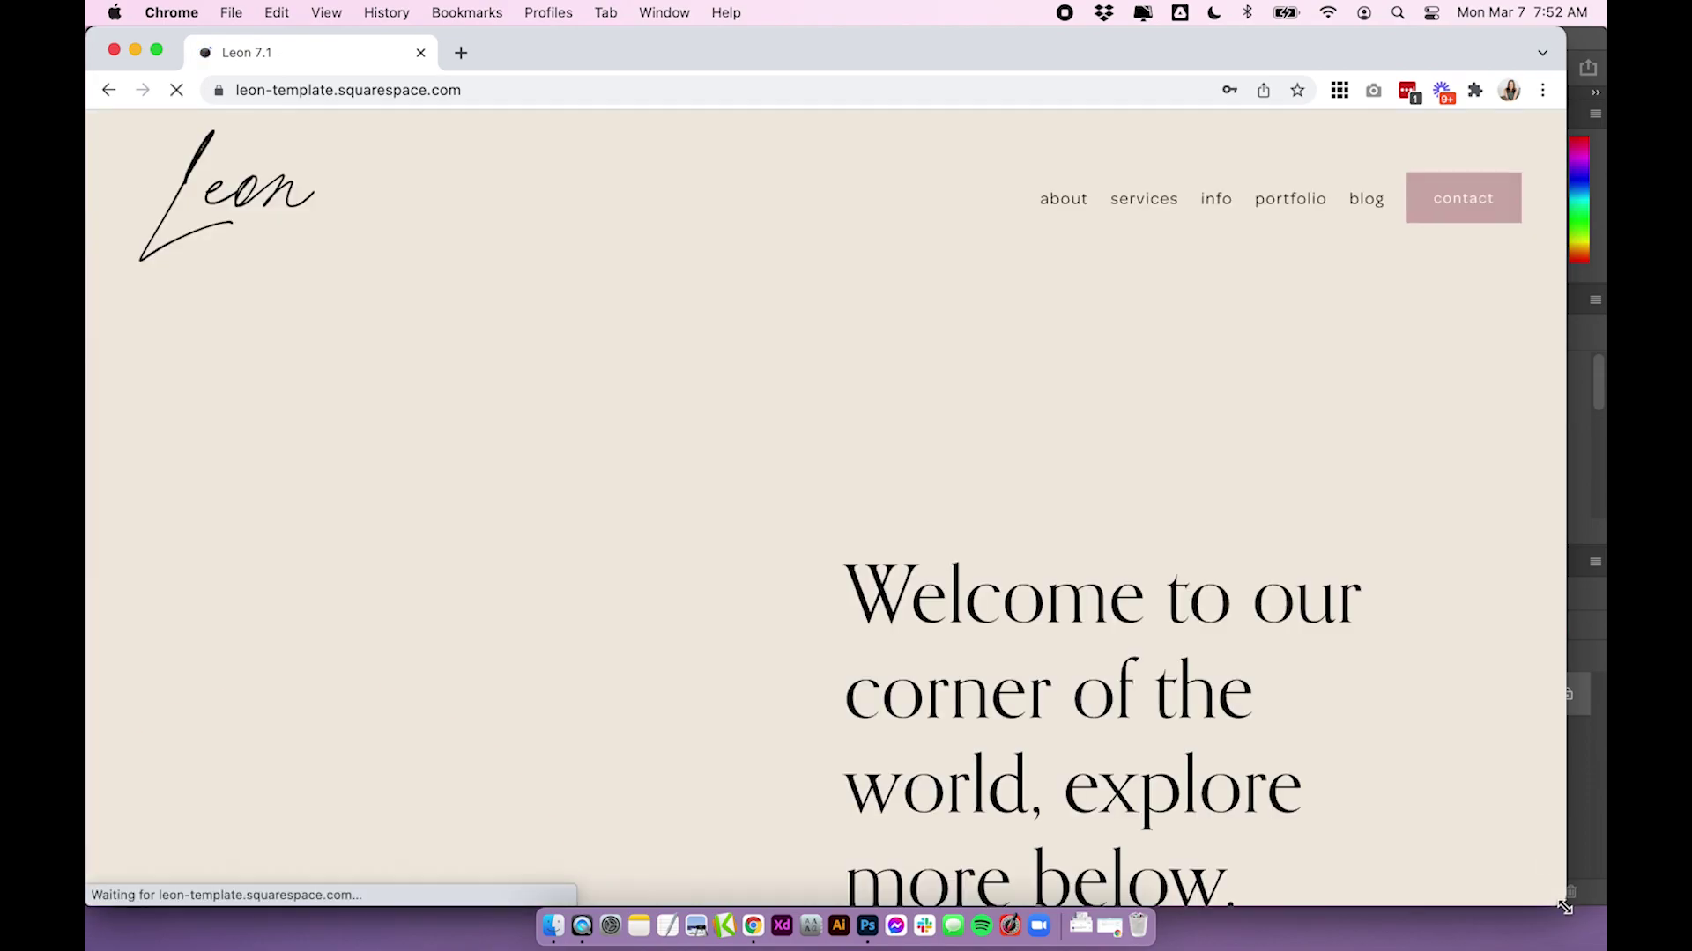
{"action": "left_click_drag", "start_coordinate": [1584, 921], "coordinate": [1607, 925]}
{"action": "left_click", "coordinate": [813, 187]}
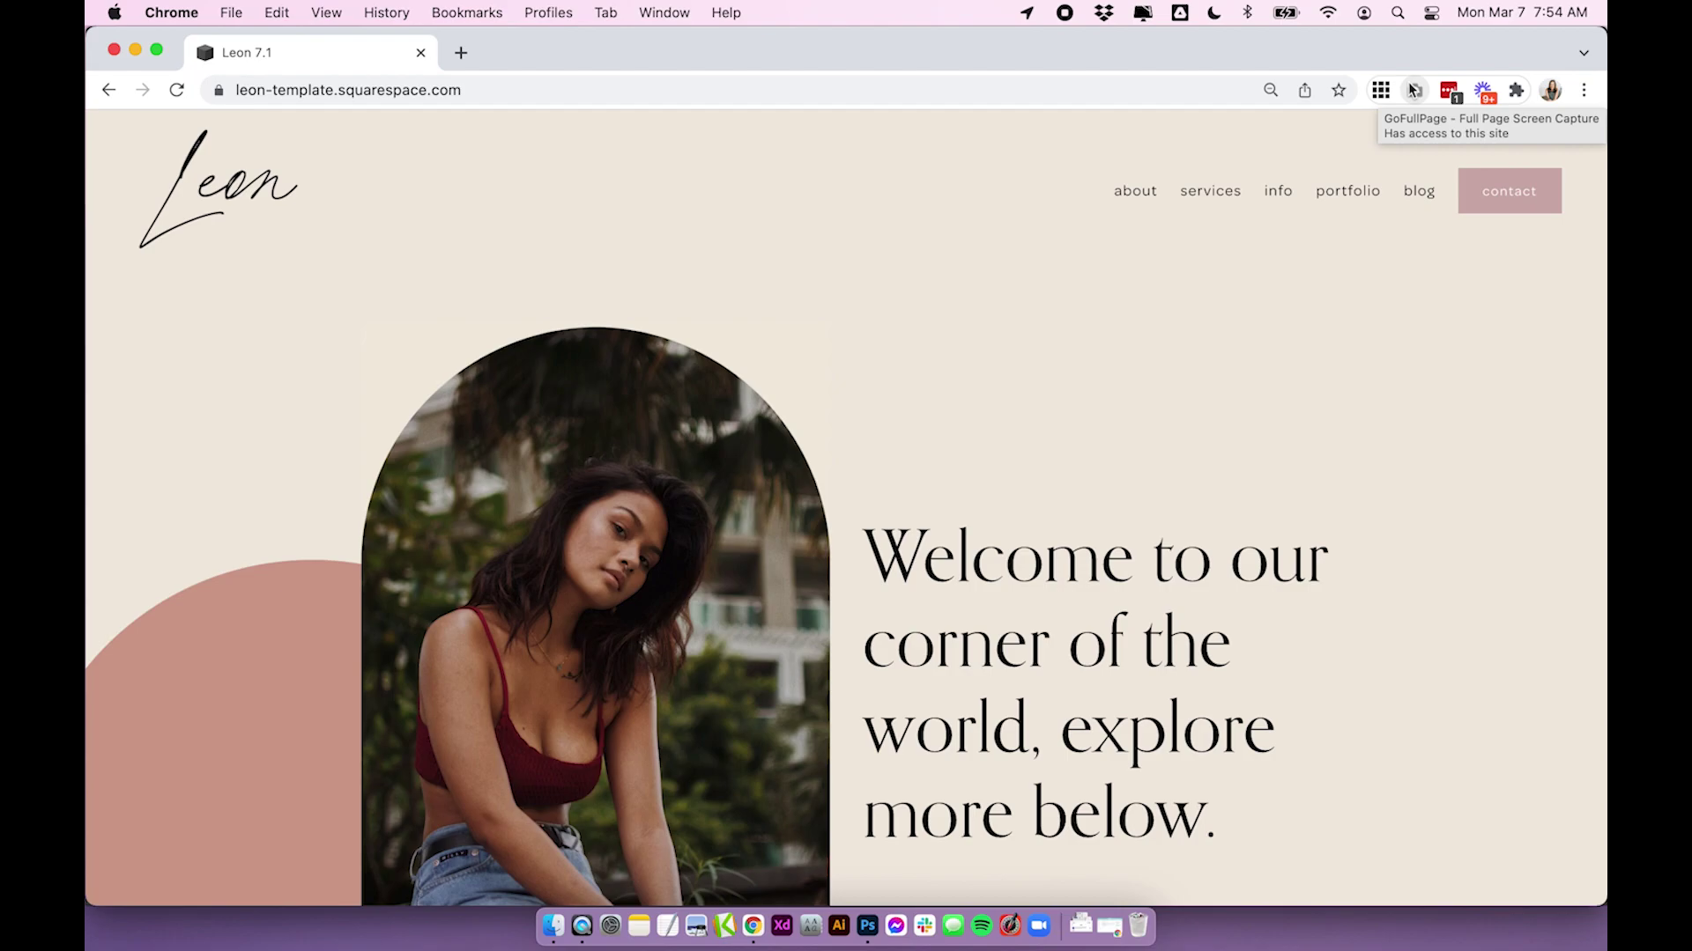
{"action": "scroll", "coordinate": [1092, 359], "scroll_direction": "down", "scroll_amount": 4}
{"action": "scroll", "coordinate": [1092, 359], "scroll_direction": "down", "scroll_amount": 5}
{"action": "scroll", "coordinate": [1092, 361], "scroll_direction": "up", "scroll_amount": 10}
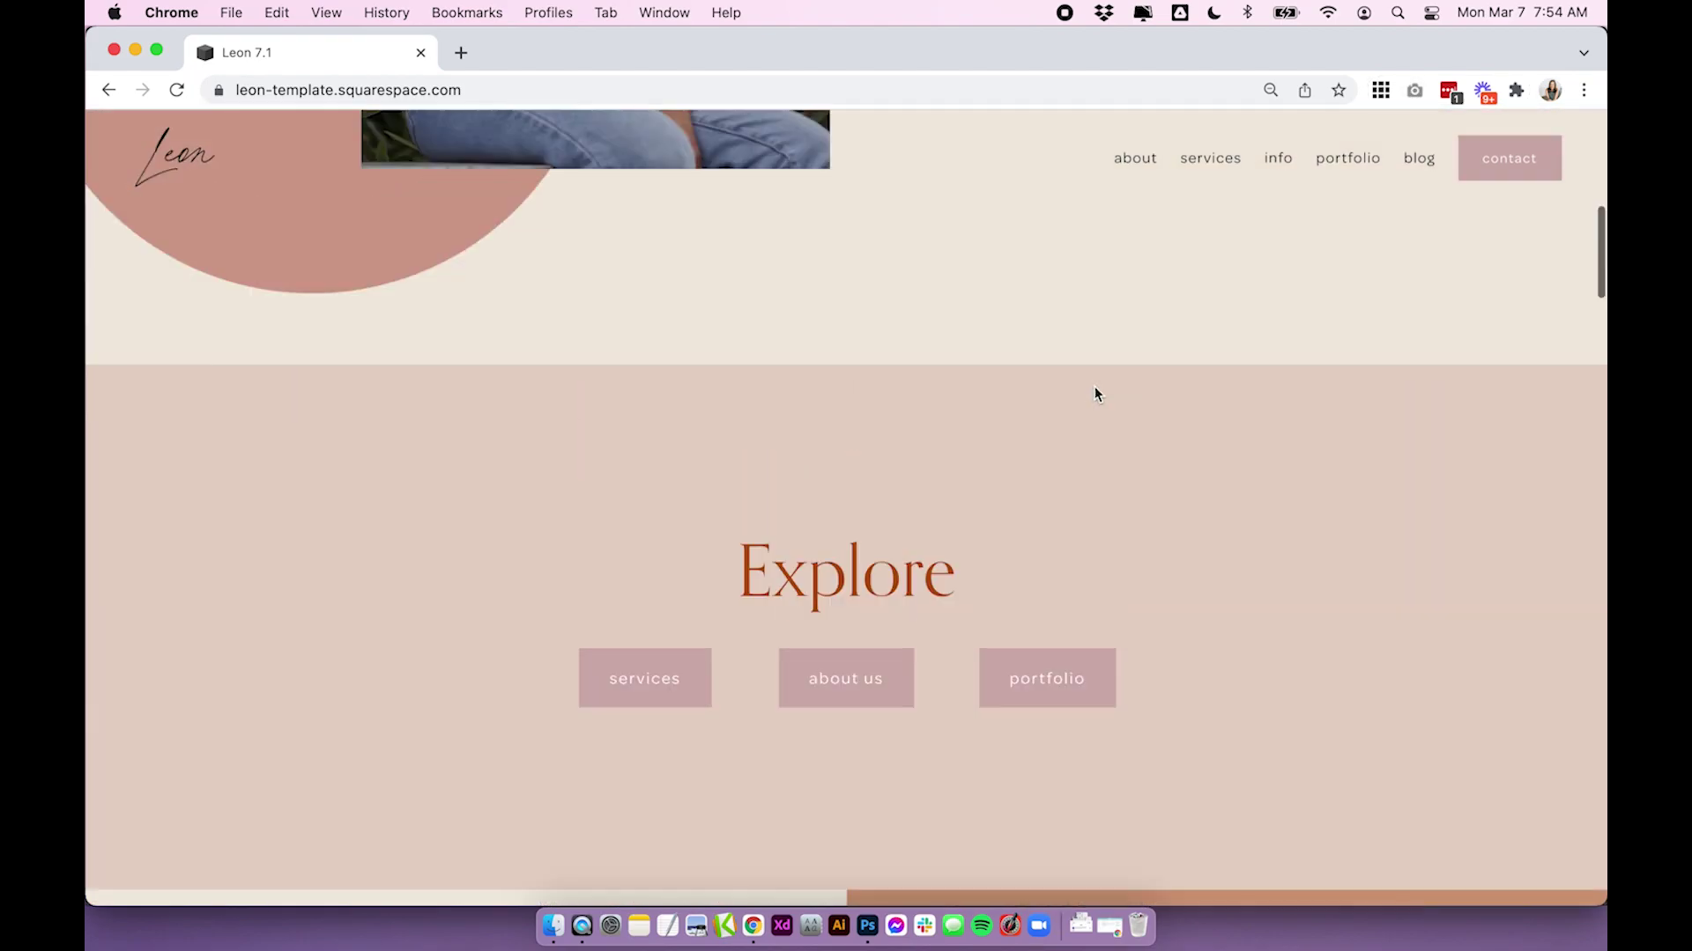
{"action": "scroll", "coordinate": [1095, 387], "scroll_direction": "down", "scroll_amount": 20}
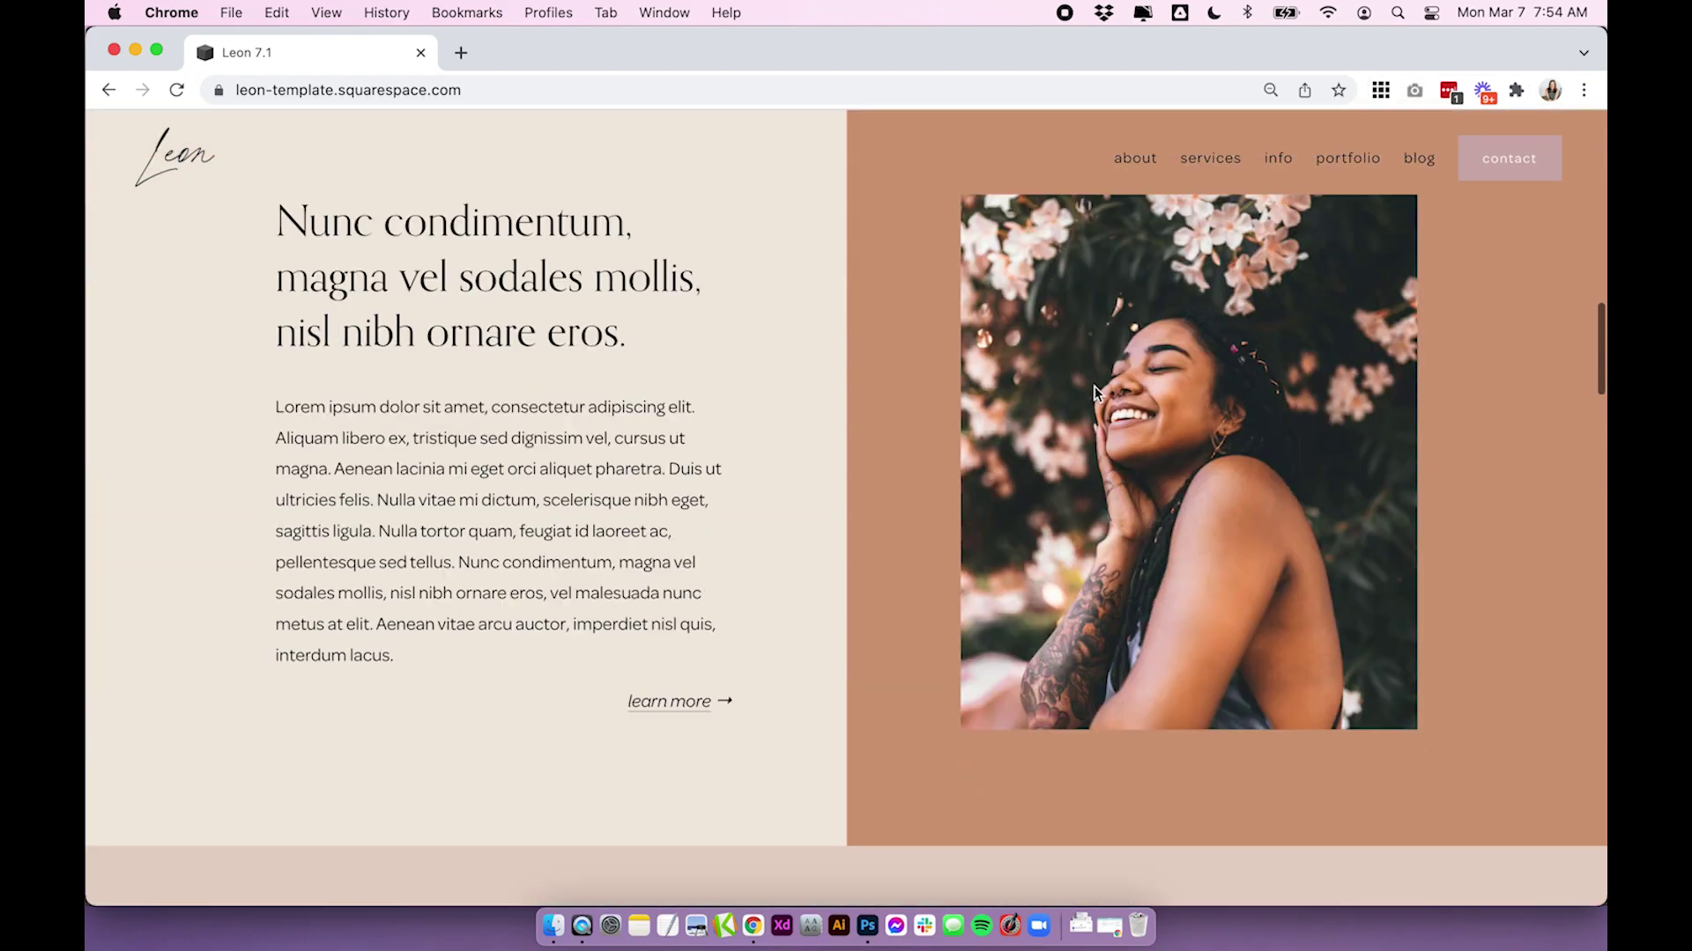
{"action": "scroll", "coordinate": [1095, 394], "scroll_direction": "down", "scroll_amount": 15}
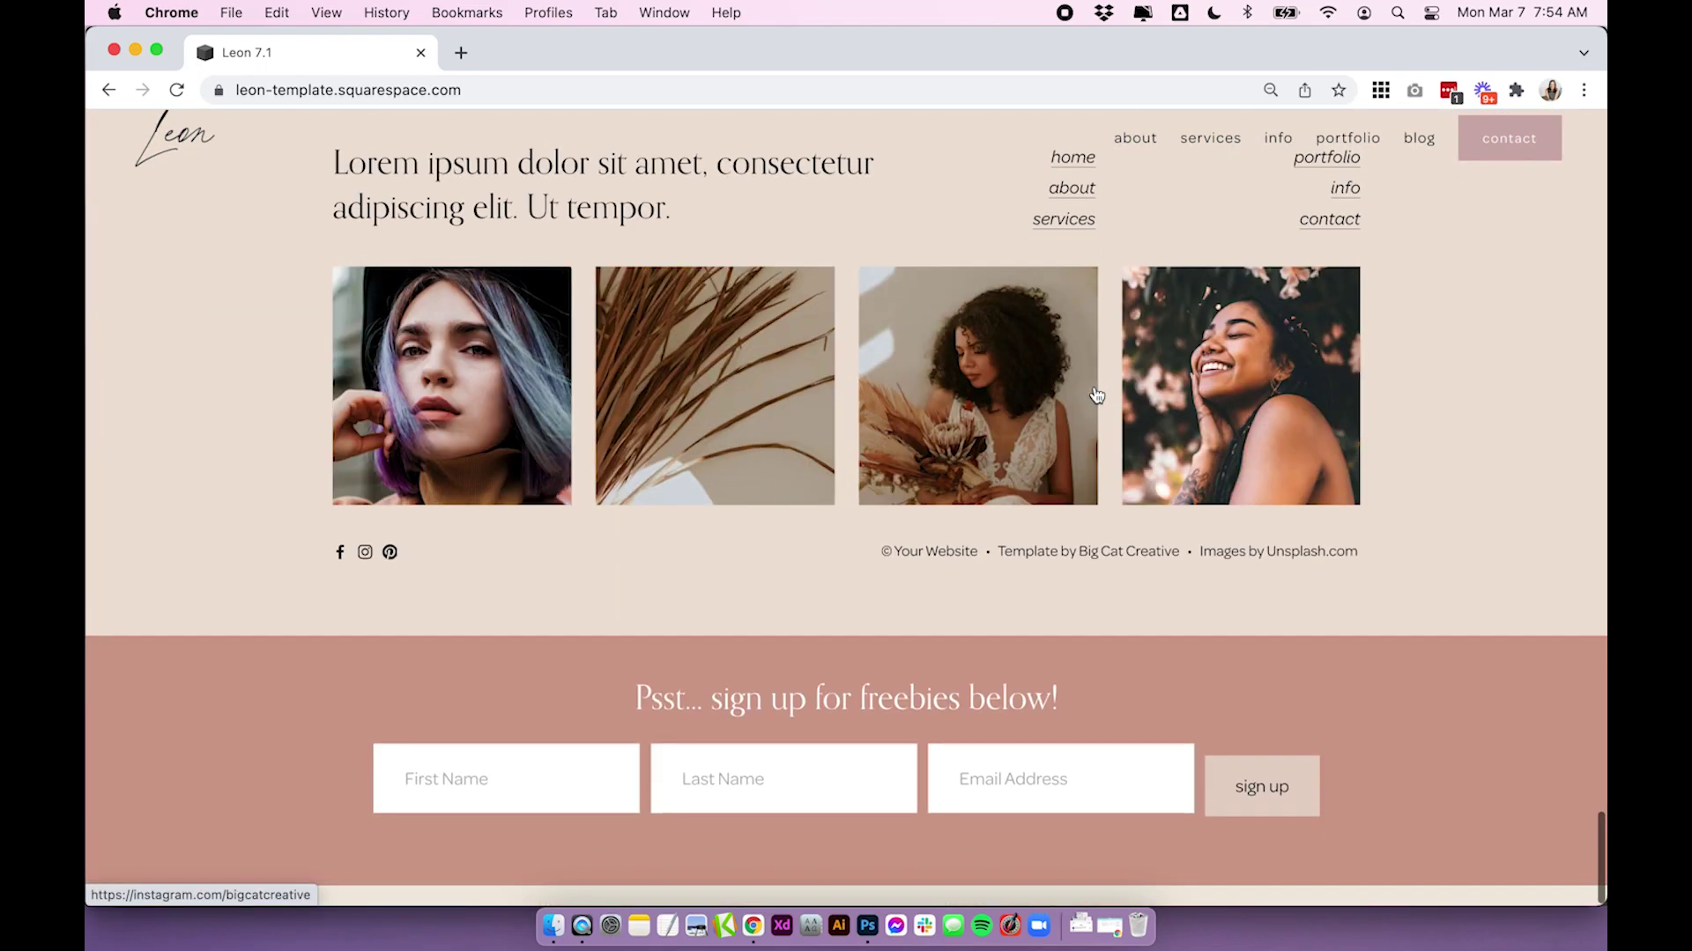
{"action": "scroll", "coordinate": [1097, 396], "scroll_direction": "up", "scroll_amount": 4}
{"action": "scroll", "coordinate": [1096, 392], "scroll_direction": "up", "scroll_amount": 20}
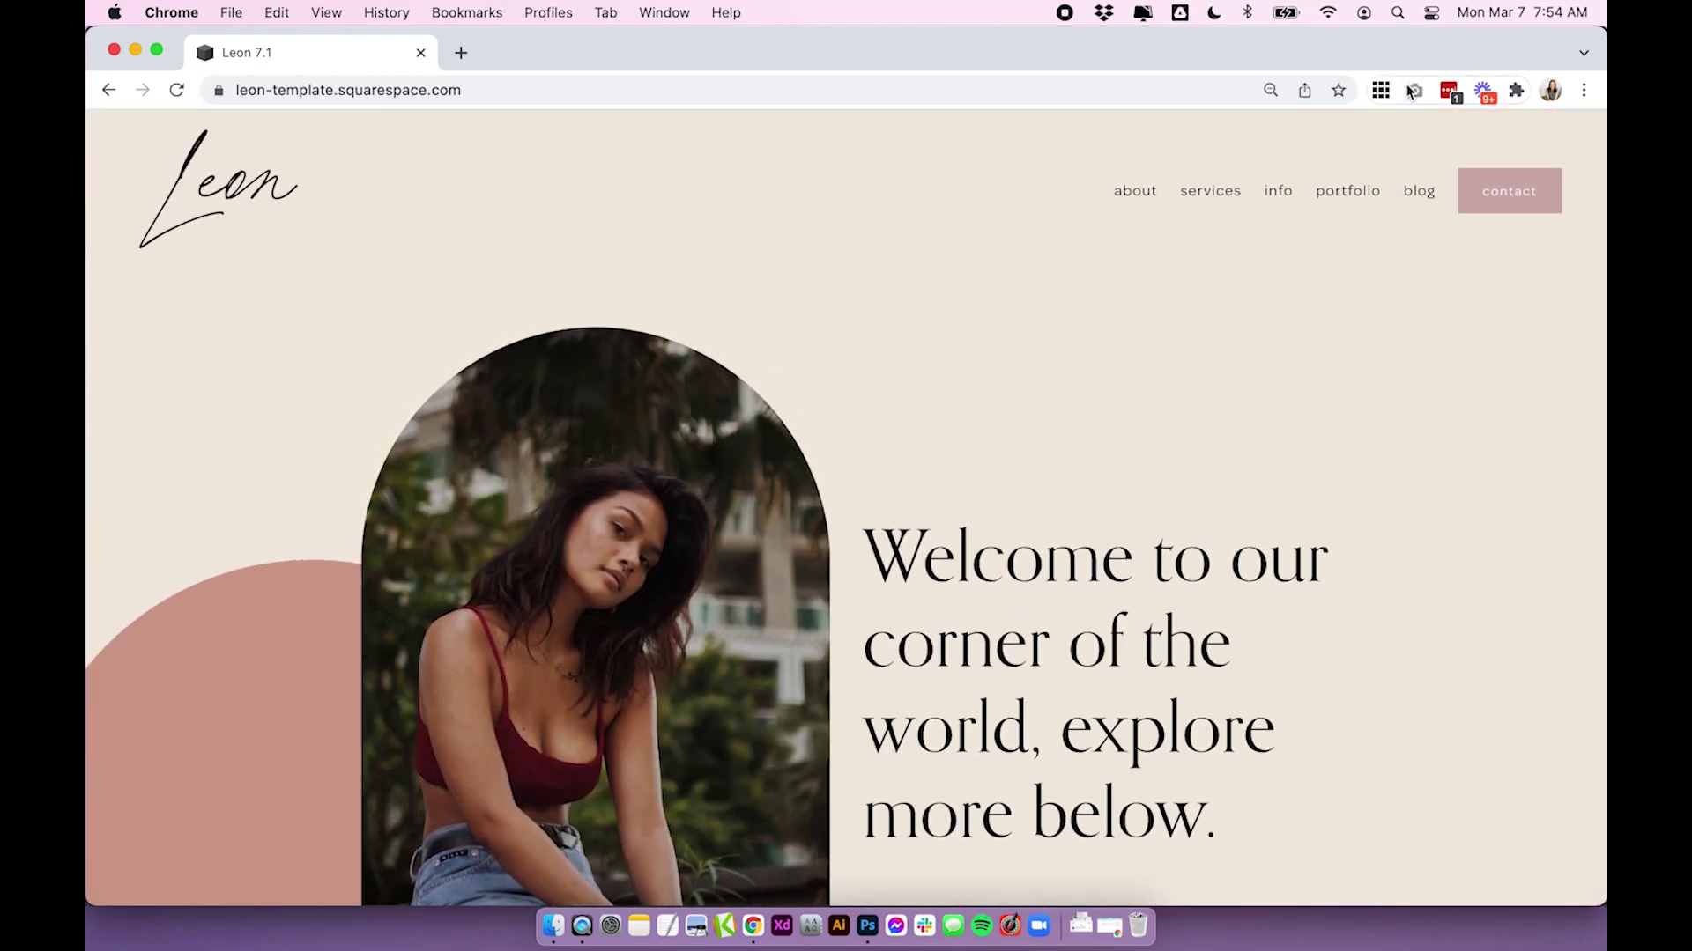
Capture the Leon home page with GoFullPage and zoom the result in and out
{"action": "left_click", "coordinate": [1412, 91]}
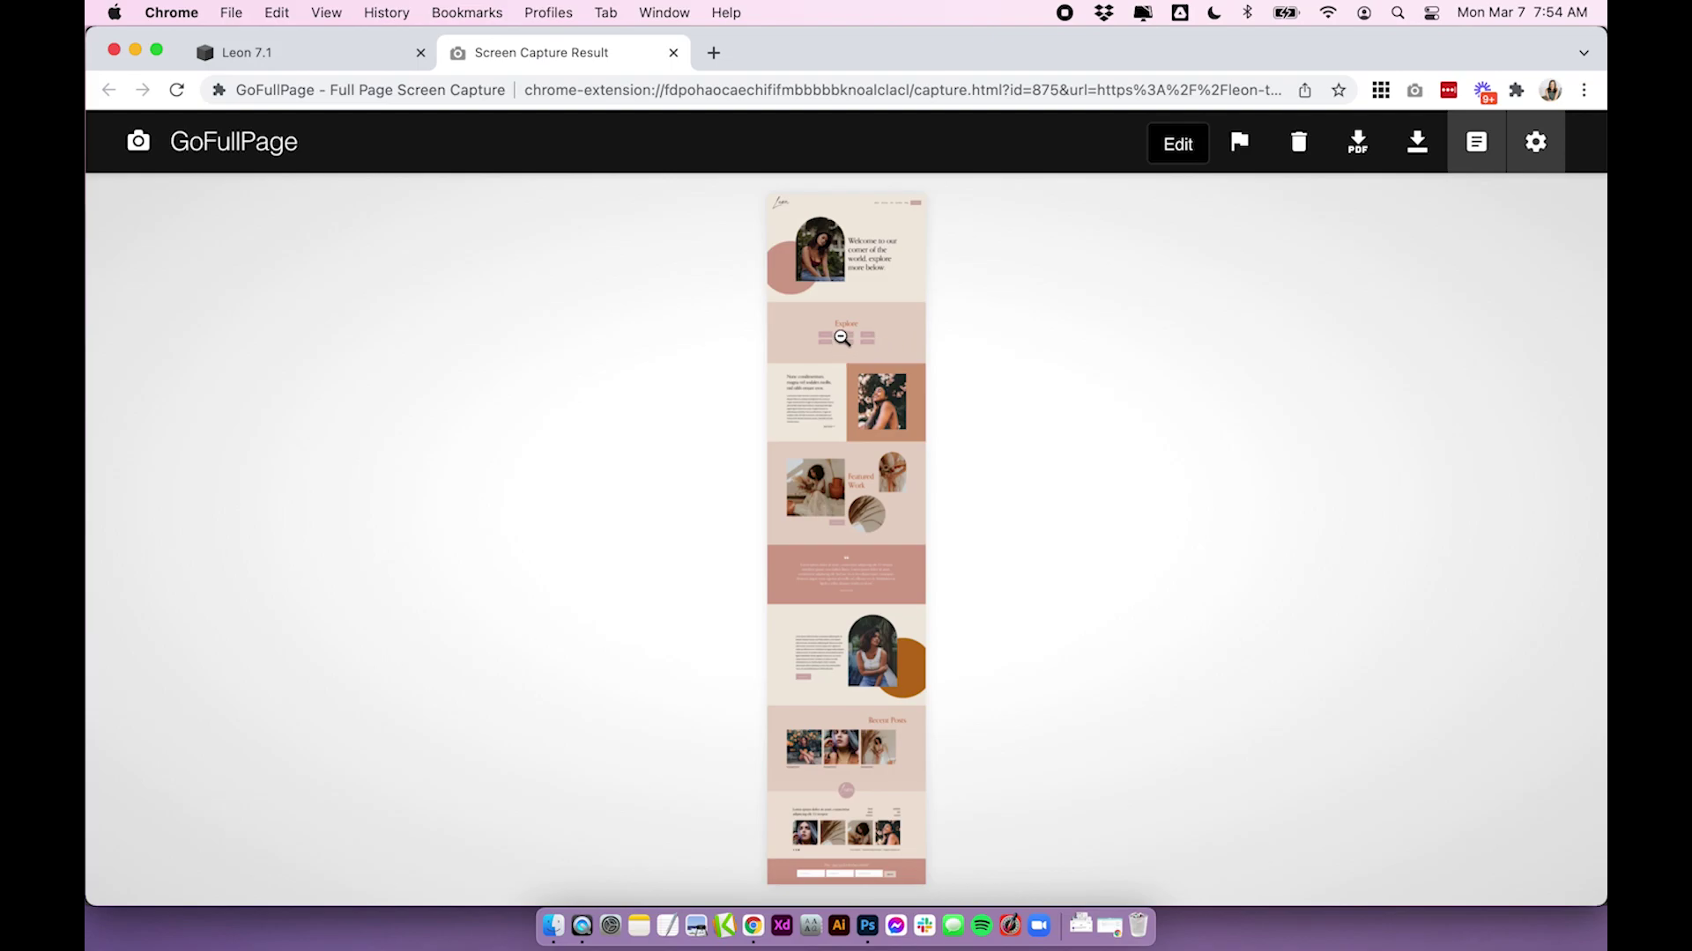
{"action": "left_click", "coordinate": [838, 348]}
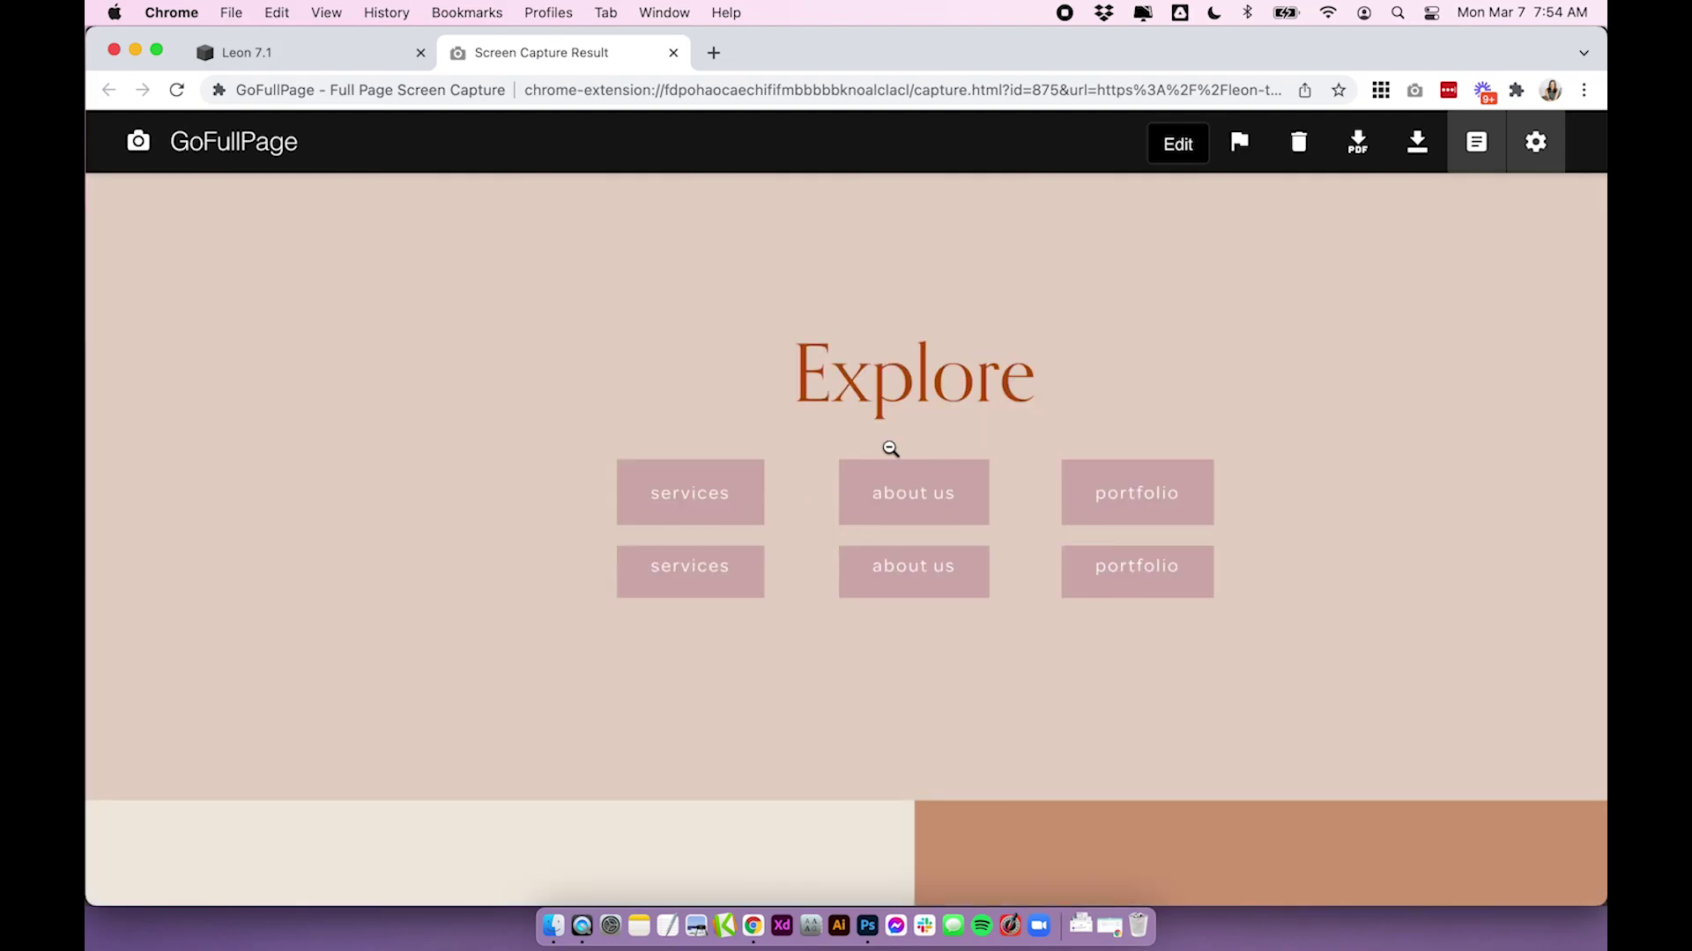
{"action": "left_click", "coordinate": [1119, 384]}
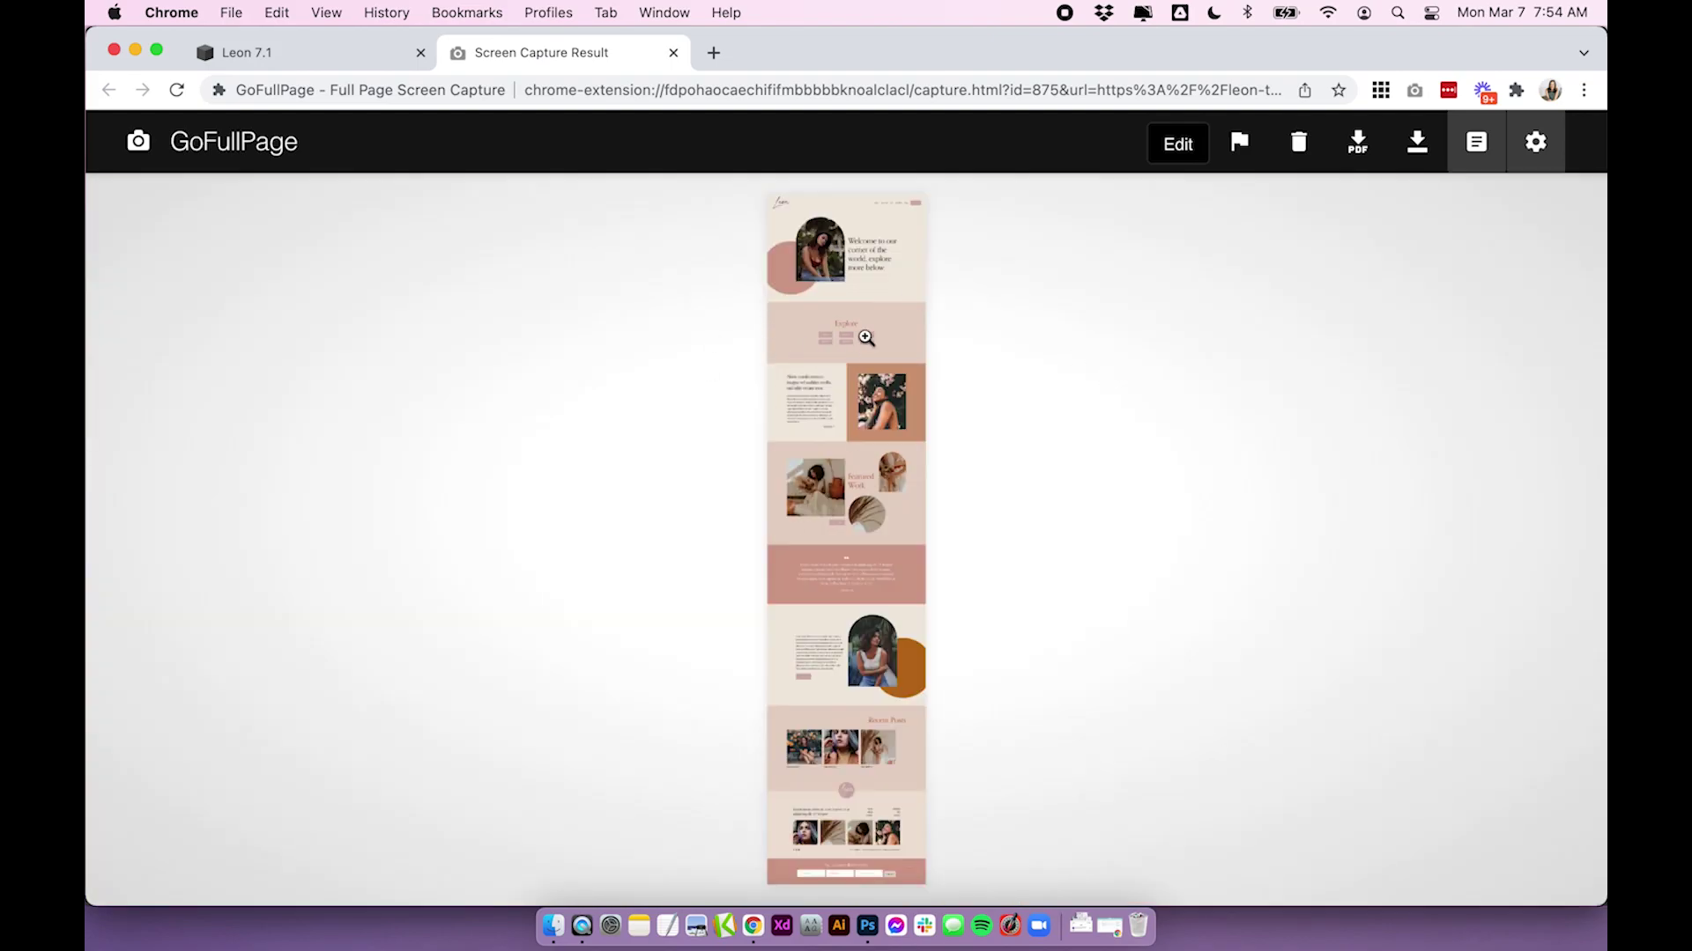
Recapture the full Leon page and download it as a PNG image
{"action": "left_click", "coordinate": [339, 54]}
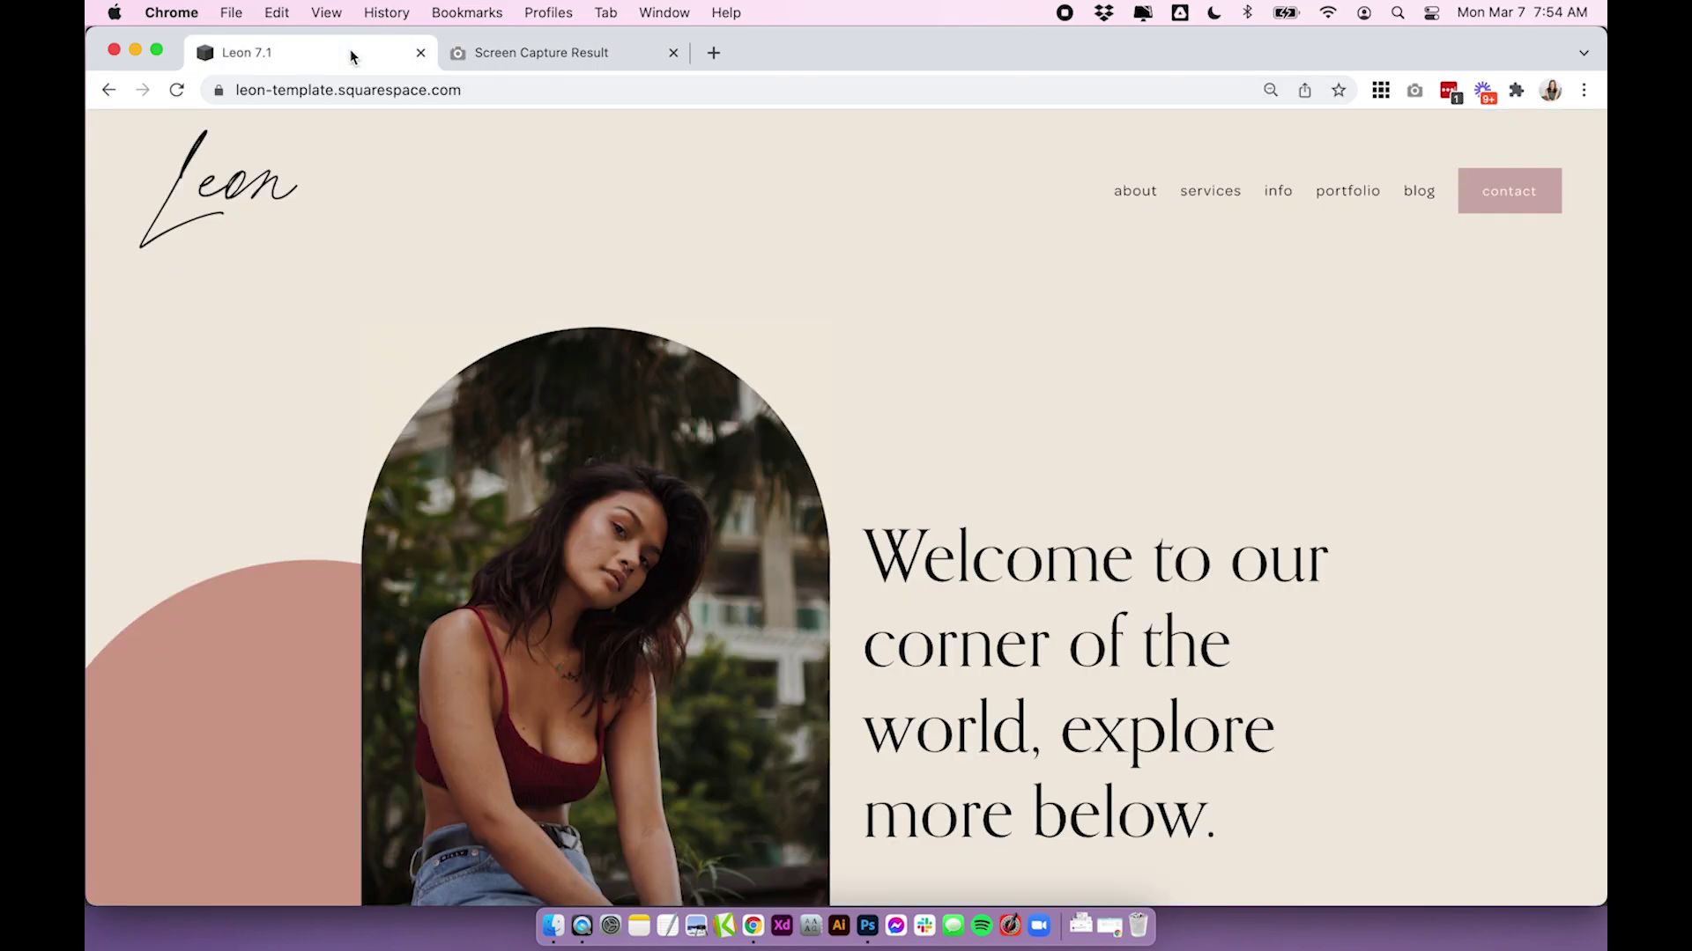
{"action": "scroll", "coordinate": [1329, 374], "scroll_direction": "down", "scroll_amount": 20}
{"action": "scroll", "coordinate": [1329, 360], "scroll_direction": "up", "scroll_amount": 20}
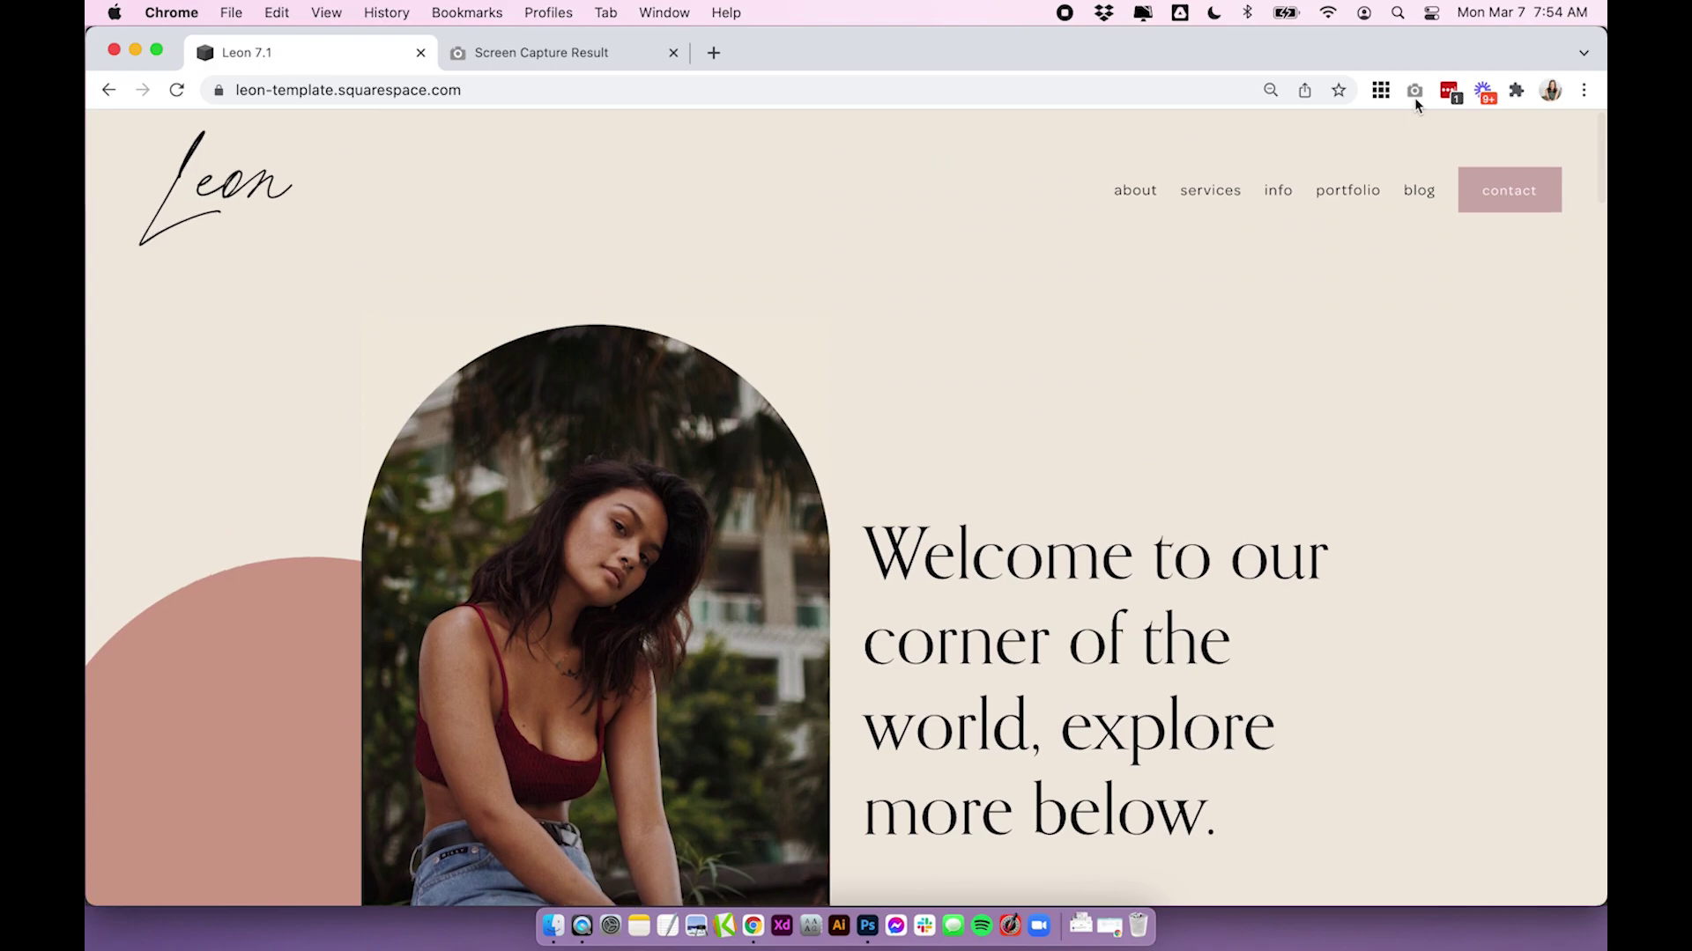
{"action": "left_click", "coordinate": [1414, 92]}
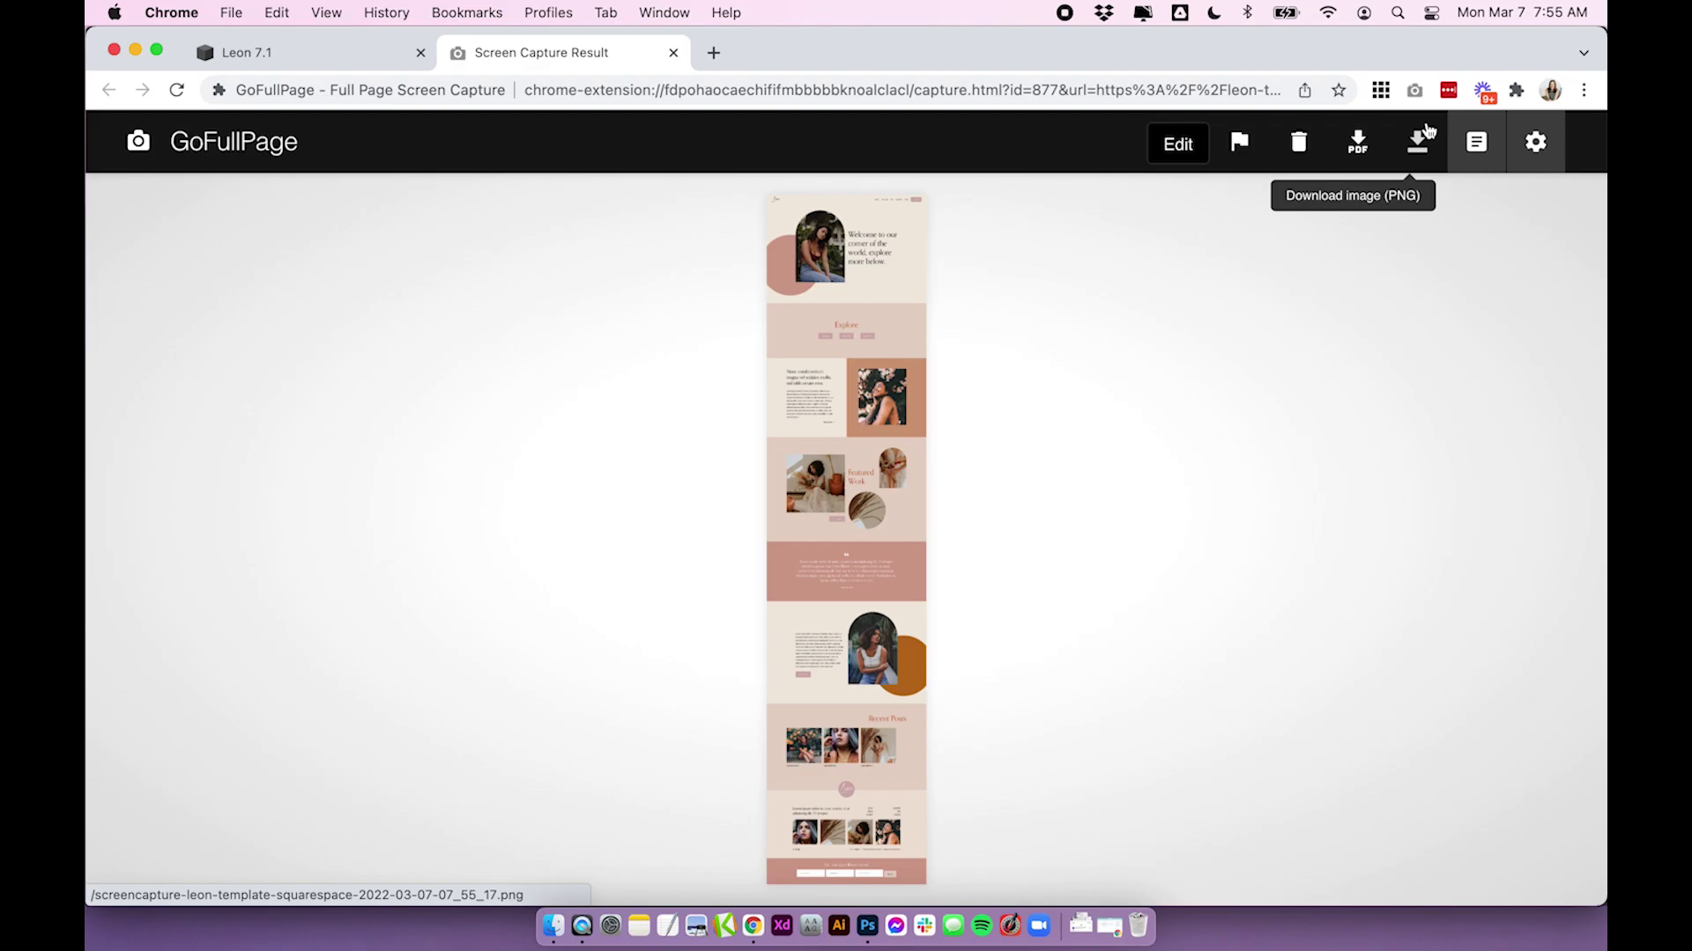
{"action": "left_click", "coordinate": [1428, 131]}
{"action": "left_click", "coordinate": [864, 932]}
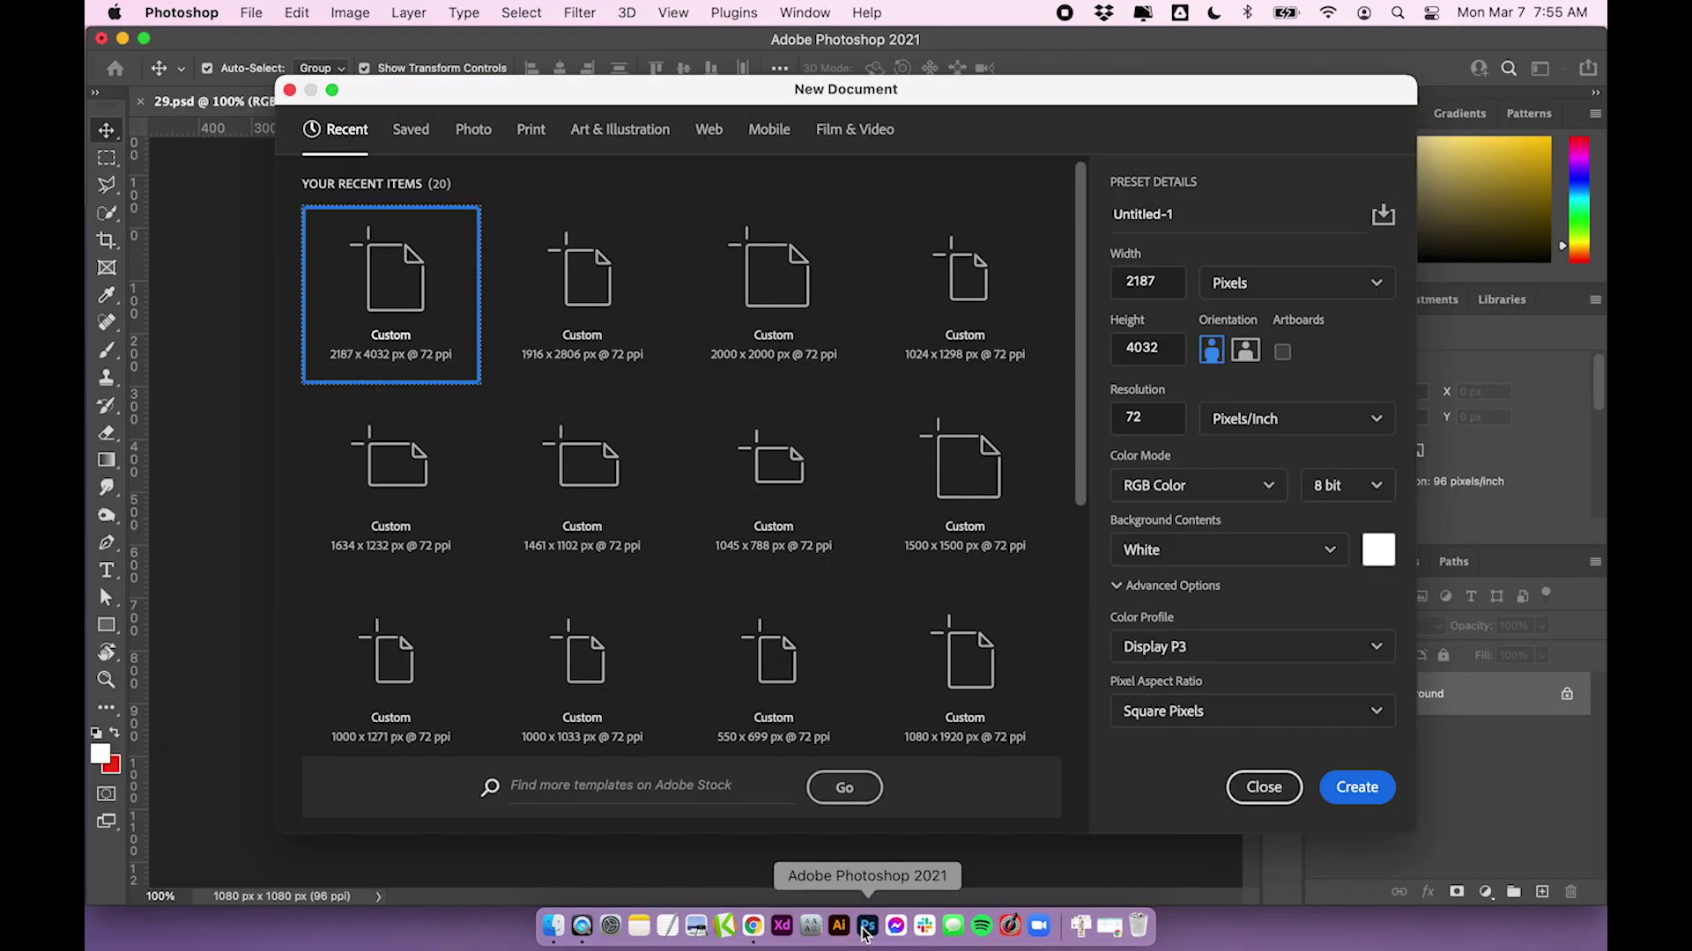
Open the downloaded Leon page screenshot from the Downloads stack
{"action": "left_click", "coordinate": [553, 927]}
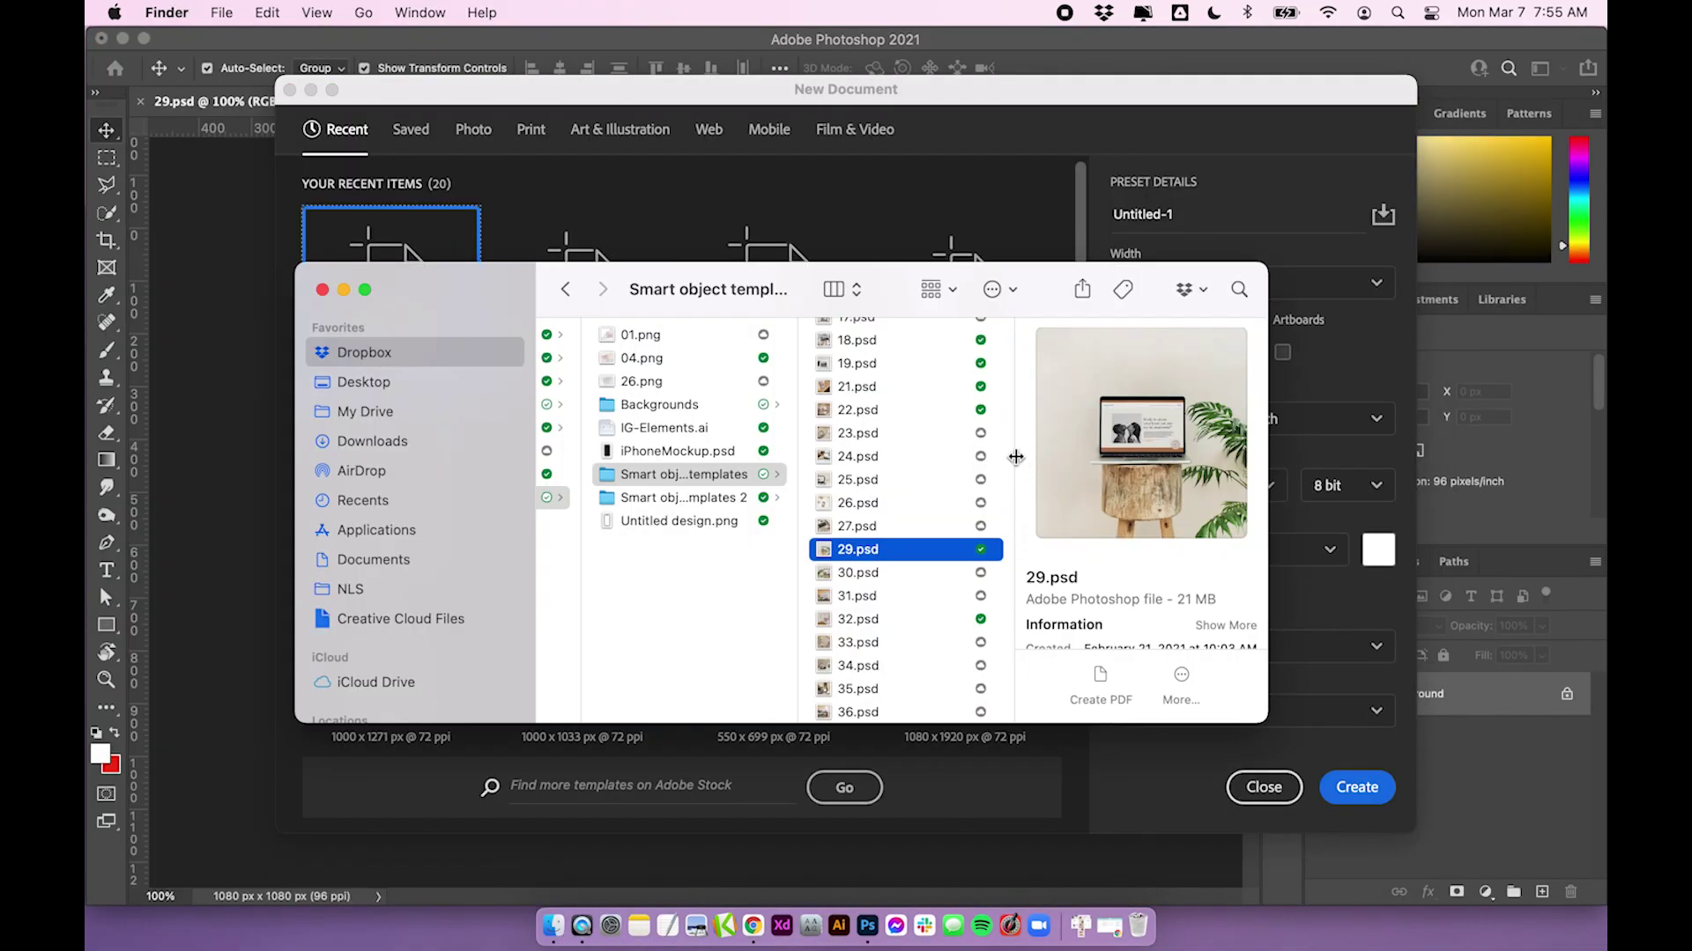
{"action": "left_click", "coordinate": [1080, 925]}
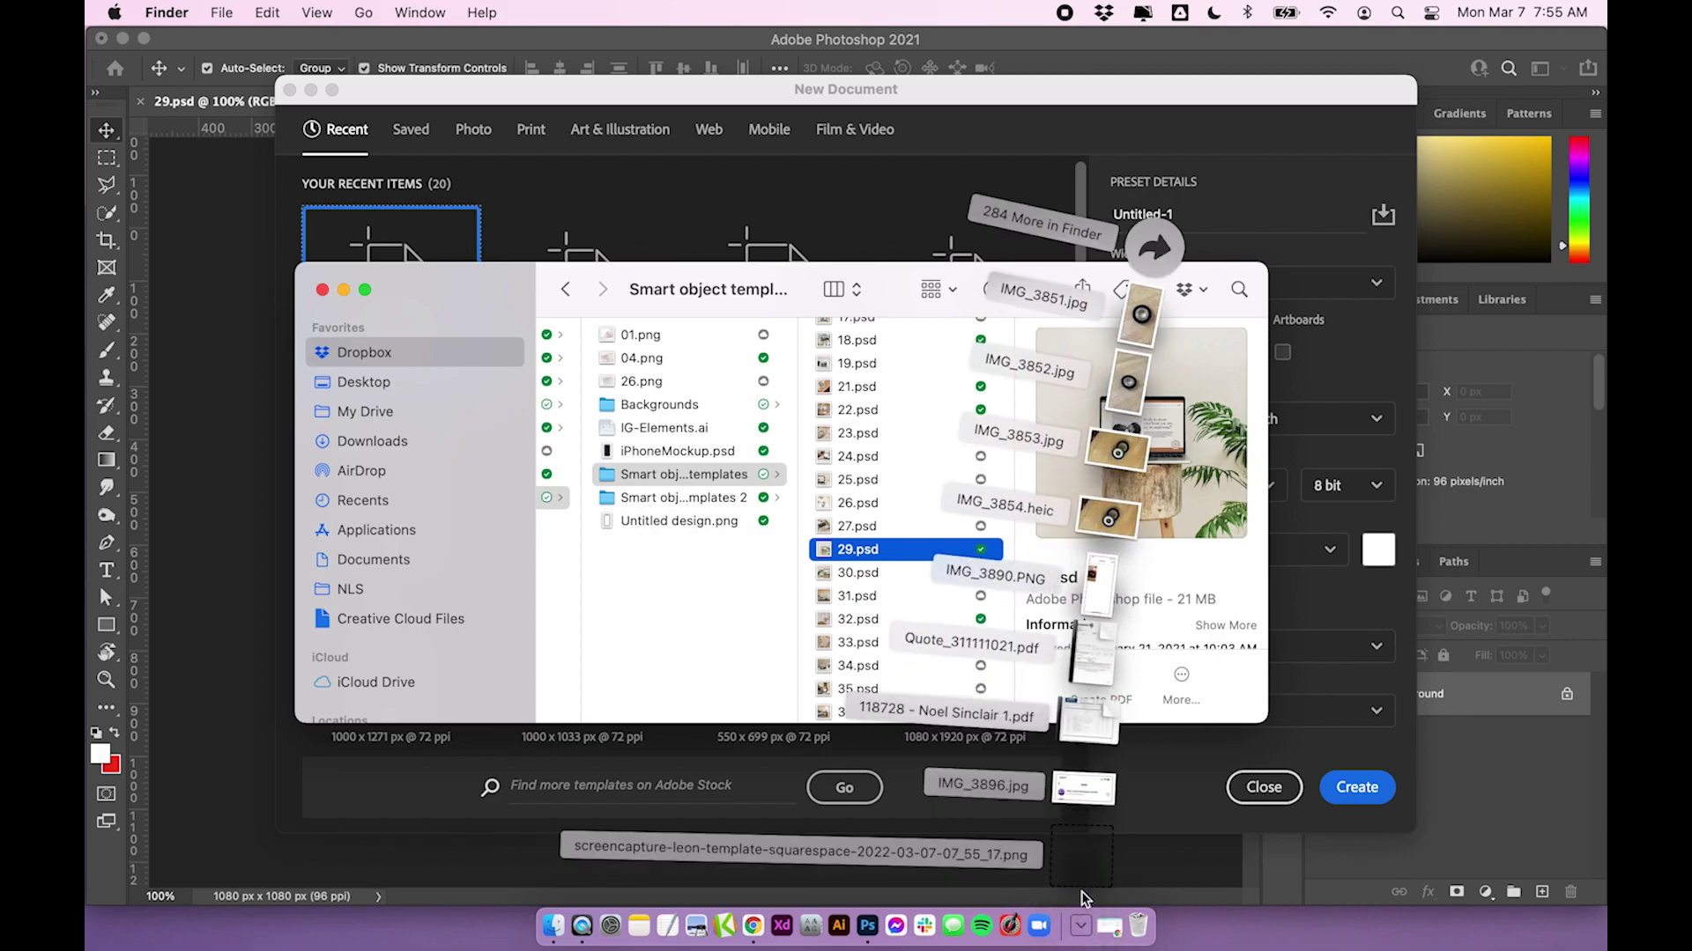
{"action": "left_click", "coordinate": [1082, 854]}
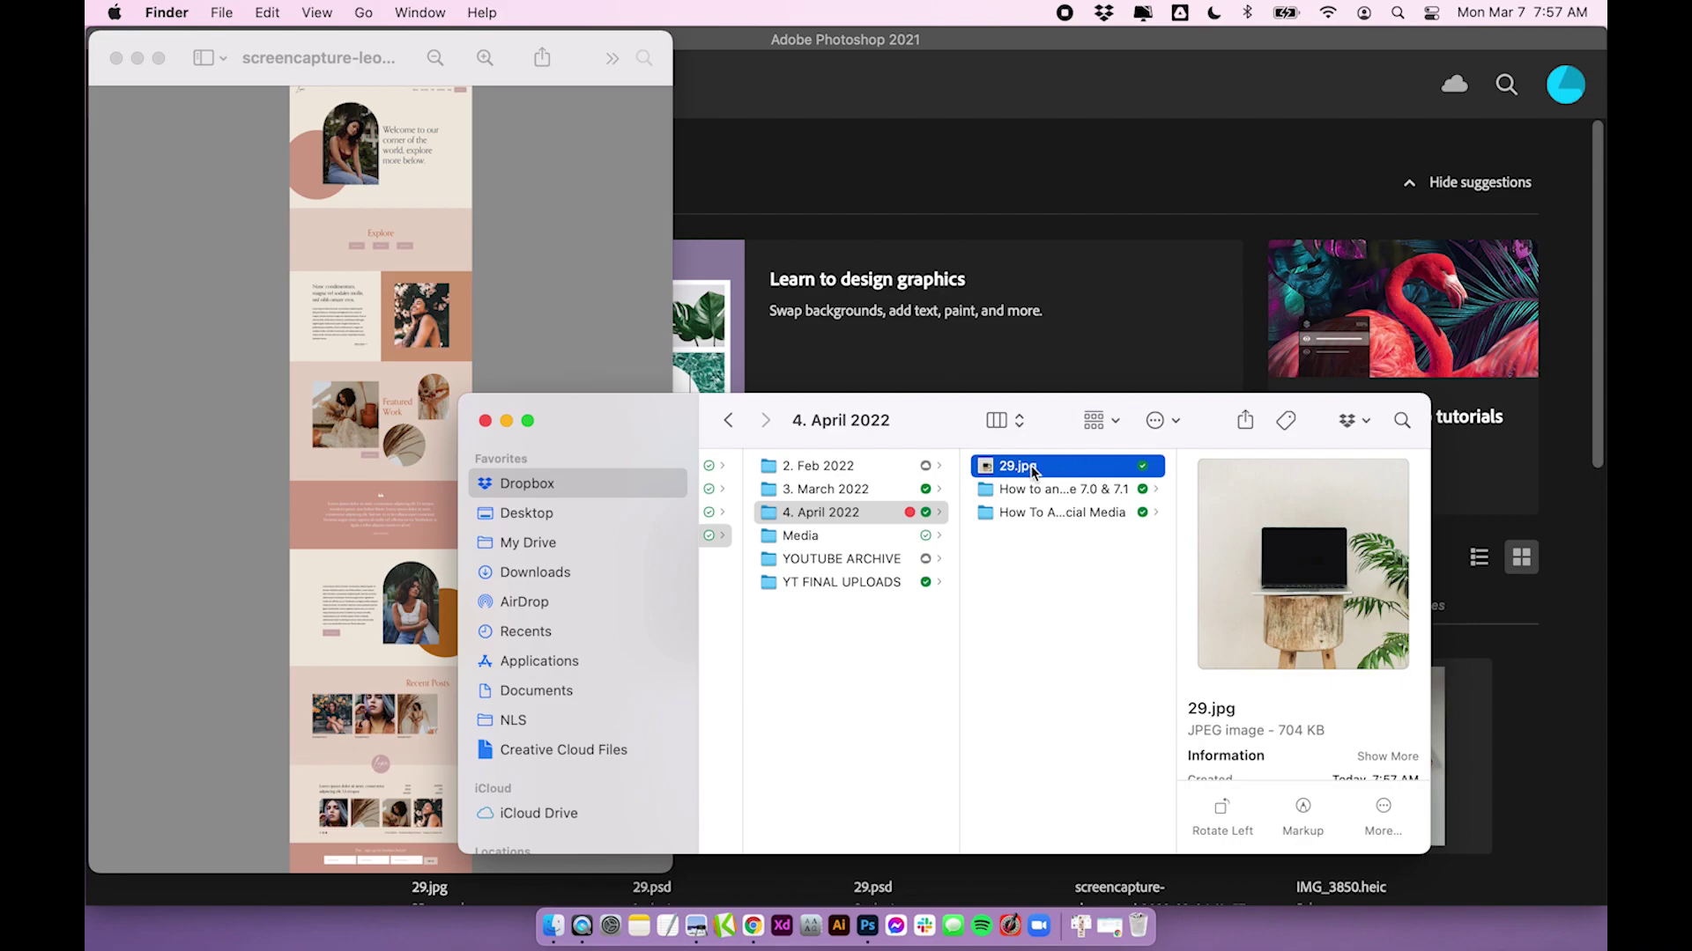
Open 29.jpg from Finder with Adobe Photoshop 2021
{"action": "left_click_drag", "start_coordinate": [1036, 469], "coordinate": [879, 940]}
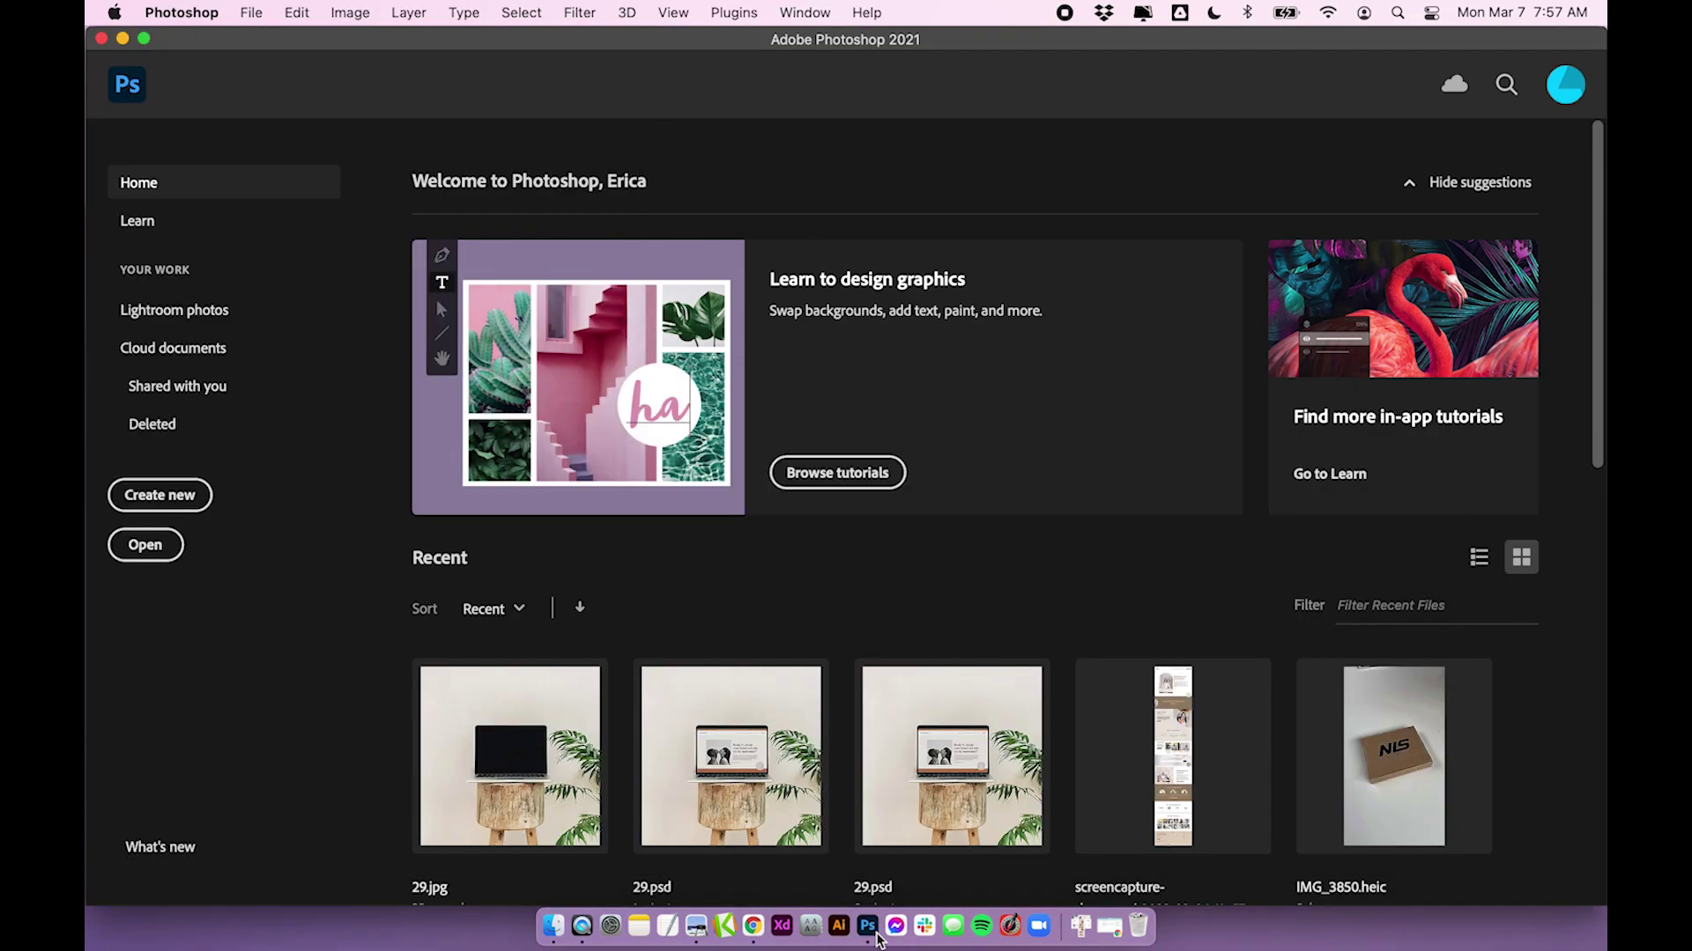
{"action": "left_click", "coordinate": [552, 926]}
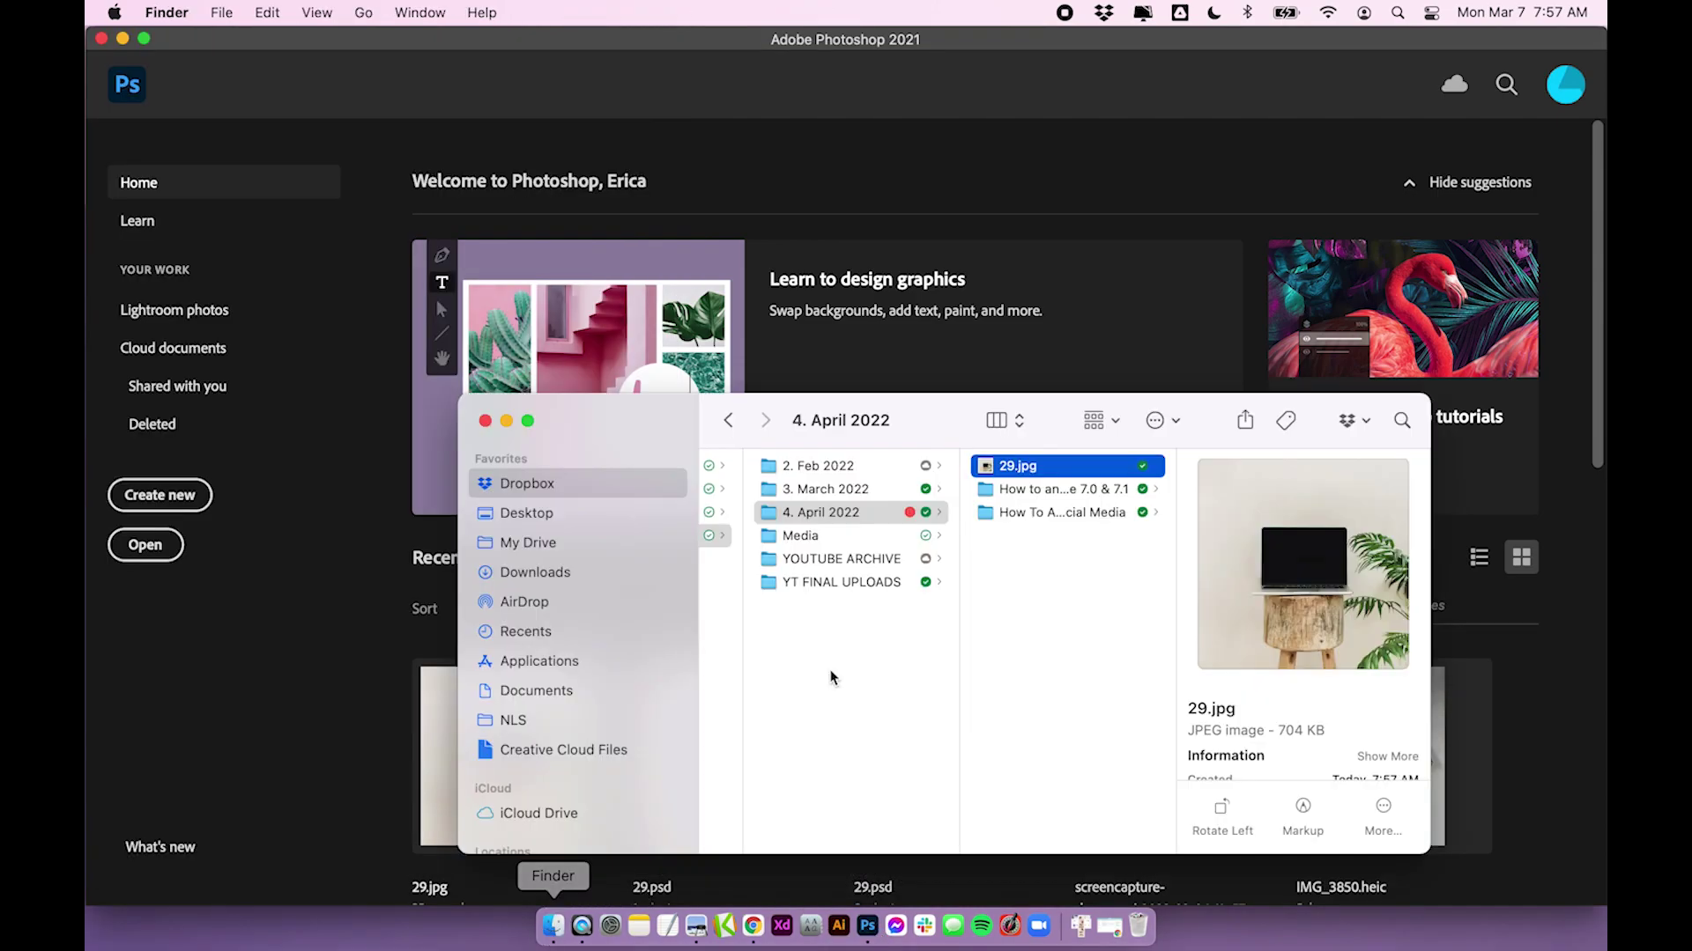
{"action": "right_click", "coordinate": [1036, 466]}
{"action": "mouse_move", "coordinate": [1203, 286]}
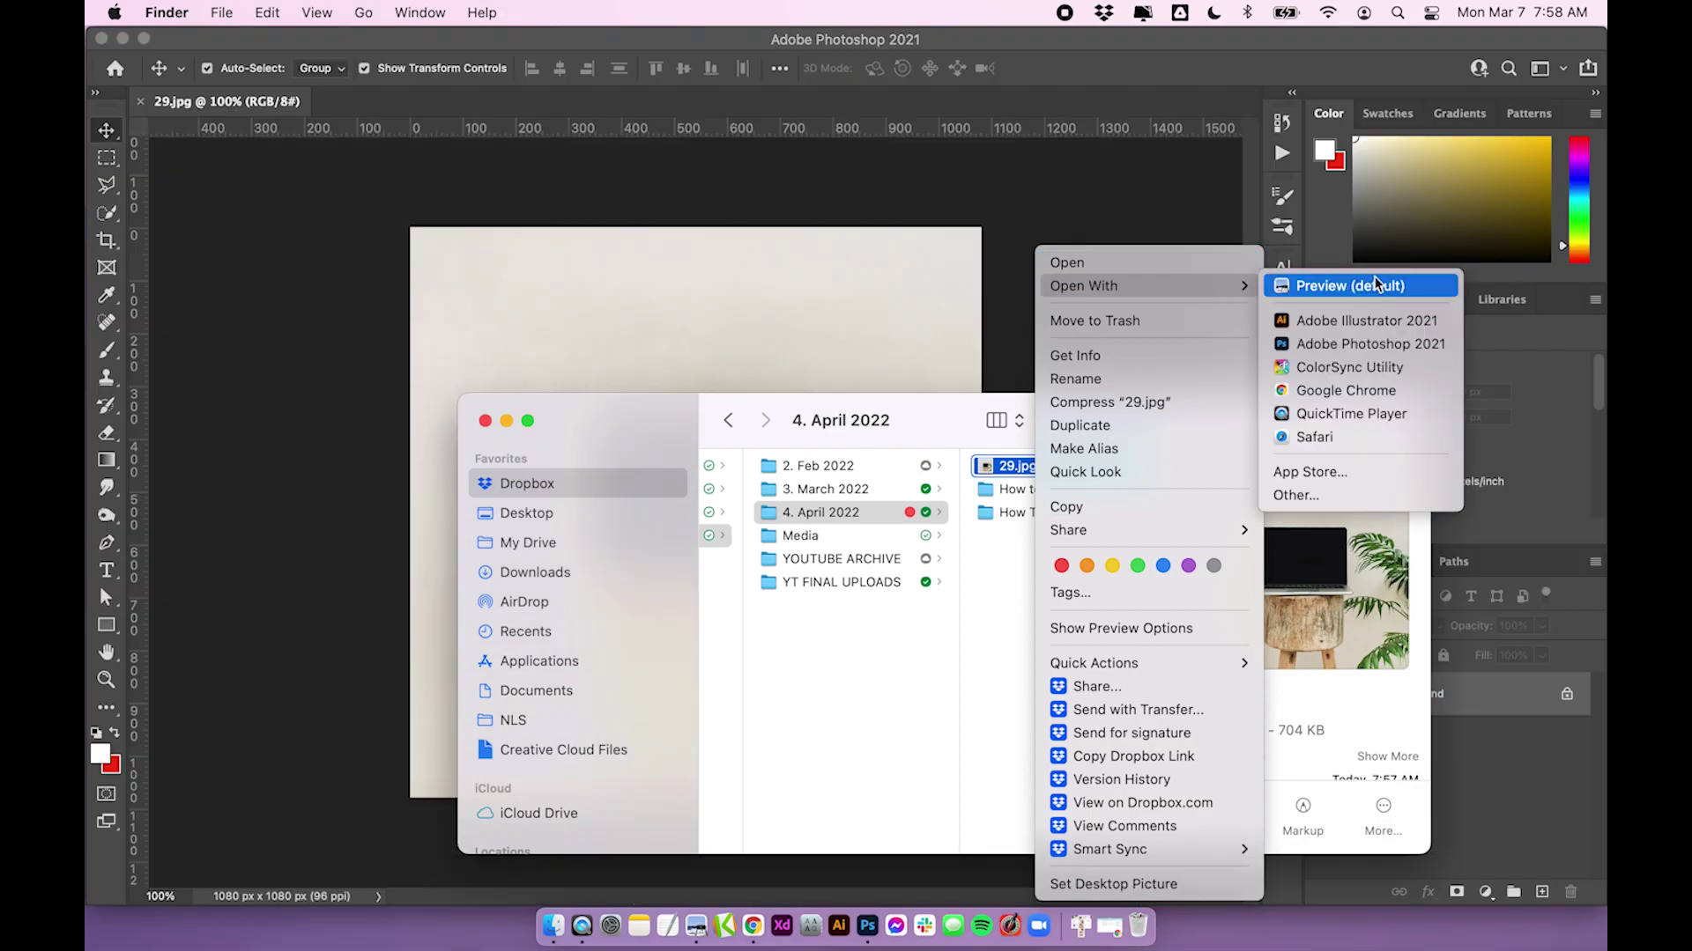
{"action": "left_click", "coordinate": [1348, 346]}
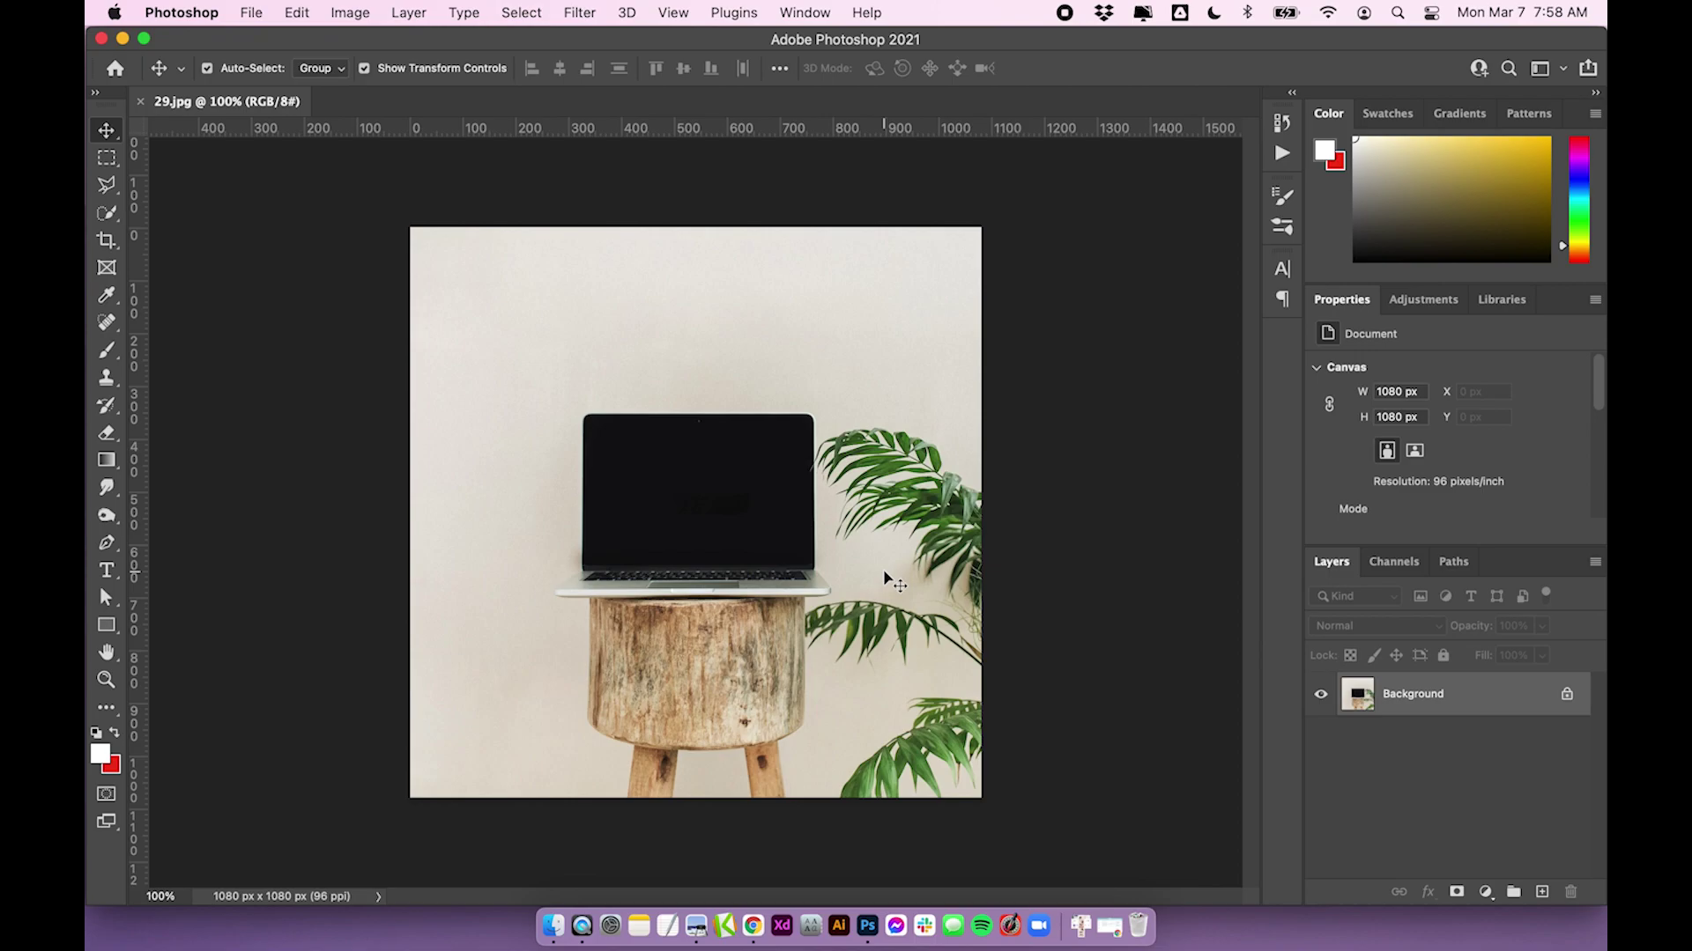
{"action": "left_click", "coordinate": [107, 240]}
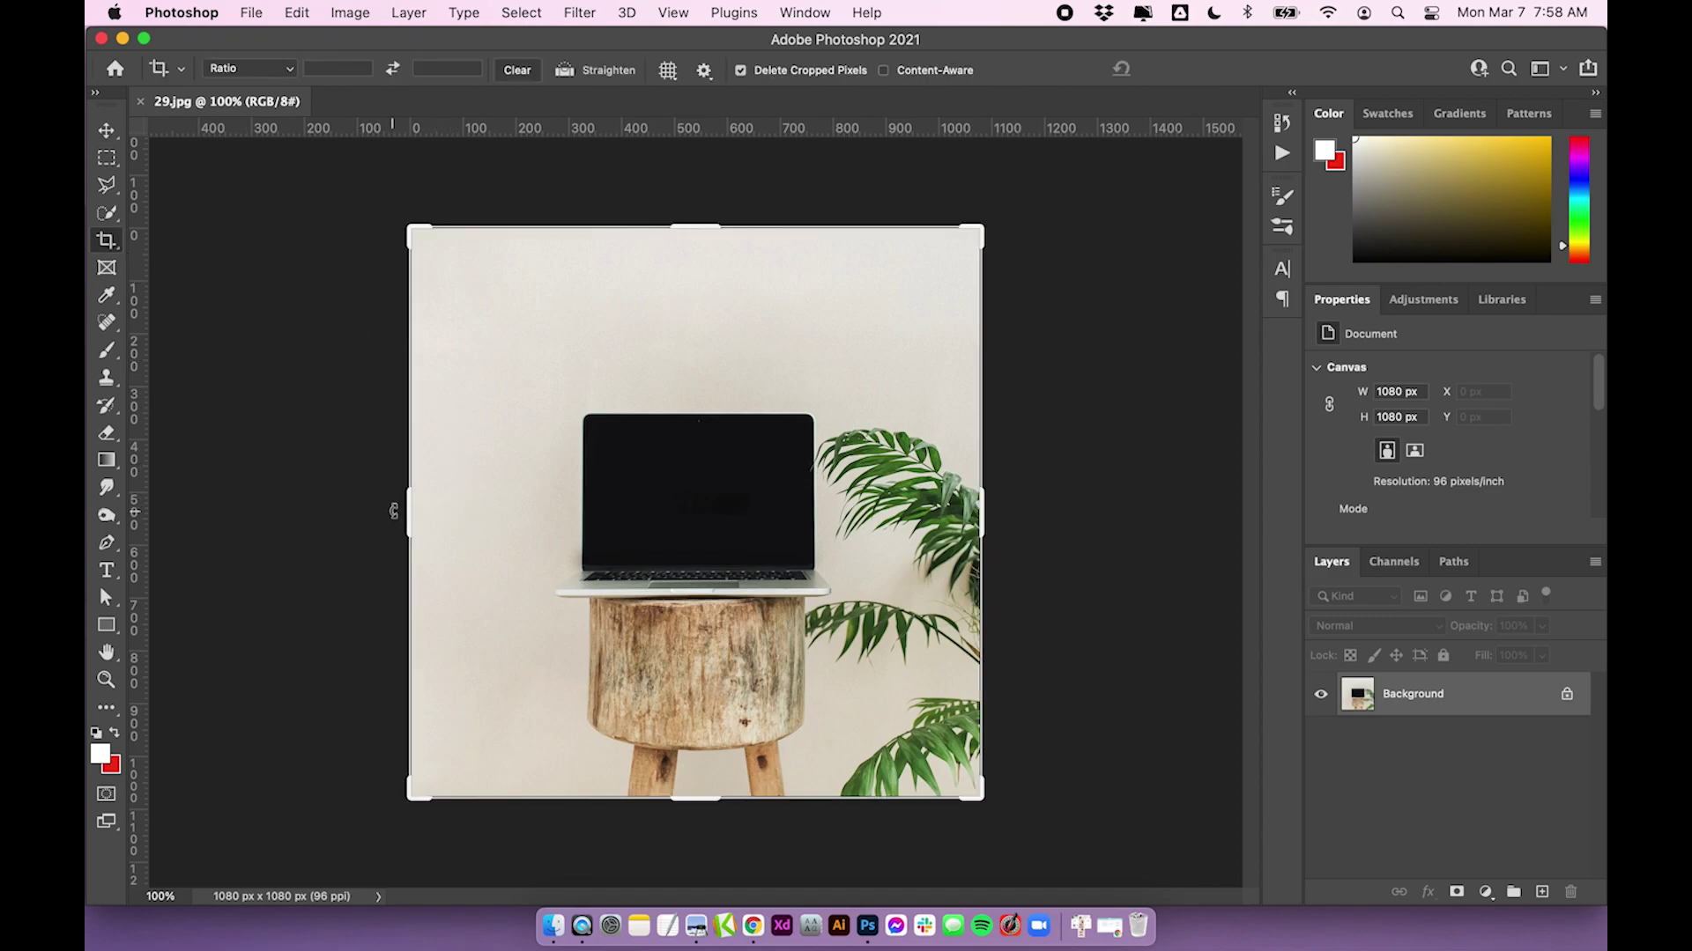
{"action": "left_click", "coordinate": [109, 133]}
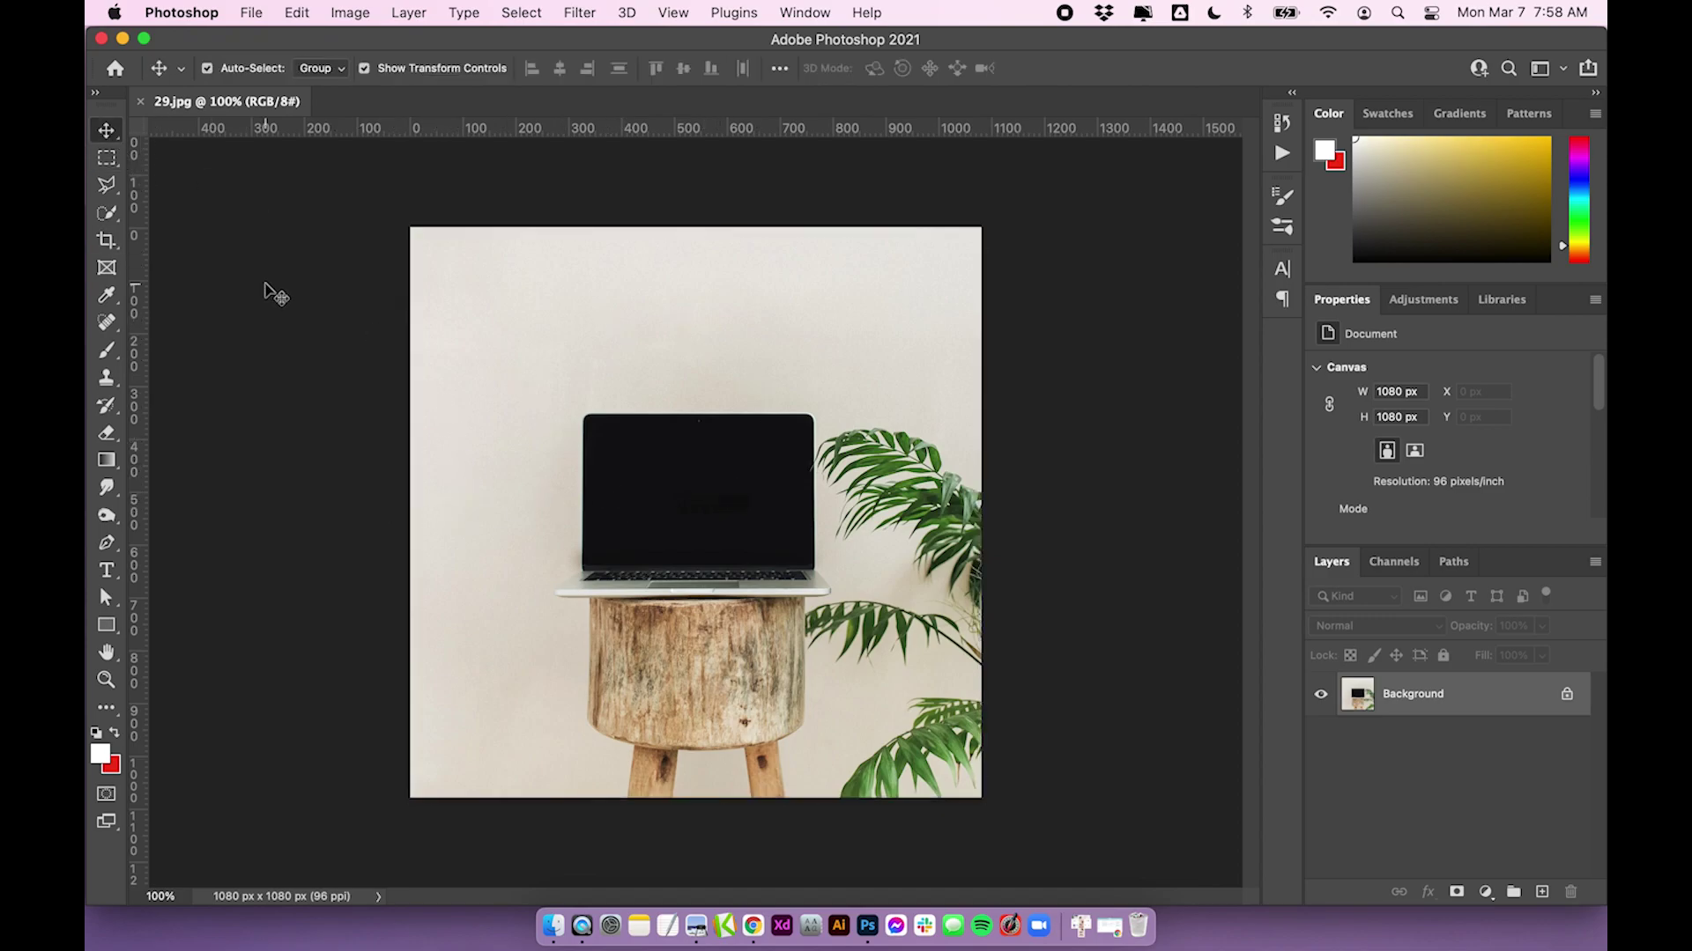
{"action": "left_click", "coordinate": [331, 14]}
{"action": "left_click", "coordinate": [380, 170]}
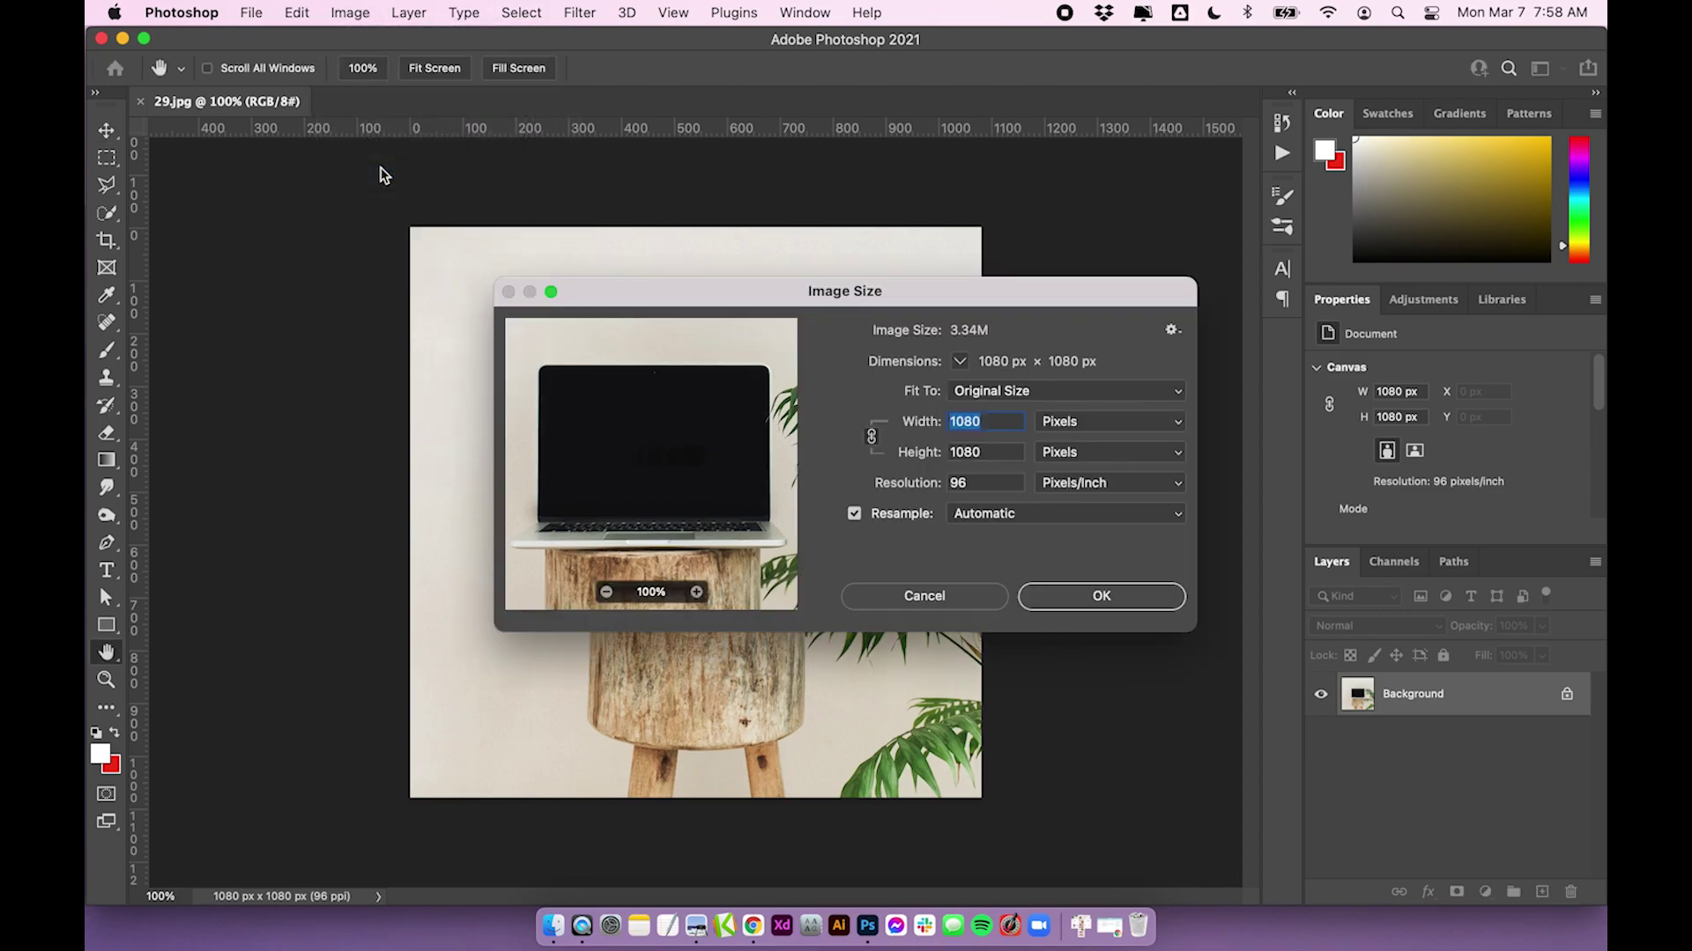
{"action": "left_click", "coordinate": [1013, 425]}
{"action": "double_click", "coordinate": [1005, 452]}
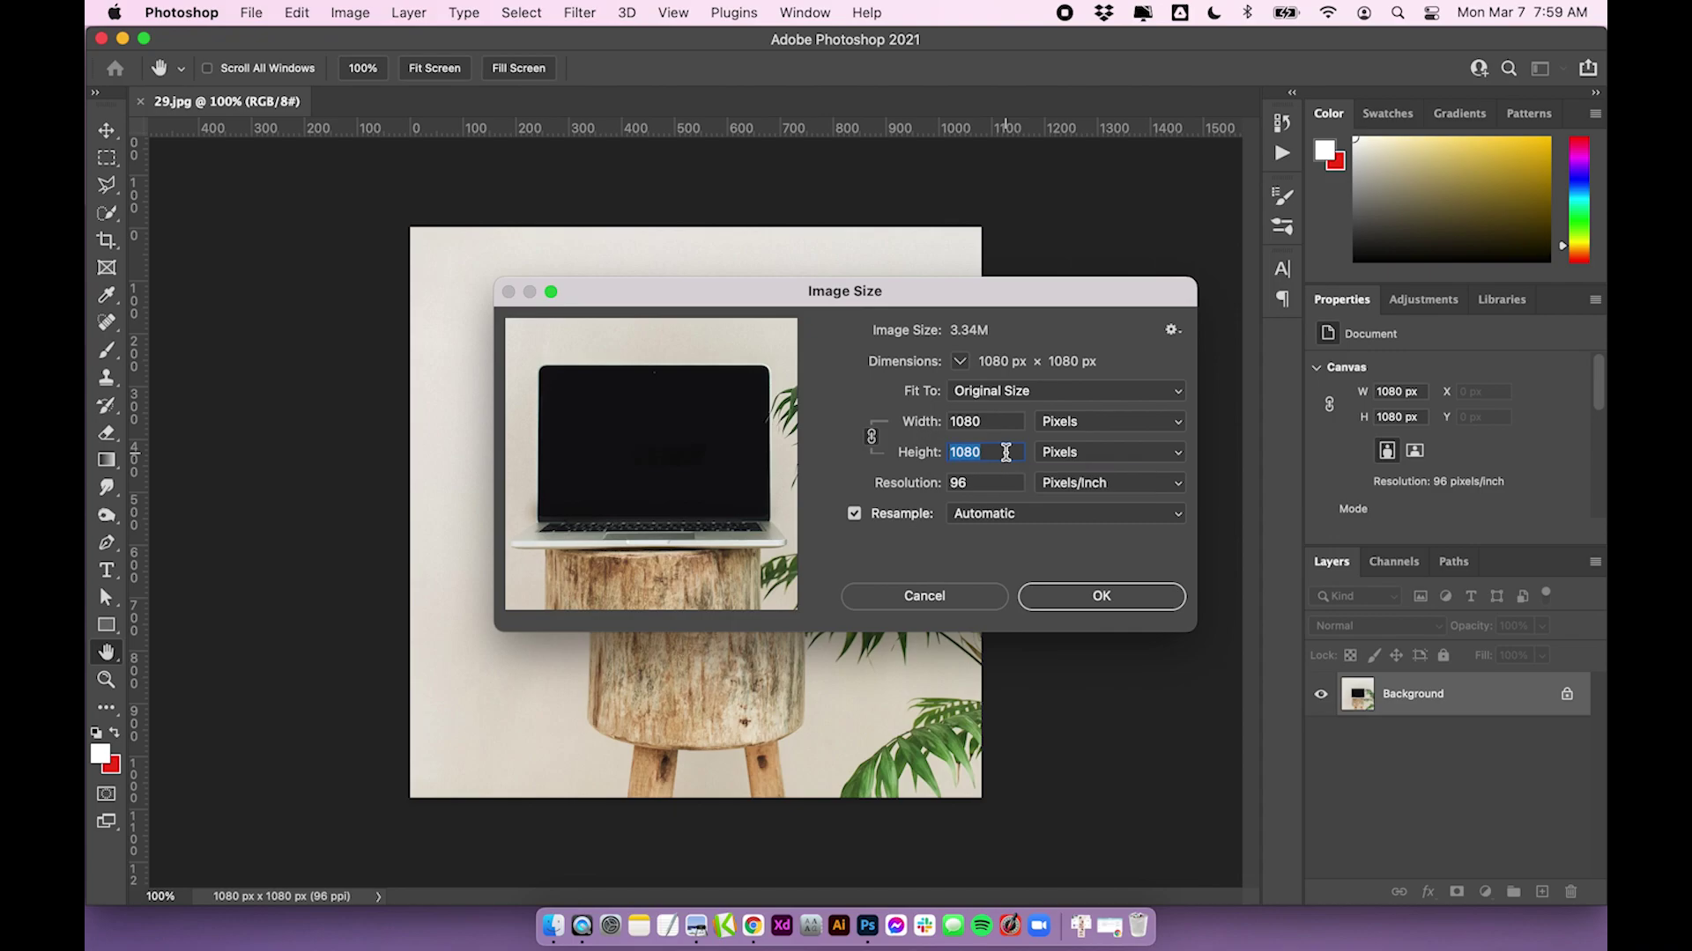
{"action": "left_click", "coordinate": [1005, 452]}
{"action": "left_click", "coordinate": [949, 600]}
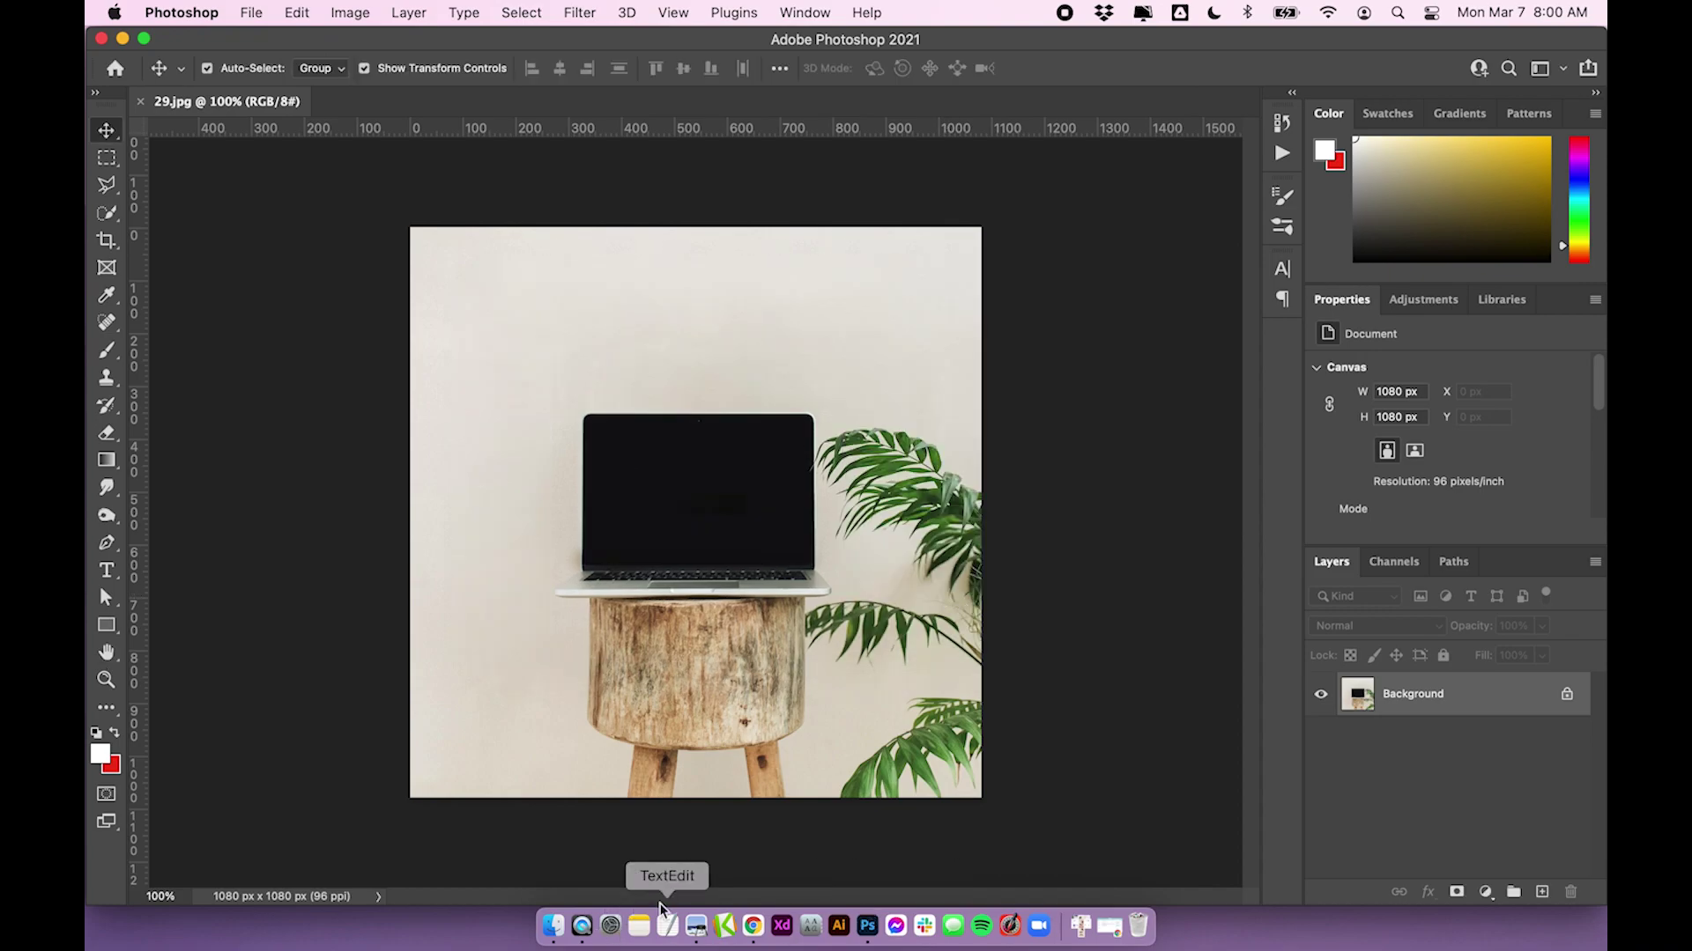
Open the Leon template screenshot from Downloads in Photoshop and select all of it
{"action": "left_click", "coordinate": [1081, 927]}
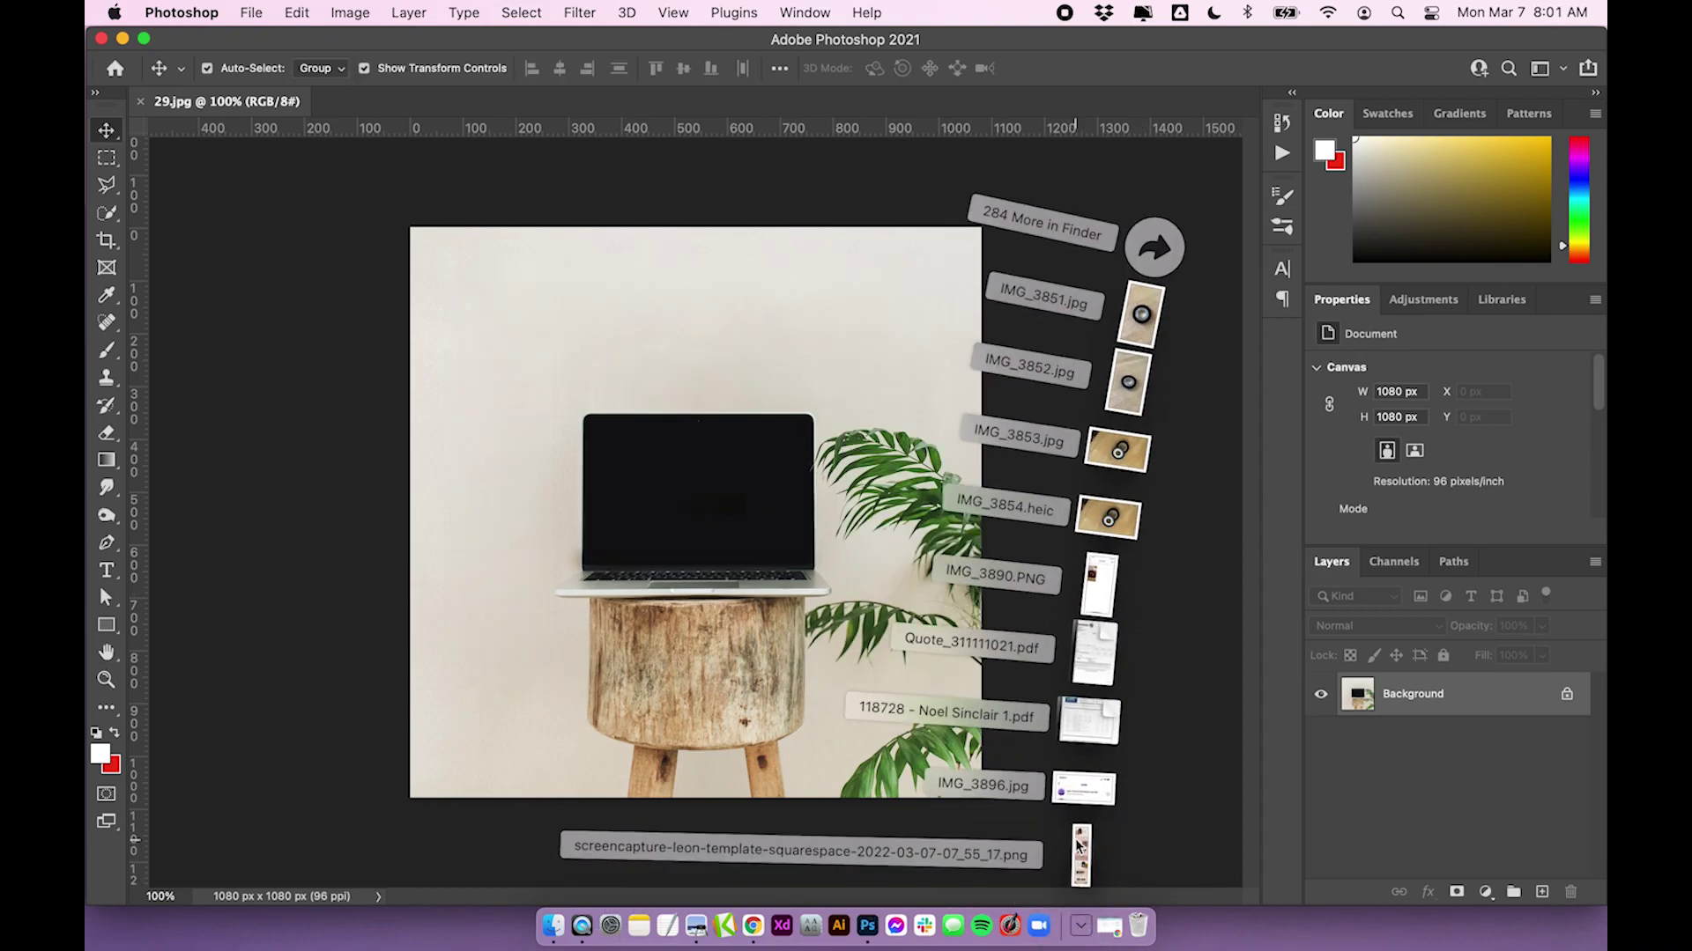
{"action": "left_click_drag", "start_coordinate": [1082, 859], "coordinate": [869, 925]}
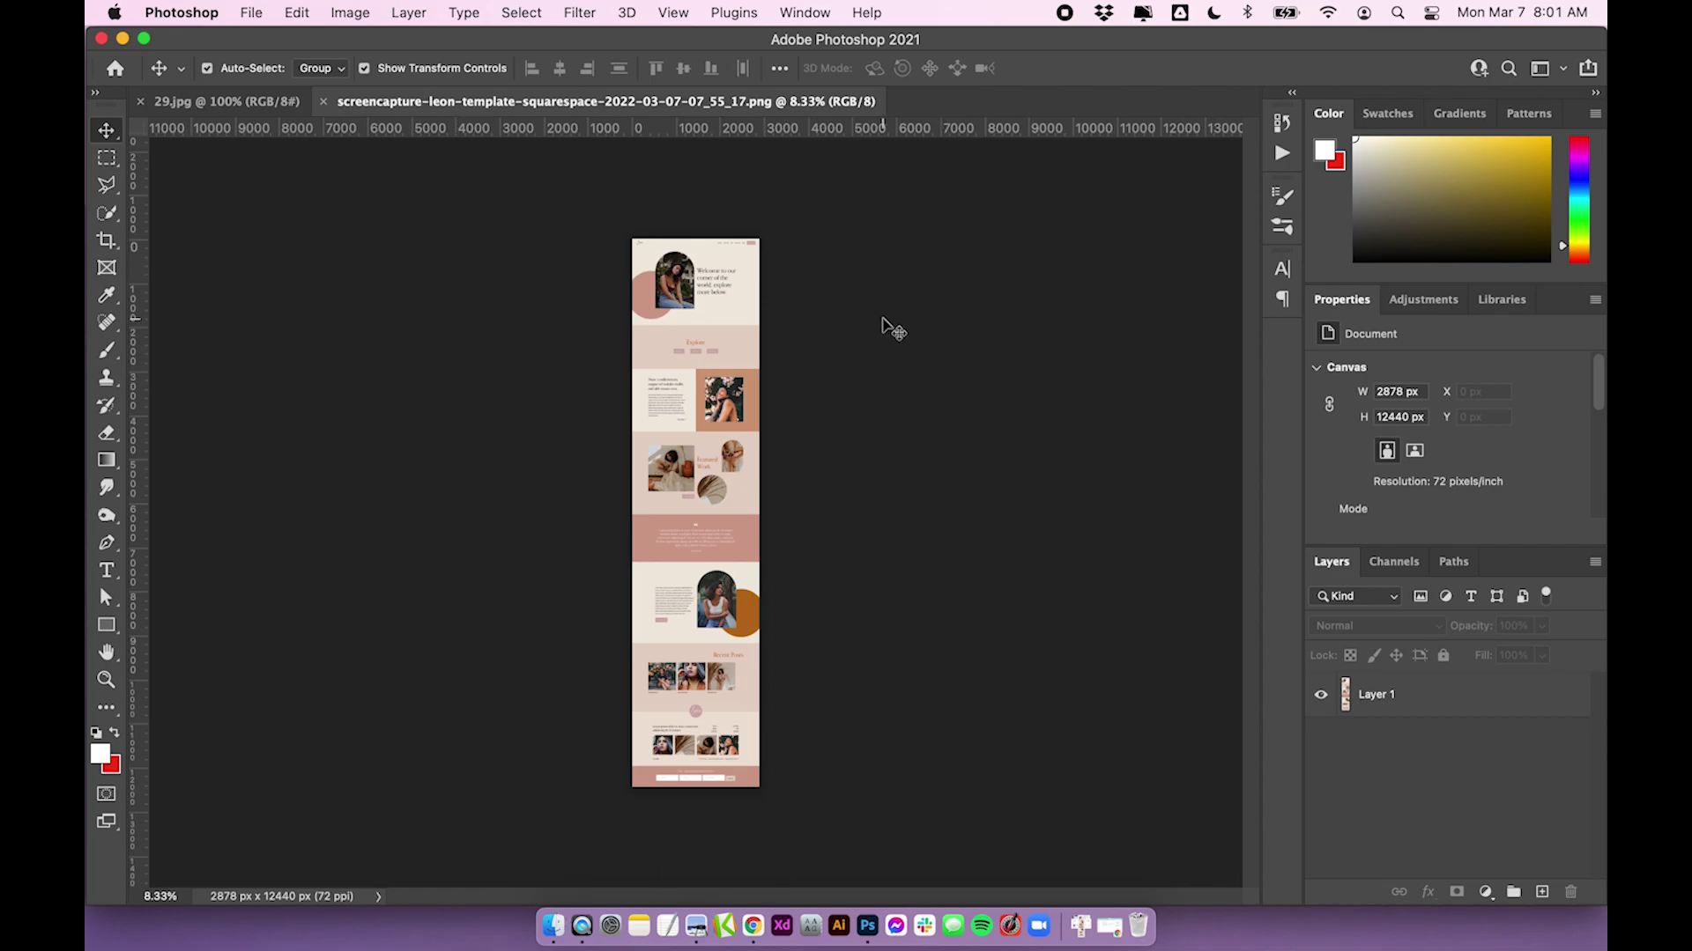
{"action": "key", "text": "super+a"}
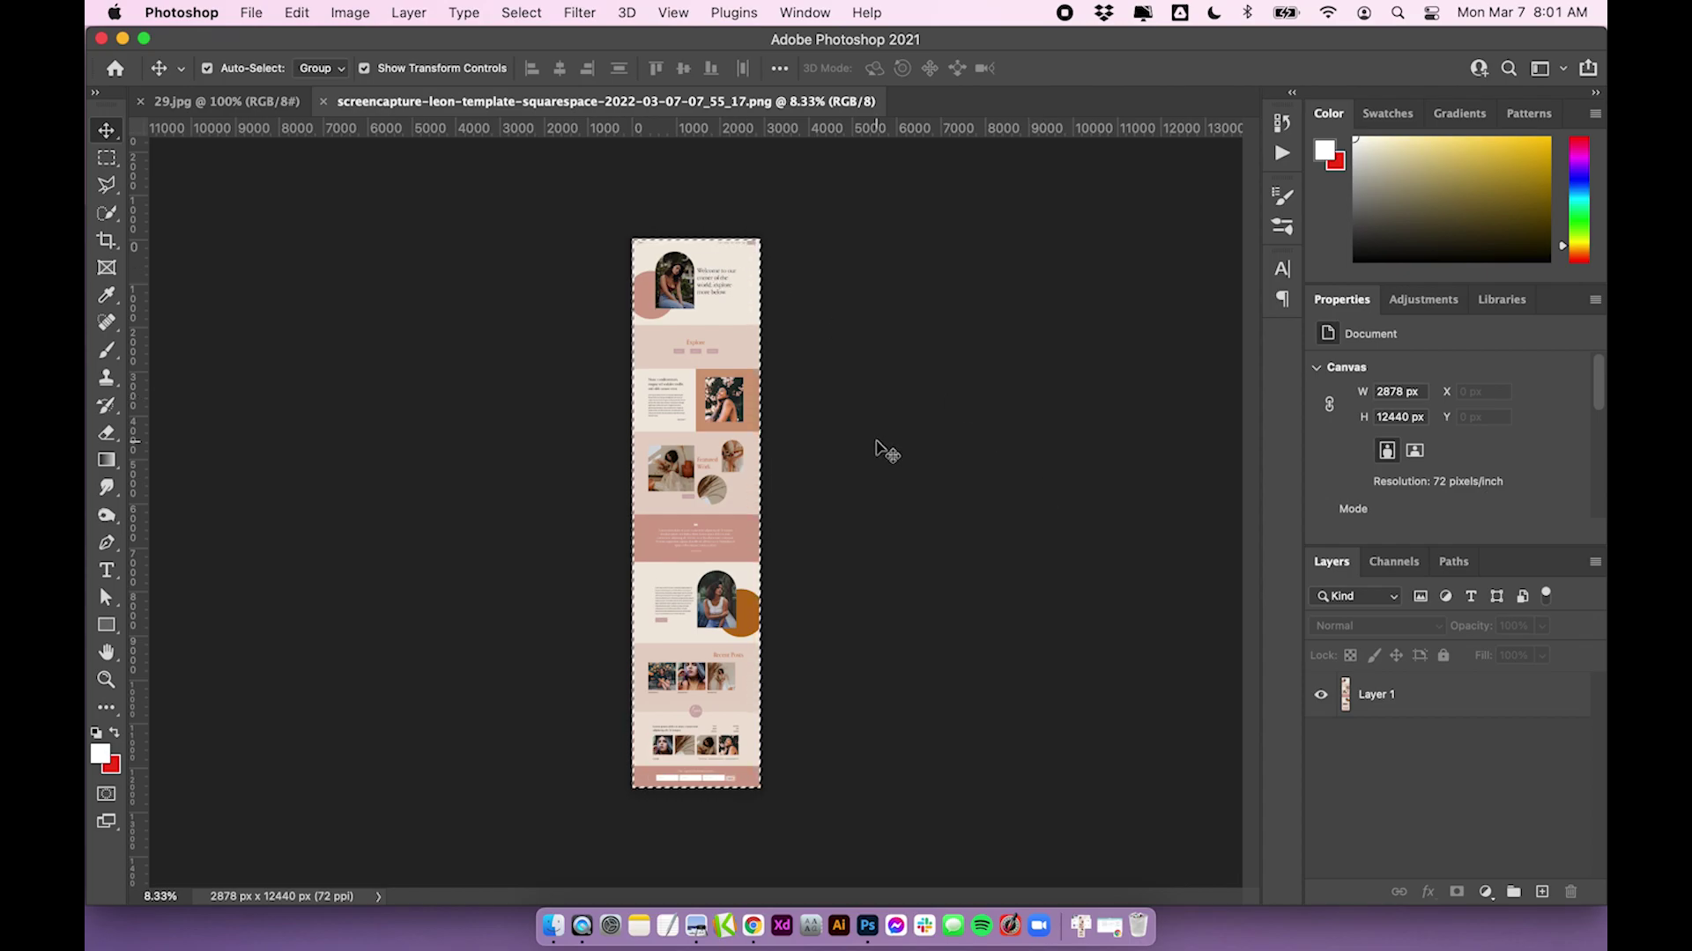
{"action": "key", "text": "super+alt+a"}
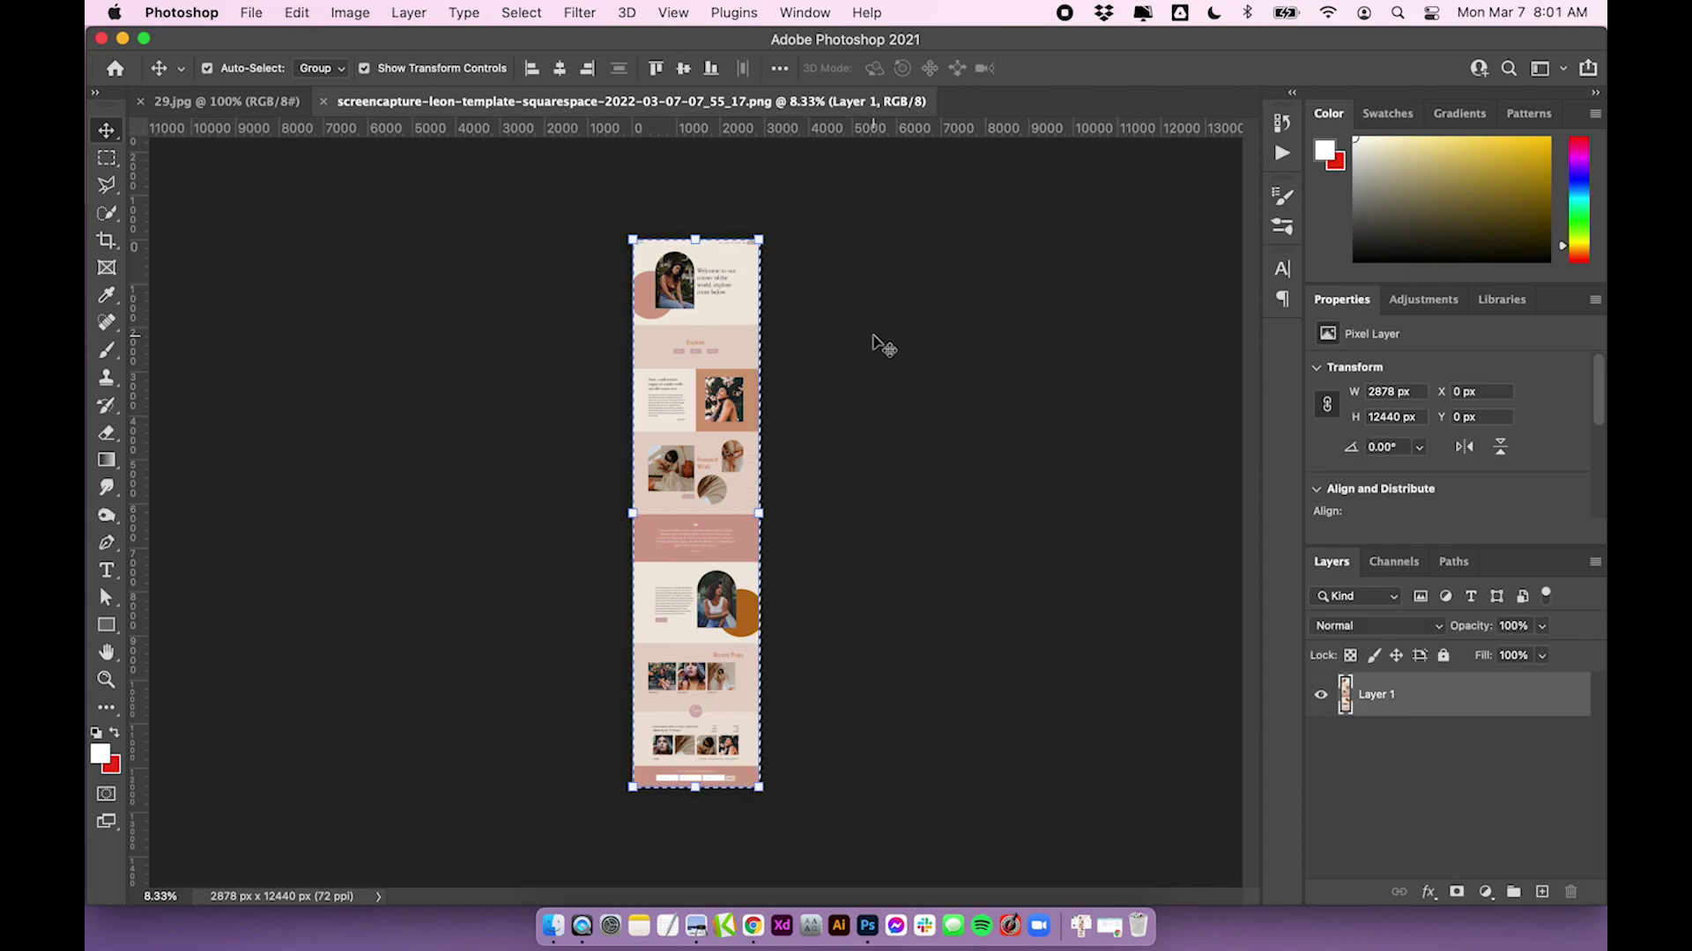
{"action": "left_click", "coordinate": [876, 344]}
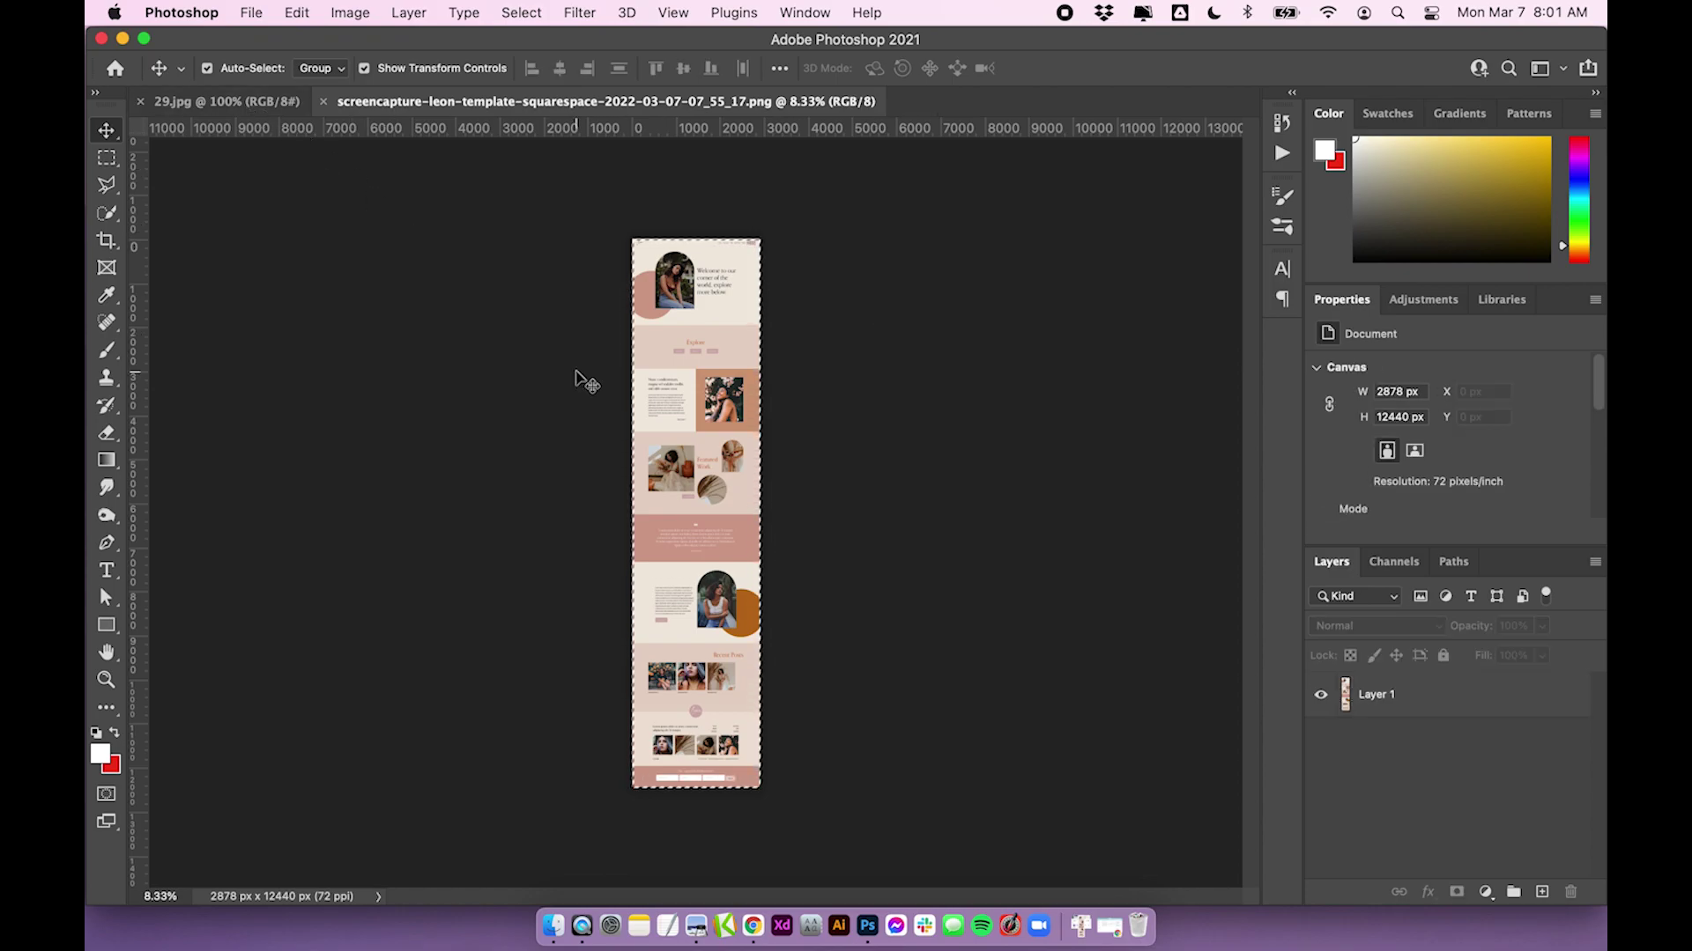
Select All and Copy the screenshot, then switch to the 29.jpg document
{"action": "left_click", "coordinate": [544, 13]}
{"action": "left_click", "coordinate": [518, 40]}
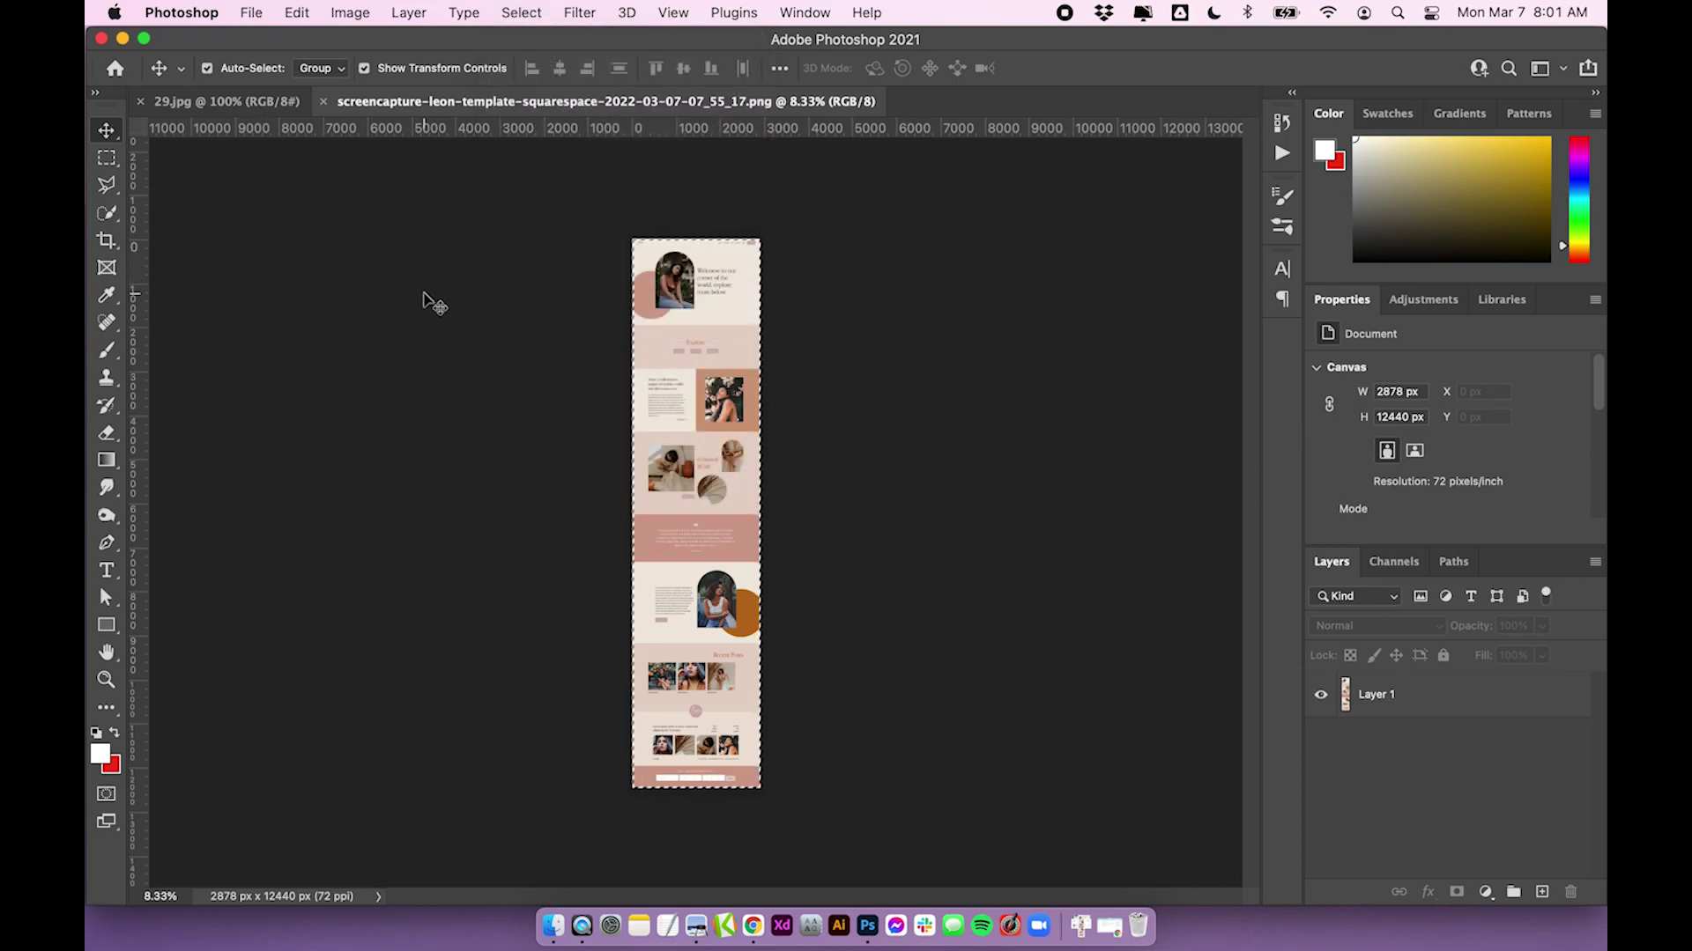
{"action": "left_click", "coordinate": [297, 12]}
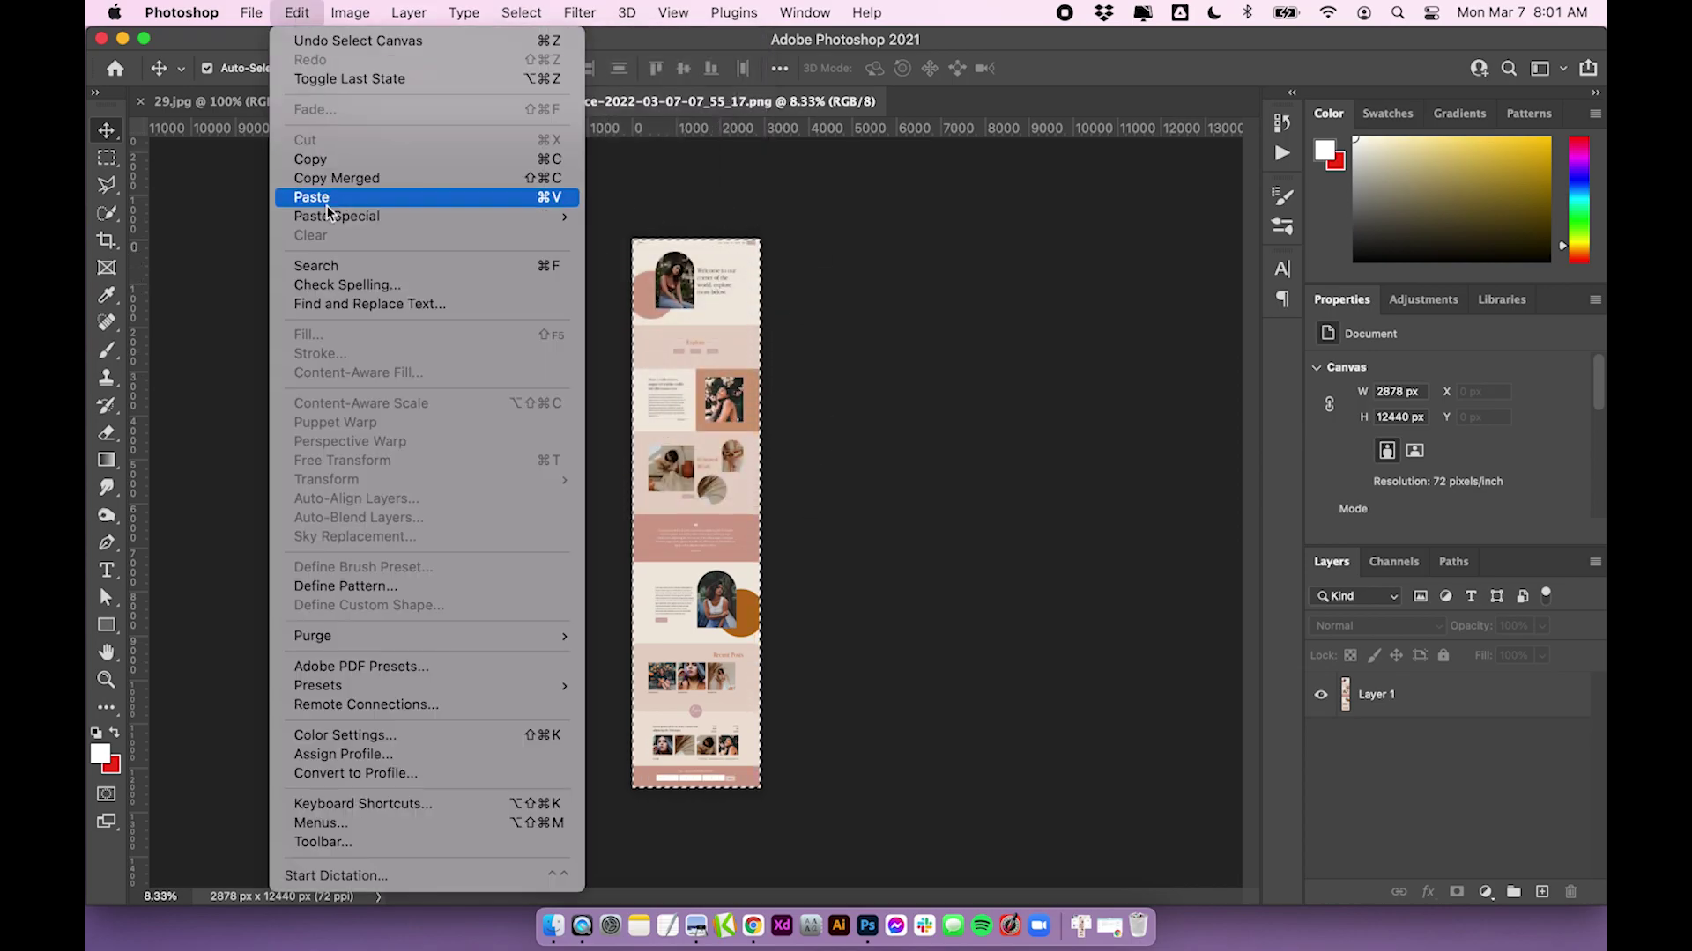
{"action": "left_click", "coordinate": [334, 163]}
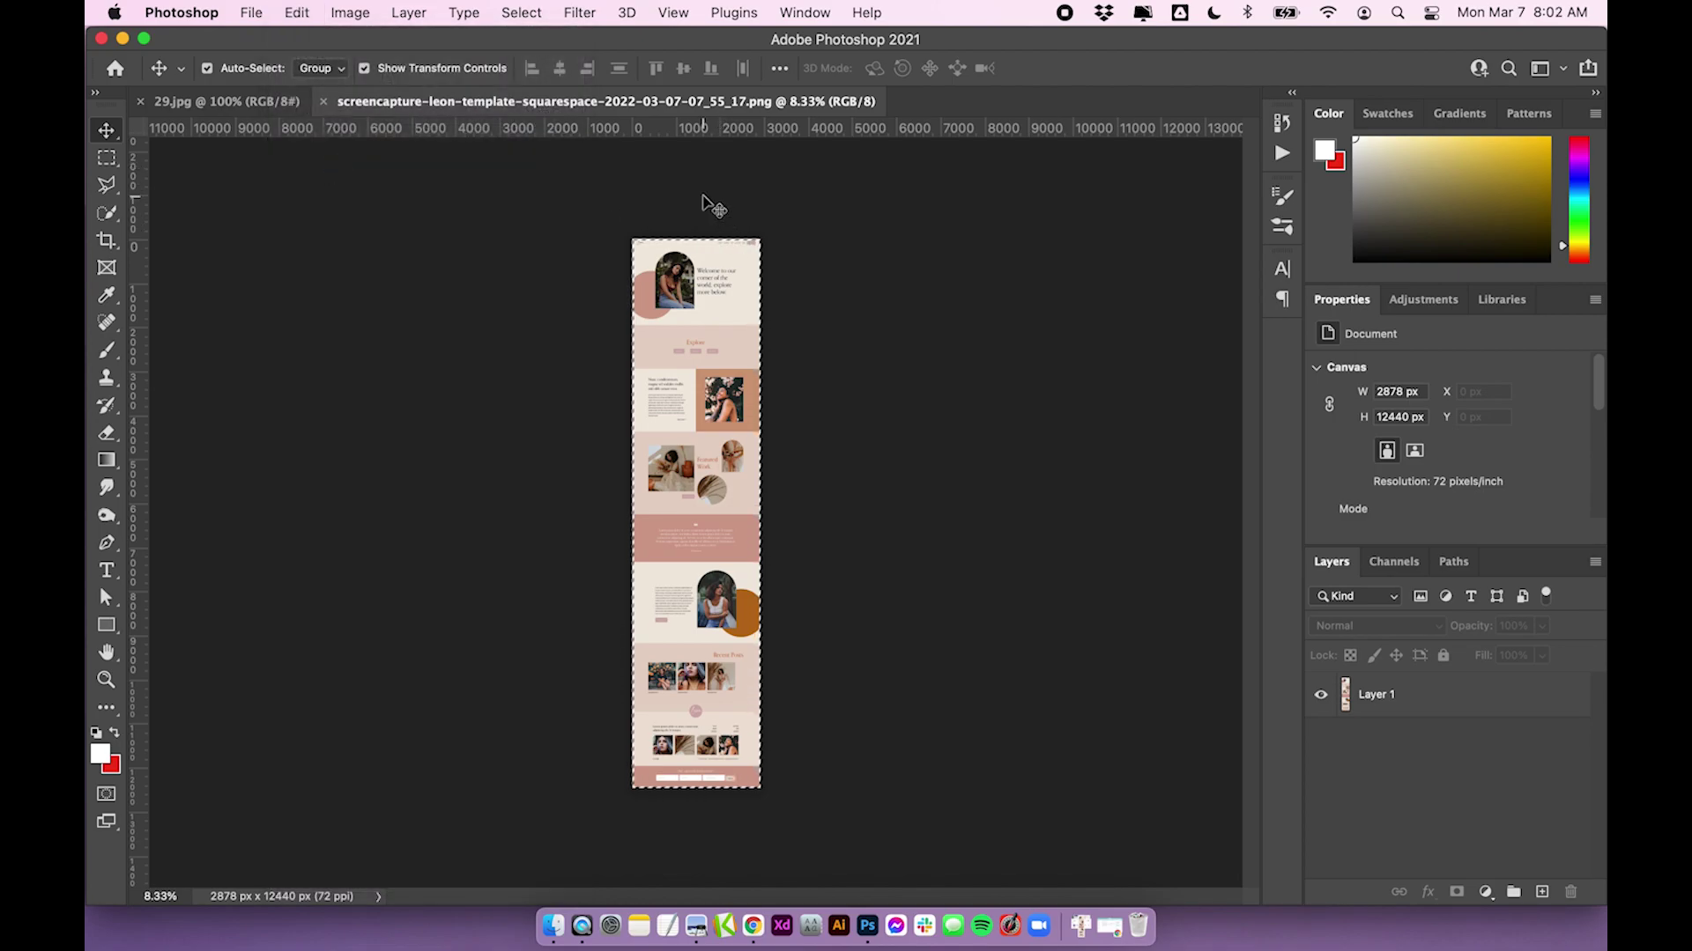
{"action": "left_click", "coordinate": [231, 105]}
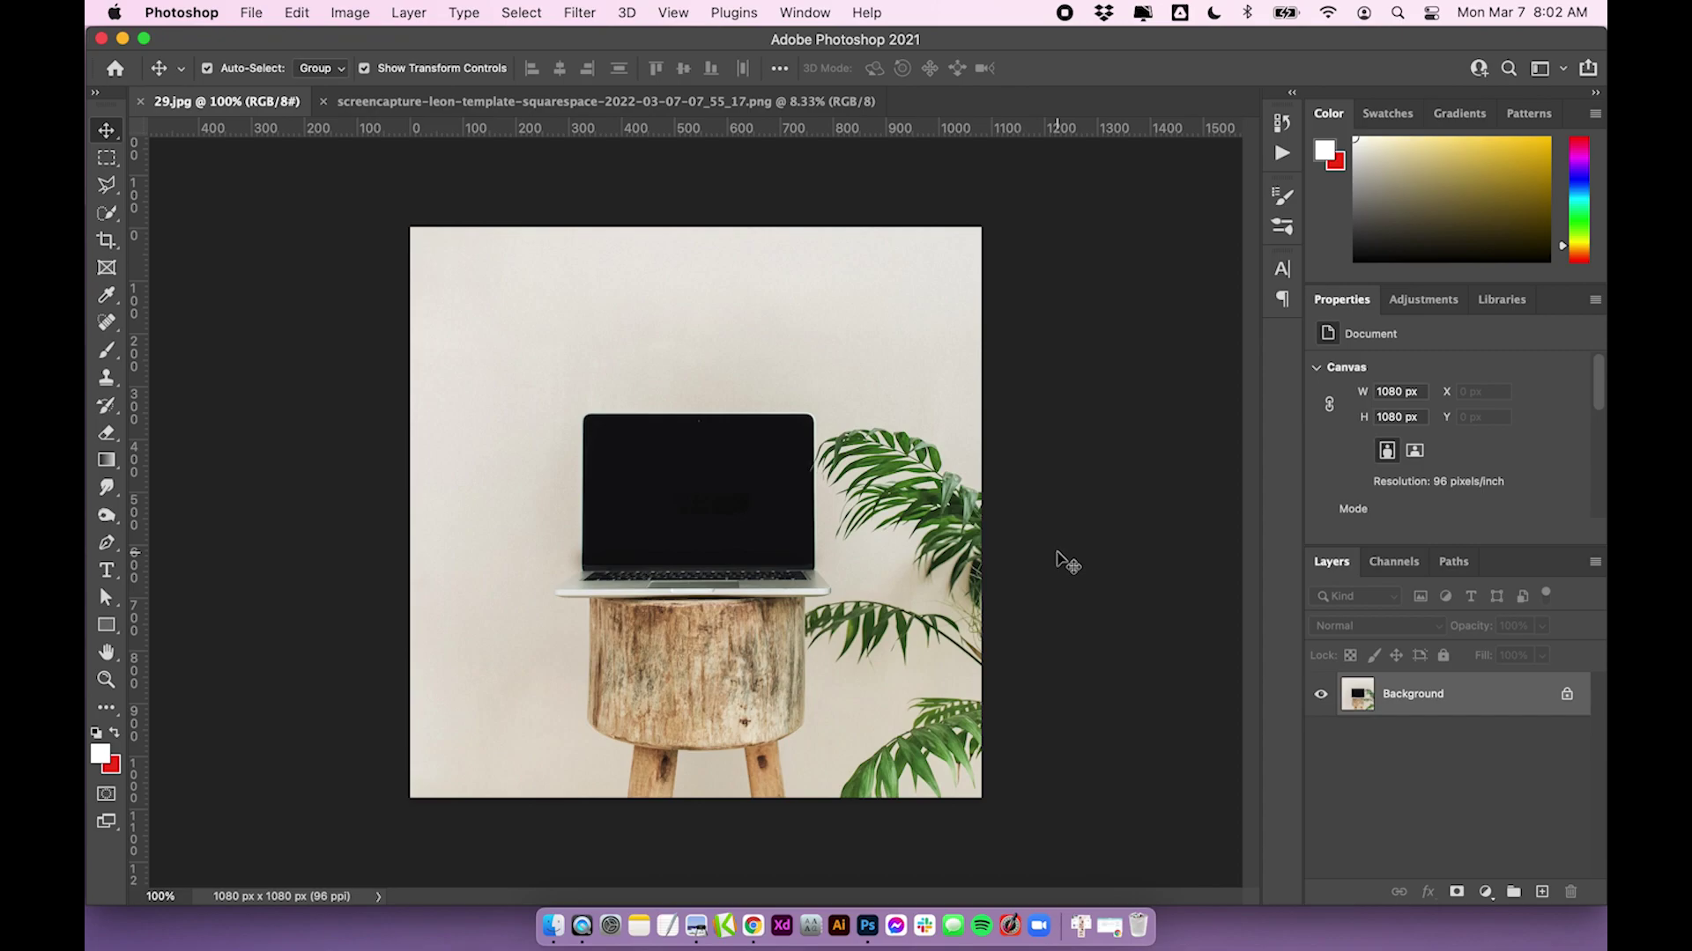
{"action": "left_click", "coordinate": [297, 13]}
Paste the Leon screenshot into 29.jpg, position it to show the nav bar, and scale it to 94.39%
{"action": "left_click", "coordinate": [350, 199]}
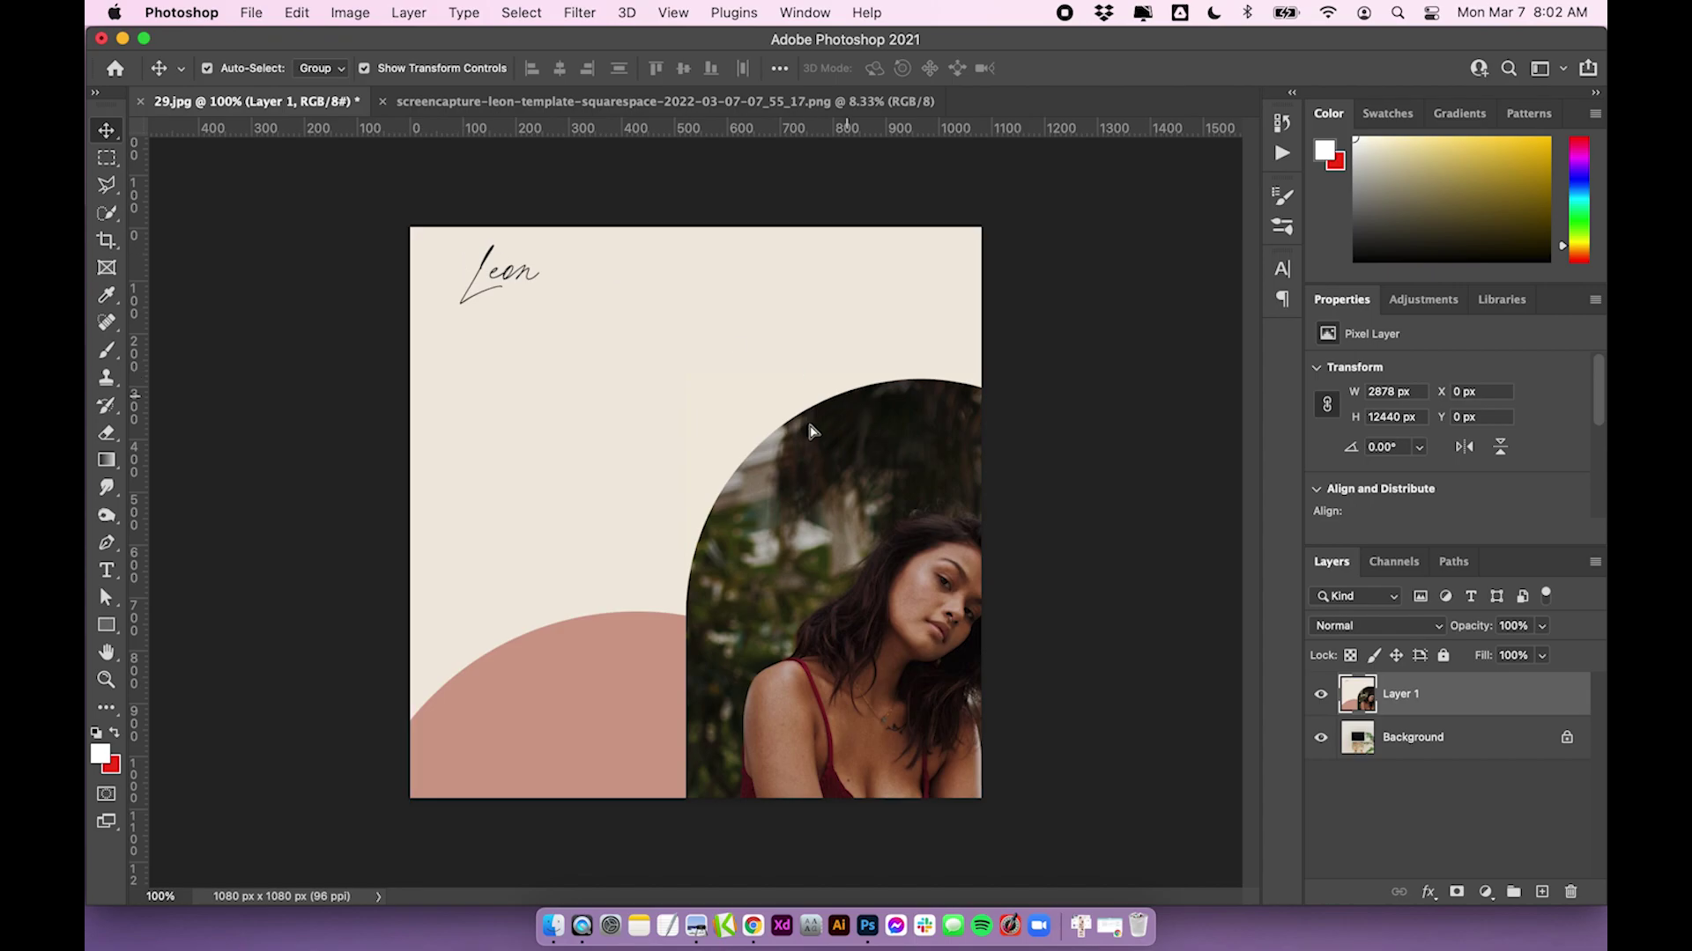
{"action": "left_click_drag", "start_coordinate": [815, 432], "coordinate": [363, 577]}
{"action": "left_click_drag", "start_coordinate": [817, 554], "coordinate": [464, 408]}
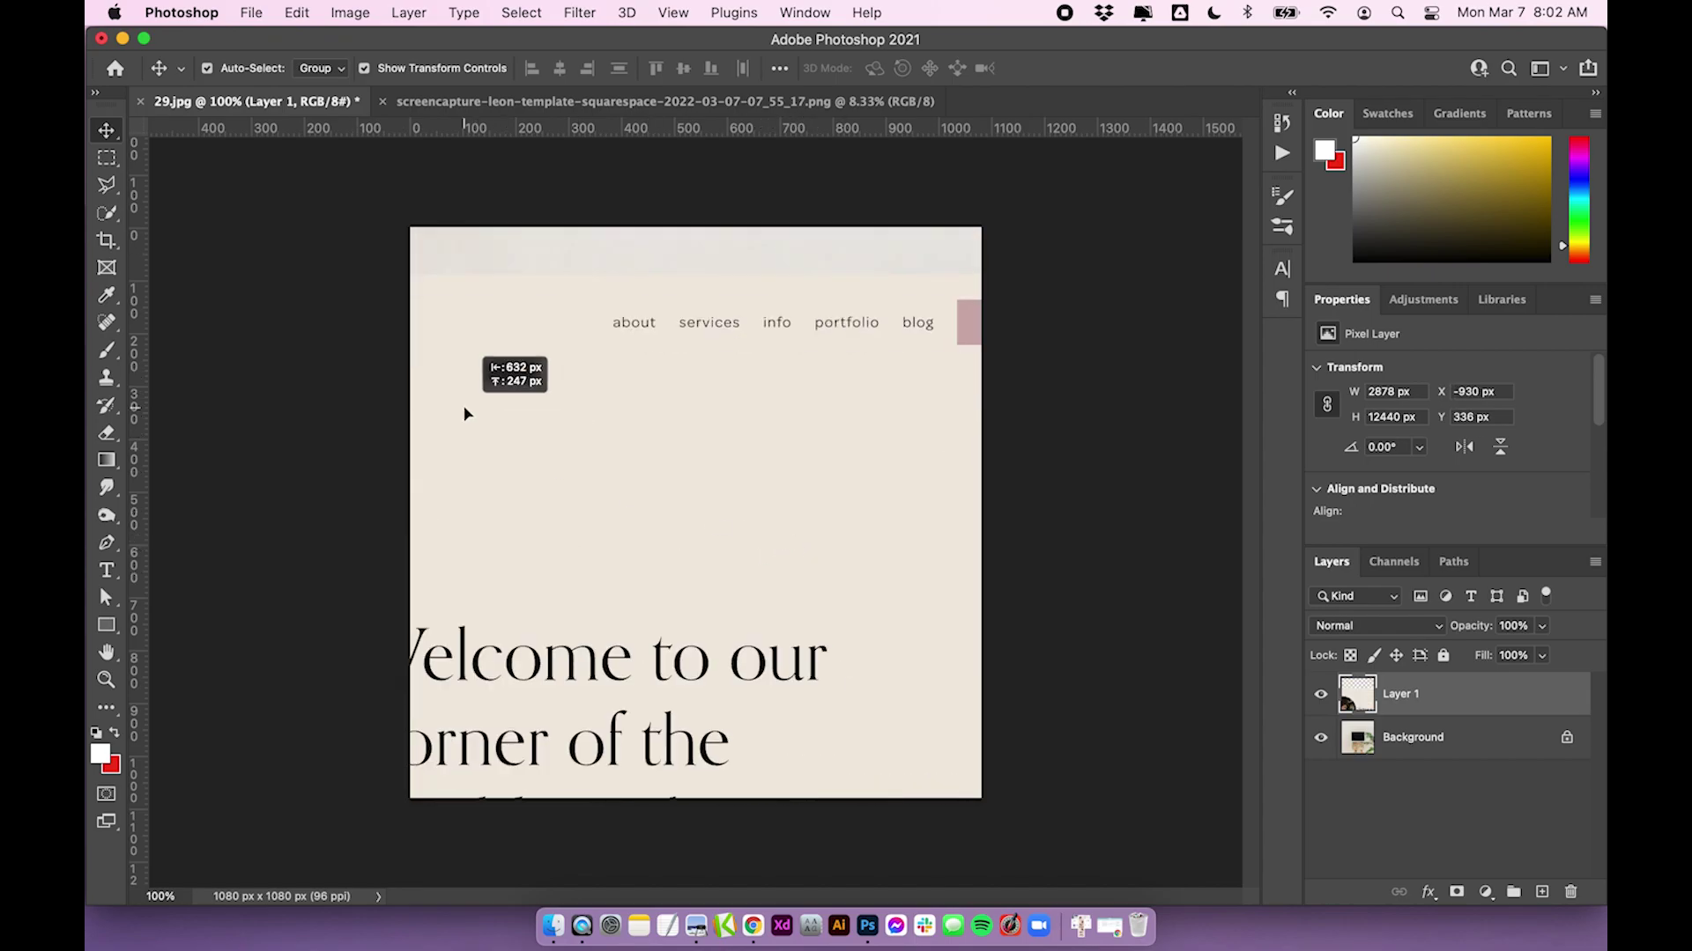
{"action": "left_click_drag", "start_coordinate": [785, 408], "coordinate": [646, 472]}
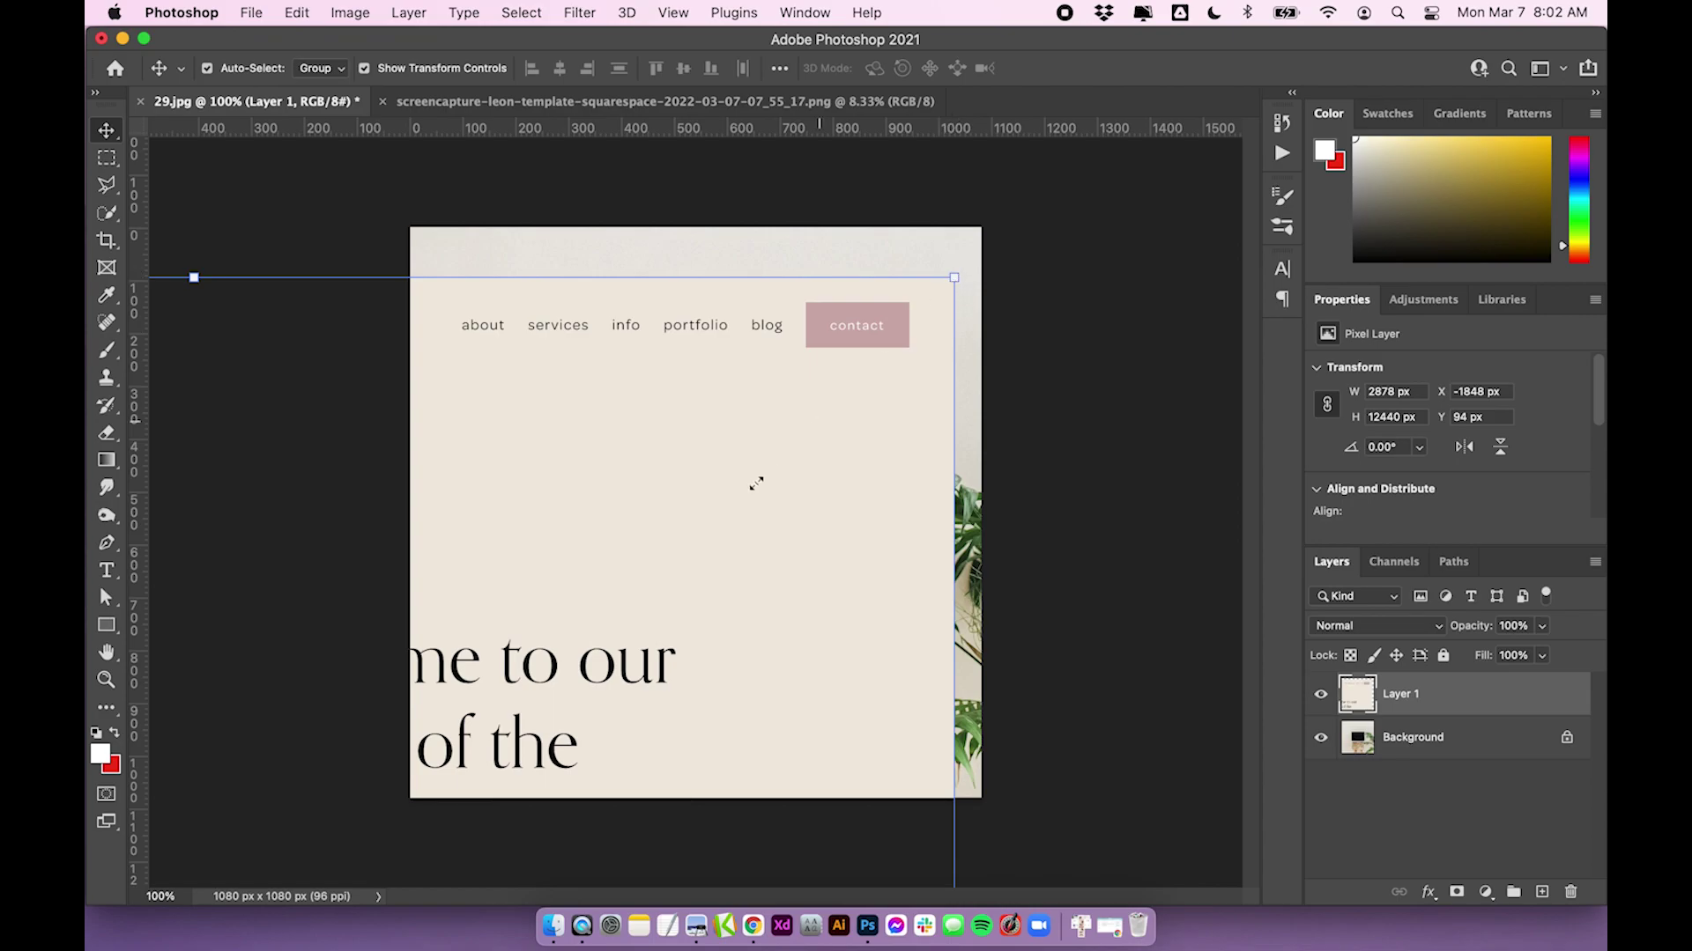
{"action": "left_click_drag", "start_coordinate": [696, 429], "coordinate": [731, 429]}
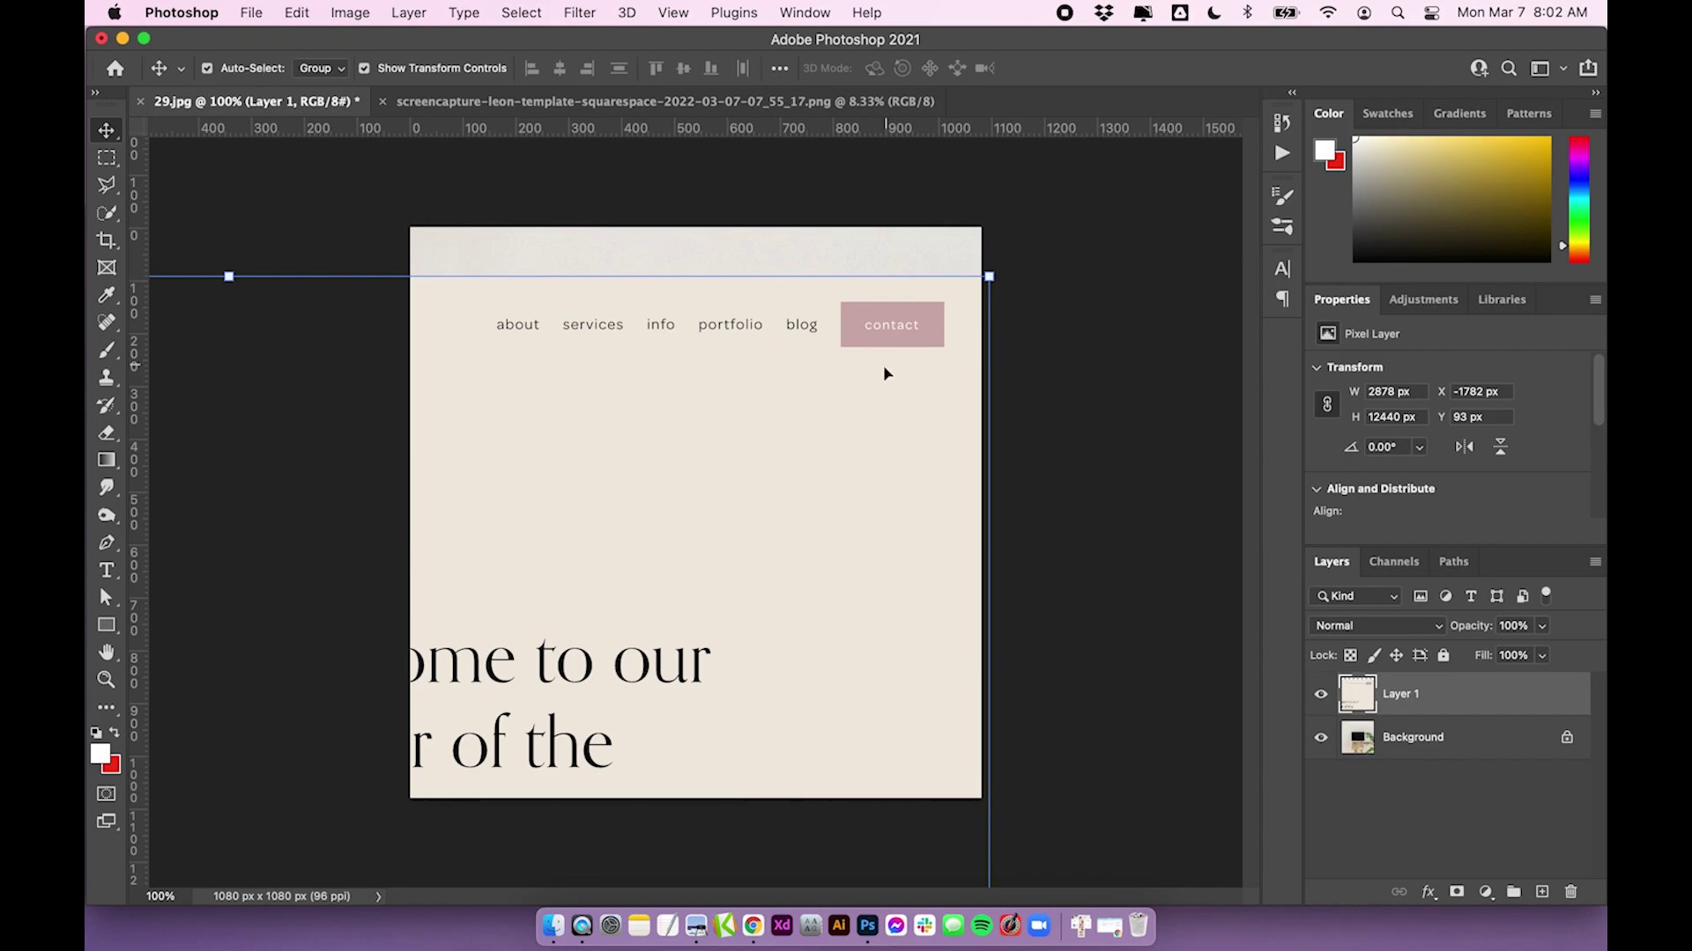
{"action": "mouse_move", "coordinate": [883, 367]}
{"action": "left_mouse_down"}
{"action": "mouse_move", "coordinate": [835, 314]}
{"action": "mouse_move", "coordinate": [864, 368]}
{"action": "left_mouse_up"}
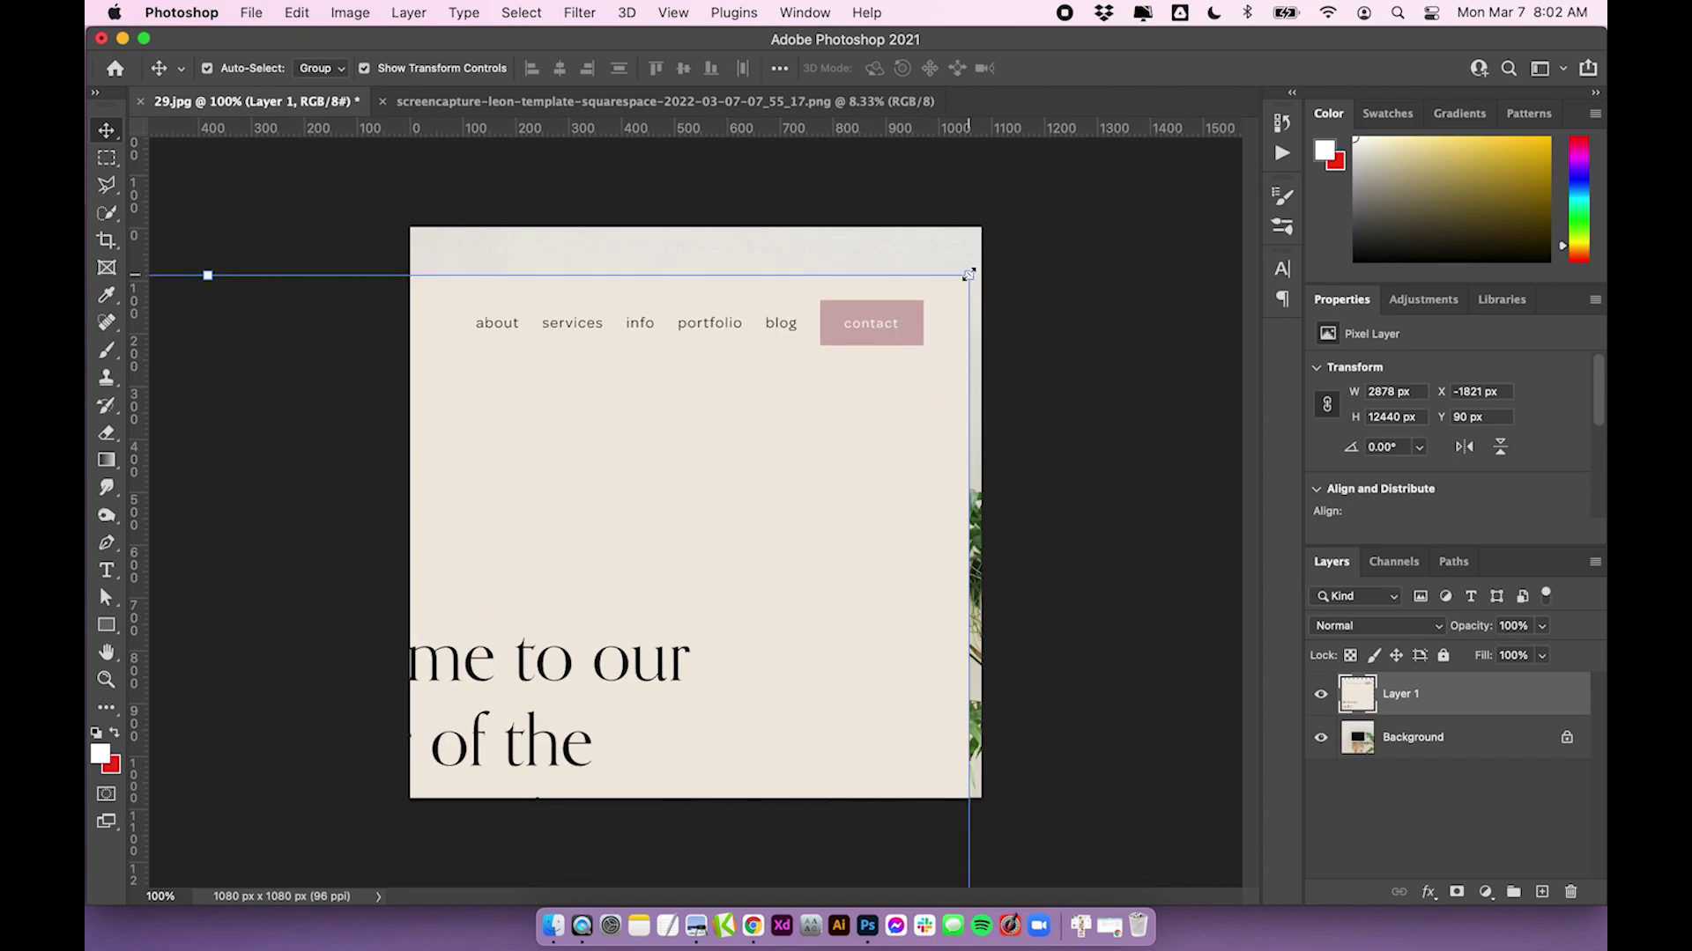
{"action": "left_click_drag", "start_coordinate": [968, 275], "coordinate": [652, 586]}
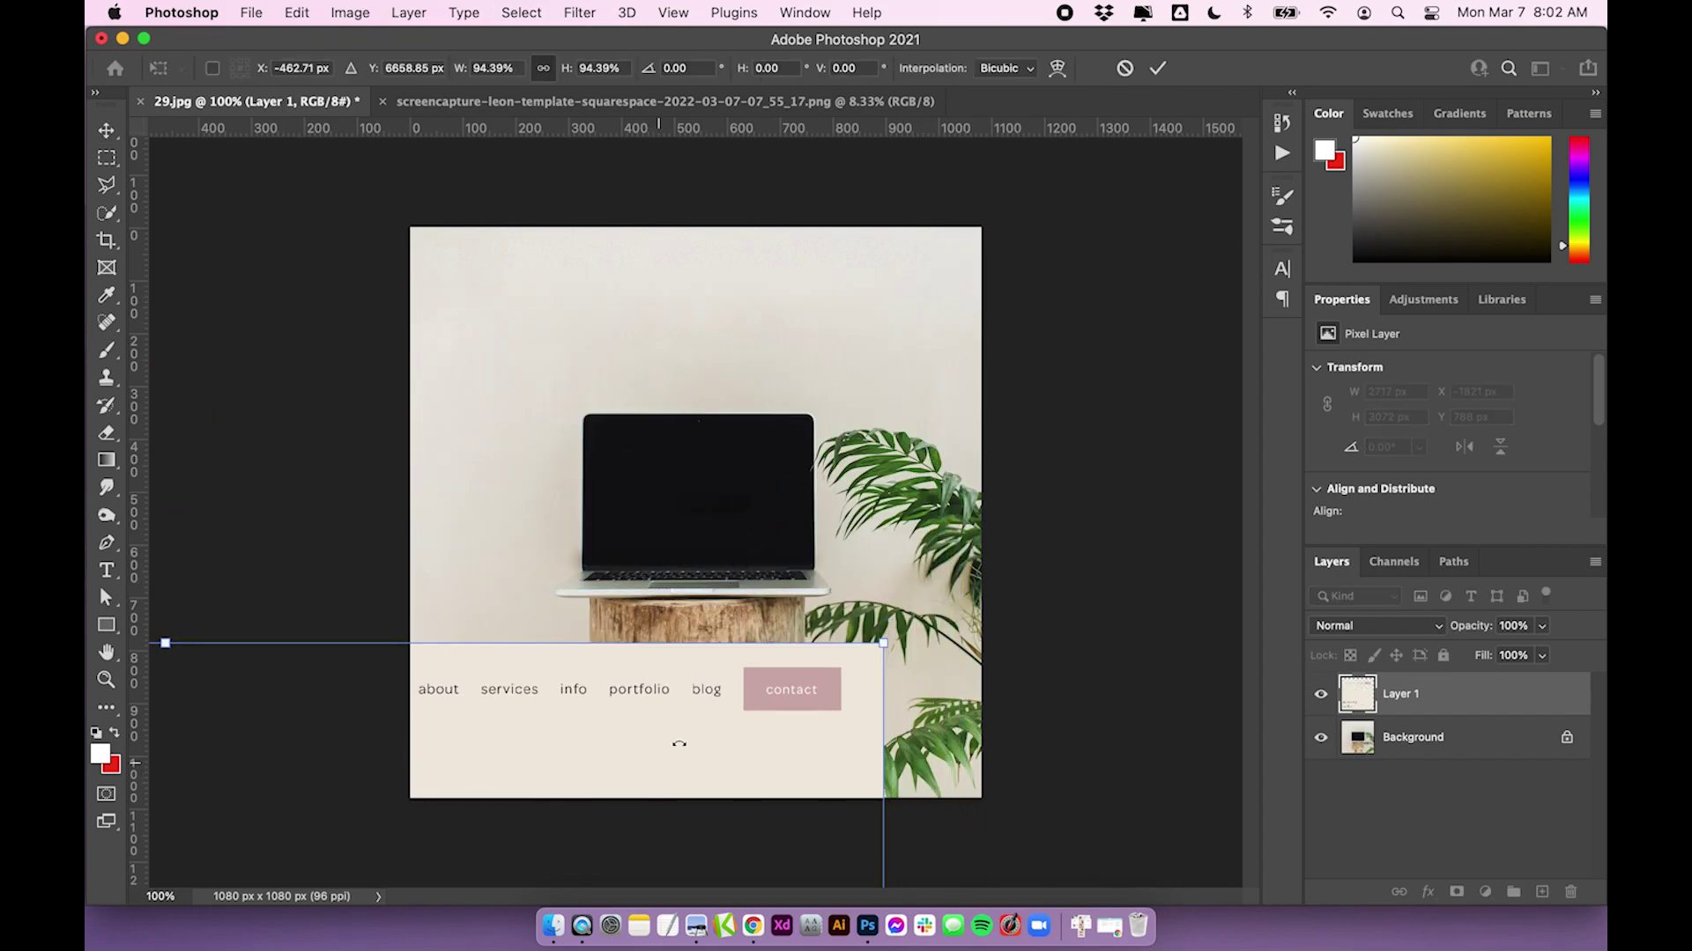
Move the screenshot layer up and right and shrink it slightly, undoing one resize
{"action": "left_click_drag", "start_coordinate": [679, 743], "coordinate": [842, 448]}
{"action": "left_click_drag", "start_coordinate": [1045, 348], "coordinate": [1063, 406]}
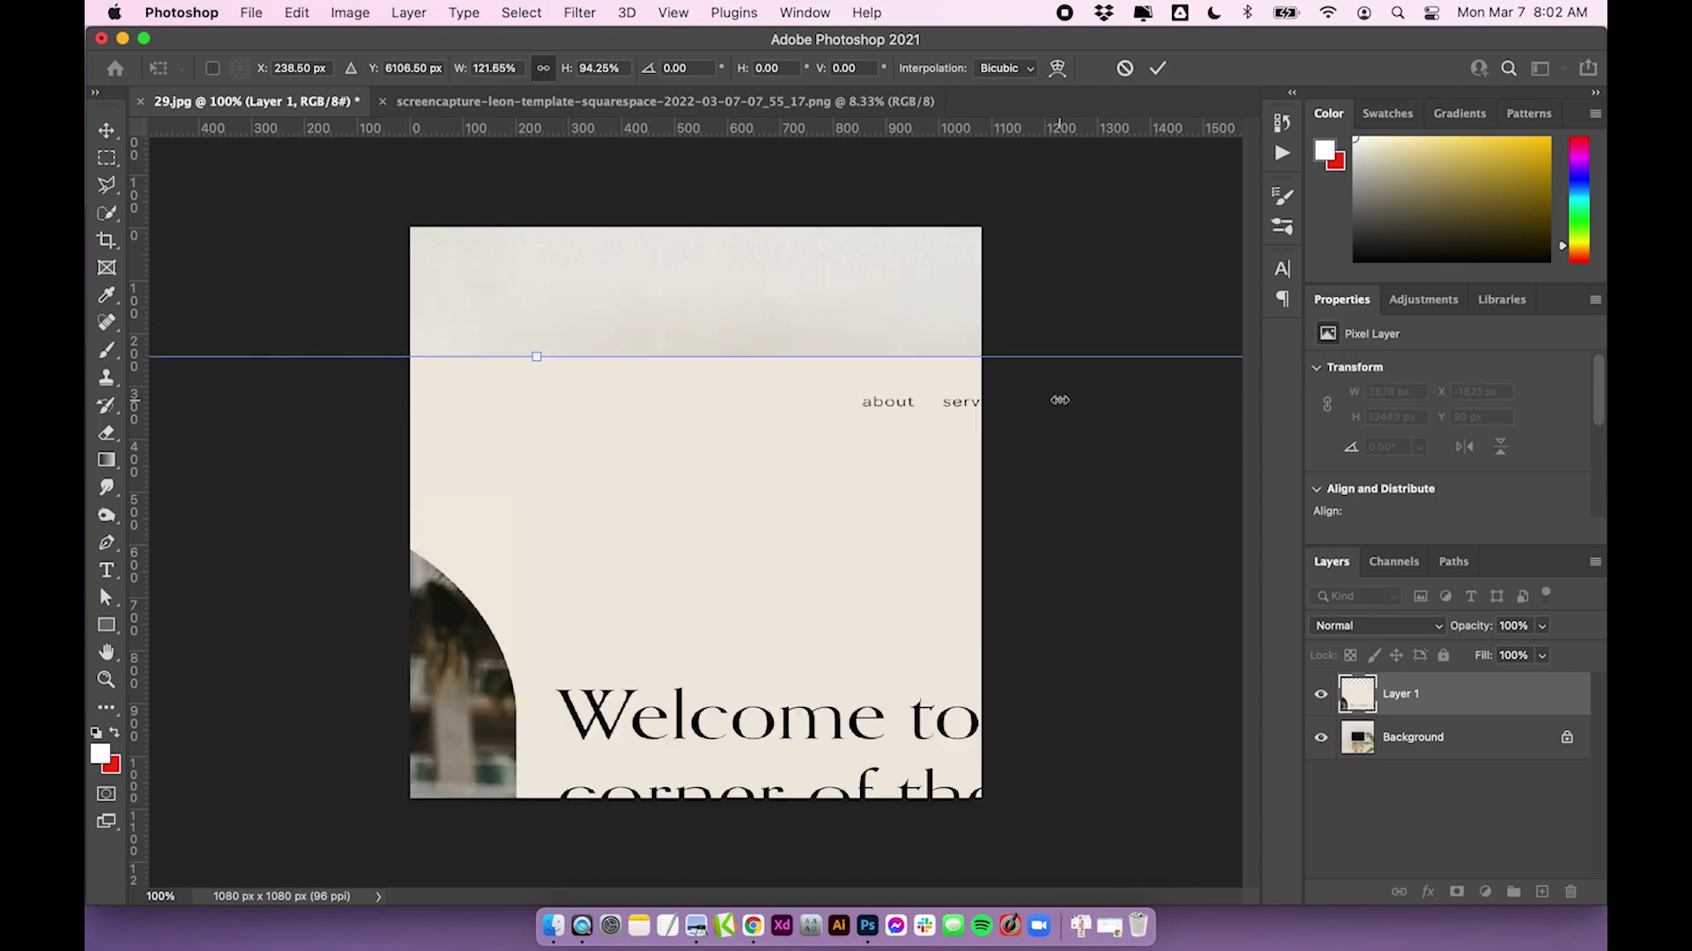
{"action": "key", "text": "super+z"}
{"action": "key", "text": "super+z"}
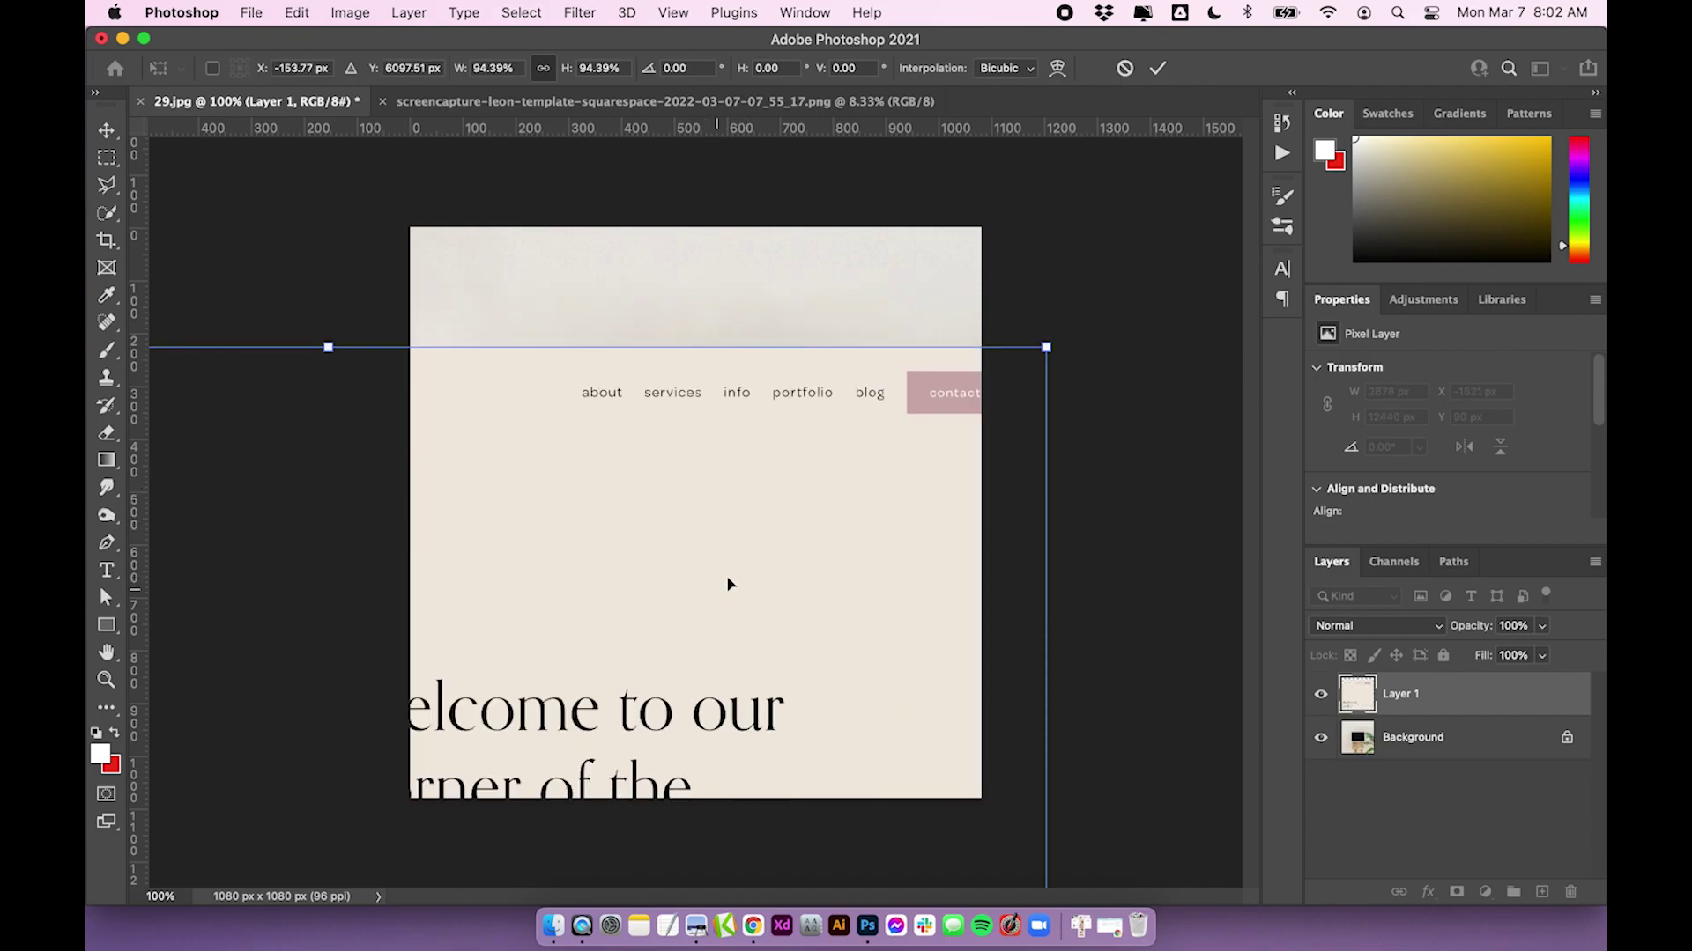
{"action": "left_click_drag", "start_coordinate": [728, 584], "coordinate": [742, 556]}
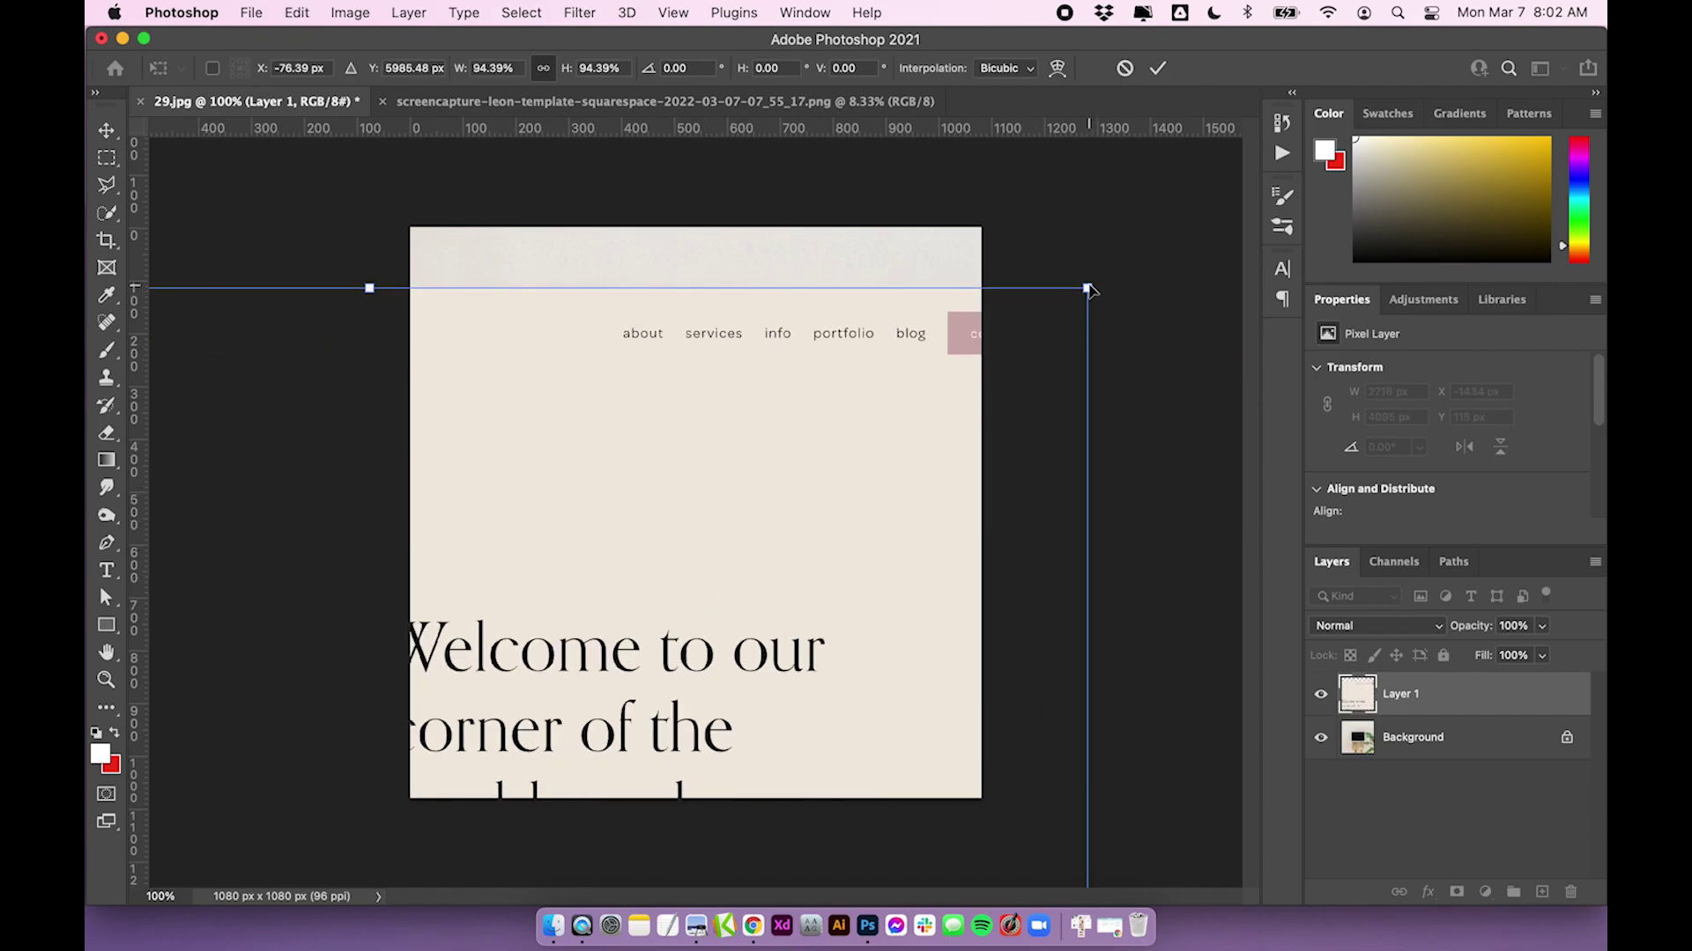
{"action": "left_click_drag", "start_coordinate": [1088, 288], "coordinate": [607, 846]}
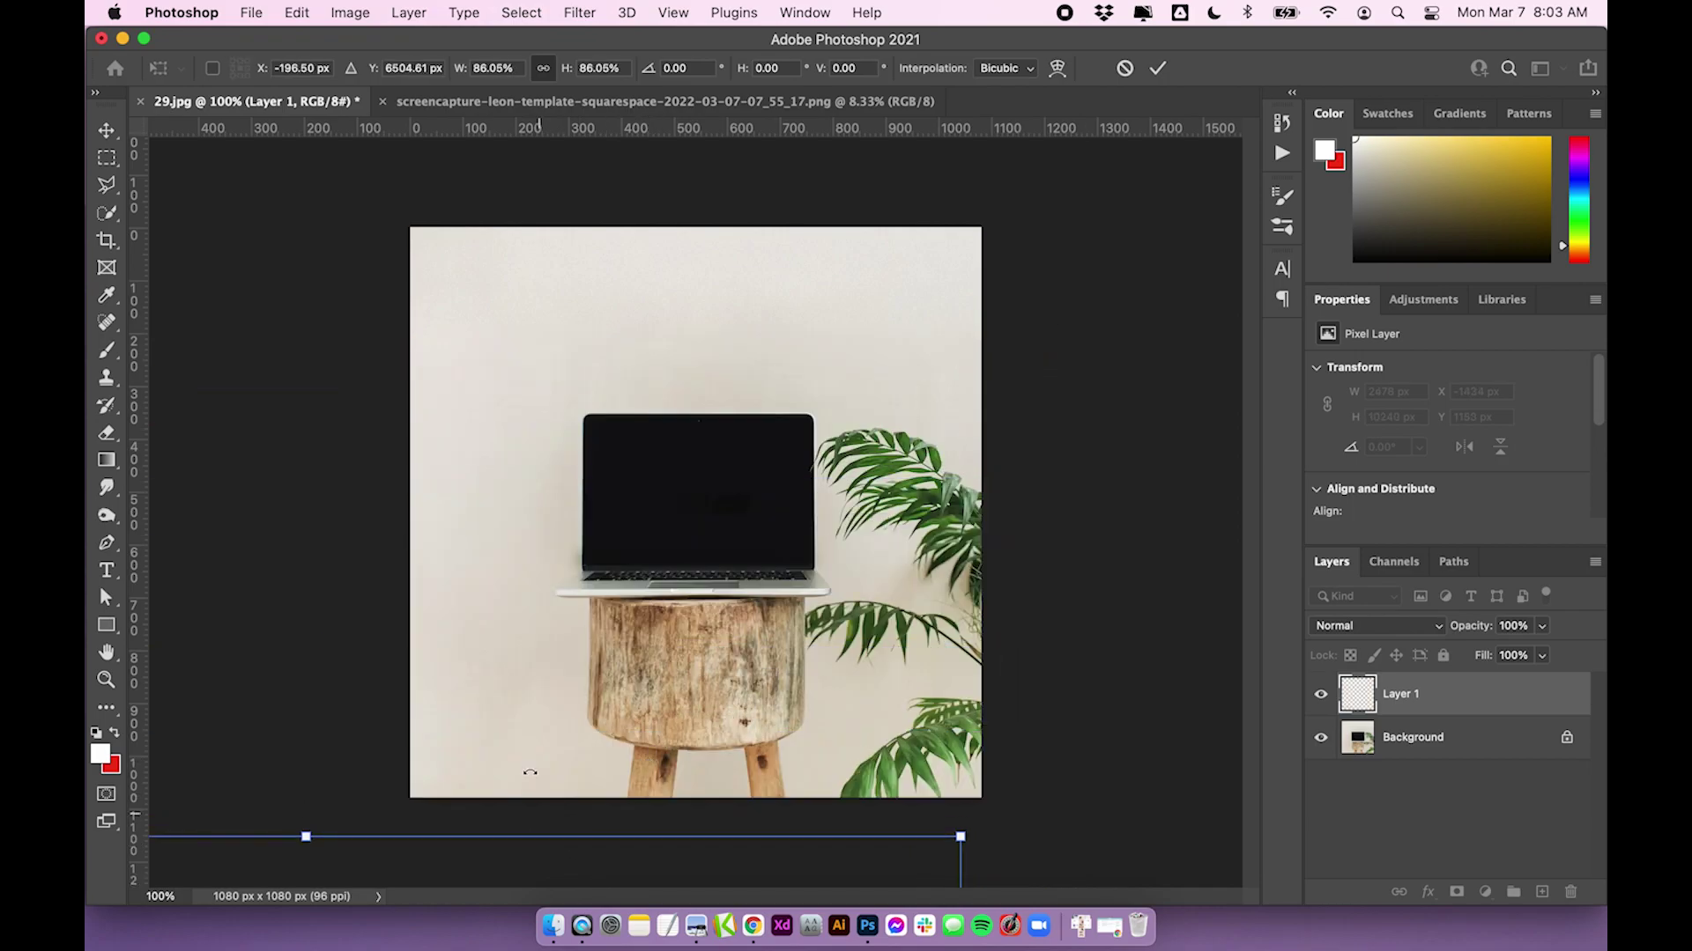
{"action": "scroll", "coordinate": [431, 660], "scroll_direction": "down", "scroll_amount": 3}
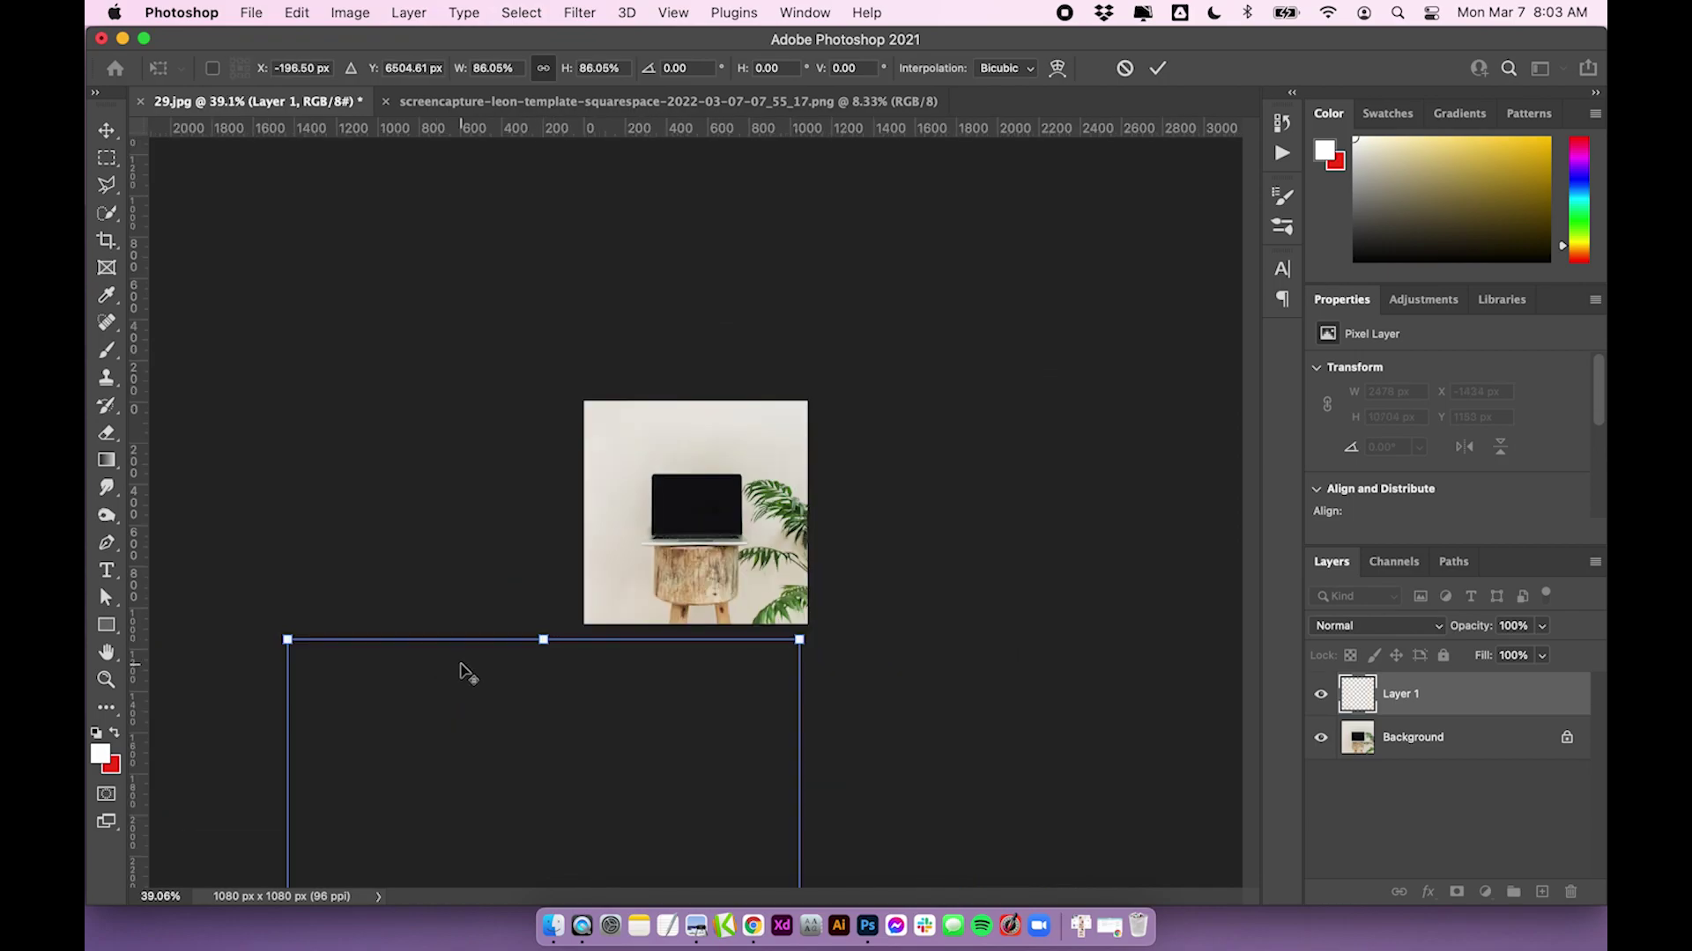
{"action": "scroll", "coordinate": [465, 676], "scroll_direction": "up", "scroll_amount": 2}
Scale the screenshot down through about 63% and 54% to fit the canvas, undoing overshoots
{"action": "left_click_drag", "start_coordinate": [464, 676], "coordinate": [705, 516]}
{"action": "left_click_drag", "start_coordinate": [926, 534], "coordinate": [893, 432]}
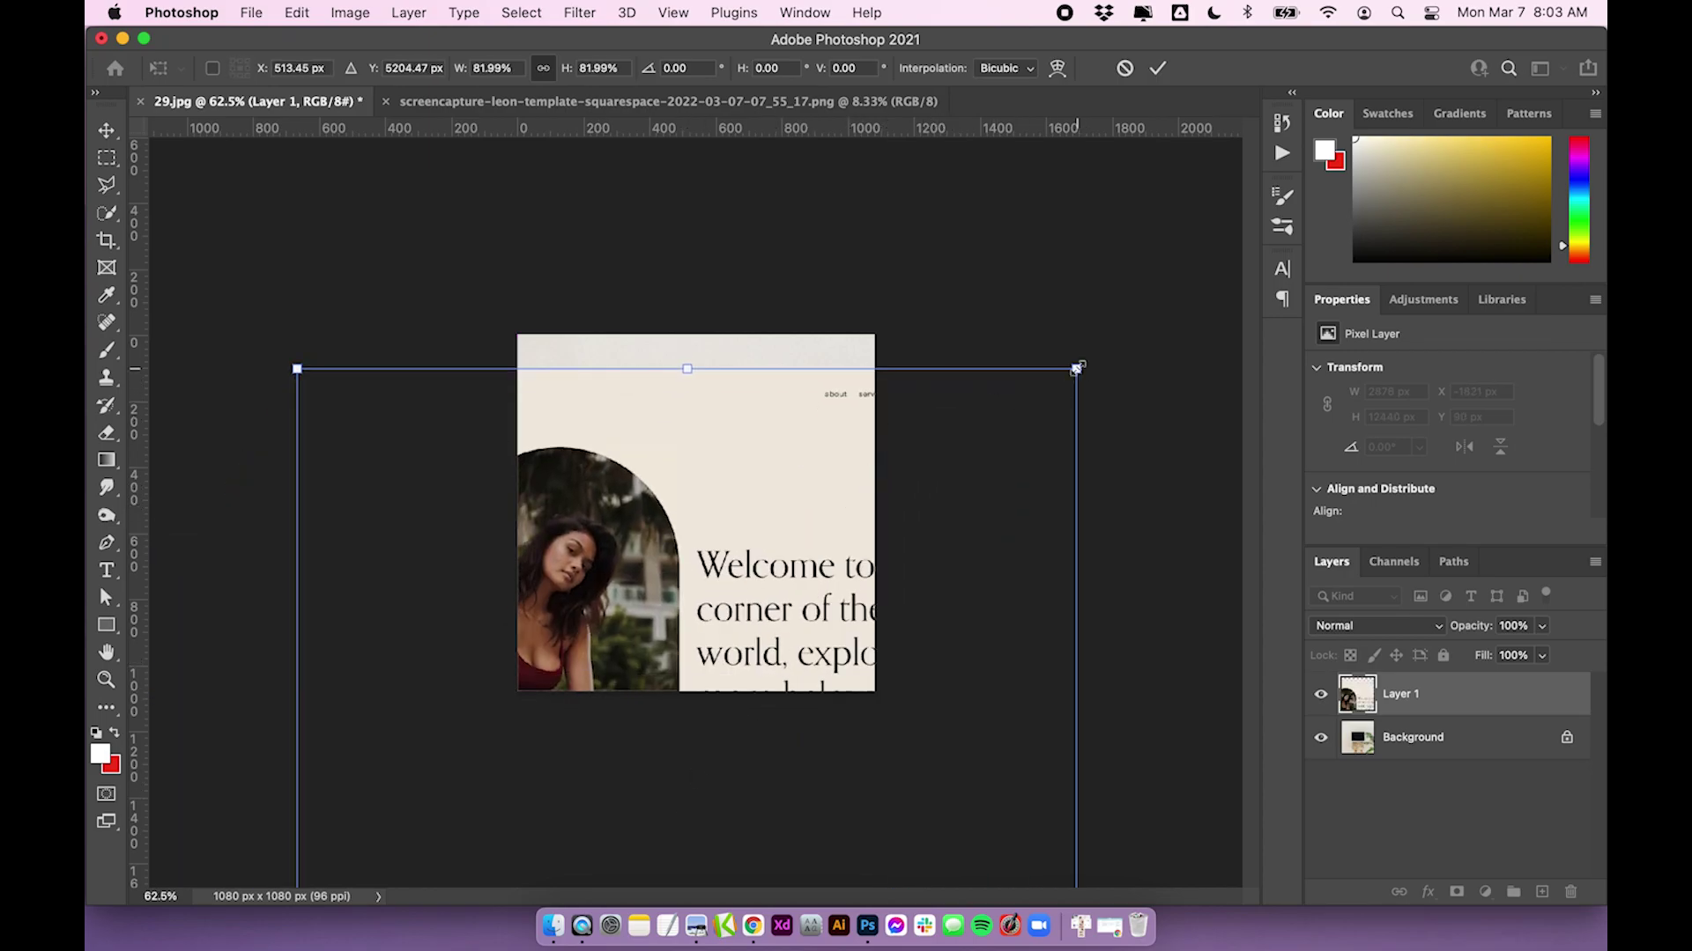
{"action": "left_click_drag", "start_coordinate": [1076, 370], "coordinate": [1065, 714]}
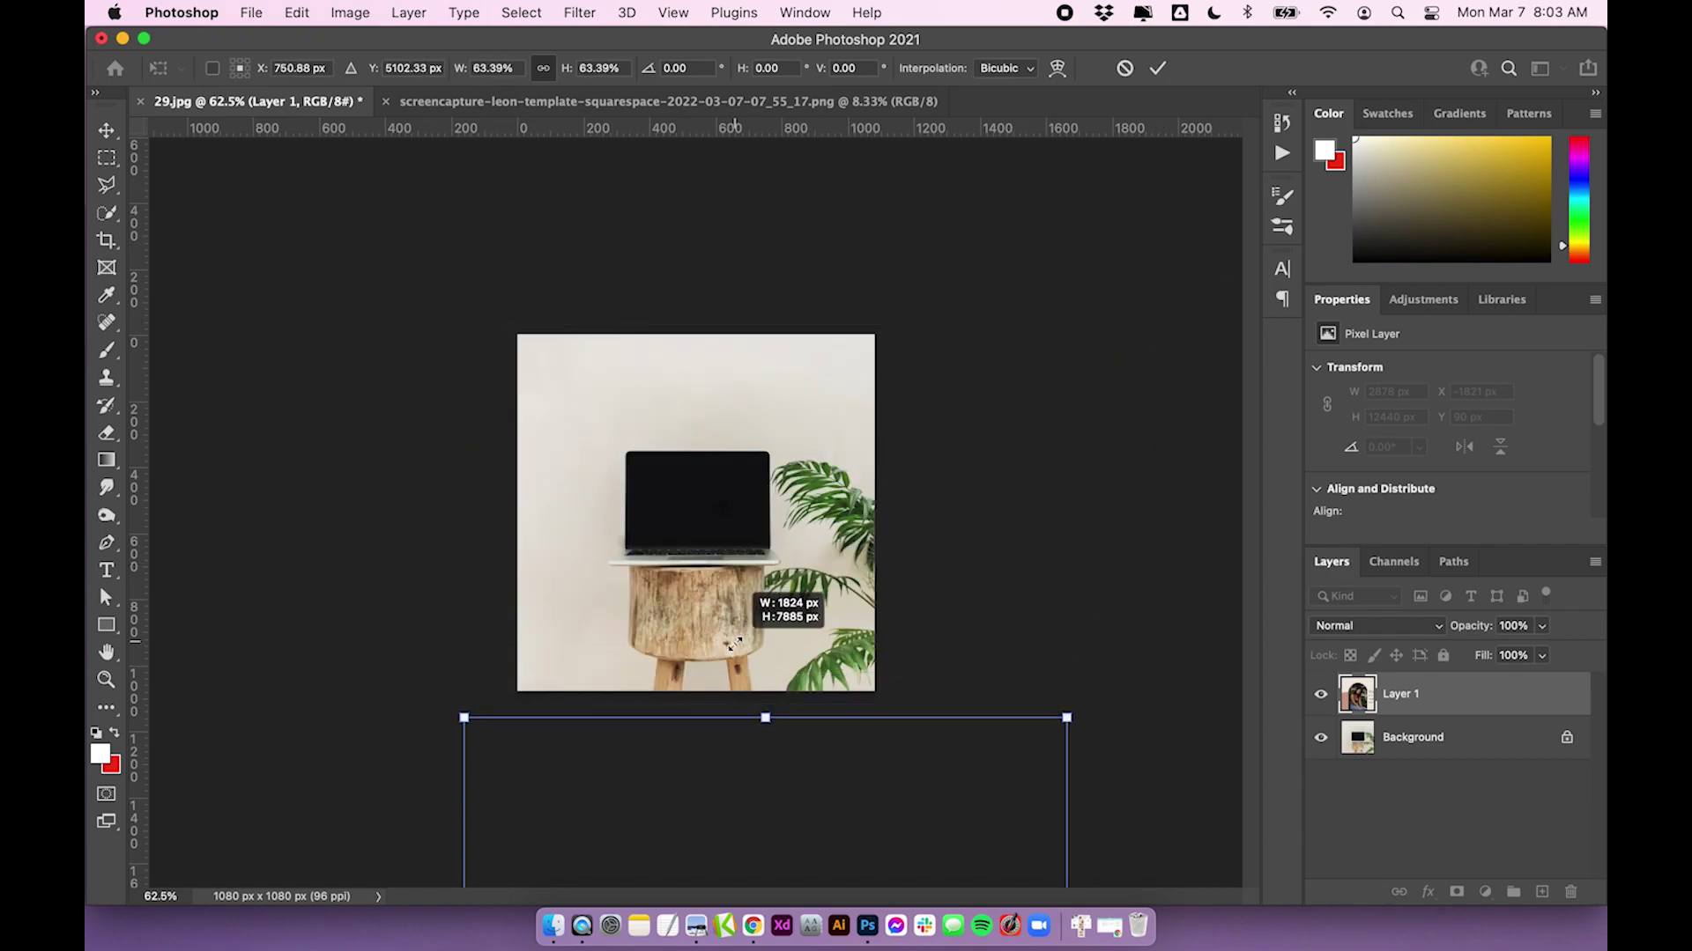
{"action": "left_click_drag", "start_coordinate": [728, 835], "coordinate": [744, 409]}
{"action": "left_click_drag", "start_coordinate": [1085, 277], "coordinate": [771, 322]}
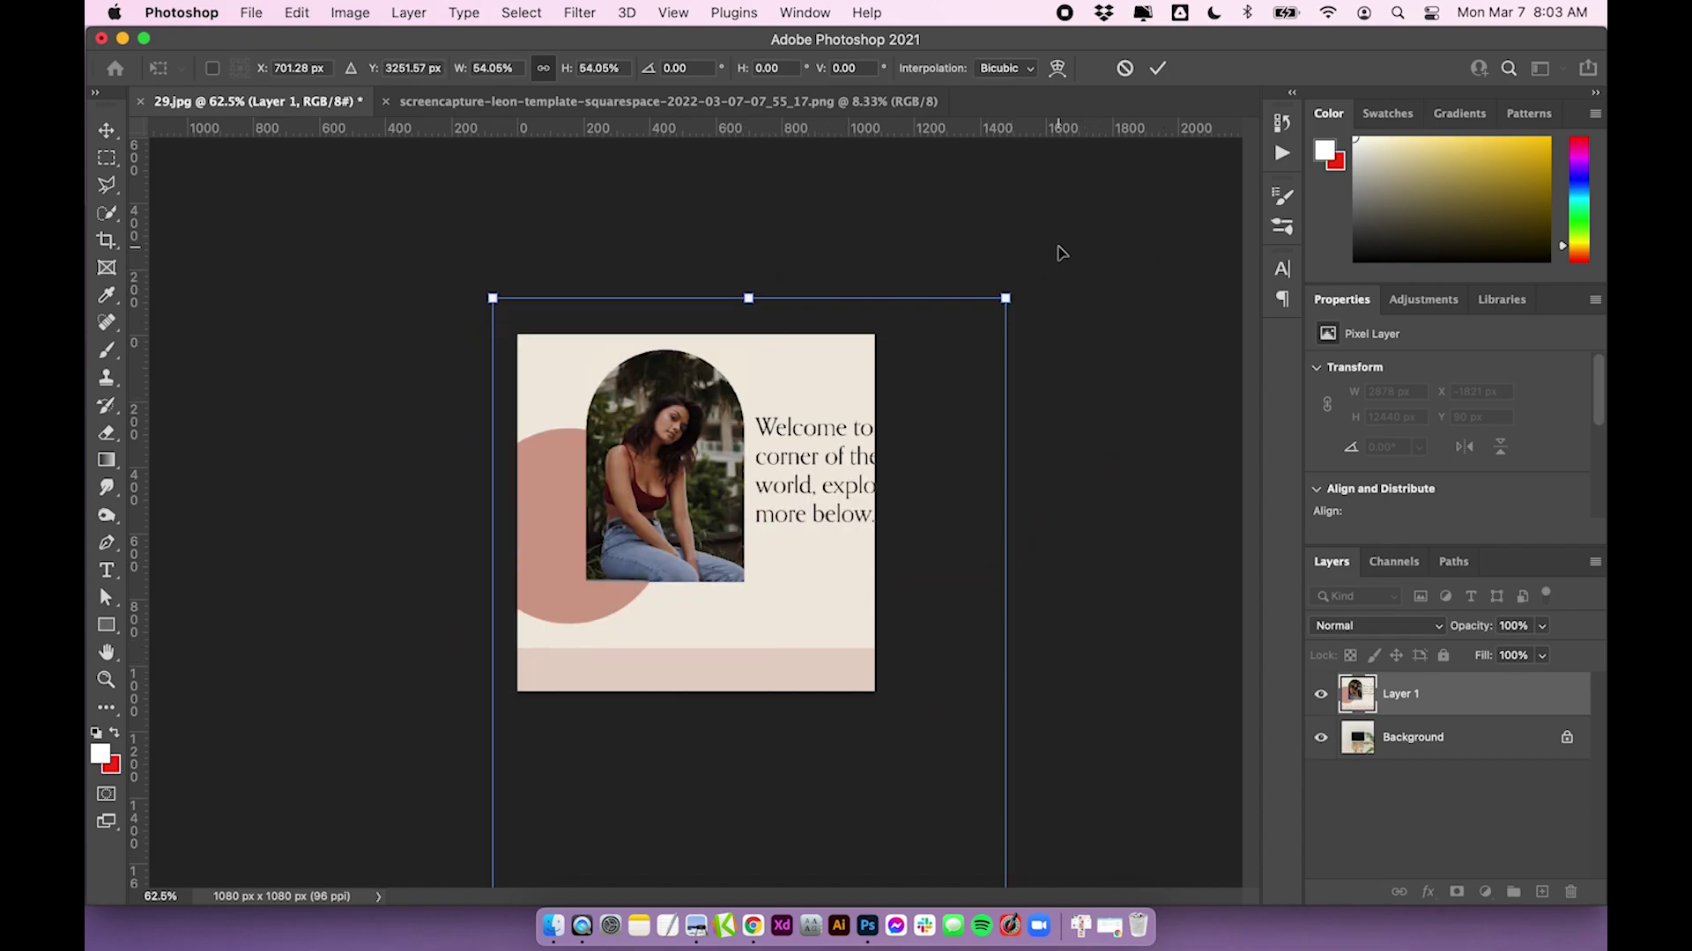
{"action": "left_click_drag", "start_coordinate": [1005, 298], "coordinate": [921, 650]}
{"action": "left_click_drag", "start_coordinate": [703, 680], "coordinate": [750, 409]}
{"action": "left_click_drag", "start_coordinate": [971, 379], "coordinate": [925, 578]}
{"action": "left_click_drag", "start_coordinate": [906, 757], "coordinate": [793, 494]}
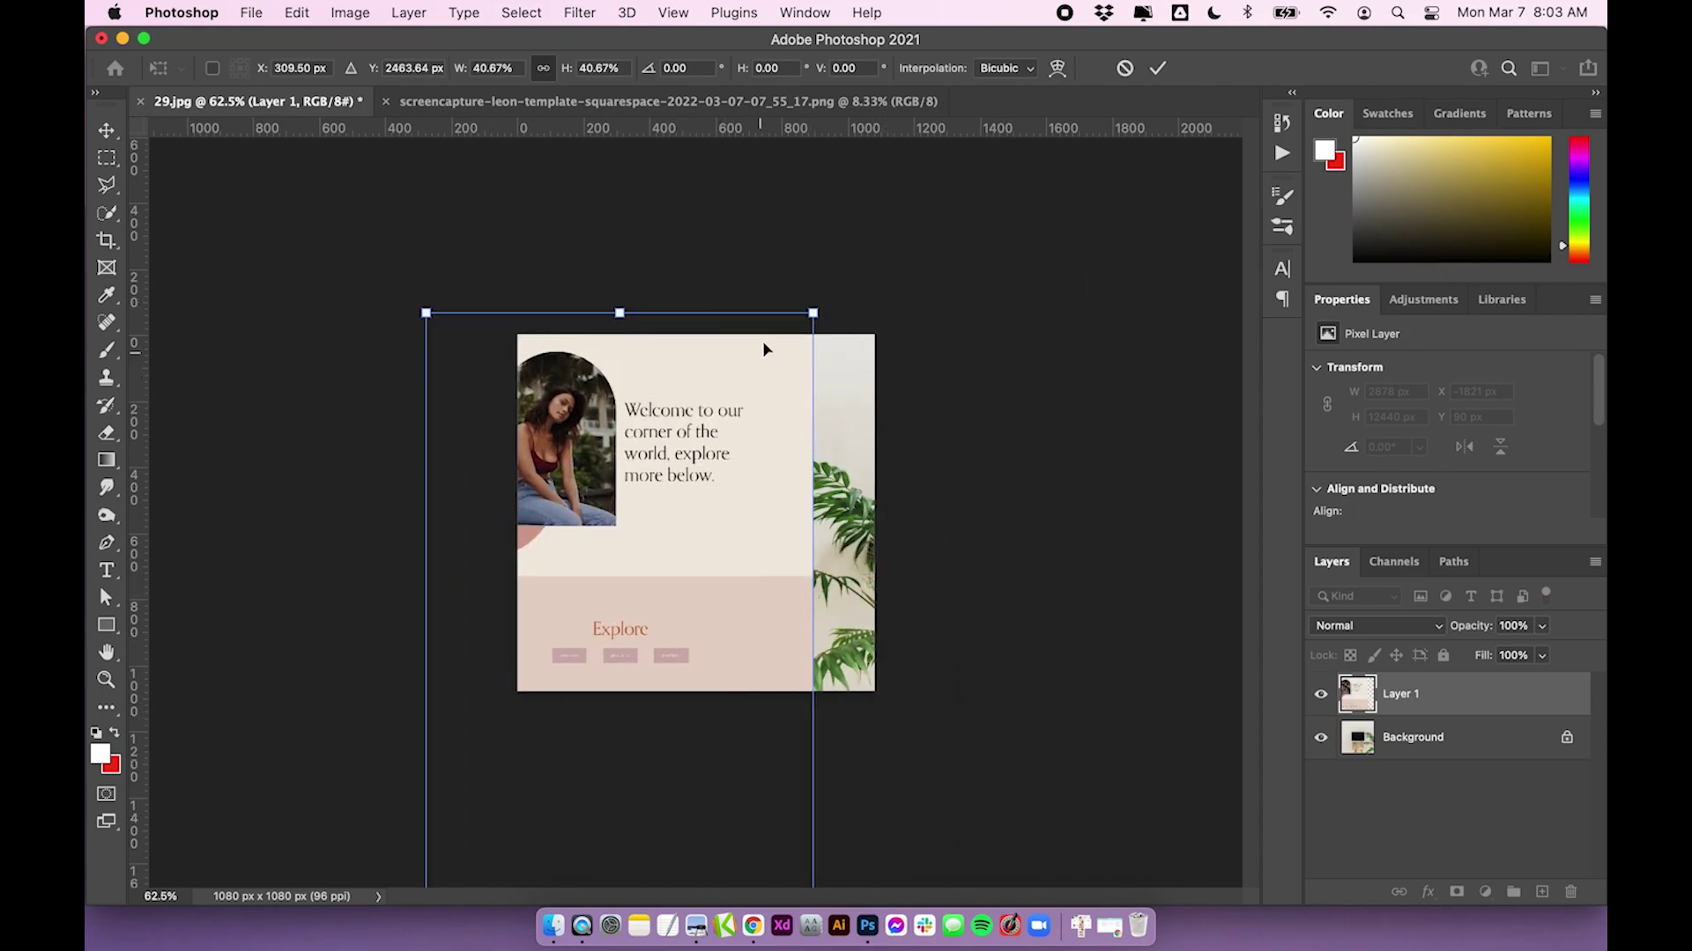
{"action": "left_click_drag", "start_coordinate": [812, 310], "coordinate": [554, 355]}
{"action": "key", "text": "super+z"}
{"action": "key", "text": "super+shift+z"}
{"action": "key", "text": "super+z"}
Shrink the screenshot to about 15% and move it onto the laptop screen
{"action": "left_click_drag", "start_coordinate": [720, 474], "coordinate": [811, 494]}
{"action": "left_click_drag", "start_coordinate": [913, 340], "coordinate": [810, 352]}
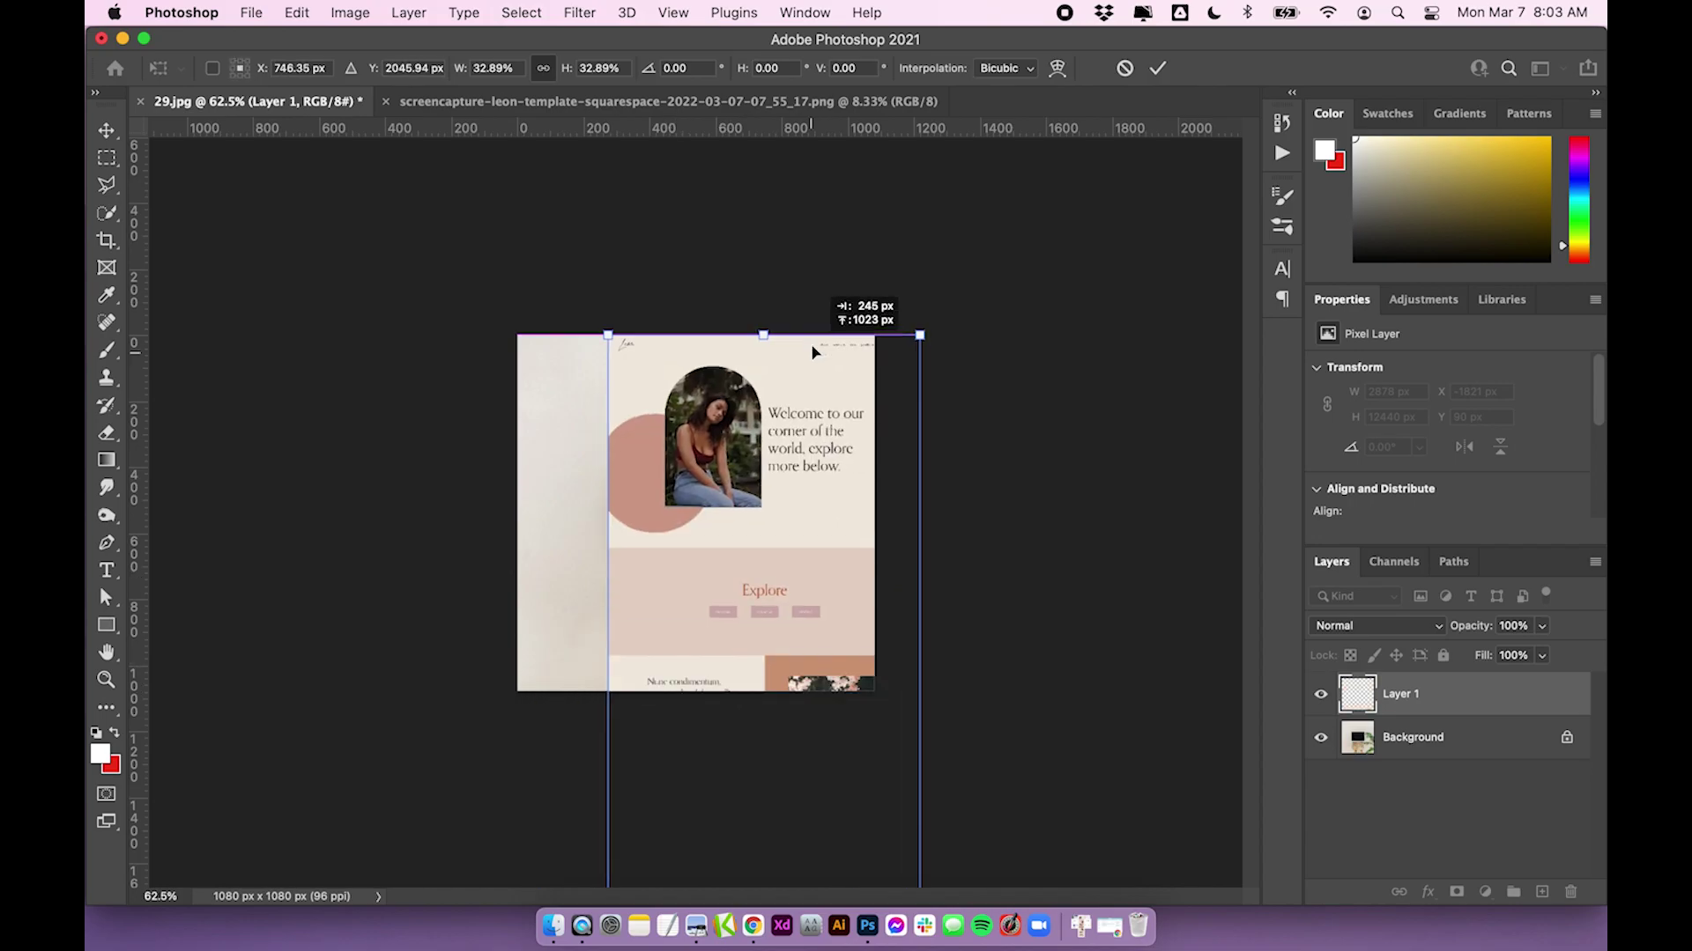
{"action": "left_click_drag", "start_coordinate": [922, 332], "coordinate": [676, 647]}
{"action": "left_click_drag", "start_coordinate": [787, 661], "coordinate": [797, 588]}
{"action": "left_click_drag", "start_coordinate": [717, 656], "coordinate": [734, 429]}
{"action": "left_click_drag", "start_coordinate": [813, 362], "coordinate": [769, 553]}
{"action": "scroll", "coordinate": [650, 573], "scroll_direction": "up", "scroll_amount": 5}
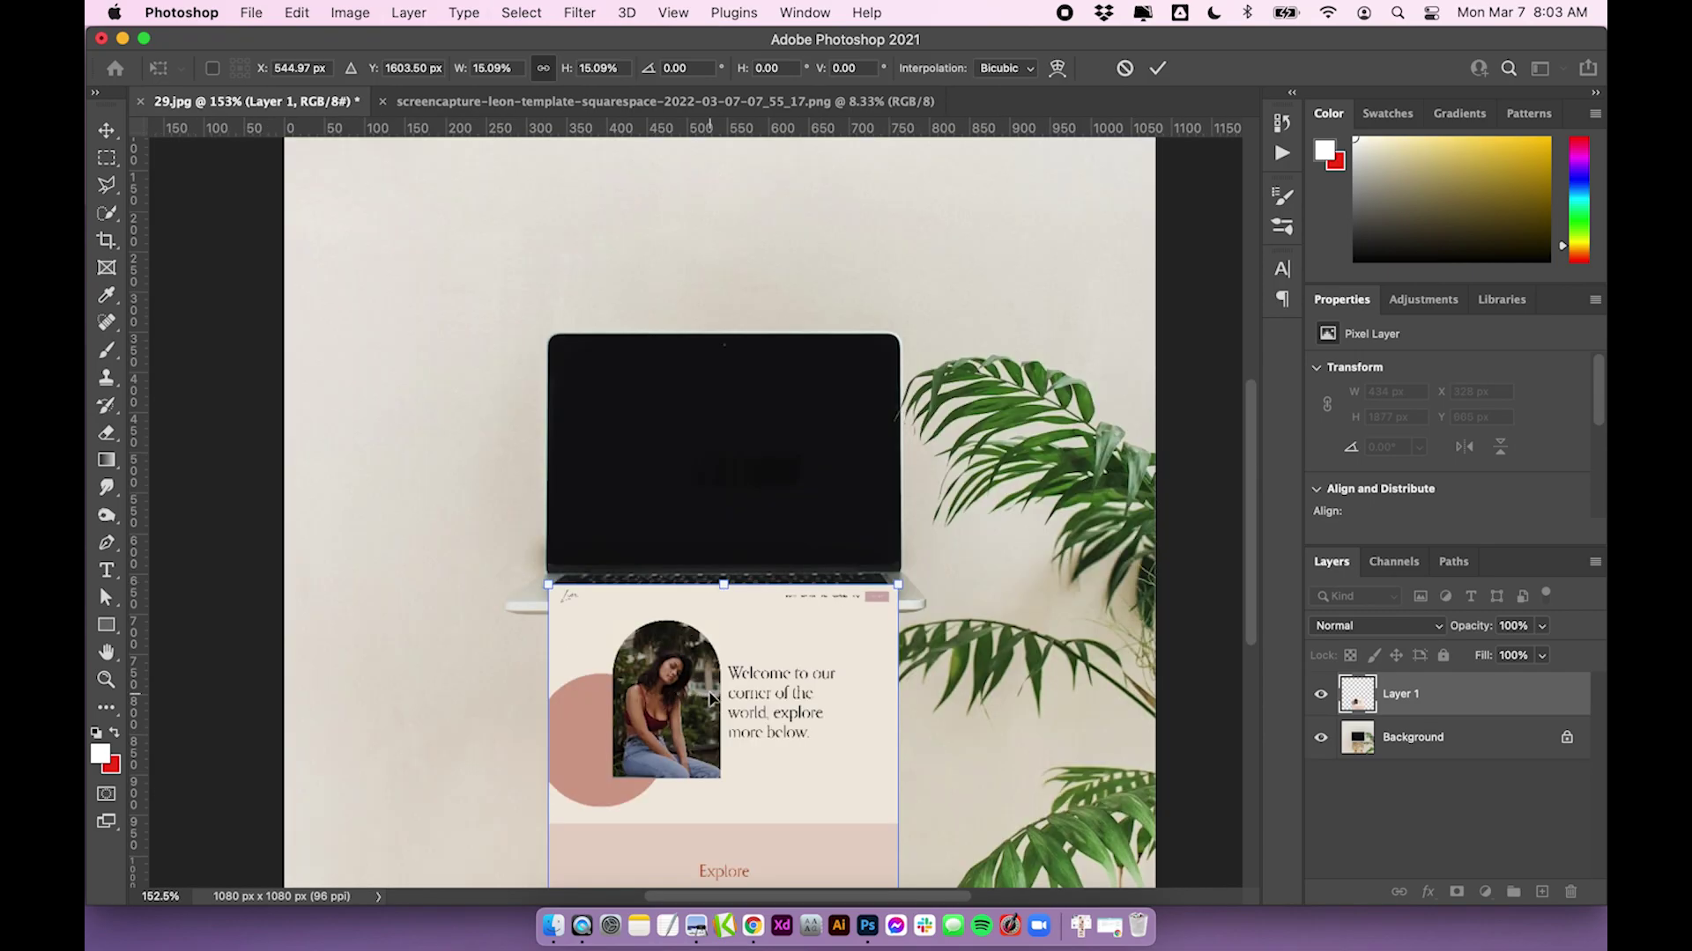
{"action": "left_click_drag", "start_coordinate": [712, 718], "coordinate": [720, 467]}
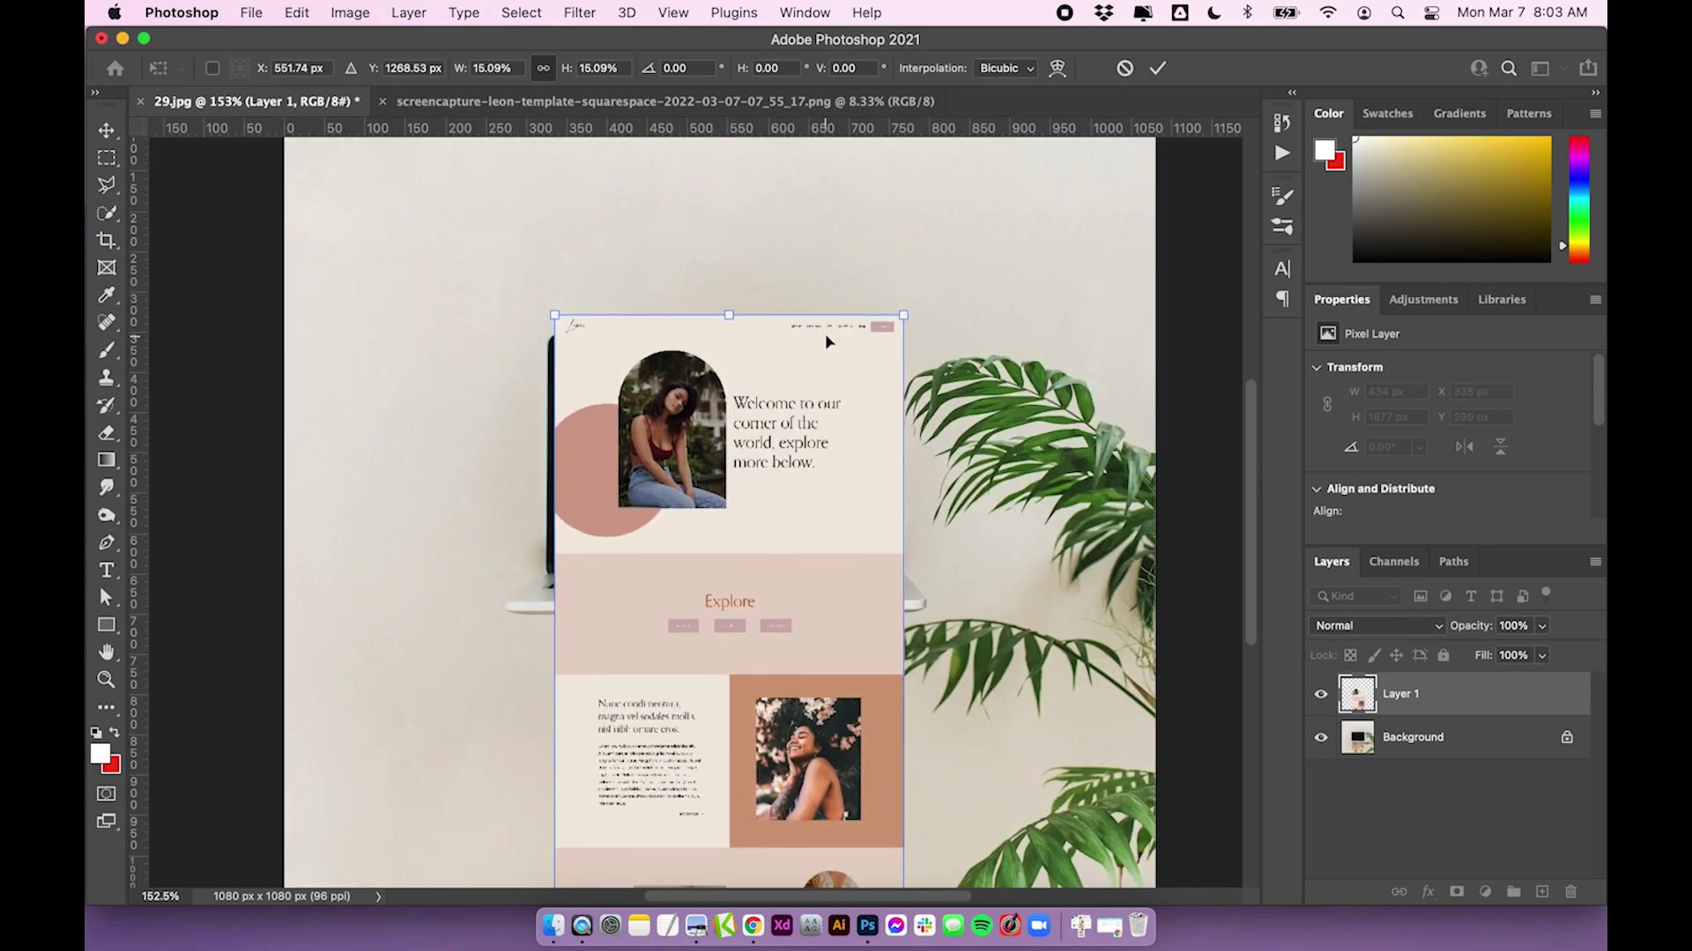
{"action": "left_click_drag", "start_coordinate": [905, 335], "coordinate": [852, 340]}
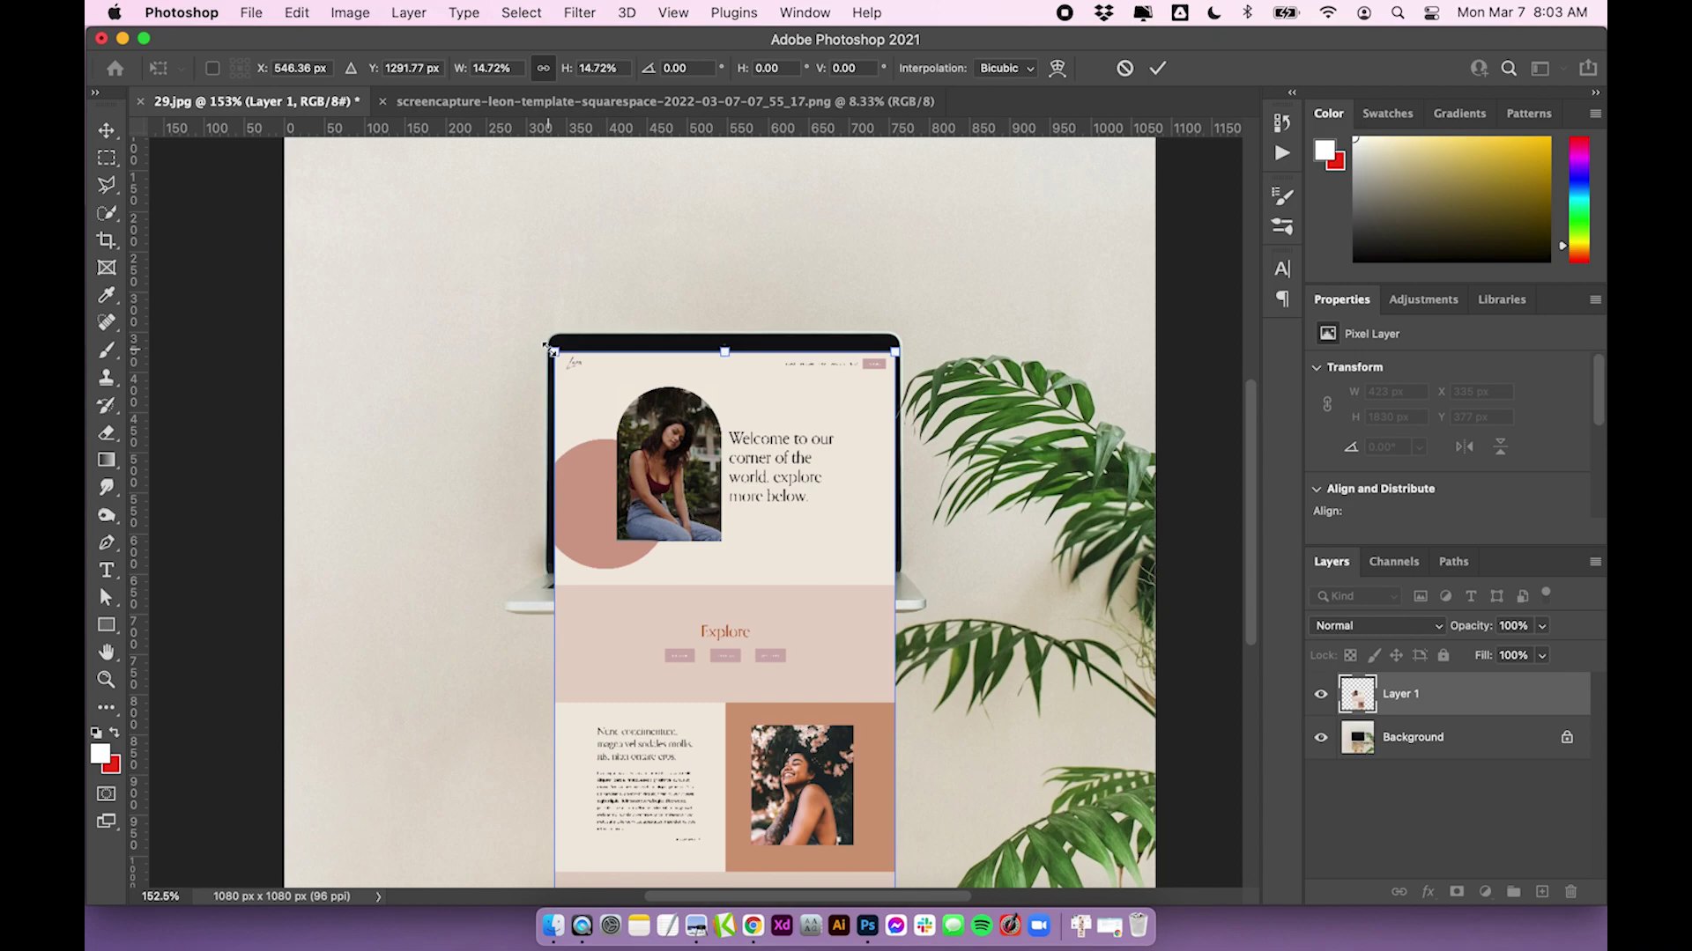
Align the 14.79% screenshot with the laptop screen's top edge using arrow-key nudges
{"action": "left_click_drag", "start_coordinate": [543, 343], "coordinate": [541, 333]}
{"action": "left_click_drag", "start_coordinate": [716, 515], "coordinate": [713, 505]}
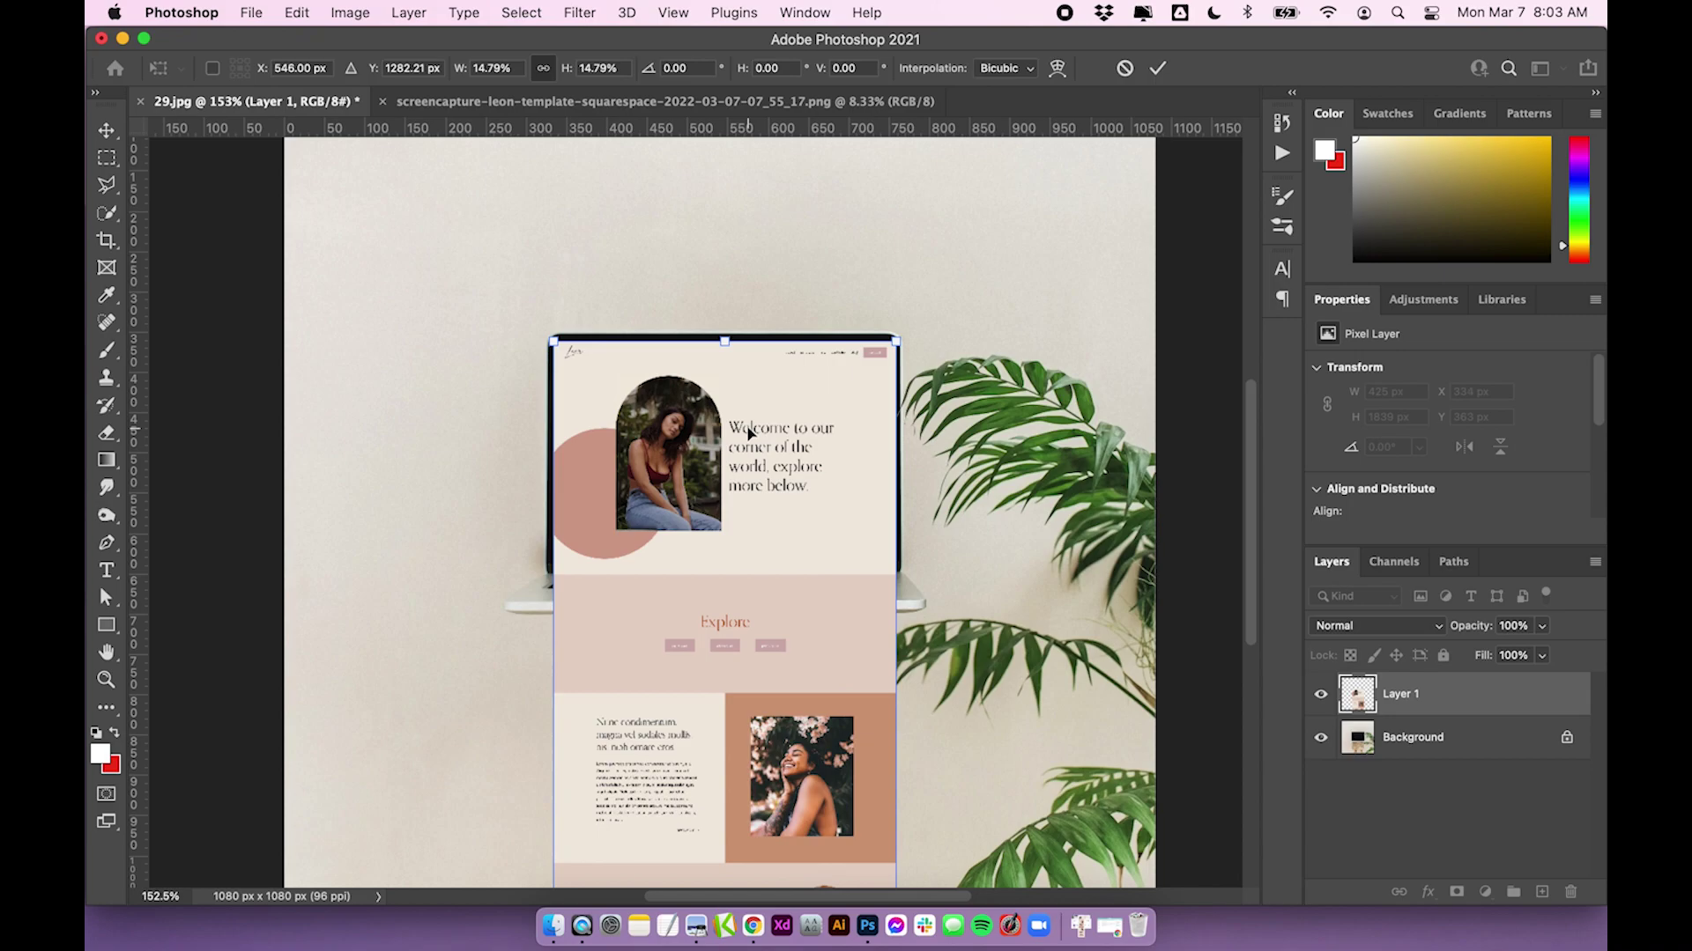
{"action": "key", "text": "Up"}
{"action": "key", "text": "Up"}
{"action": "key", "text": "Left"}
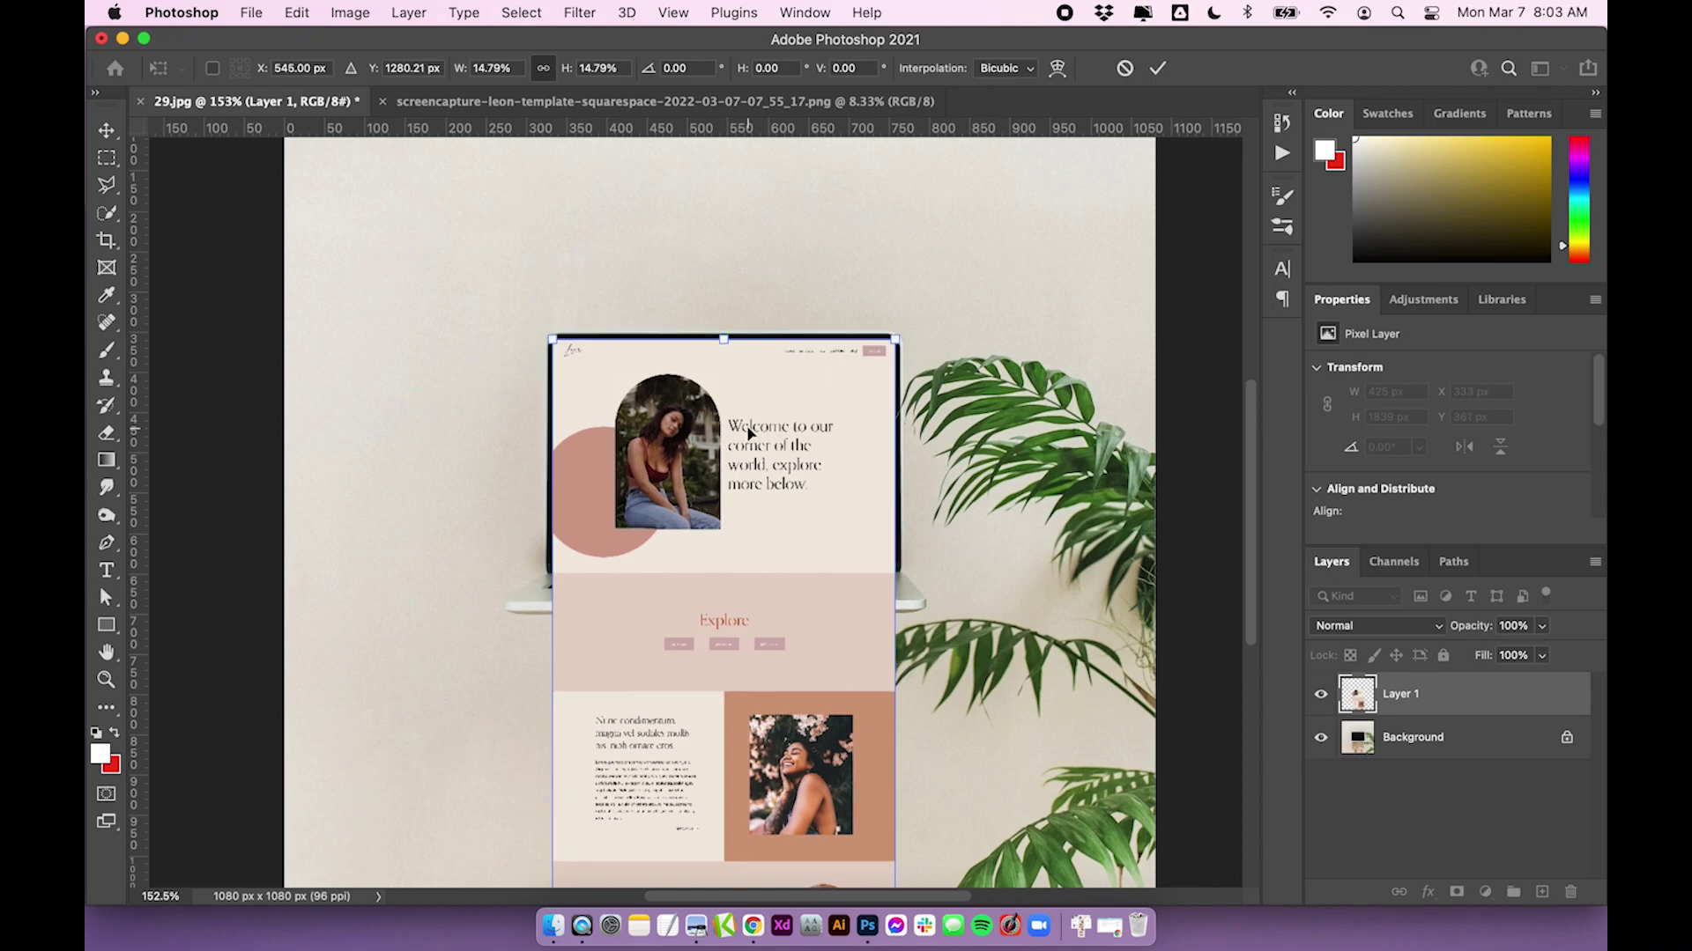
{"action": "key", "text": "Up"}
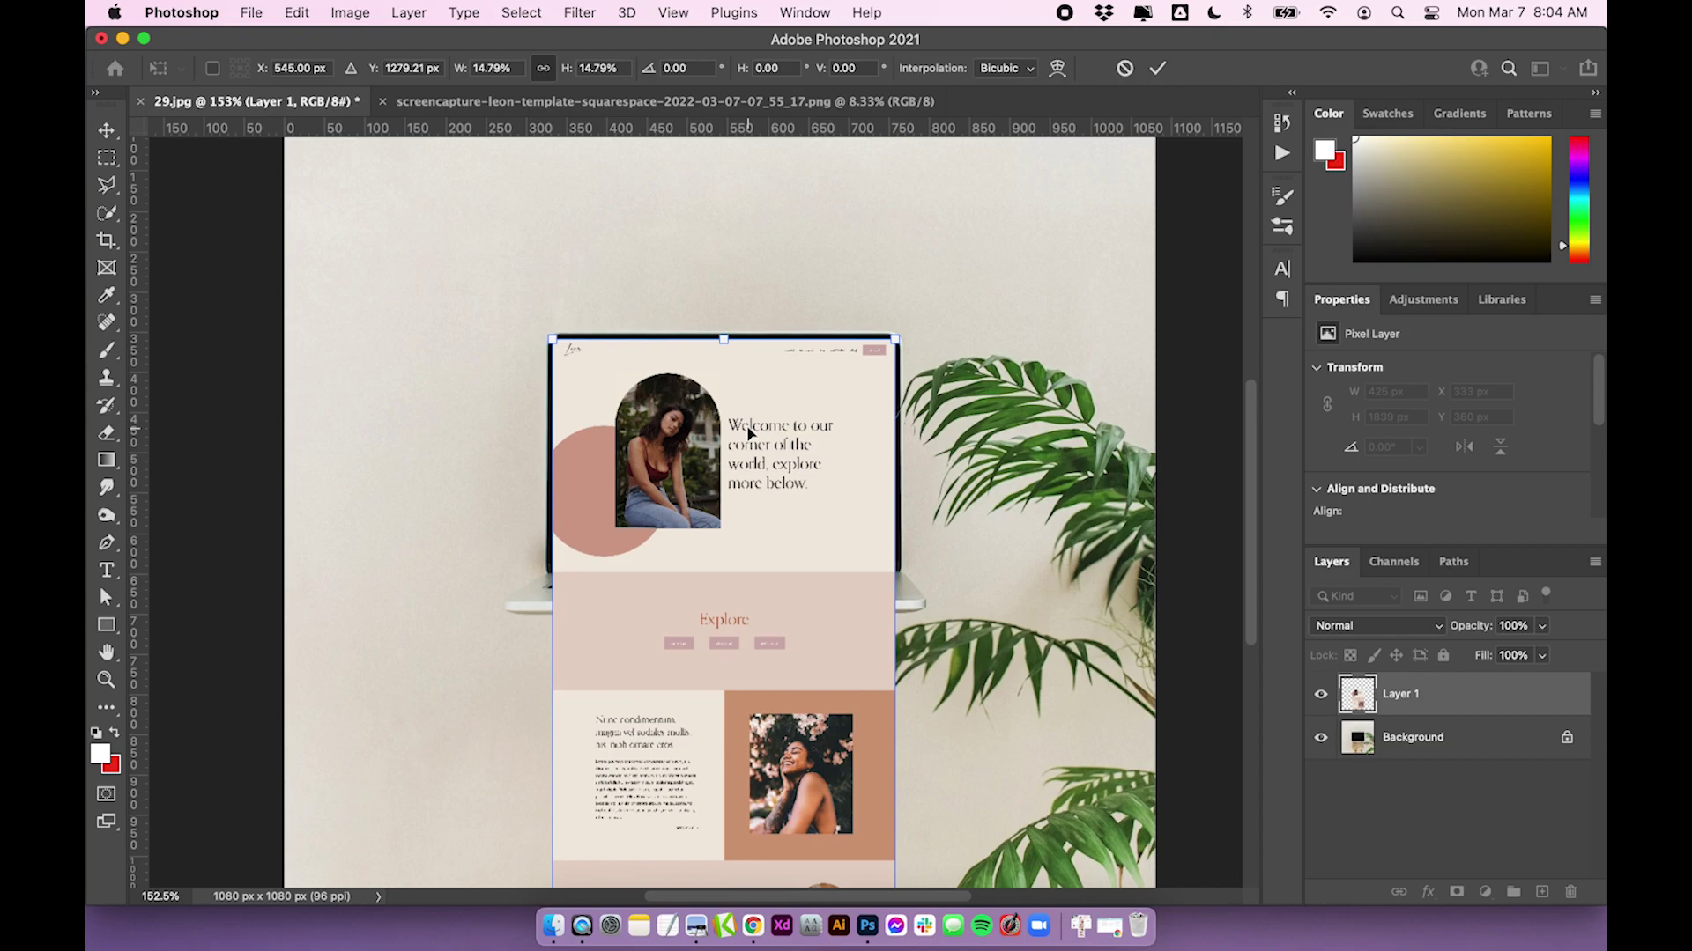
Commit the transform and hide Layer 1 in the Layers panel to reveal the black screen
{"action": "left_click", "coordinate": [1158, 70]}
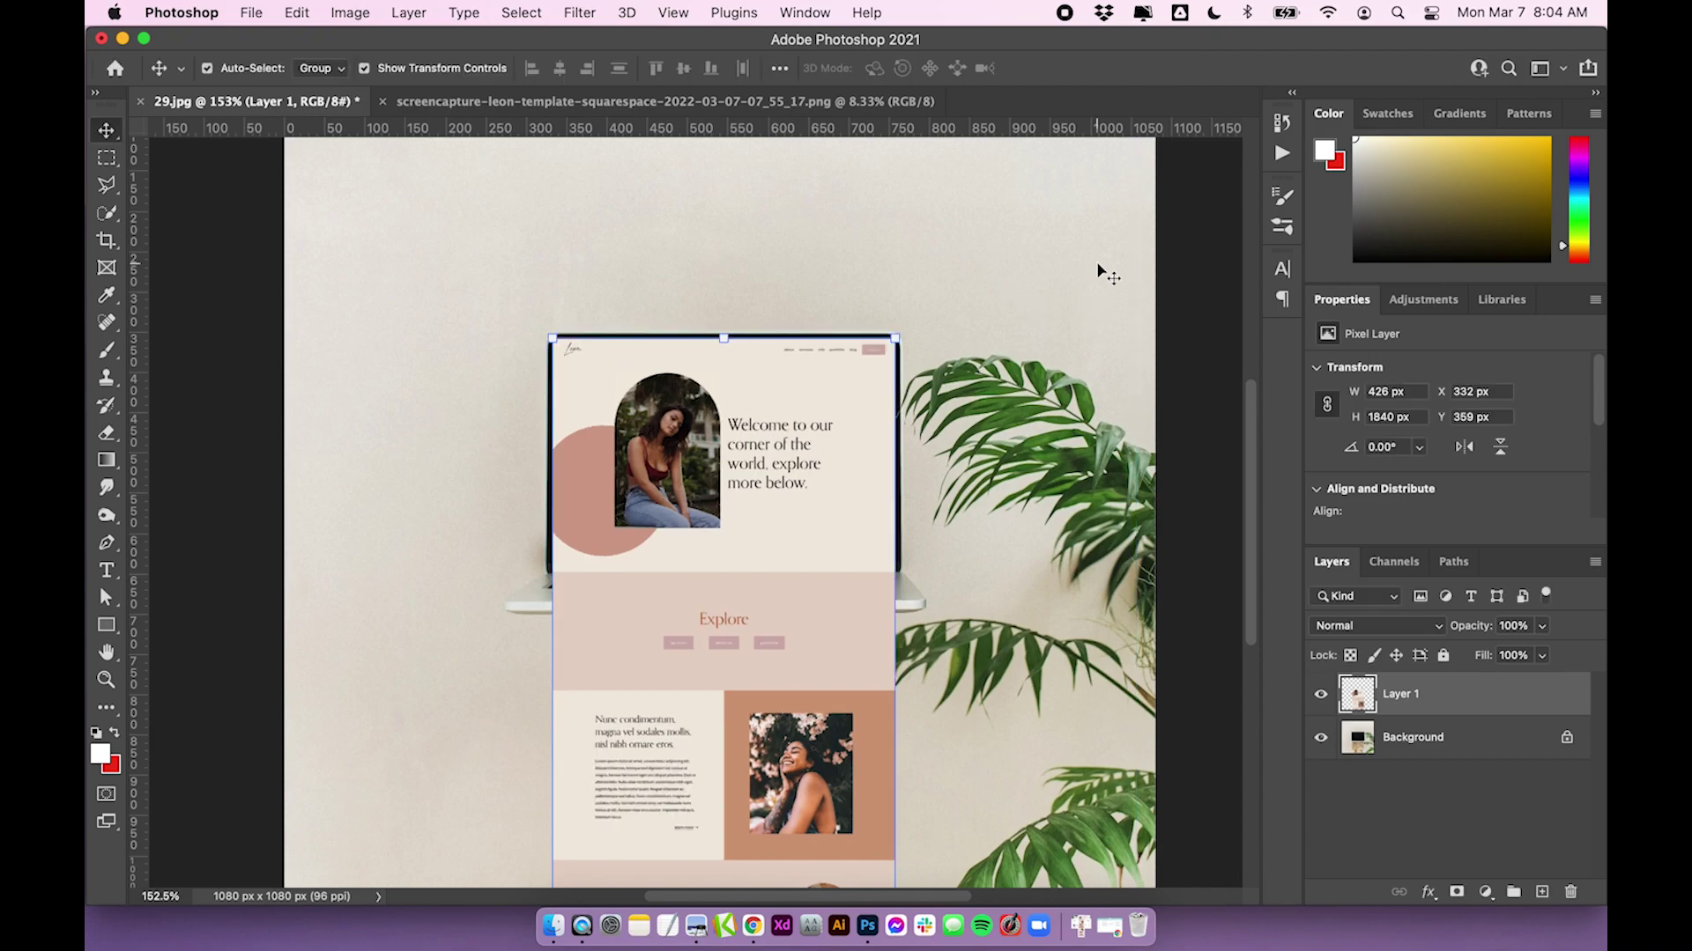
{"action": "left_click", "coordinate": [1438, 798]}
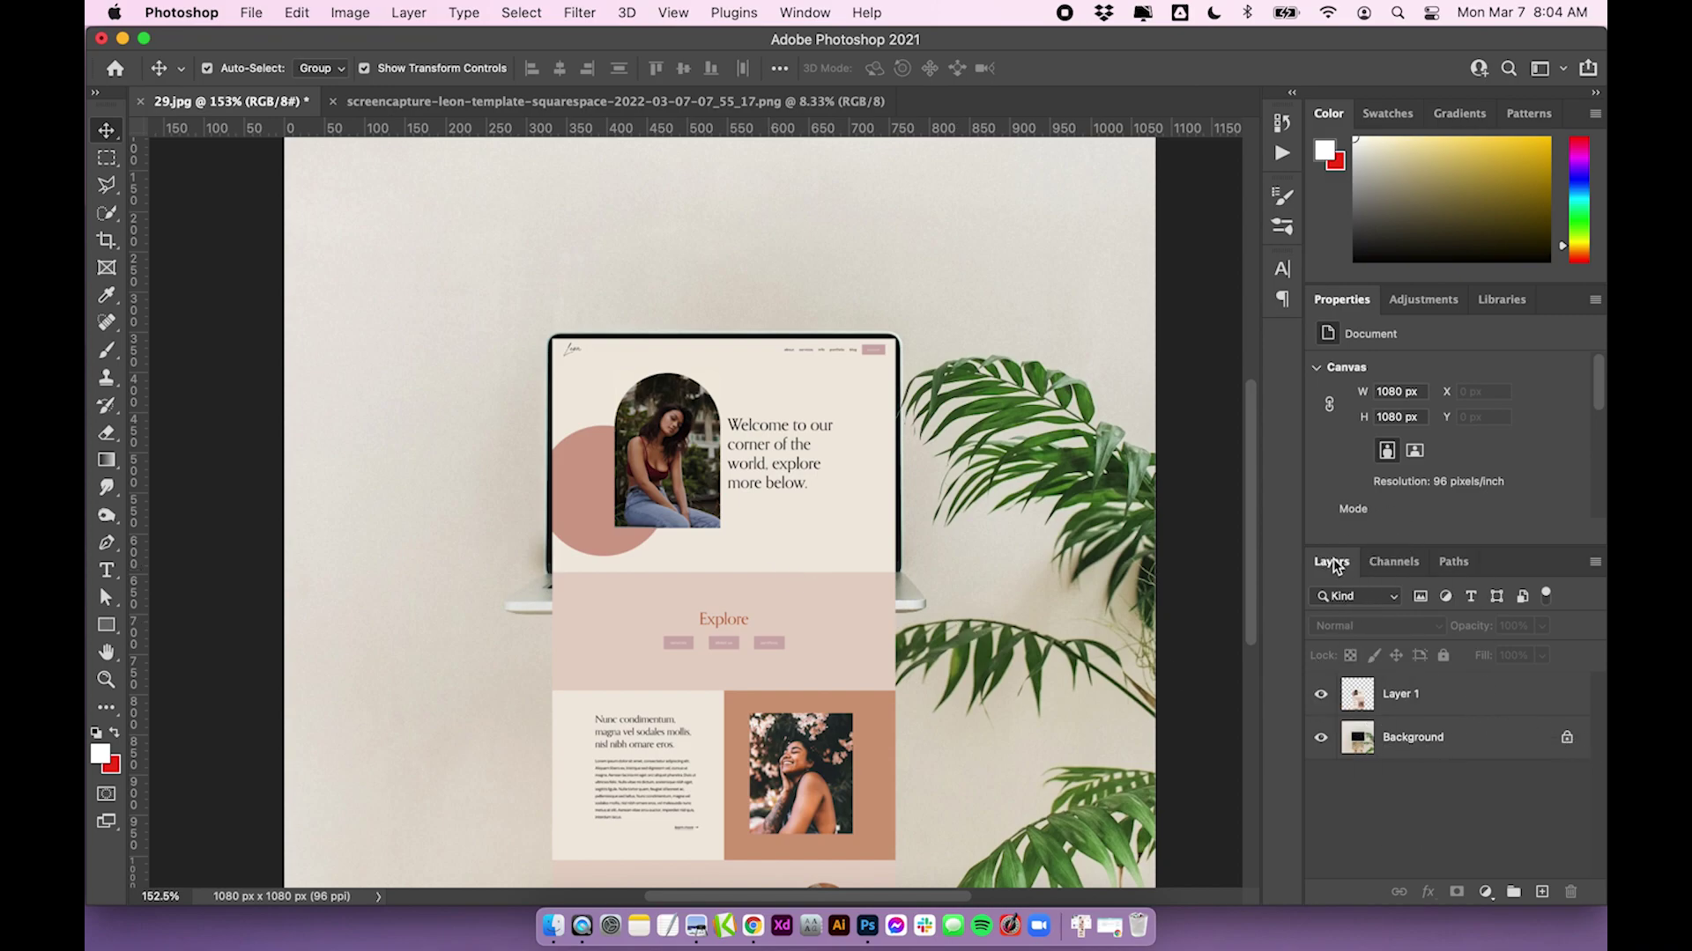
{"action": "left_click", "coordinate": [813, 12]}
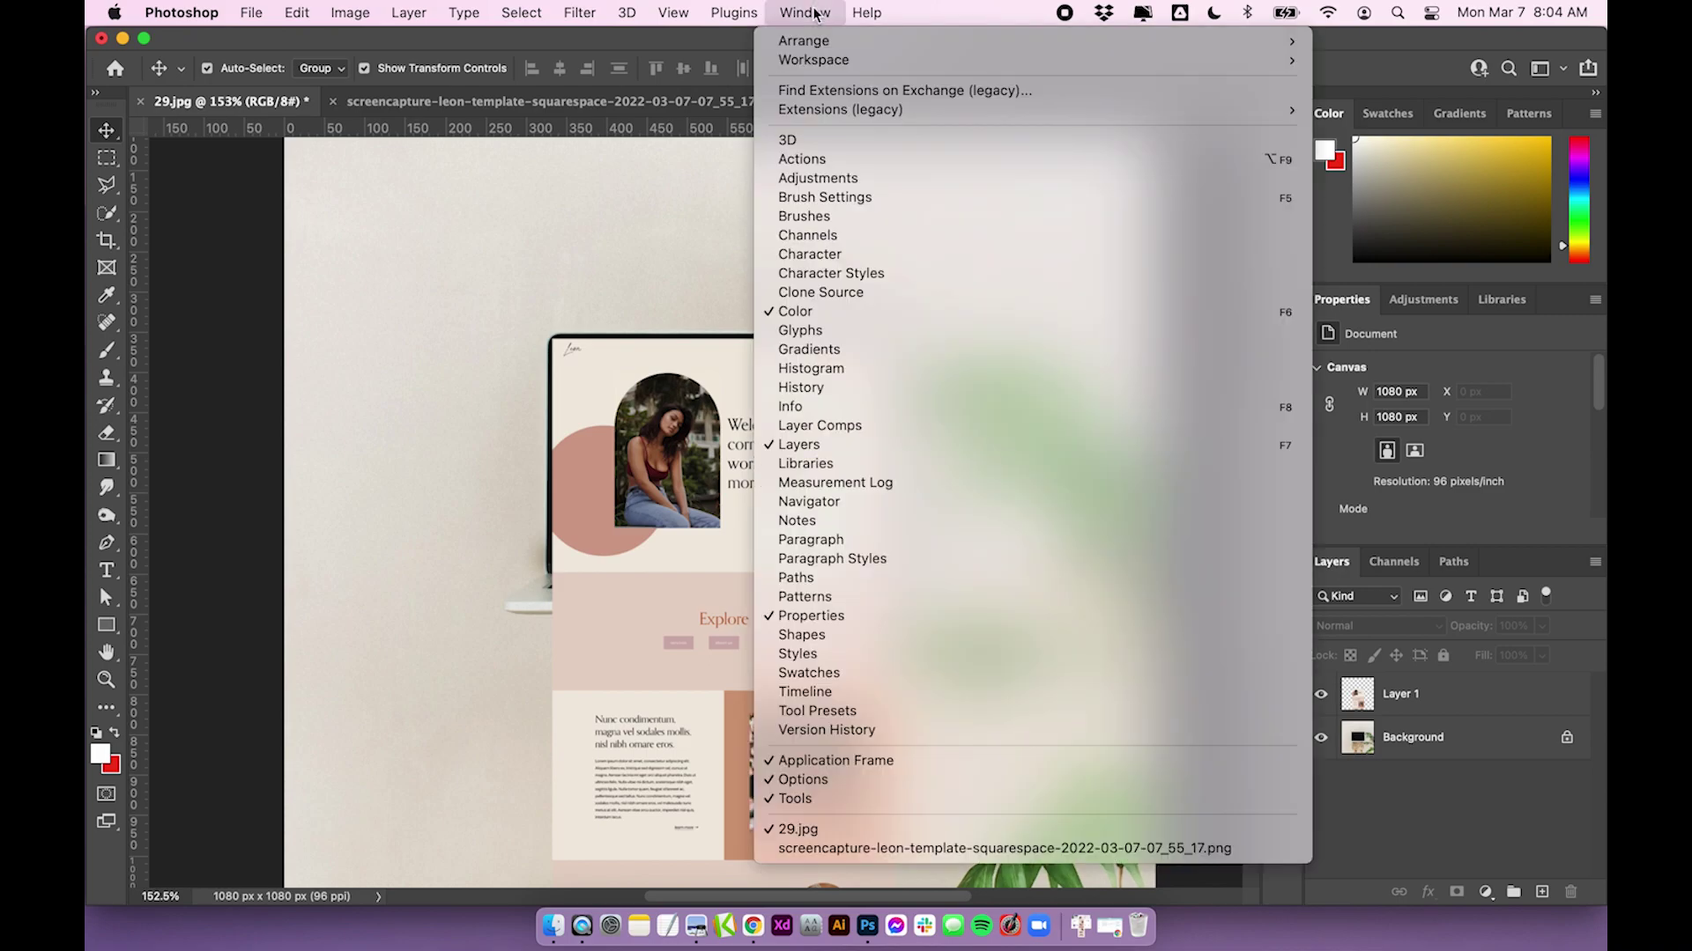
{"action": "left_click", "coordinate": [811, 445]}
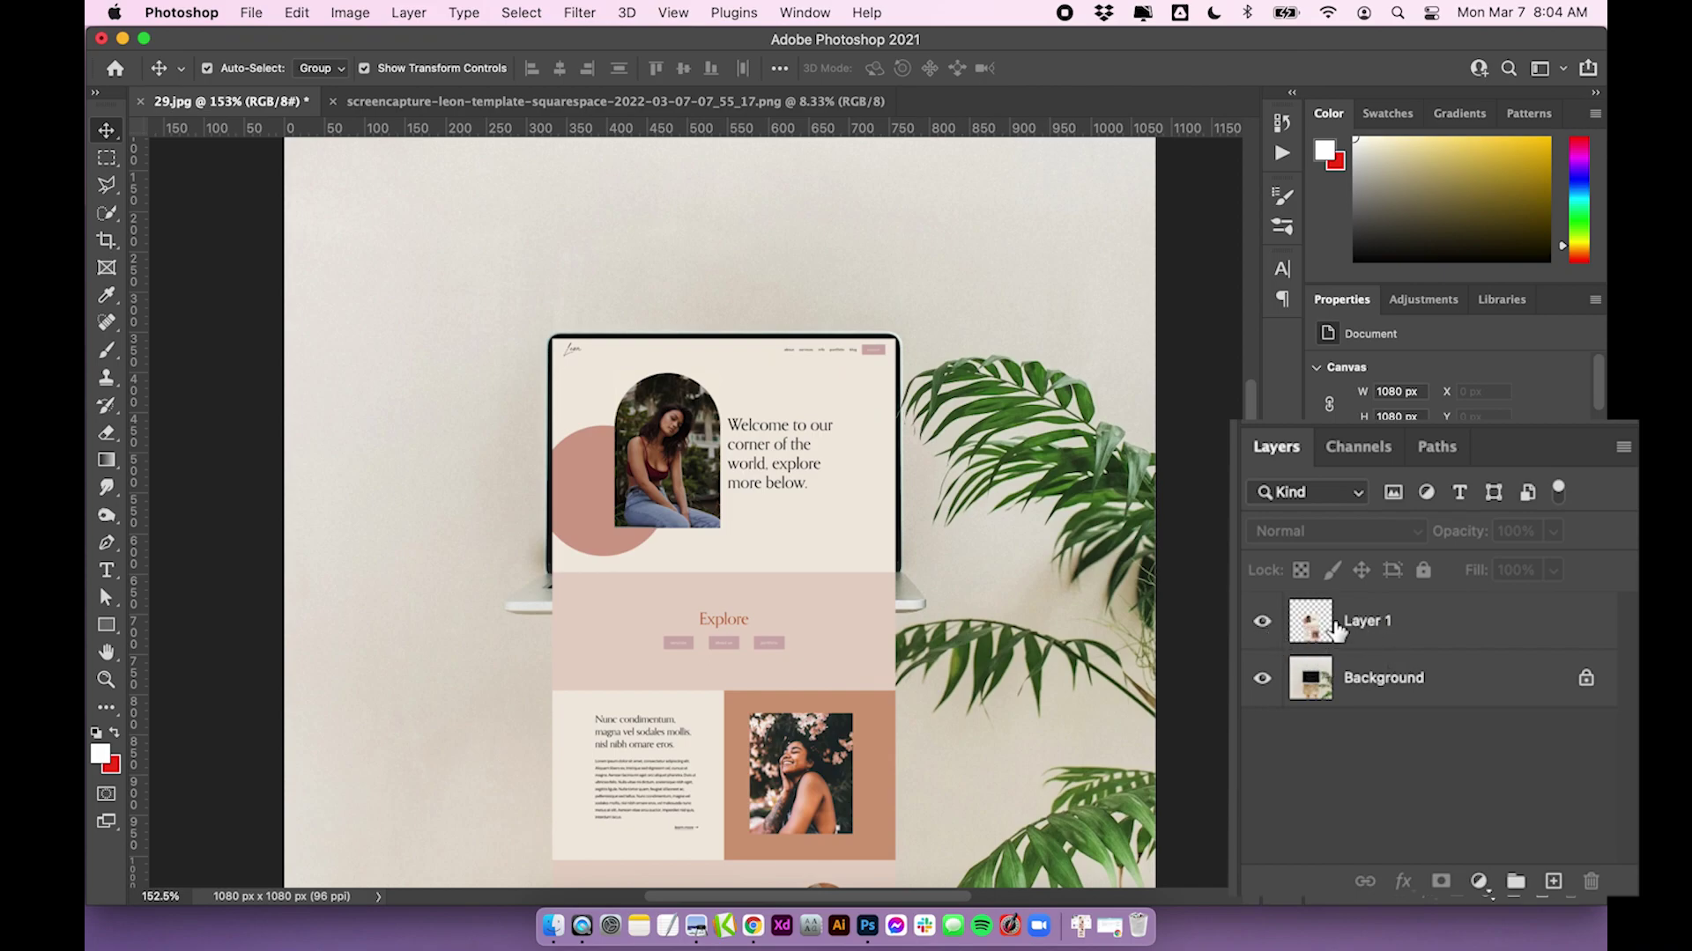
{"action": "left_click", "coordinate": [1263, 623]}
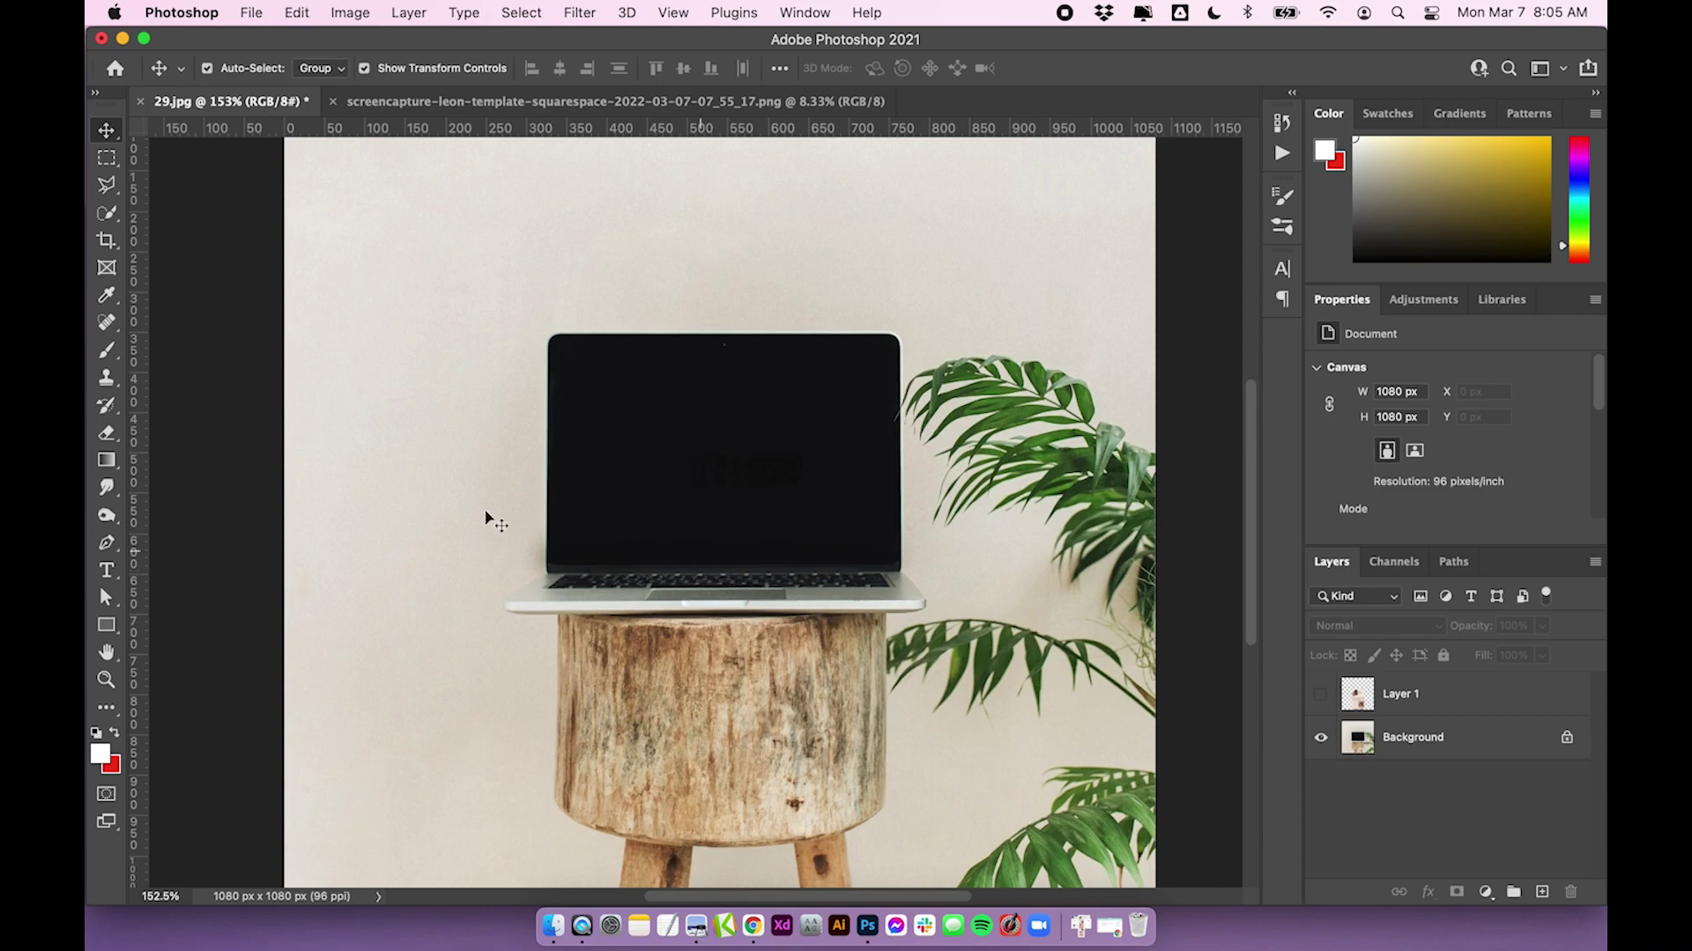
Try a rectangular selection of the laptop screen, undo it, and switch to Polygonal Lasso
{"action": "left_click", "coordinate": [107, 186]}
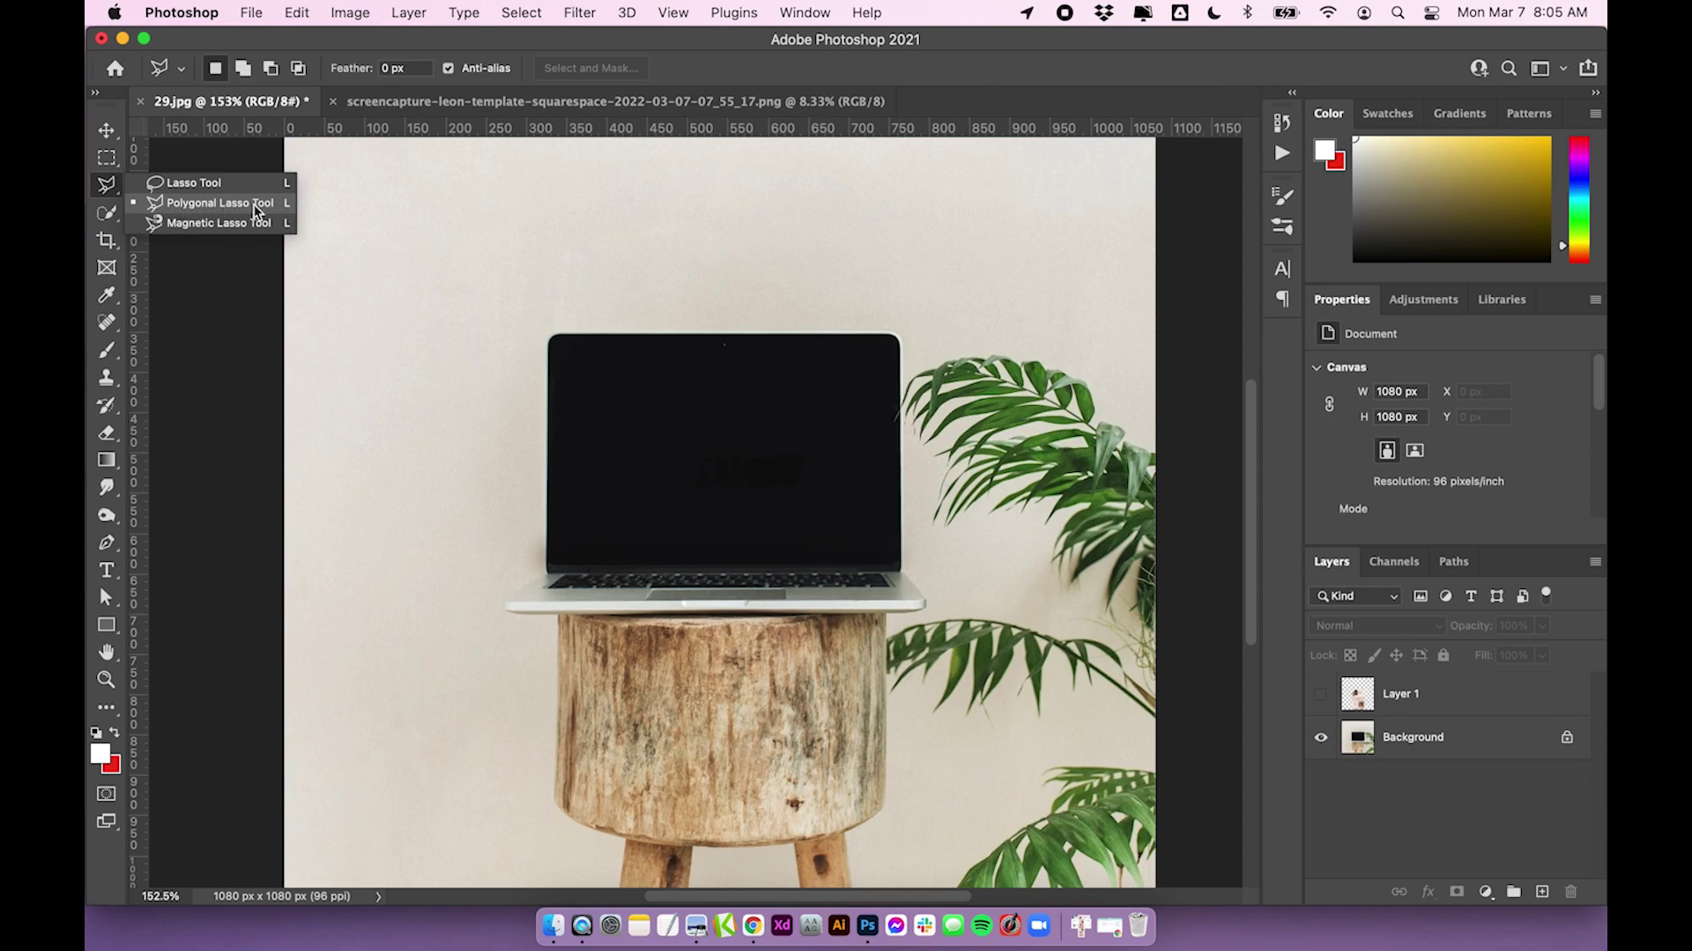
{"action": "scroll", "coordinate": [253, 204], "scroll_direction": "left", "scroll_amount": 1}
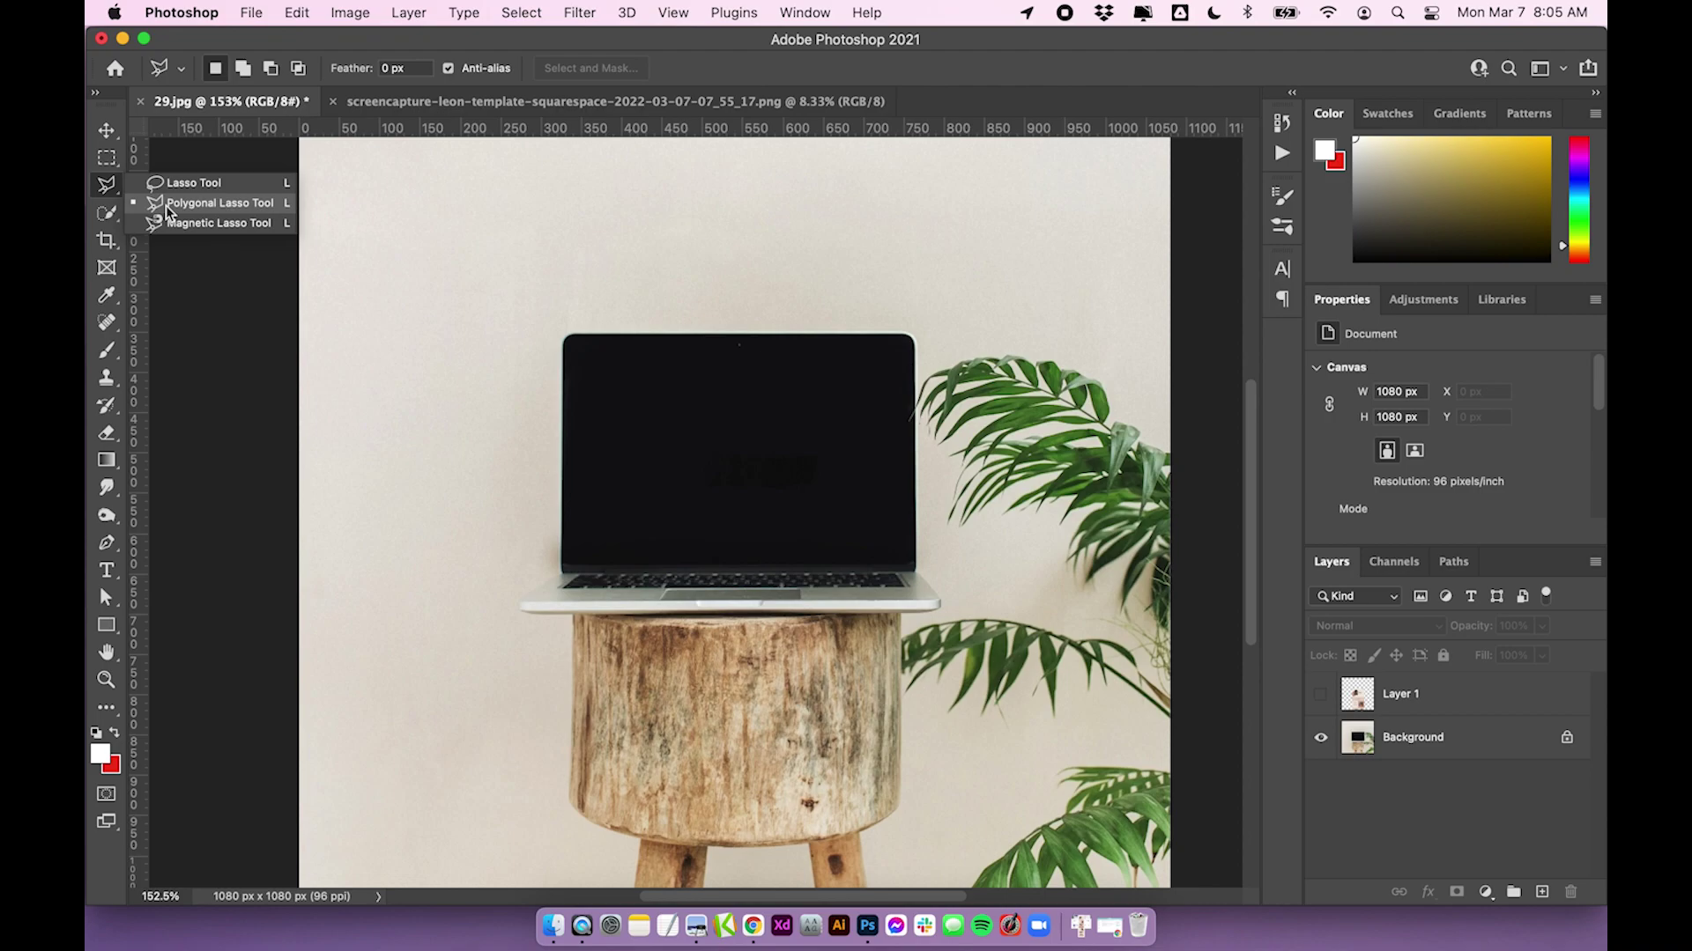
{"action": "left_click", "coordinate": [167, 203]}
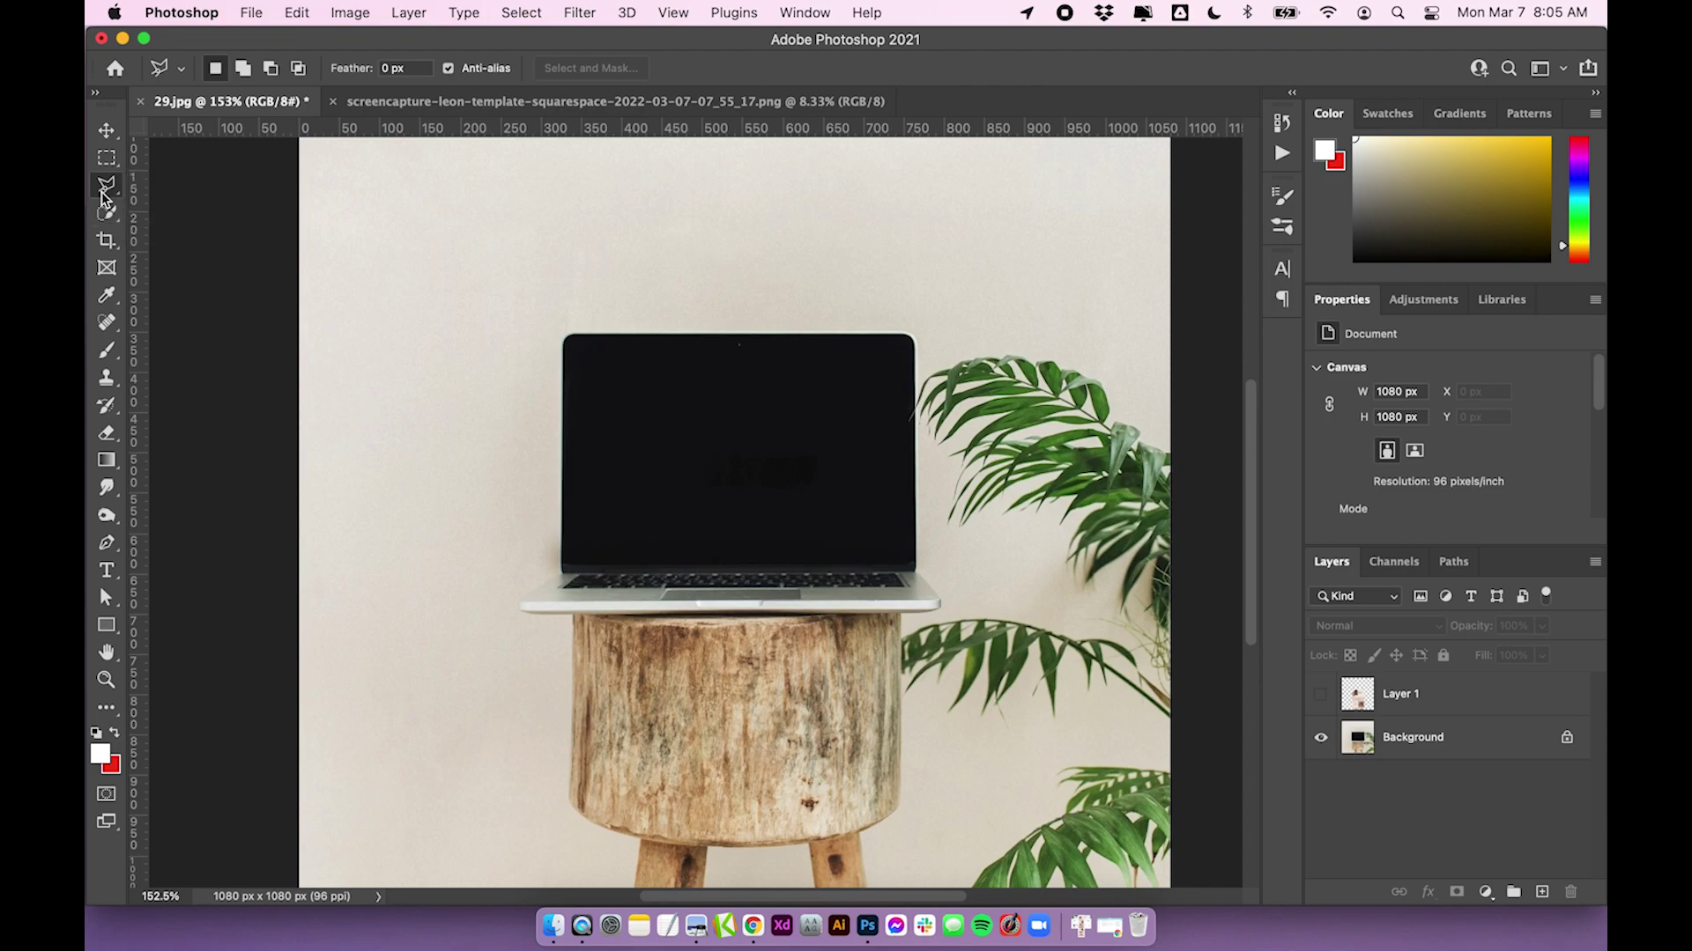
{"action": "left_click", "coordinate": [107, 159]}
{"action": "left_click", "coordinate": [106, 160]}
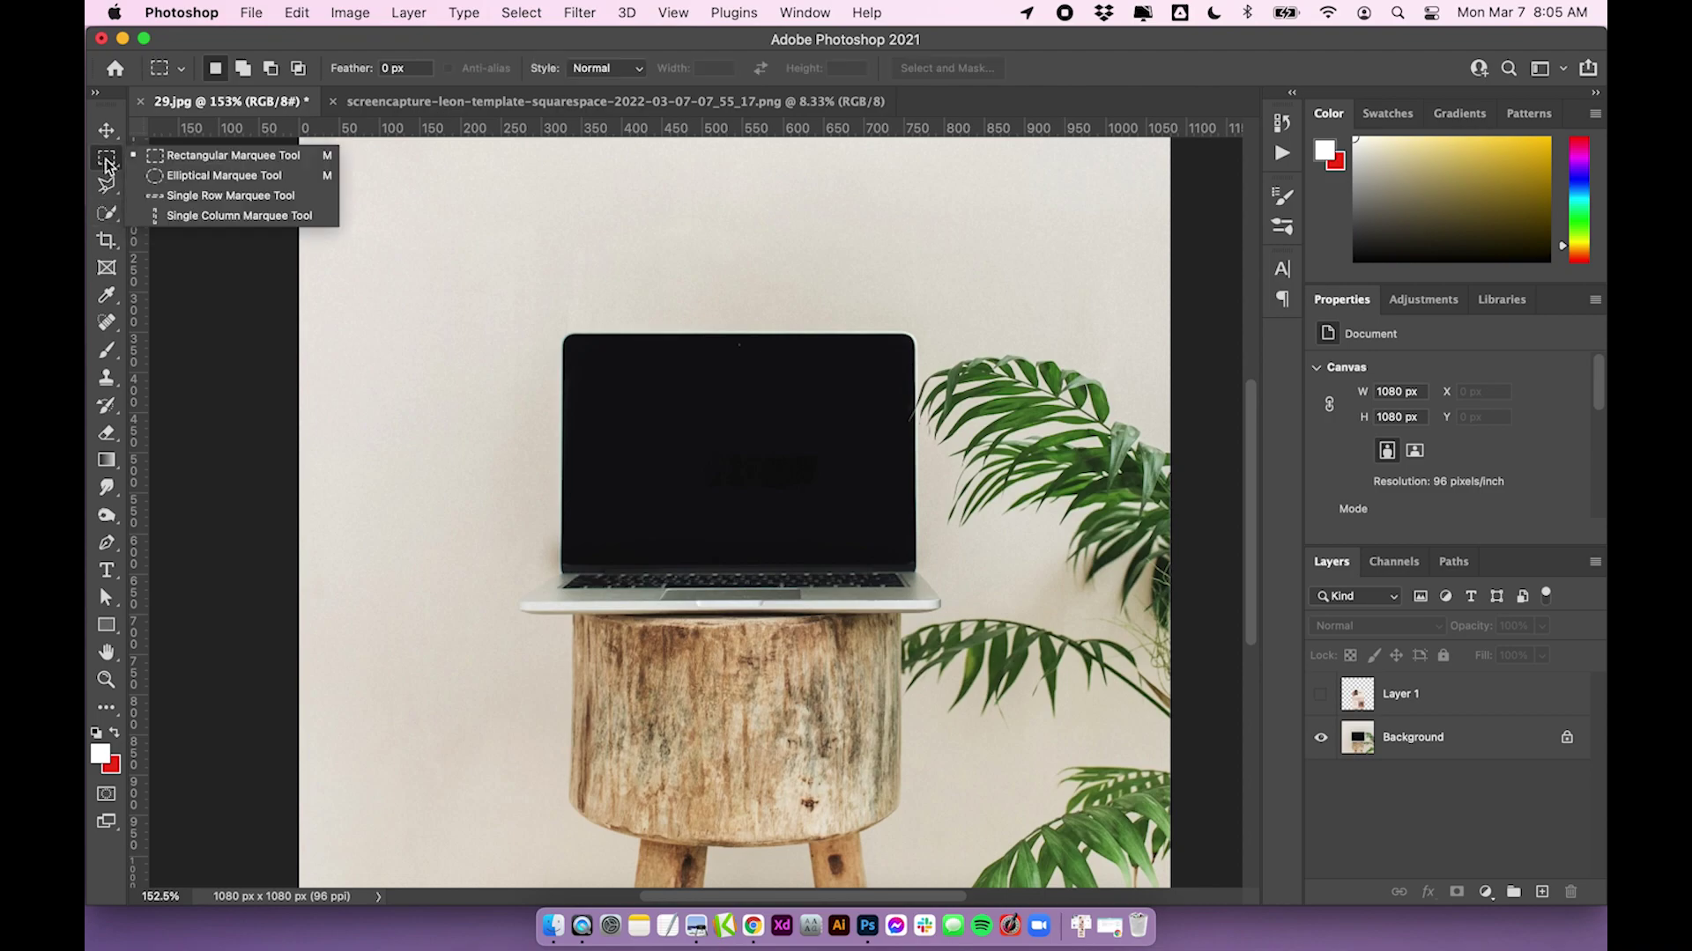
{"action": "left_click", "coordinate": [199, 164]}
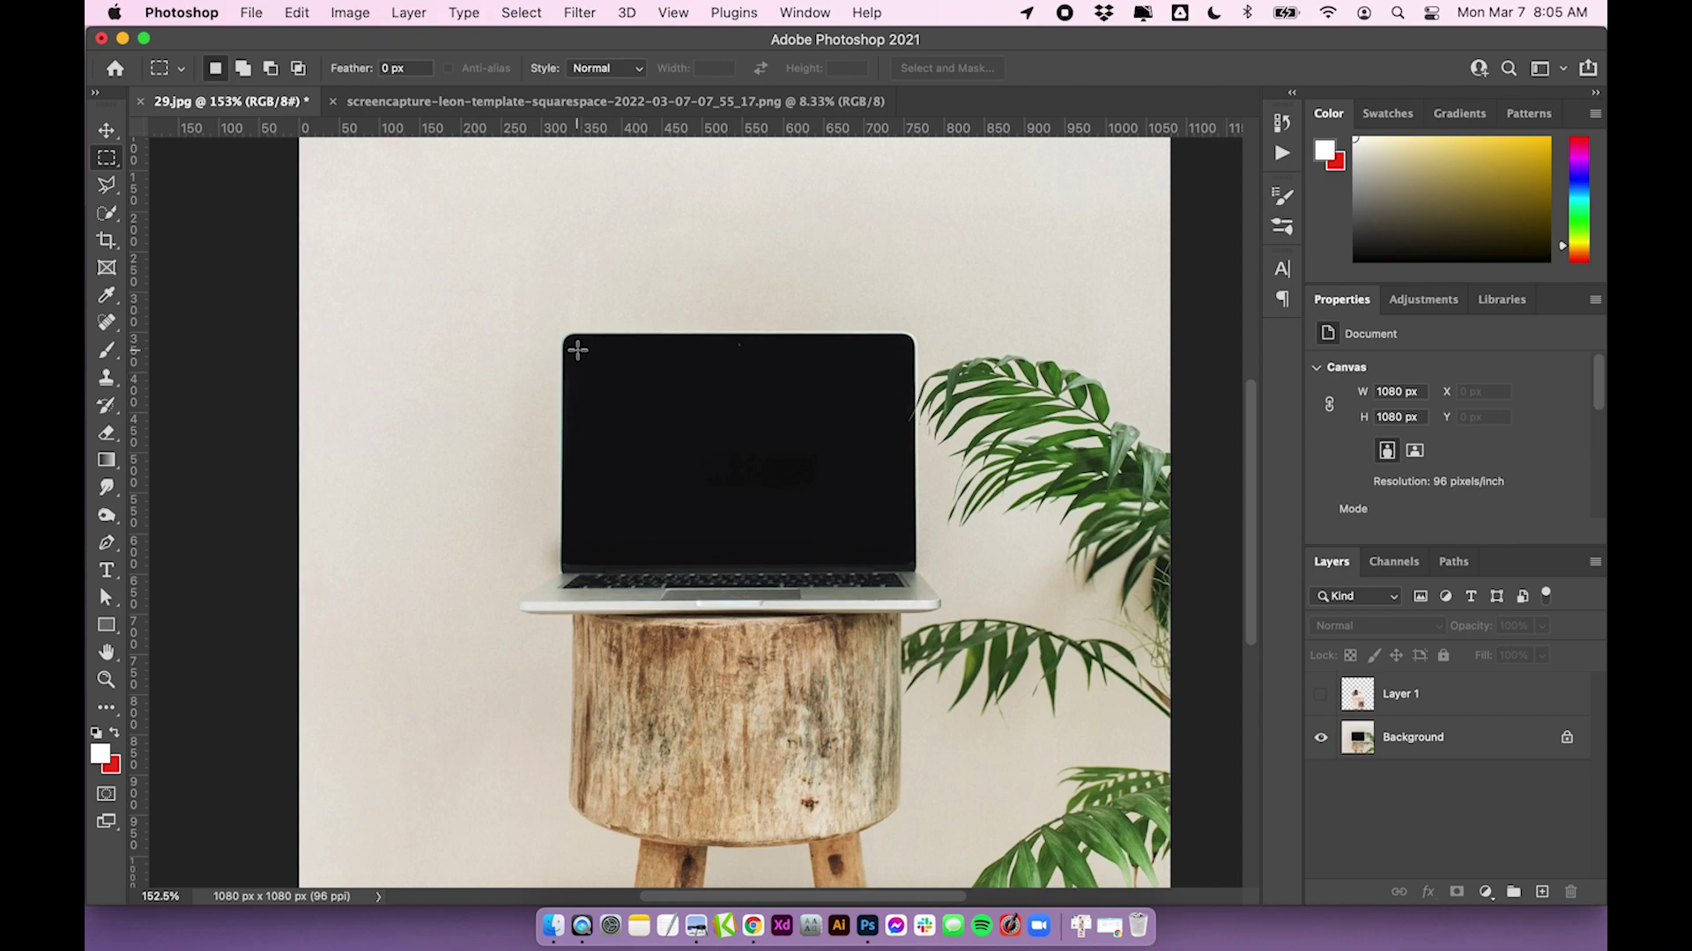
{"action": "scroll", "coordinate": [564, 349], "scroll_direction": "right", "scroll_amount": 5}
{"action": "left_click_drag", "start_coordinate": [397, 345], "coordinate": [730, 563]}
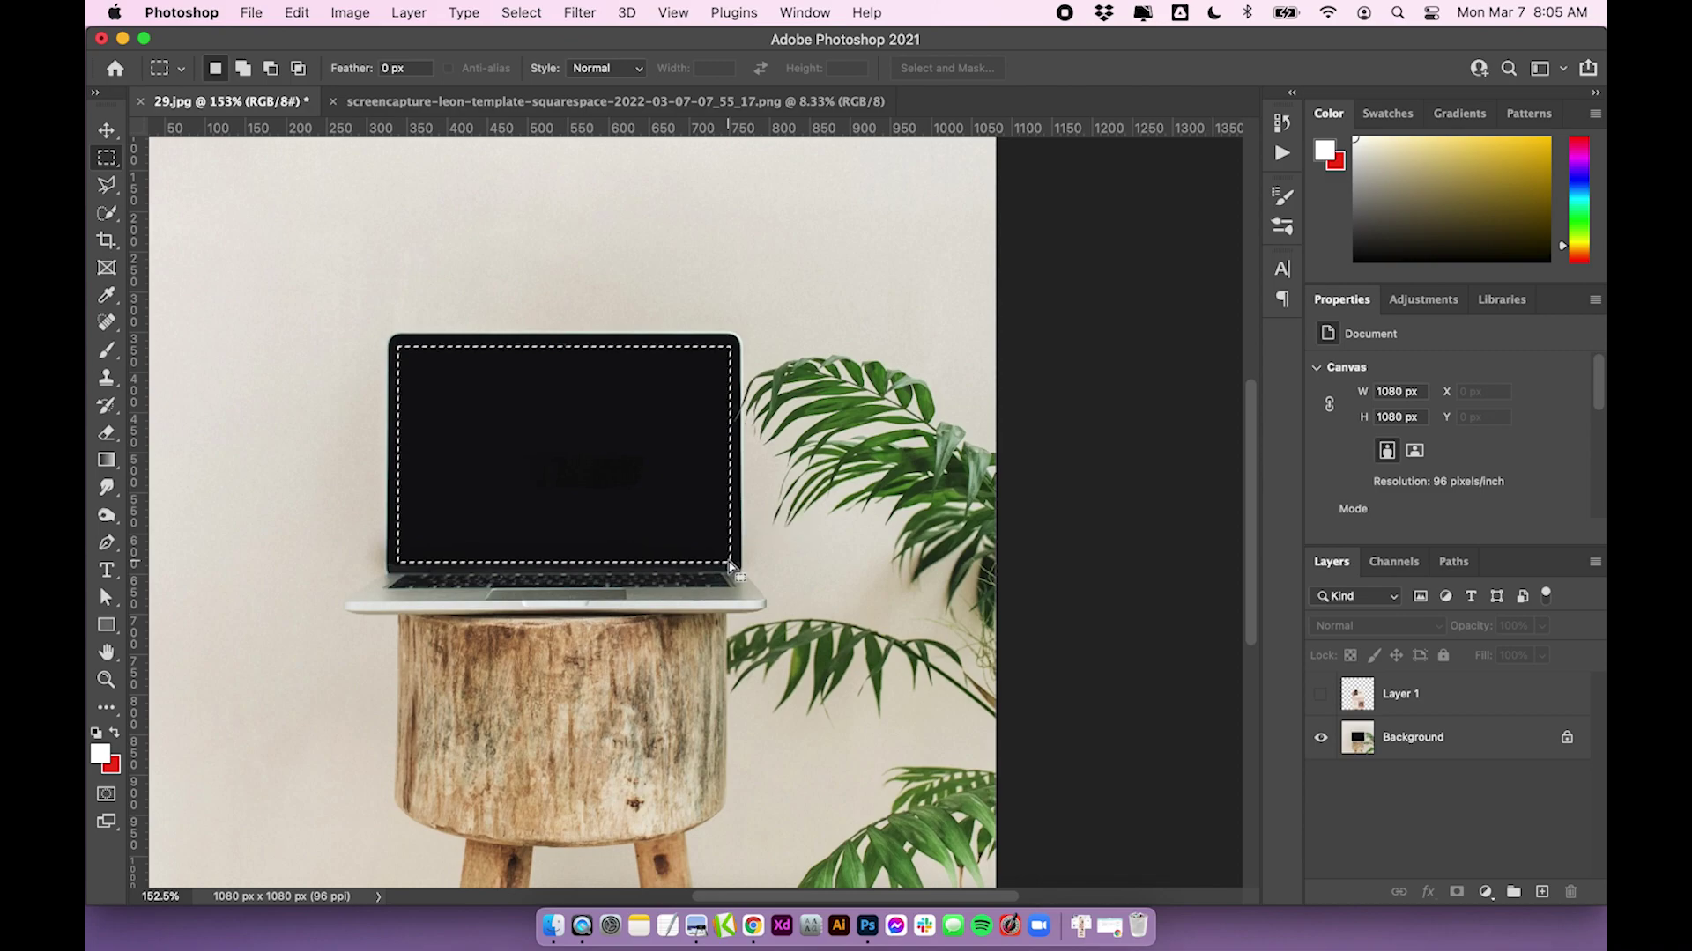
{"action": "key", "text": "super+z"}
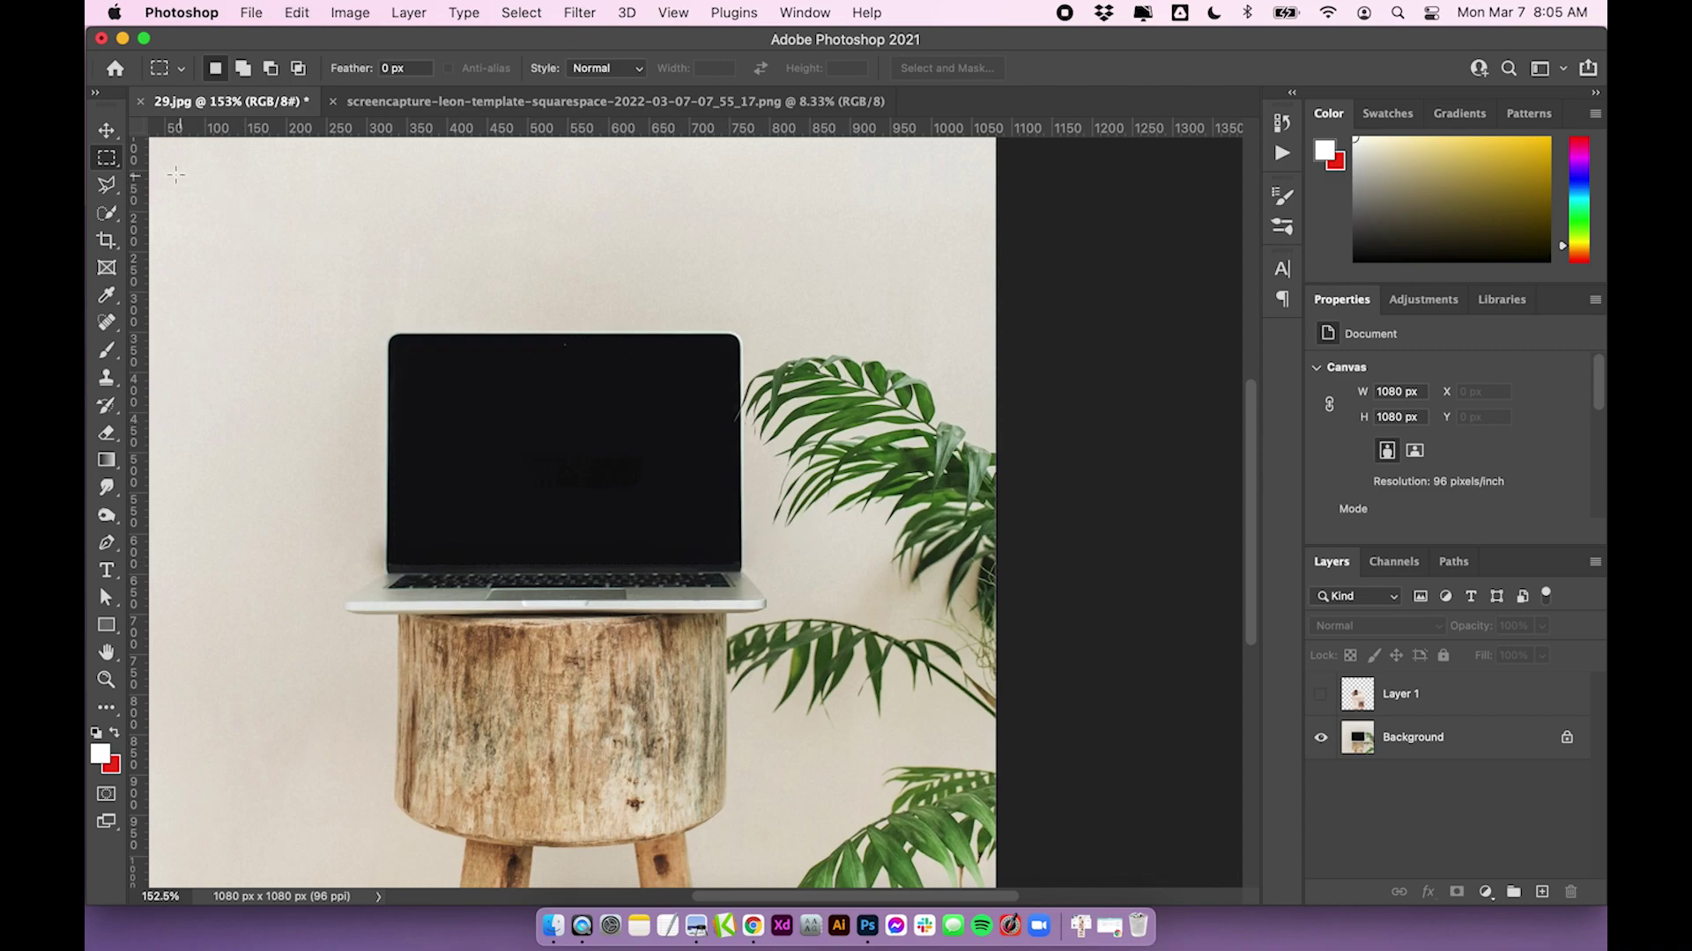
{"action": "mouse_move", "coordinate": [107, 184]}
{"action": "left_mouse_down"}
{"action": "mouse_move", "coordinate": [245, 189]}
{"action": "mouse_move", "coordinate": [192, 206]}
{"action": "left_mouse_up"}
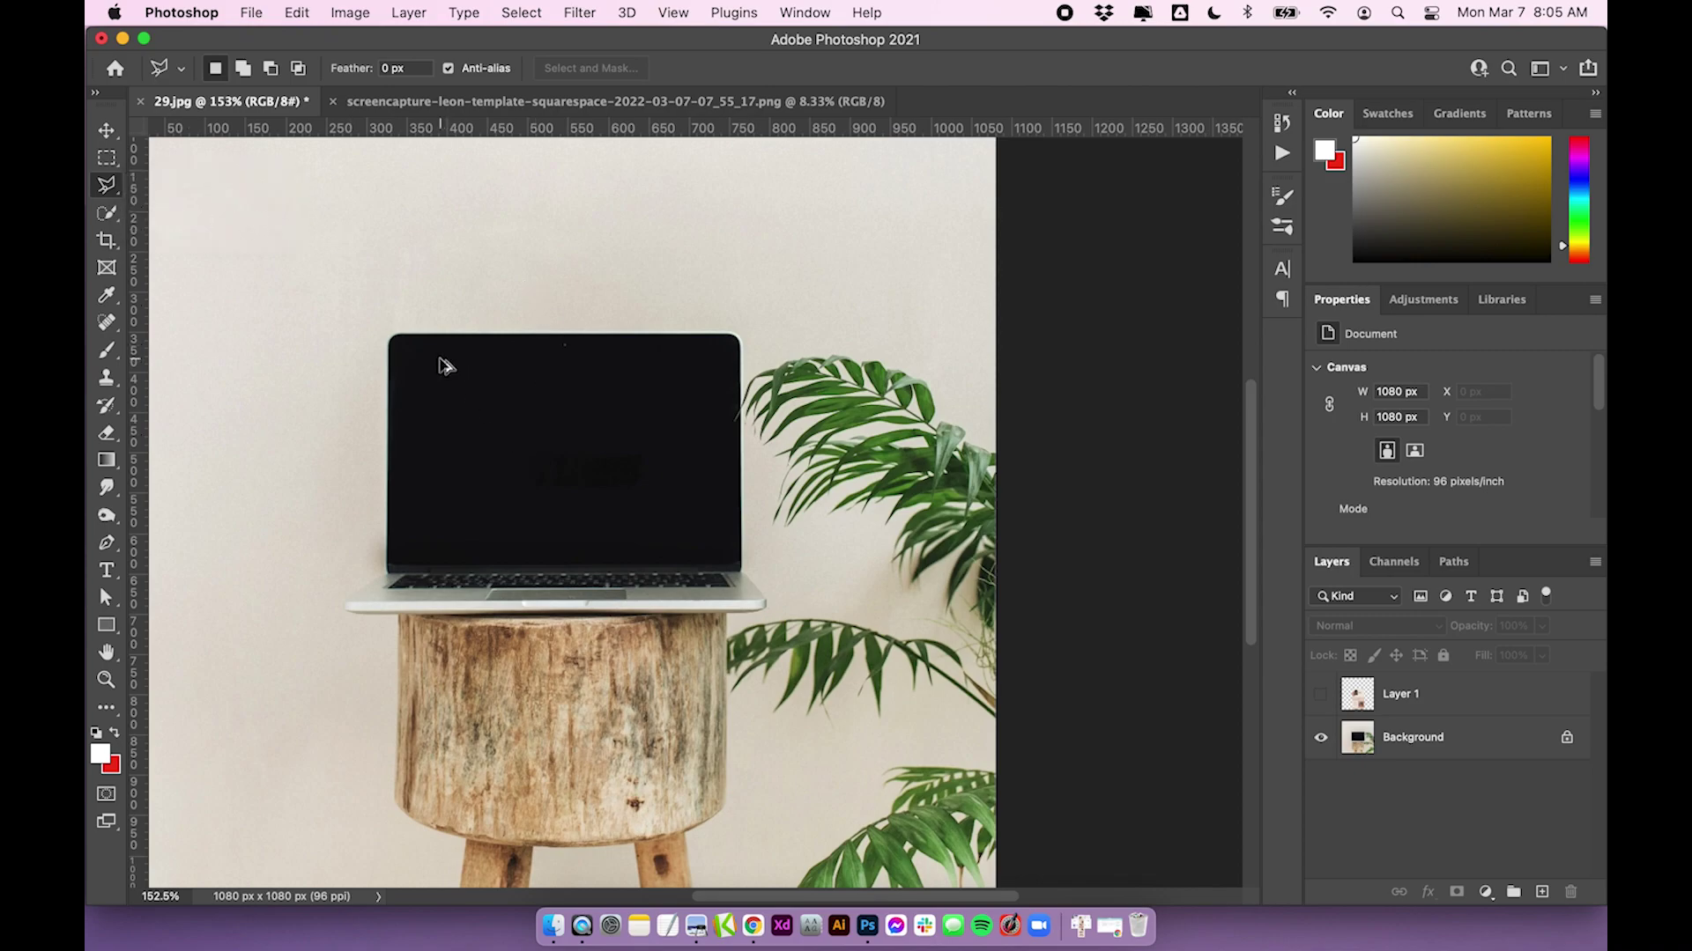
{"action": "scroll", "coordinate": [441, 367], "scroll_direction": "up", "scroll_amount": 5}
{"action": "scroll", "coordinate": [441, 367], "scroll_direction": "down", "scroll_amount": 2}
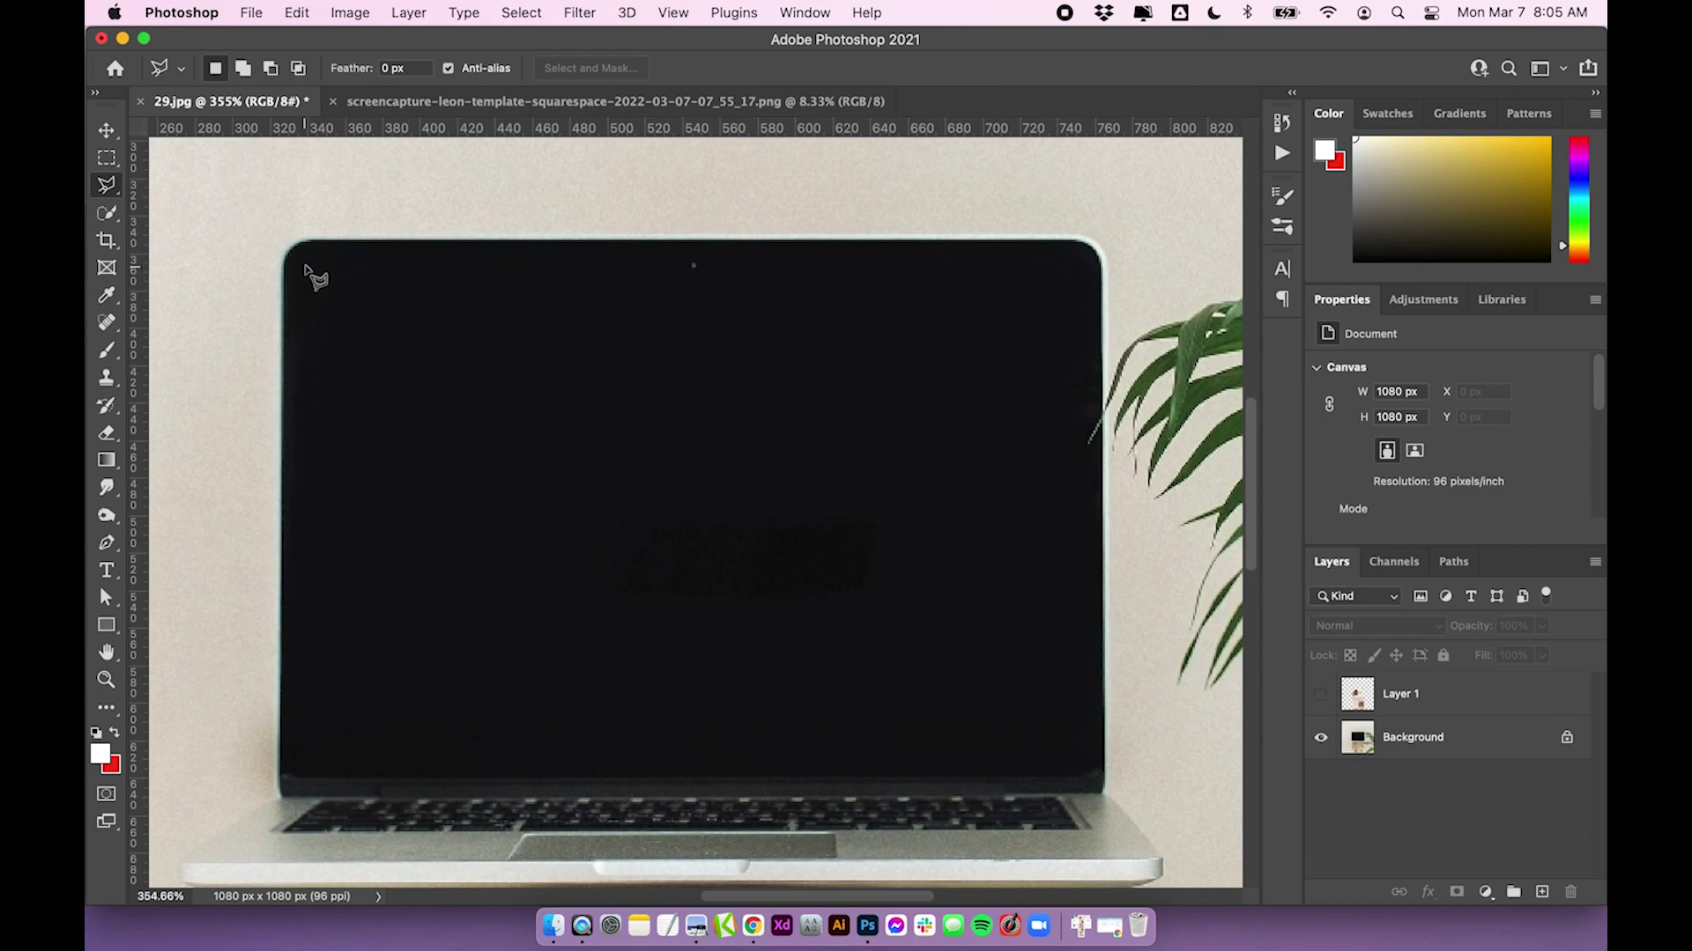
Select the laptop screen by its four corners with Polygonal Lasso and nudge it into place
{"action": "left_click", "coordinate": [305, 263]}
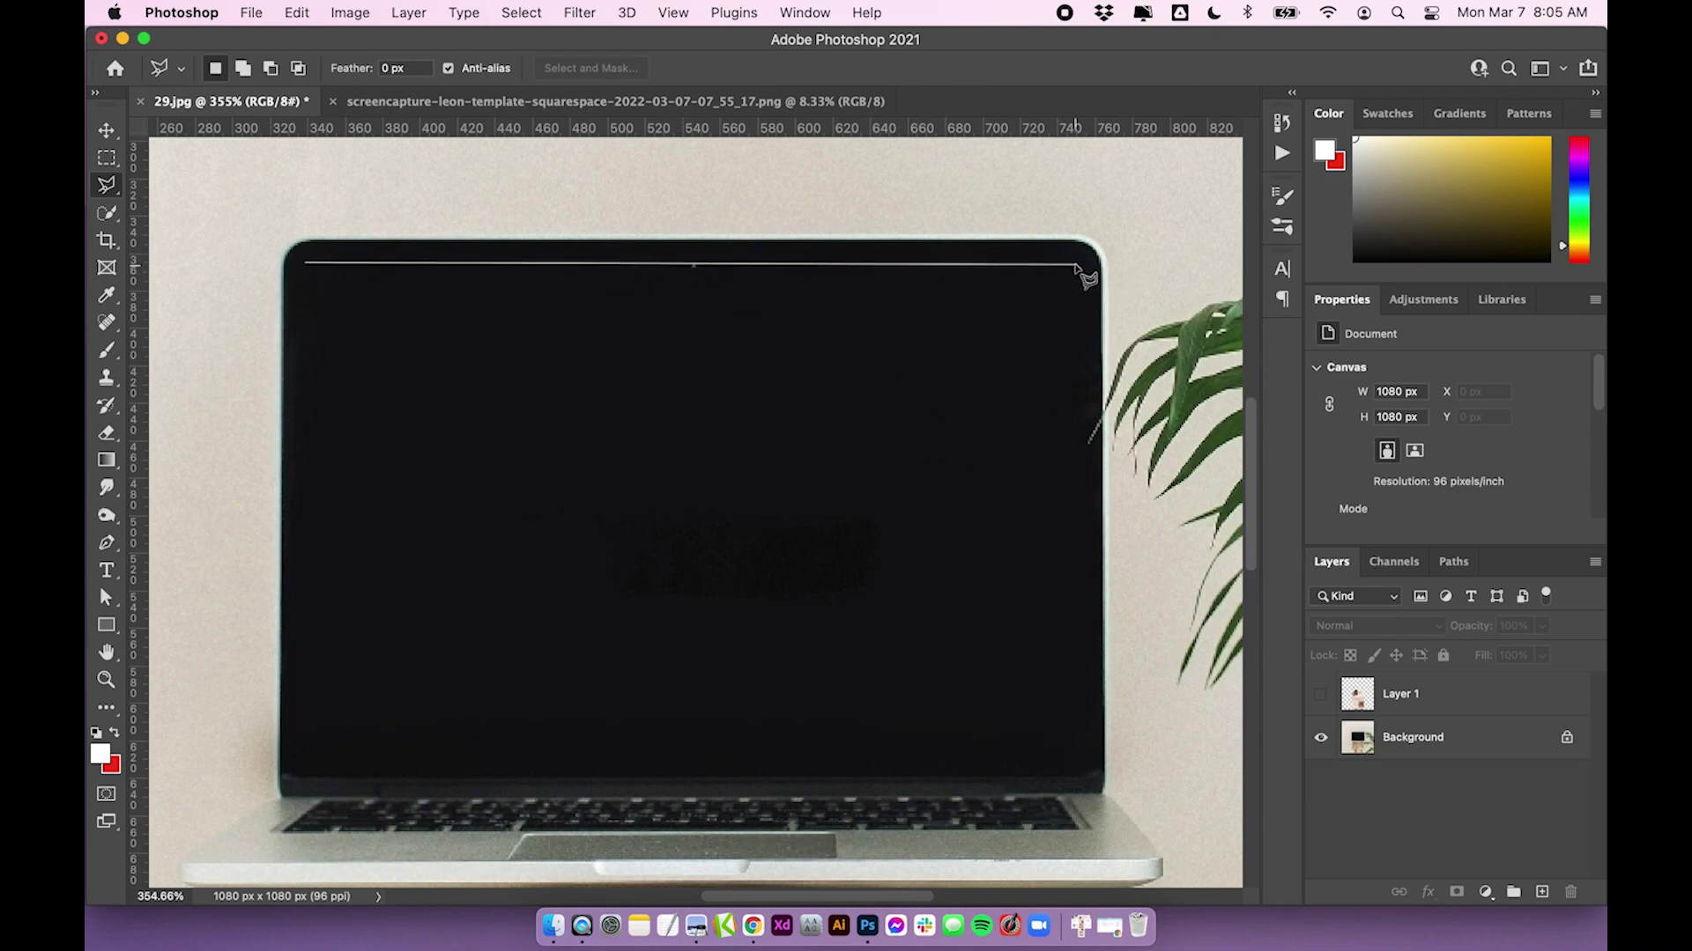
{"action": "left_click", "coordinate": [1078, 264]}
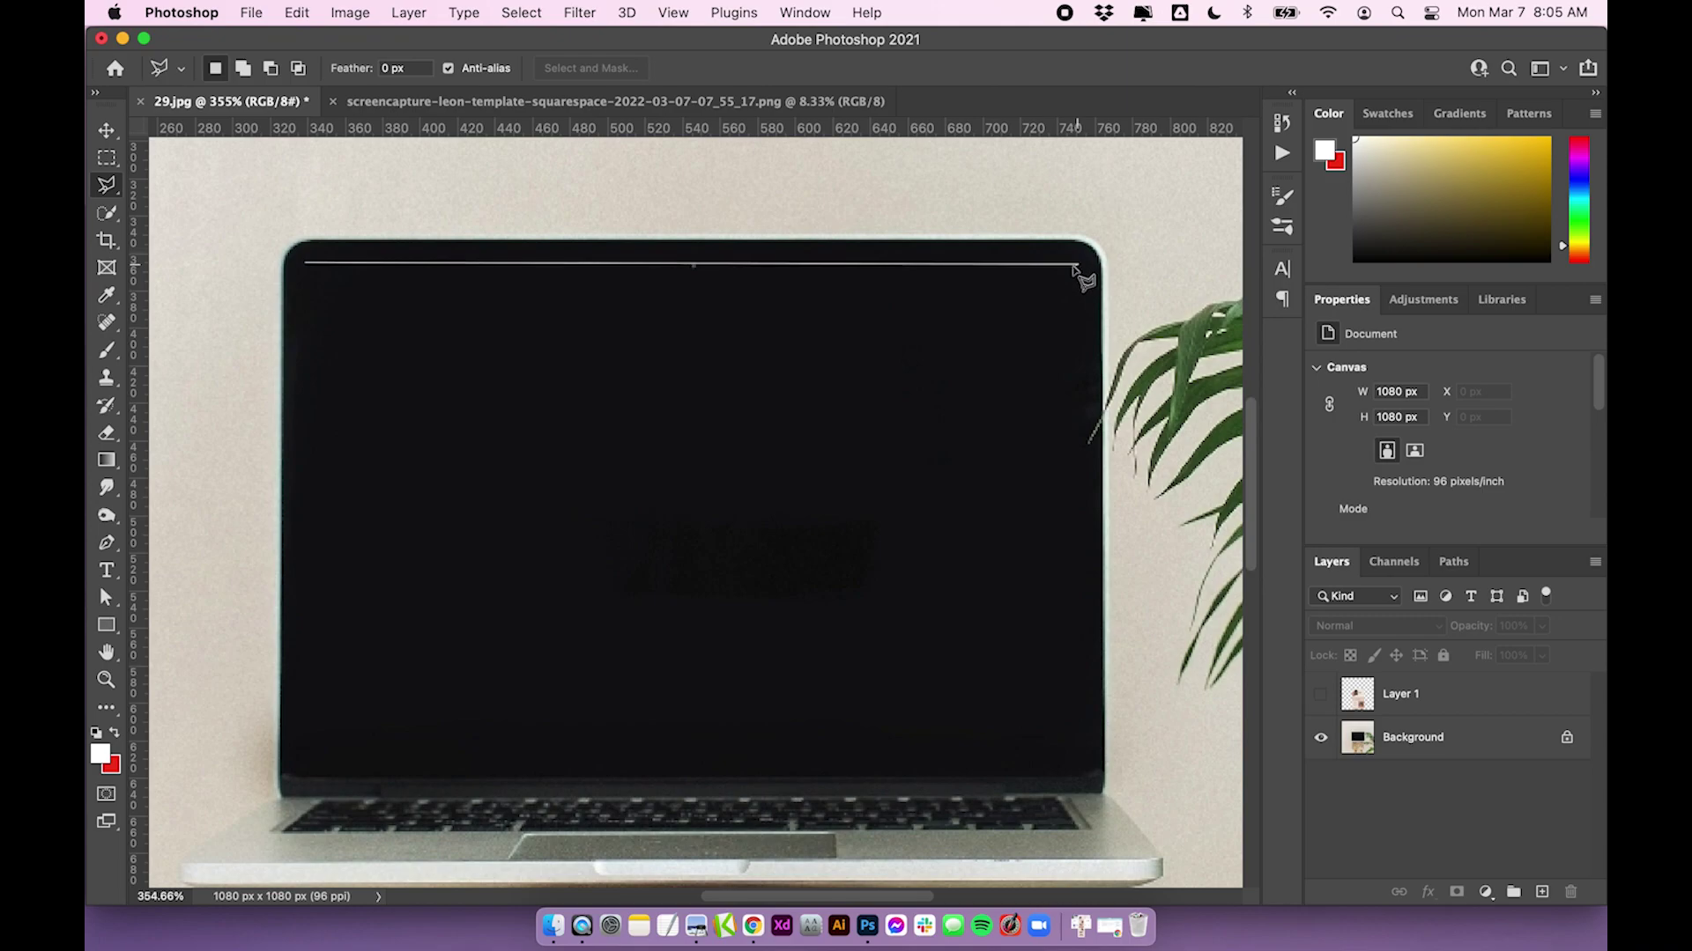
{"action": "left_click", "coordinate": [1080, 761]}
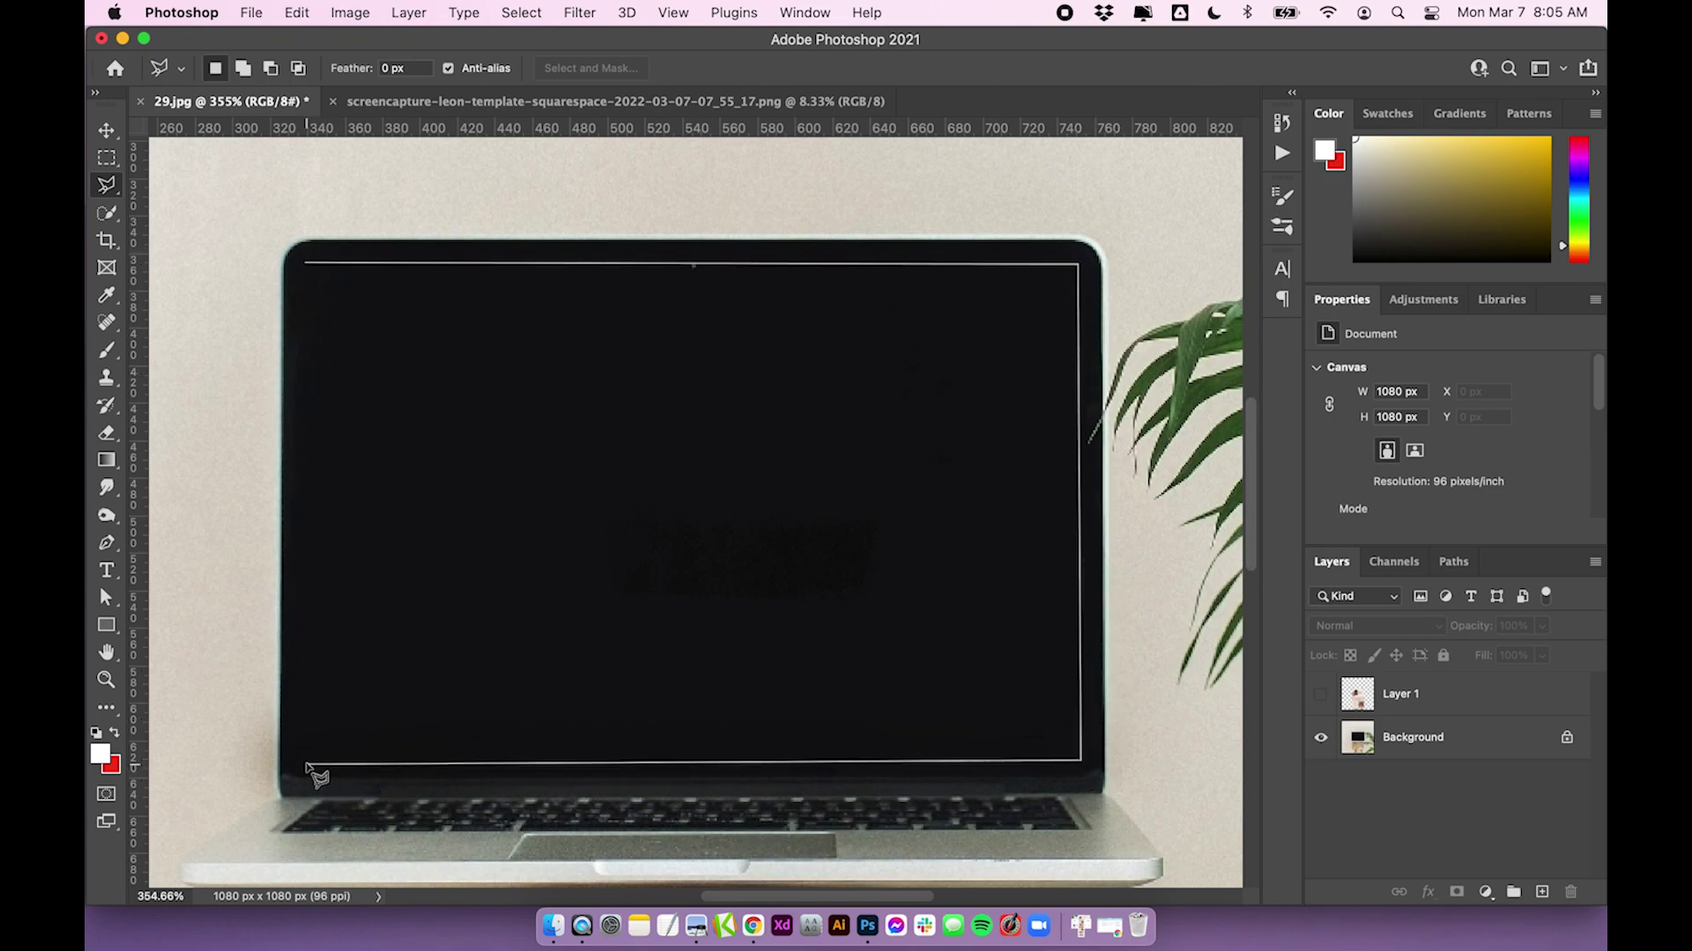
{"action": "left_click", "coordinate": [310, 763]}
{"action": "left_click", "coordinate": [307, 263]}
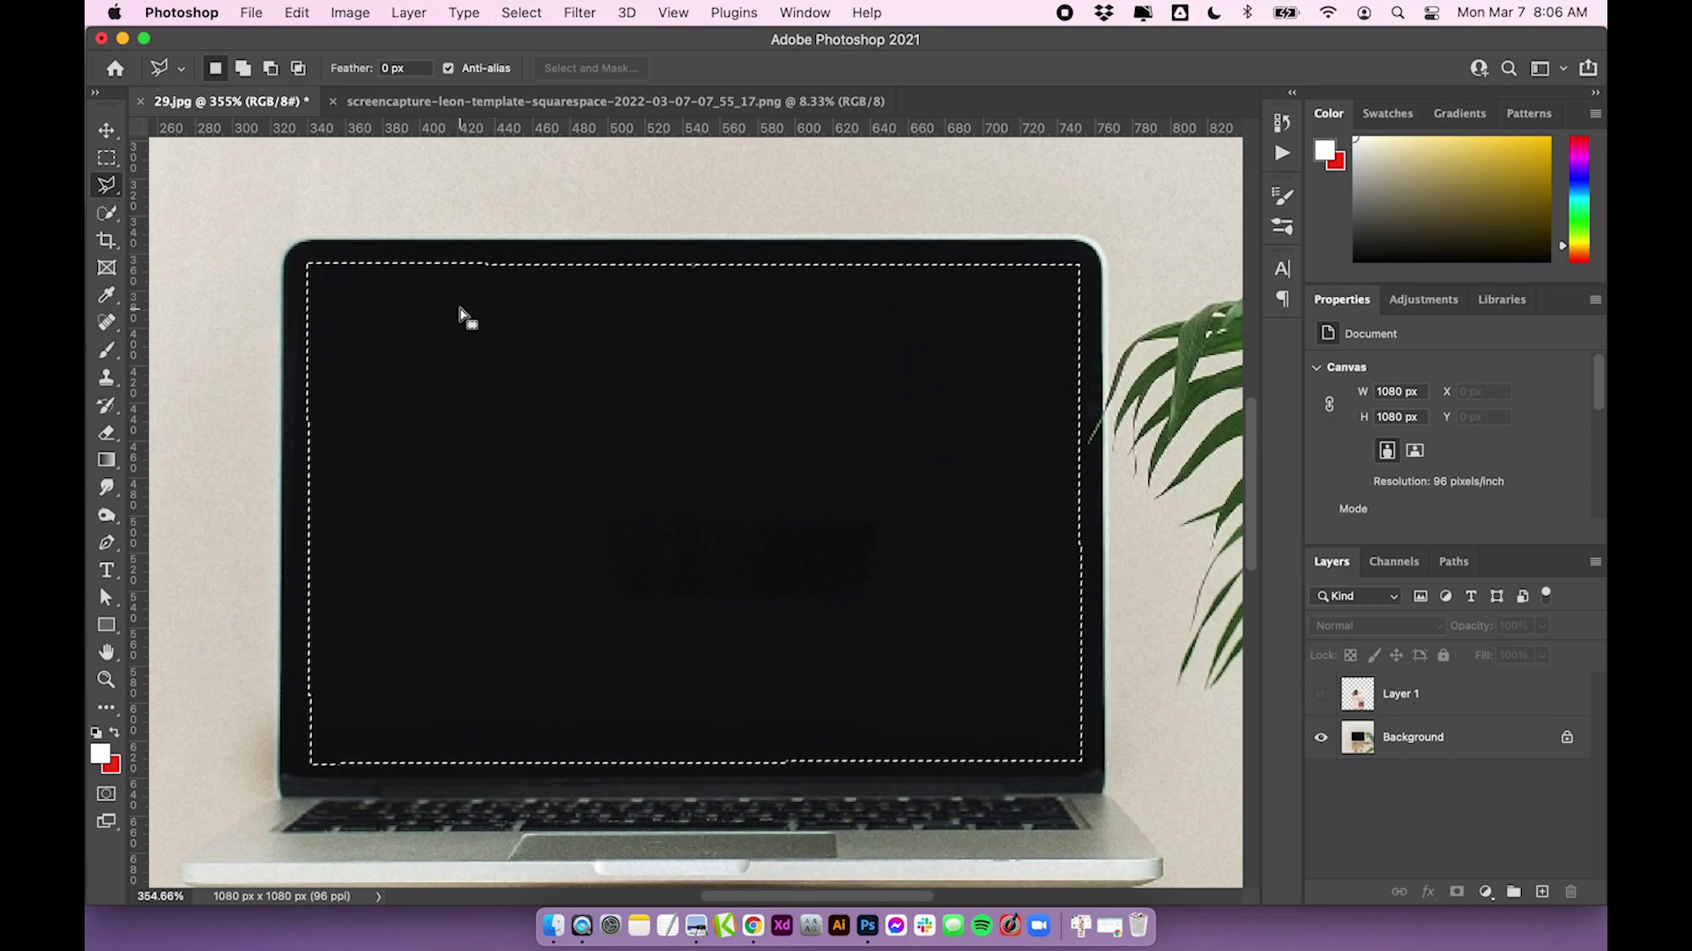
{"action": "key", "text": "Left"}
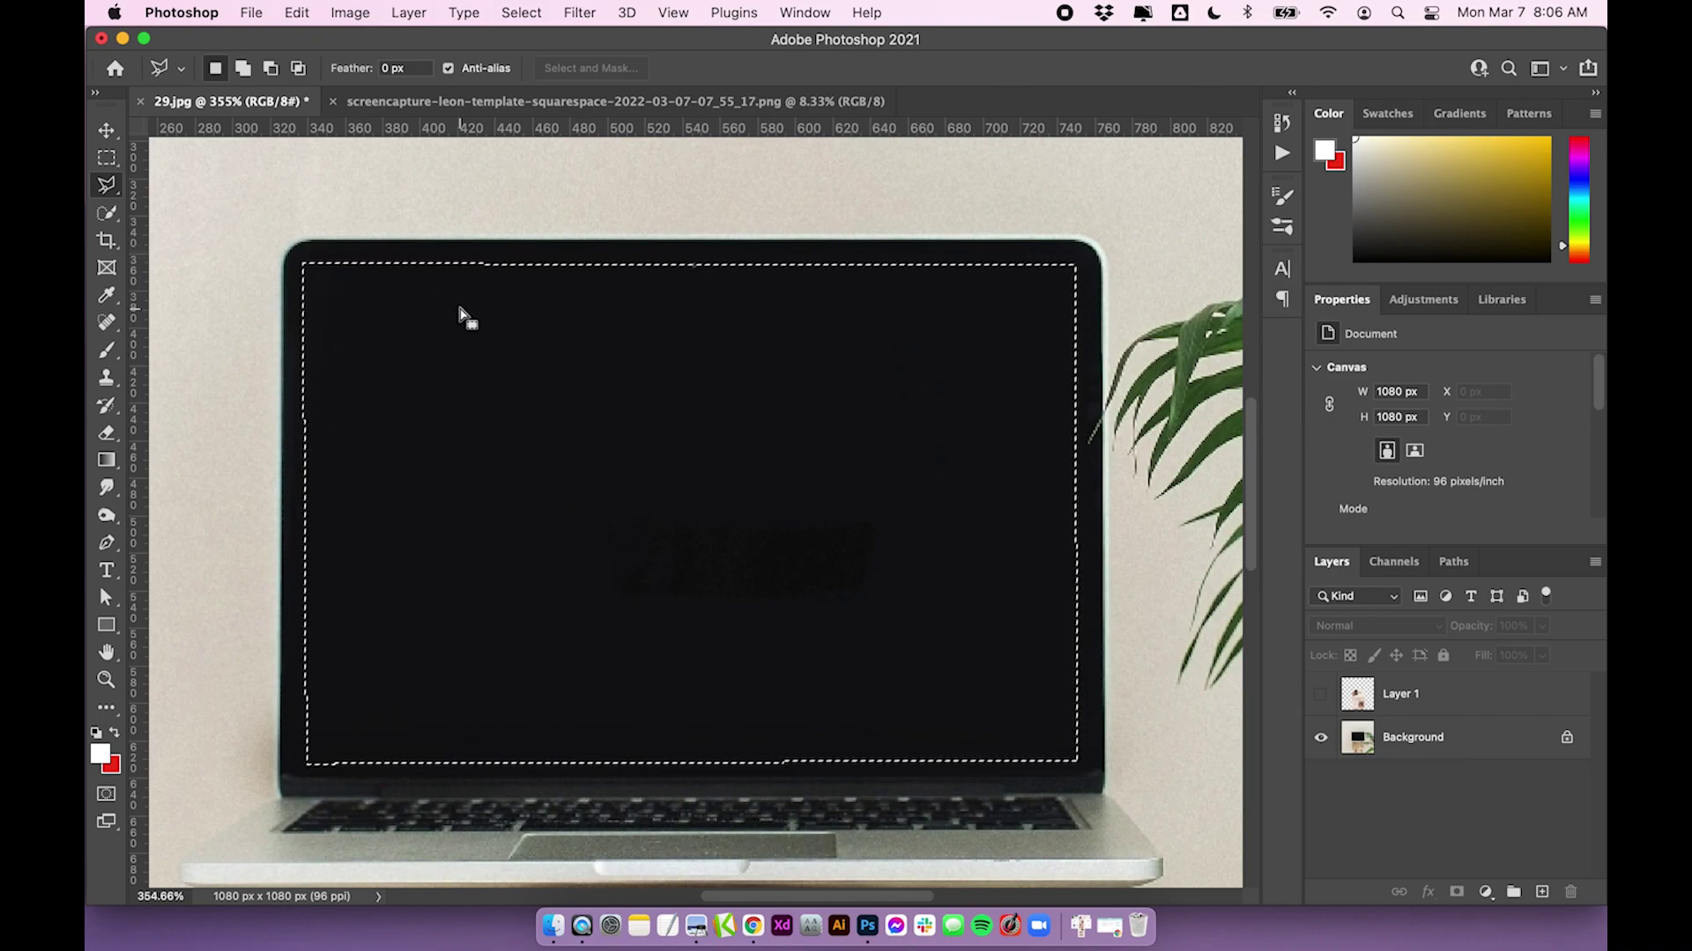
{"action": "key", "text": "Right"}
{"action": "key", "text": "Down"}
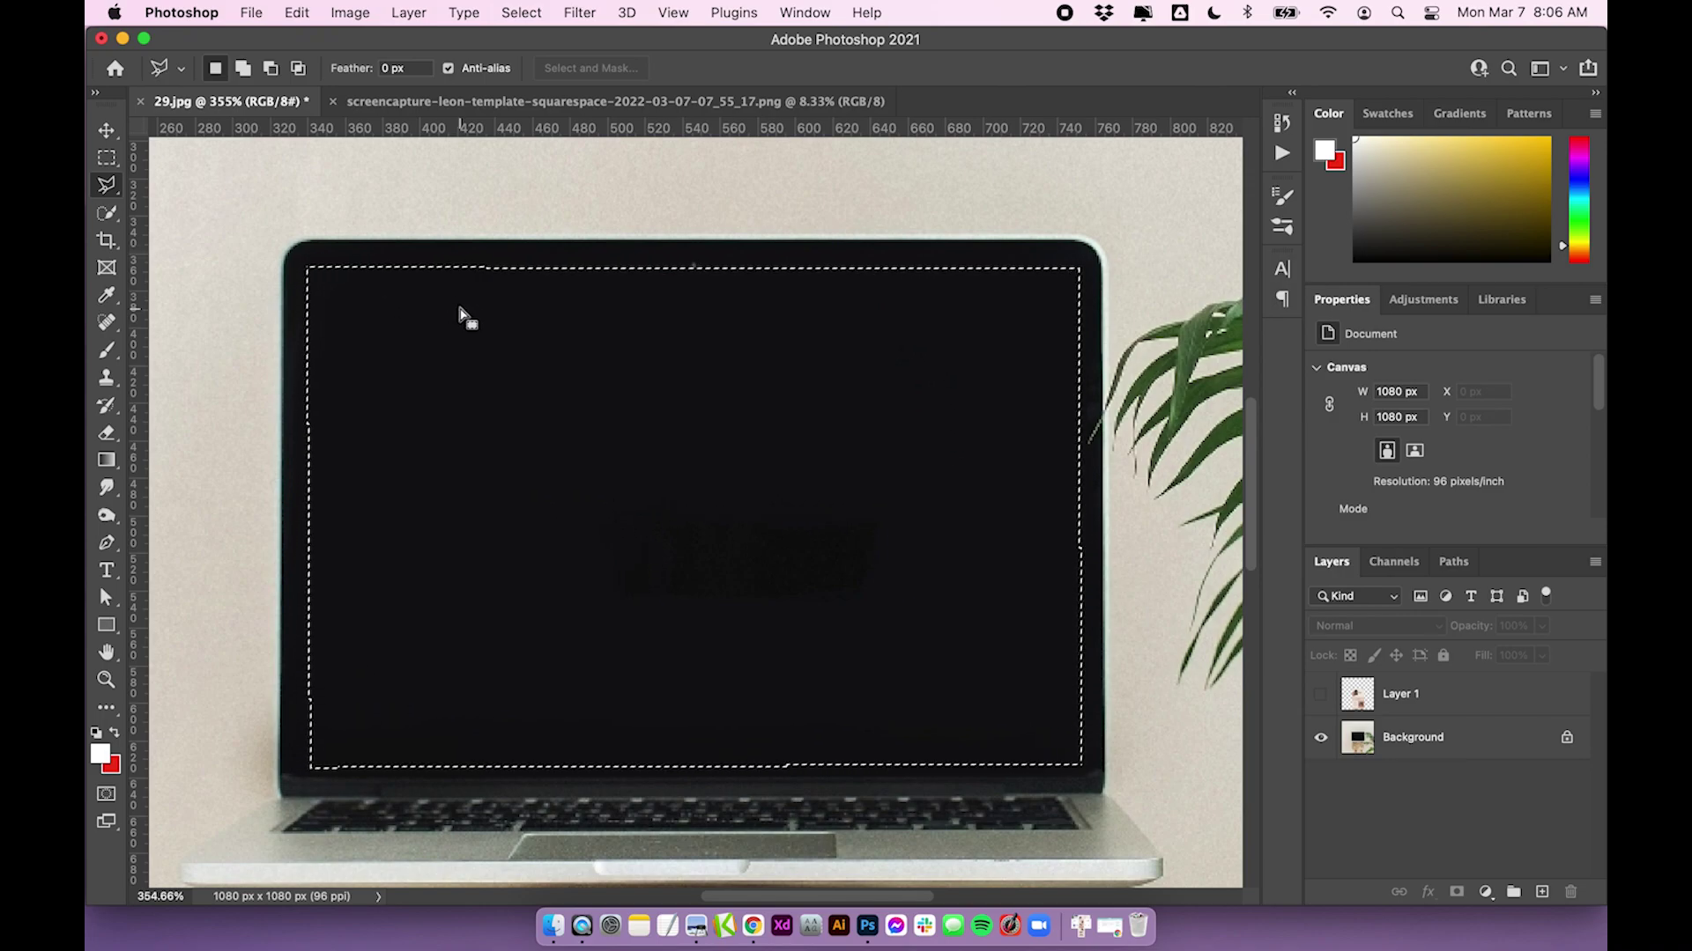
{"action": "key", "text": "Up"}
{"action": "key", "text": "Up"}
{"action": "key", "text": "Up"}
{"action": "key", "text": "Left"}
{"action": "key", "text": "Left"}
{"action": "key", "text": "Left"}
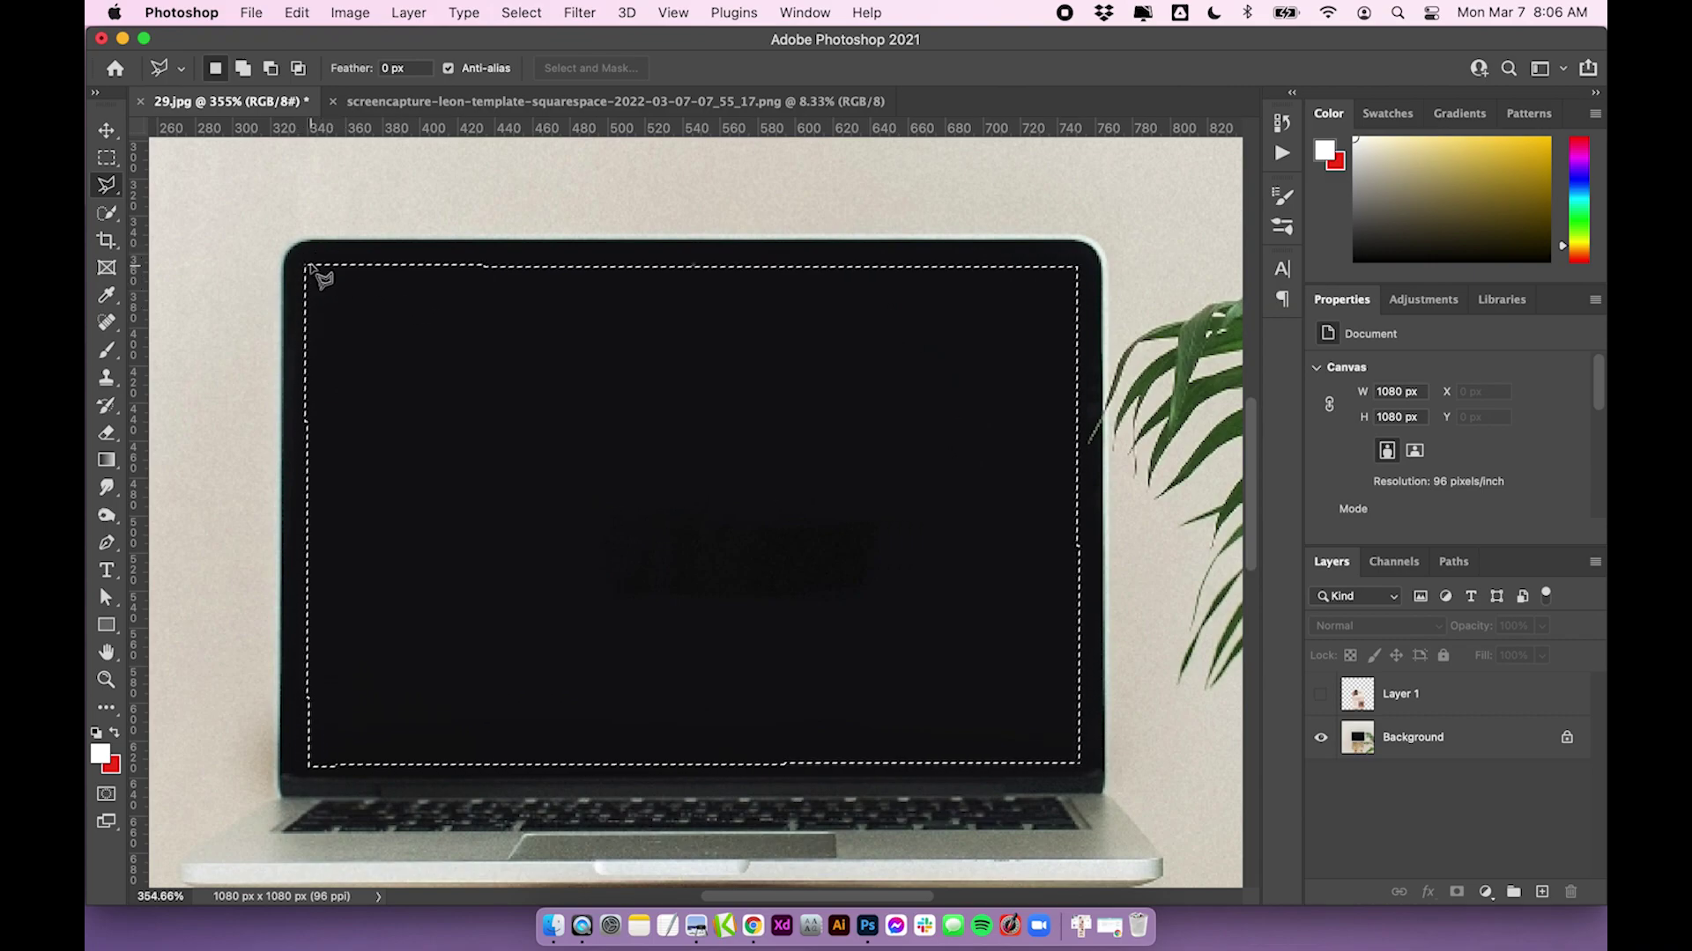
{"action": "scroll", "coordinate": [537, 366], "scroll_direction": "down", "scroll_amount": 5}
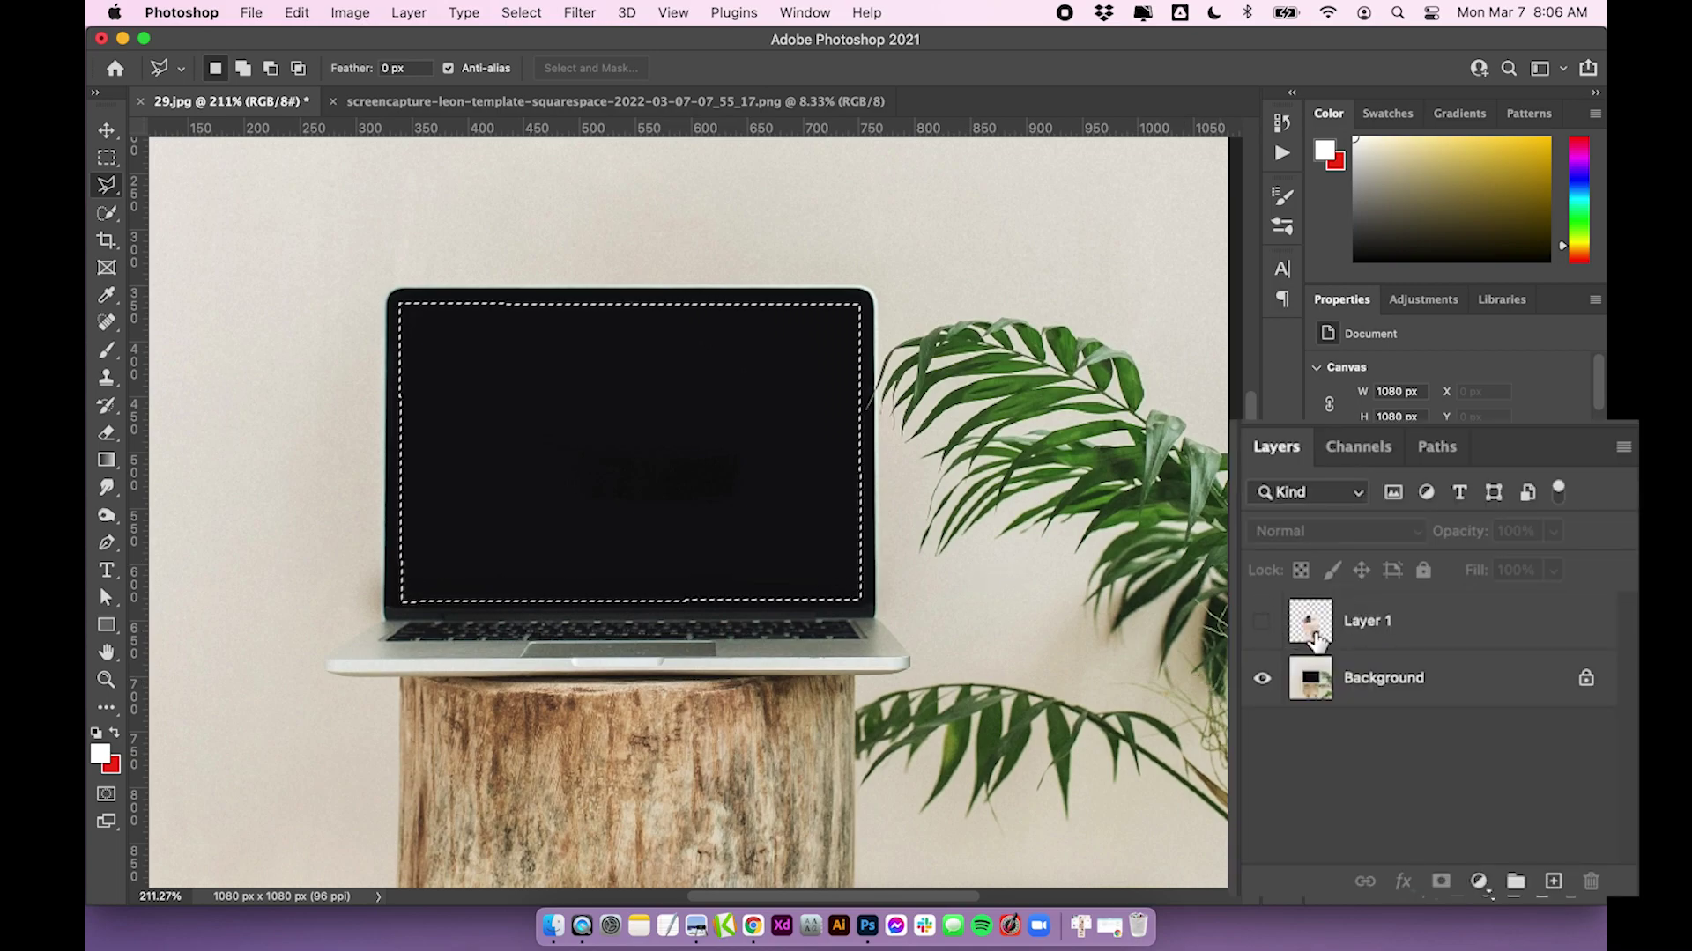
Show and select Layer 1, then add a layer mask from the laptop screen selection
{"action": "left_click", "coordinate": [1260, 622]}
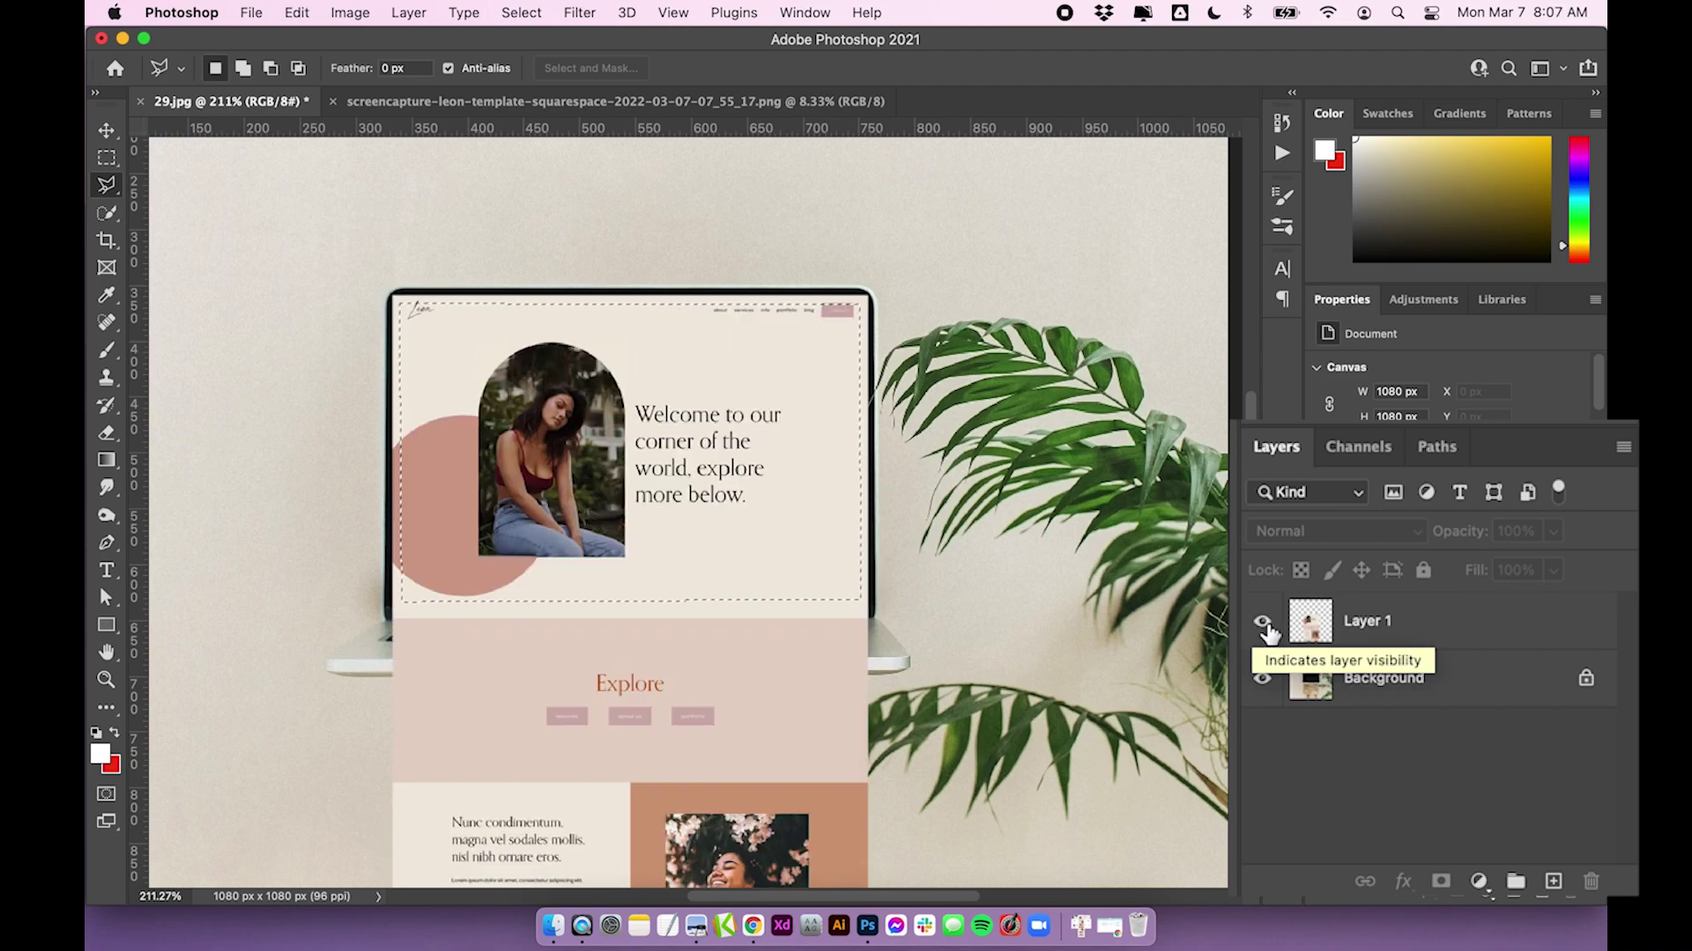
{"action": "left_click", "coordinate": [1263, 624]}
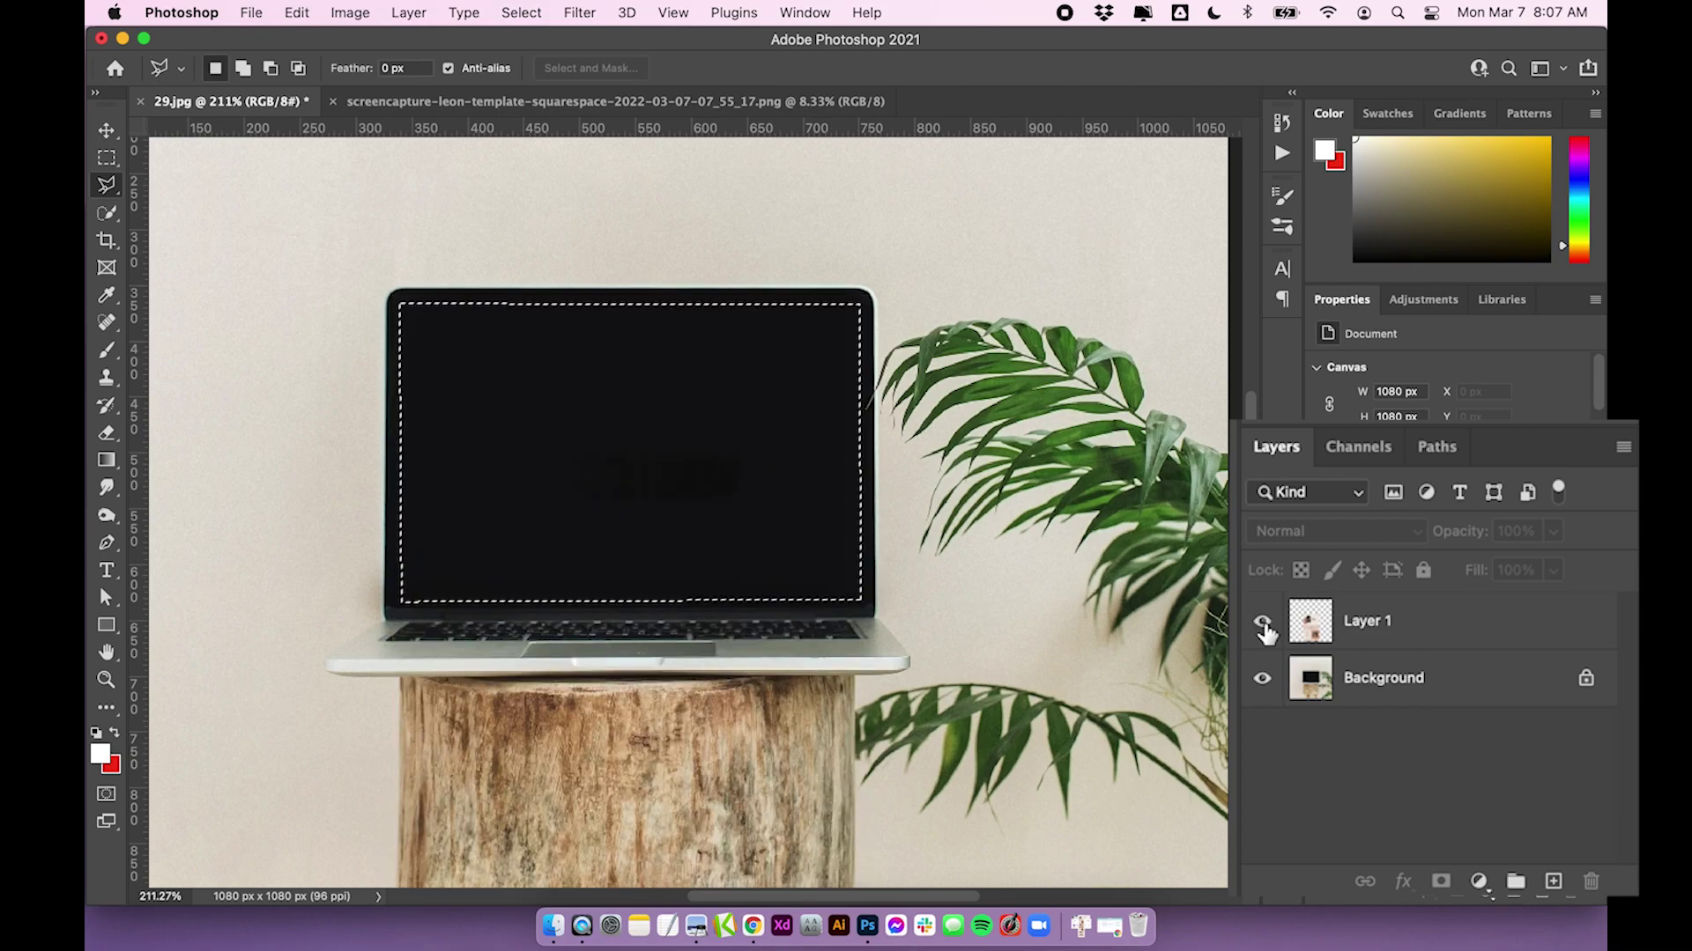
{"action": "left_click", "coordinate": [1262, 624]}
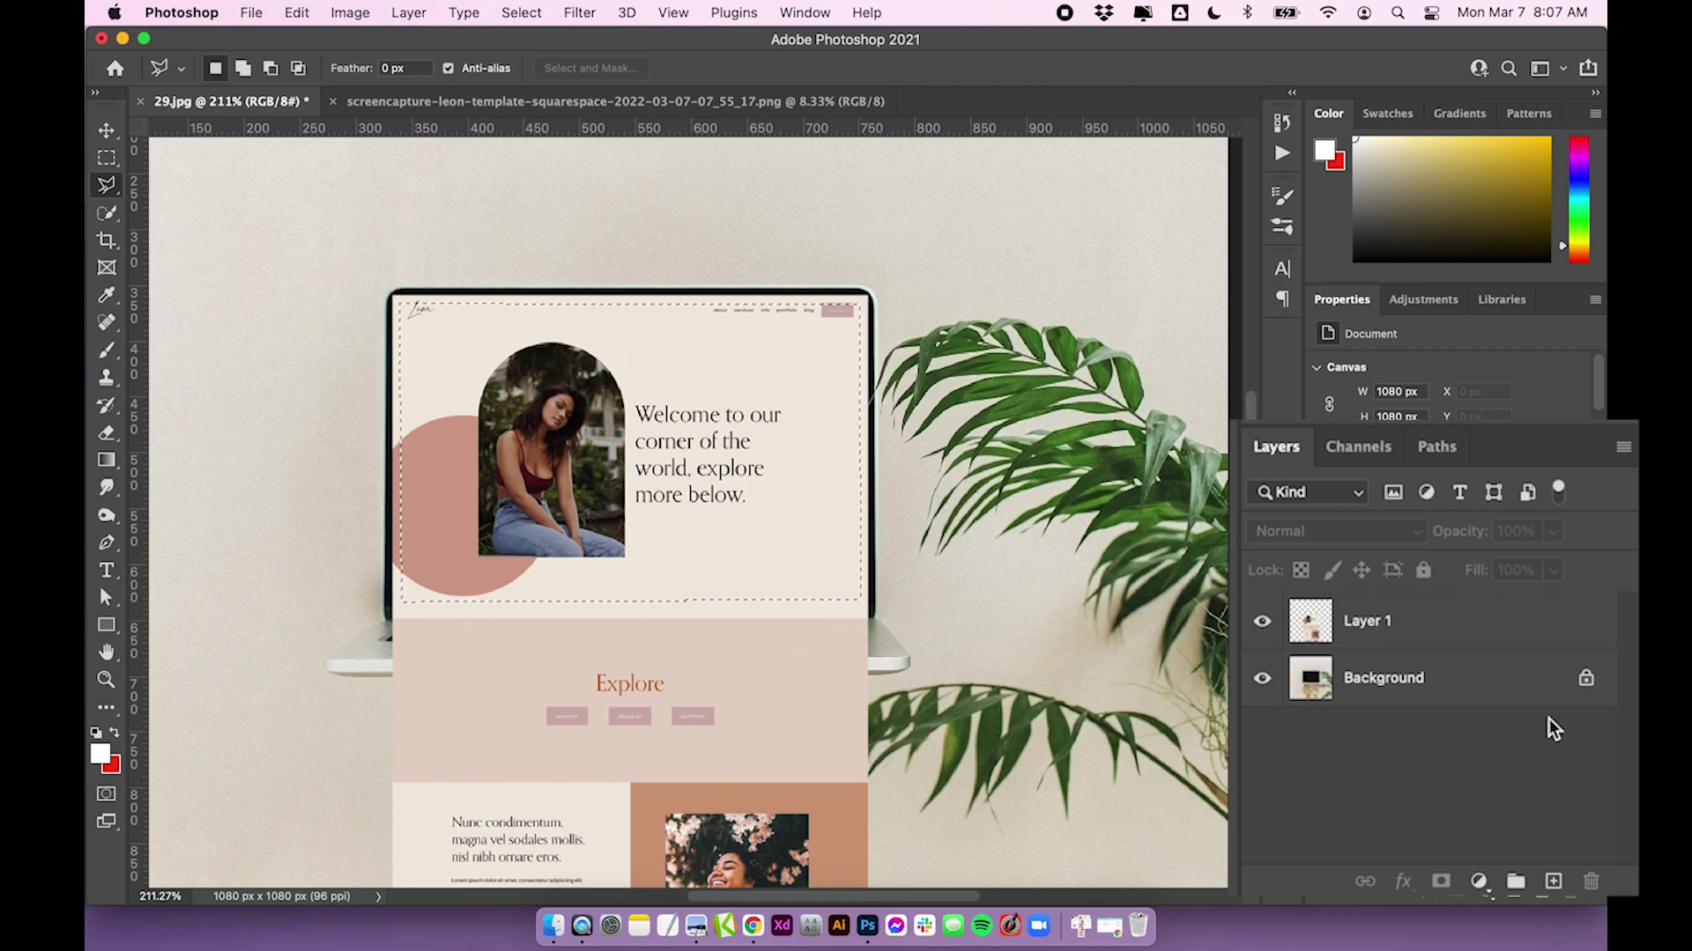
{"action": "left_click", "coordinate": [1420, 621]}
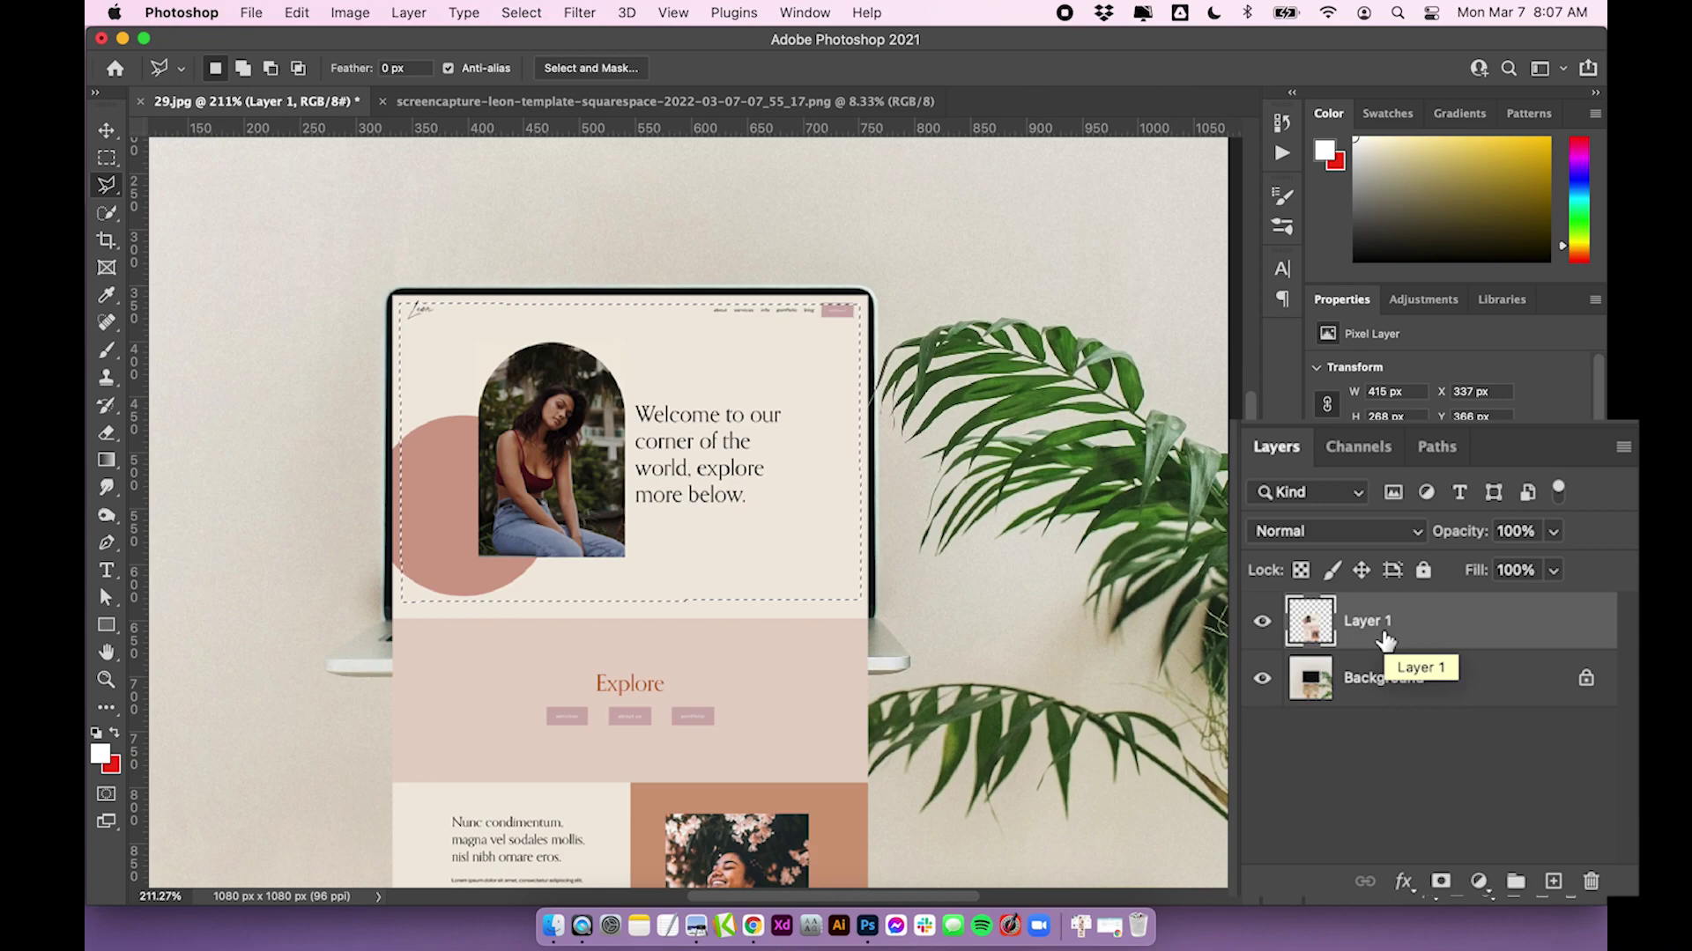
{"action": "left_click", "coordinate": [1440, 882]}
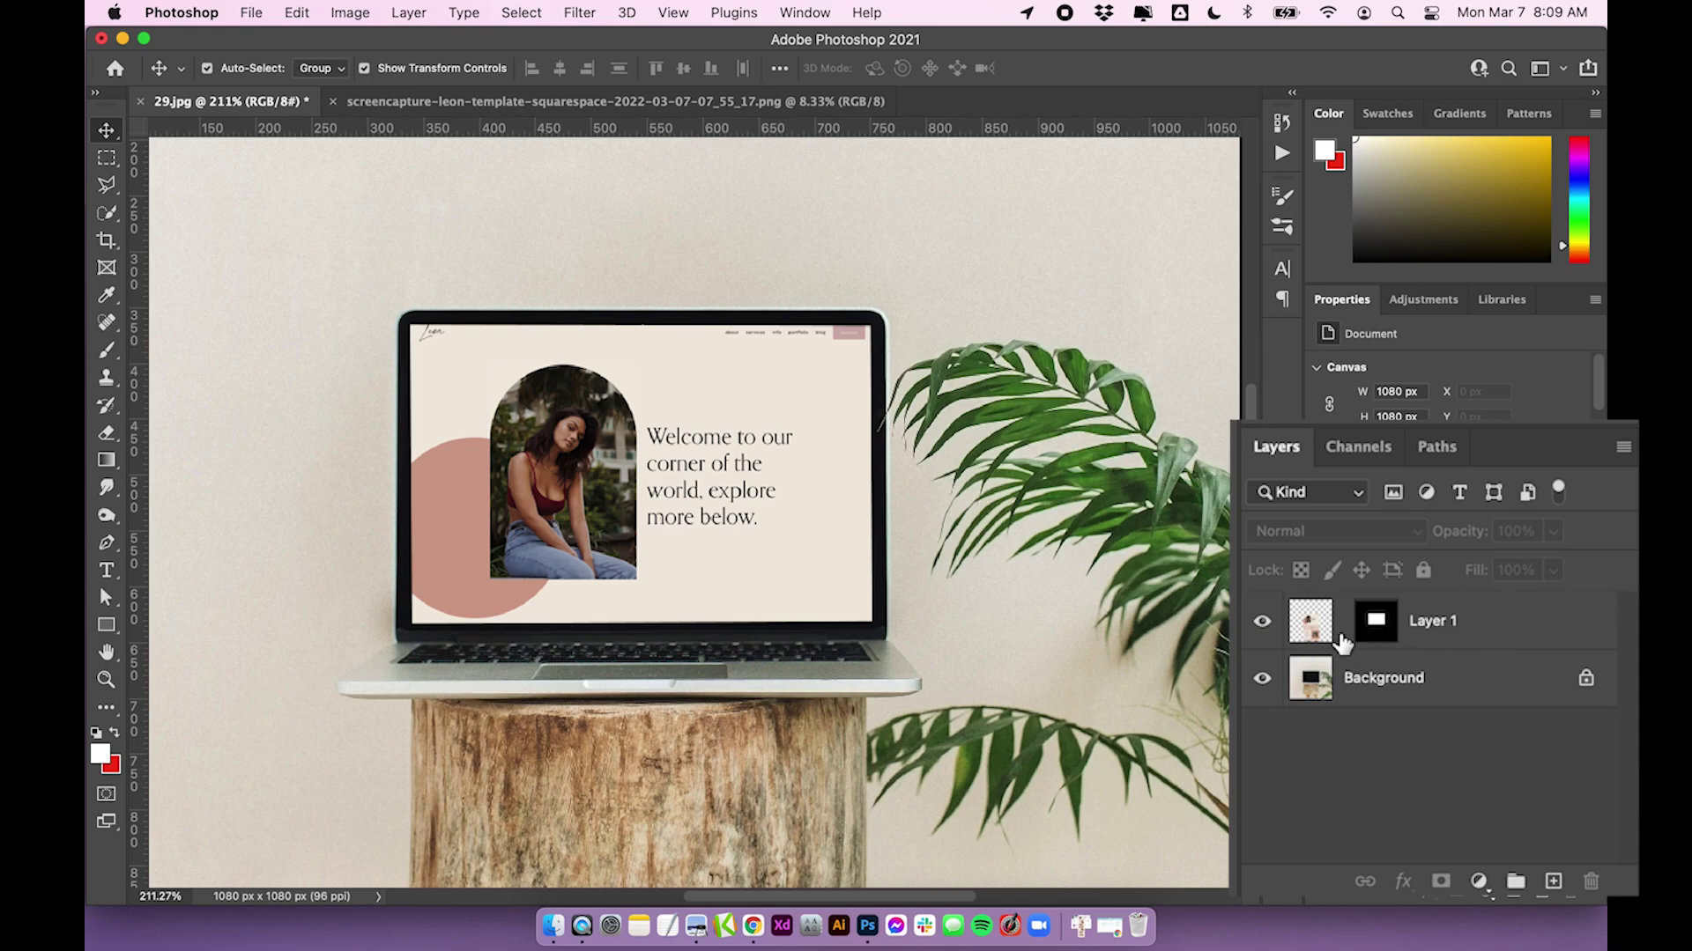
Unlink the screenshot from its mask and shift it into place inside the laptop screen
{"action": "left_click", "coordinate": [1343, 626]}
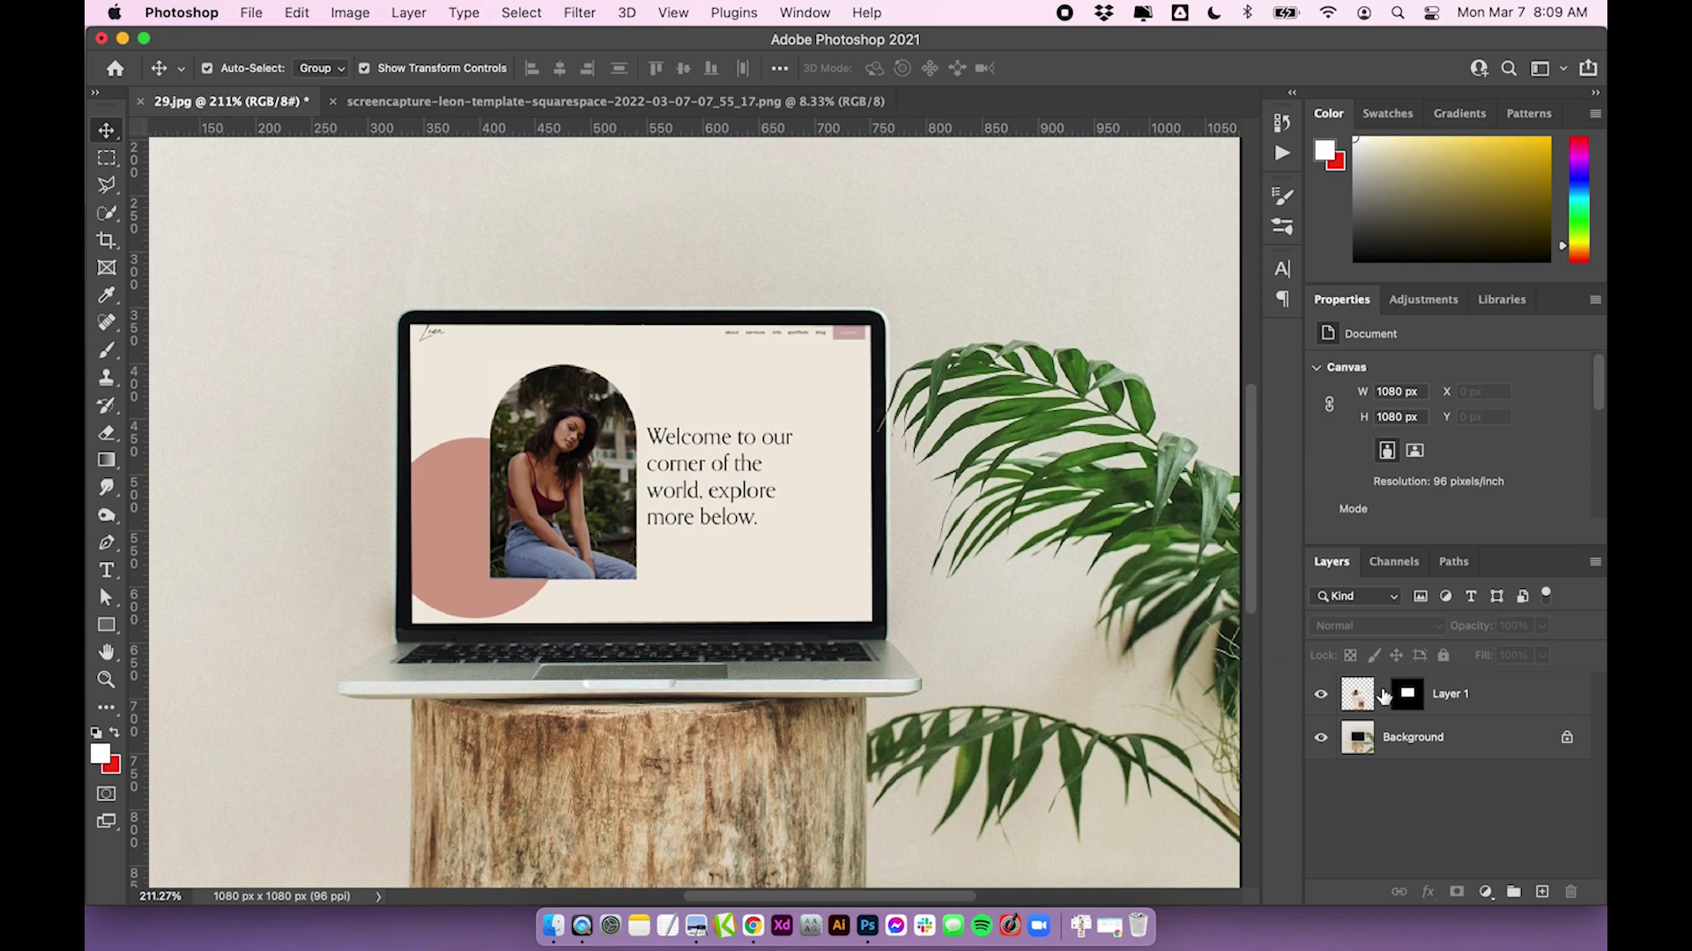
{"action": "left_click", "coordinate": [710, 469]}
{"action": "left_click_drag", "start_coordinate": [704, 467], "coordinate": [731, 519]}
{"action": "key", "text": "Left"}
{"action": "key", "text": "Left"}
{"action": "key", "text": "Left"}
{"action": "key", "text": "Left"}
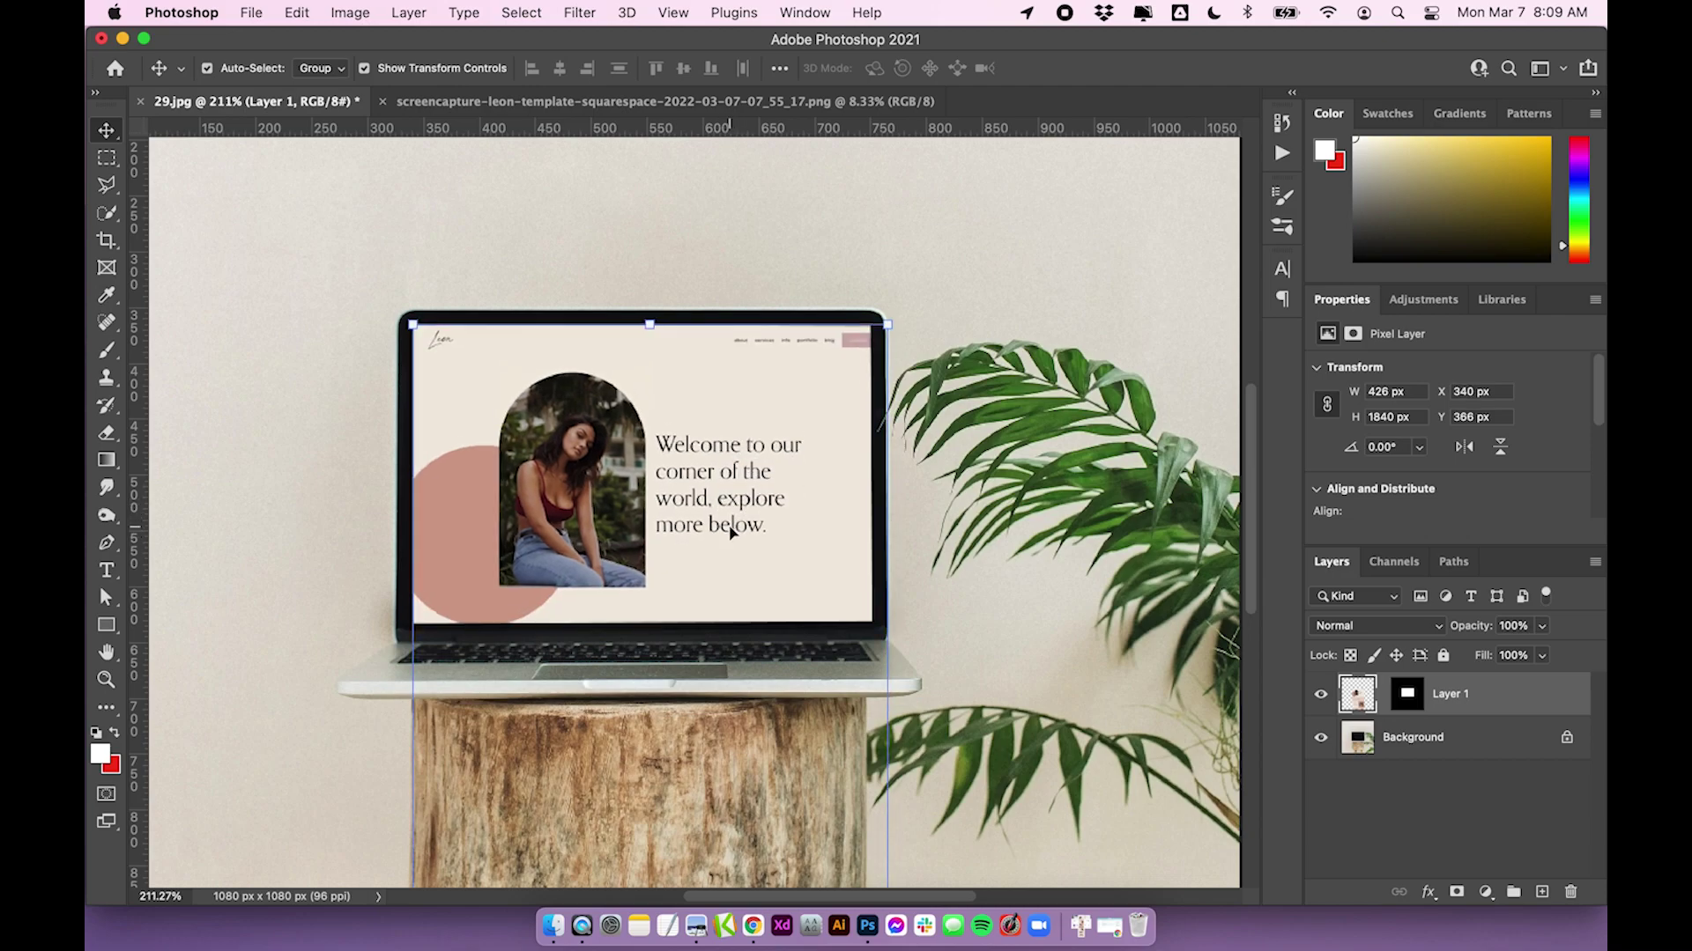
{"action": "key", "text": "Left"}
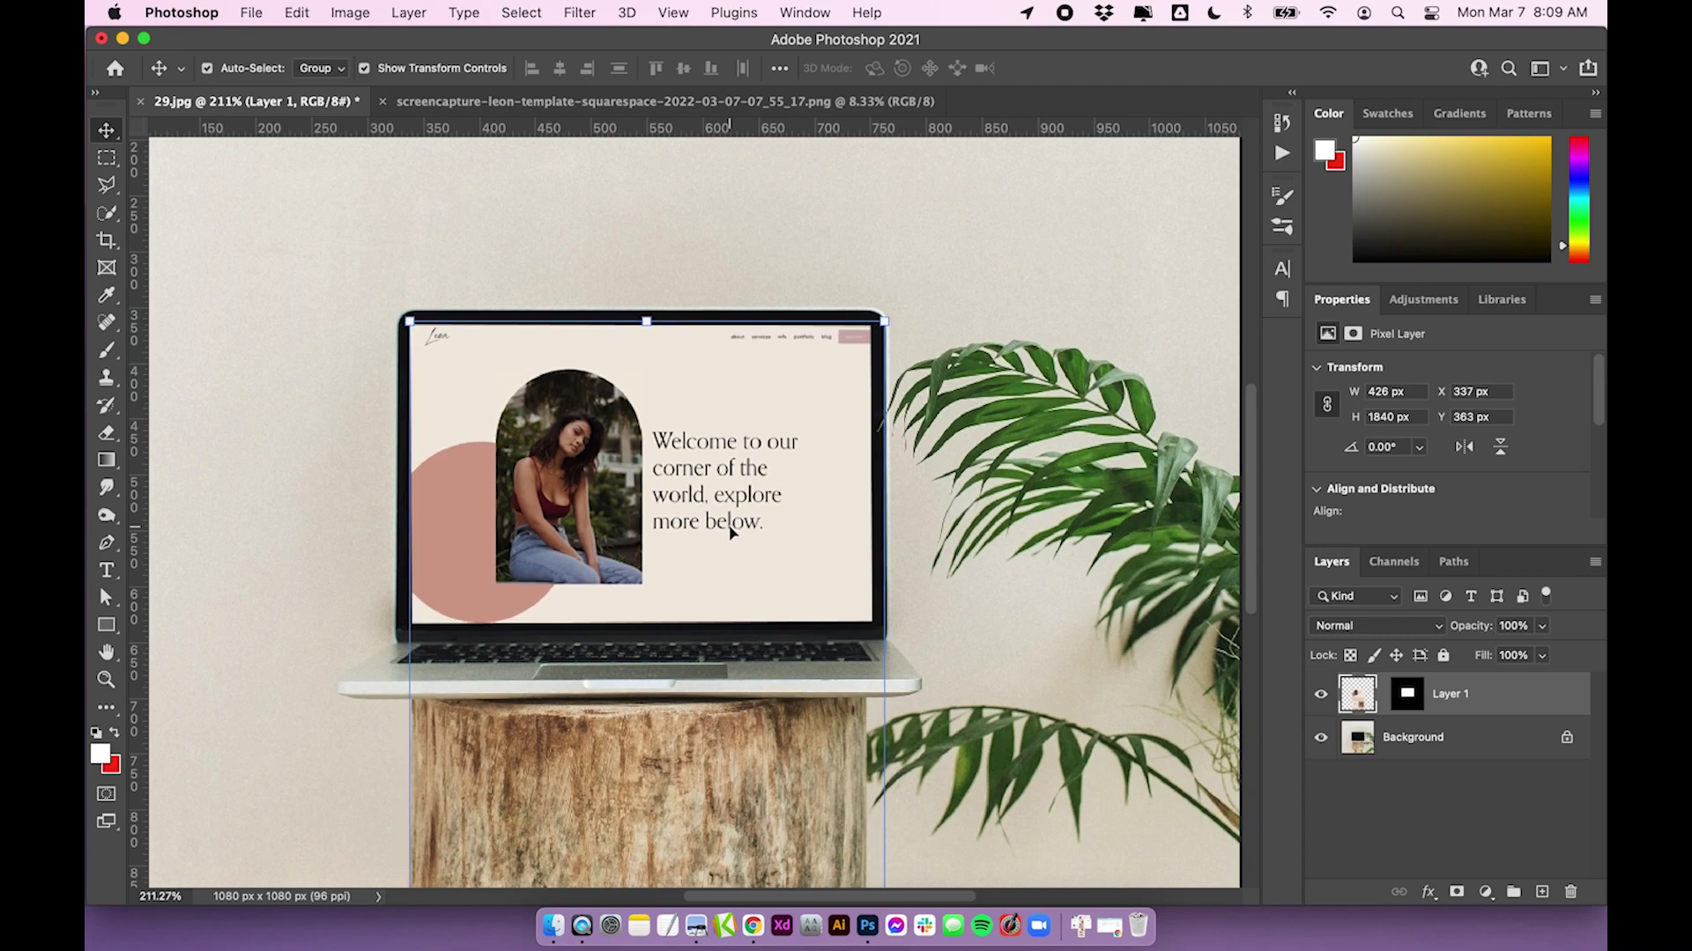
{"action": "key", "text": "Up"}
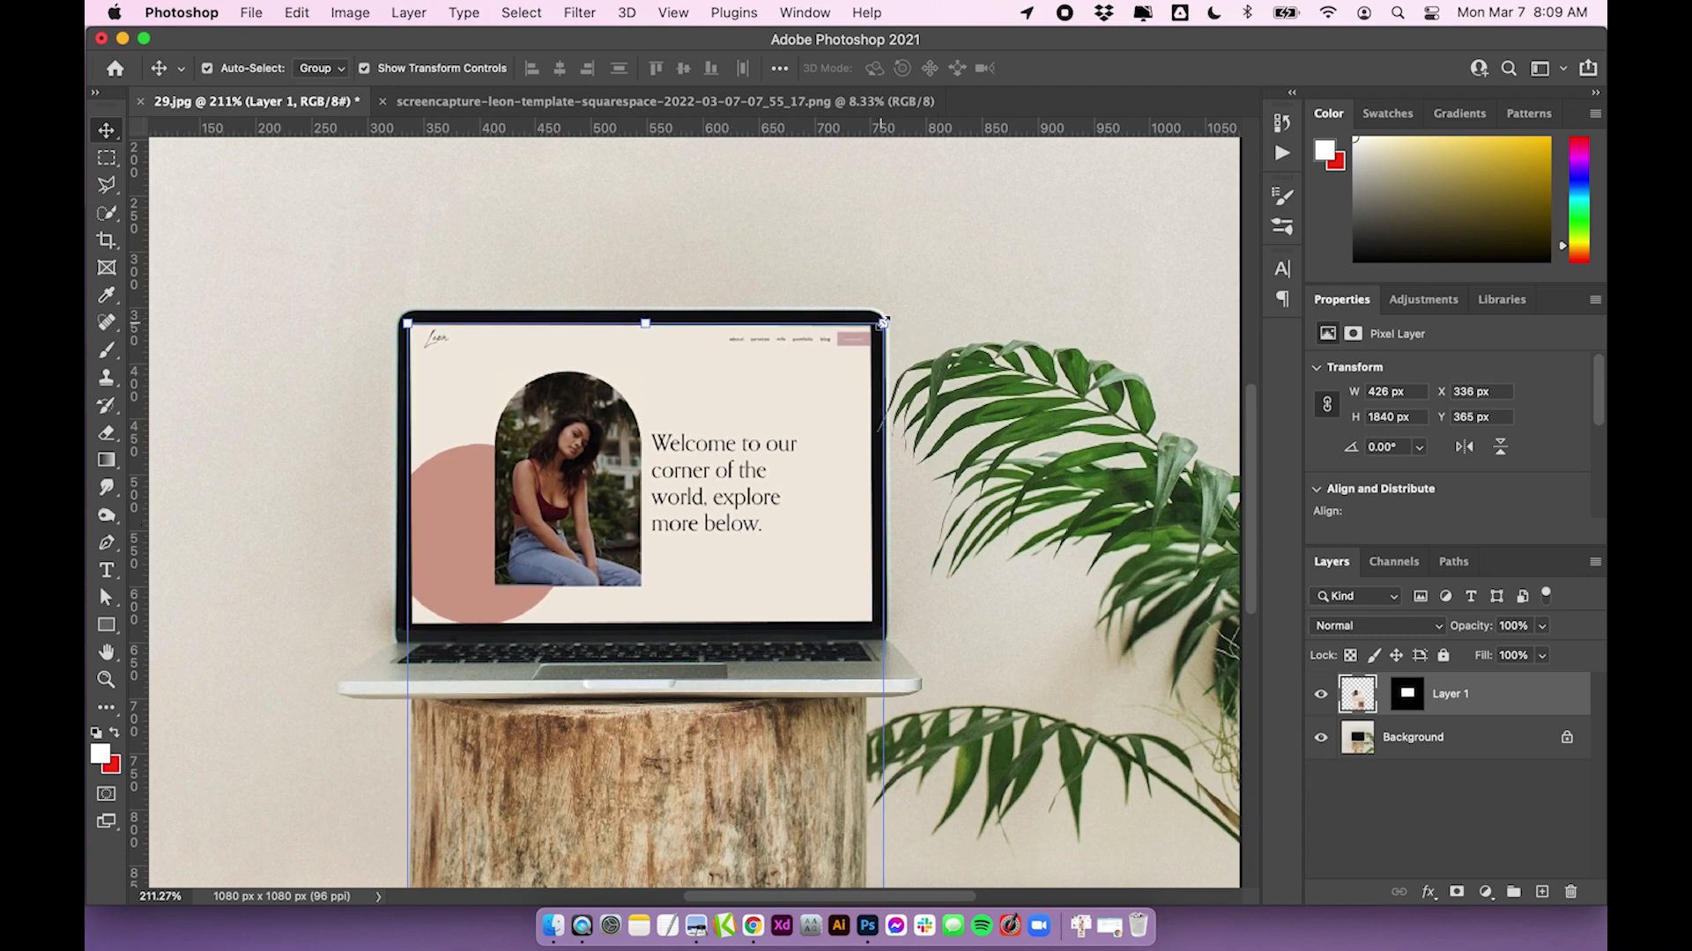
Scale the screenshot down to about 97.94% with pixel nudges, commit the transform, and deselect
{"action": "left_click_drag", "start_coordinate": [883, 324], "coordinate": [859, 346]}
{"action": "left_click_drag", "start_coordinate": [840, 491], "coordinate": [838, 466]}
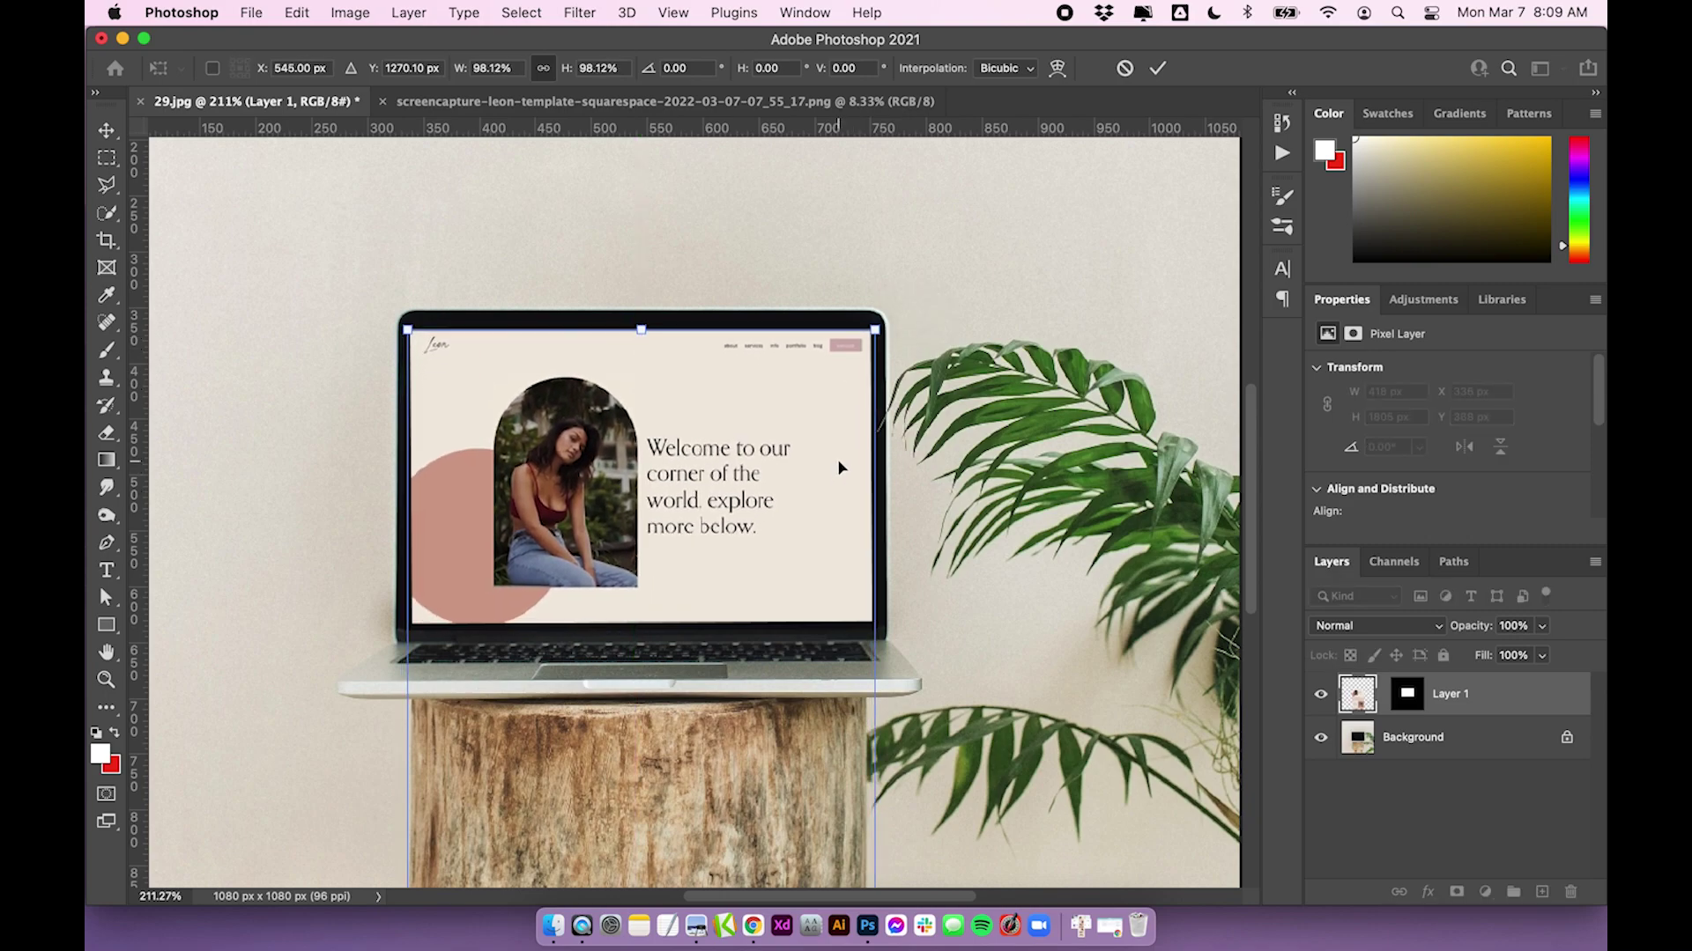
{"action": "key", "text": "Up"}
{"action": "key", "text": "Up"}
{"action": "key", "text": "Up"}
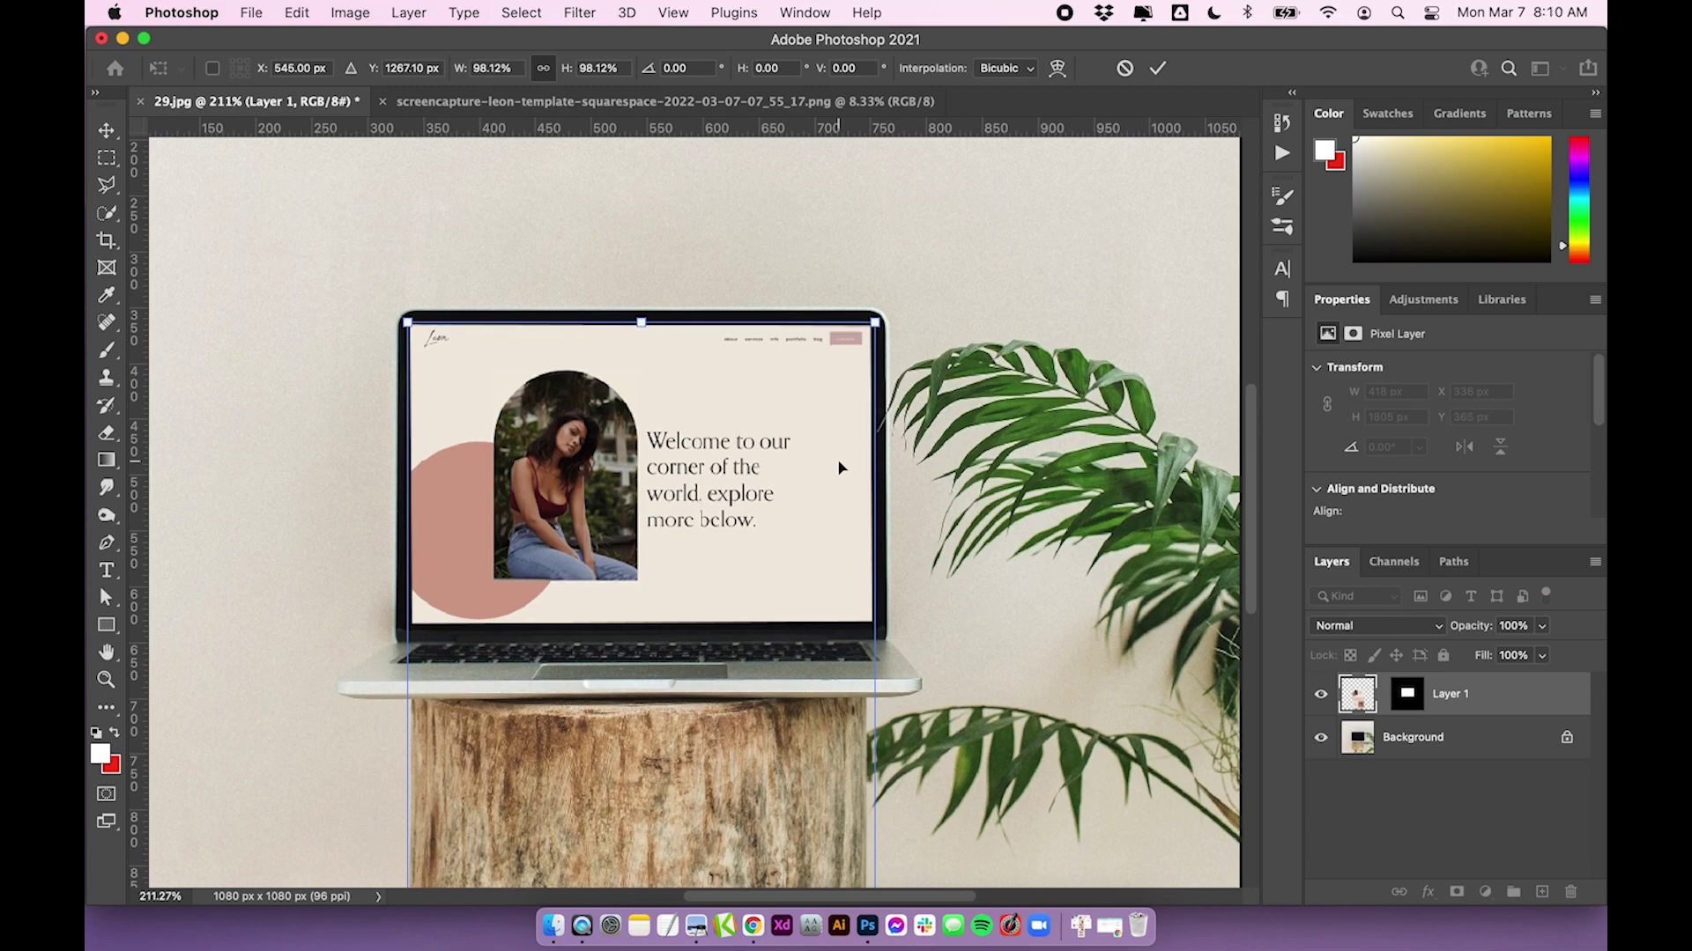
{"action": "key", "text": "Down"}
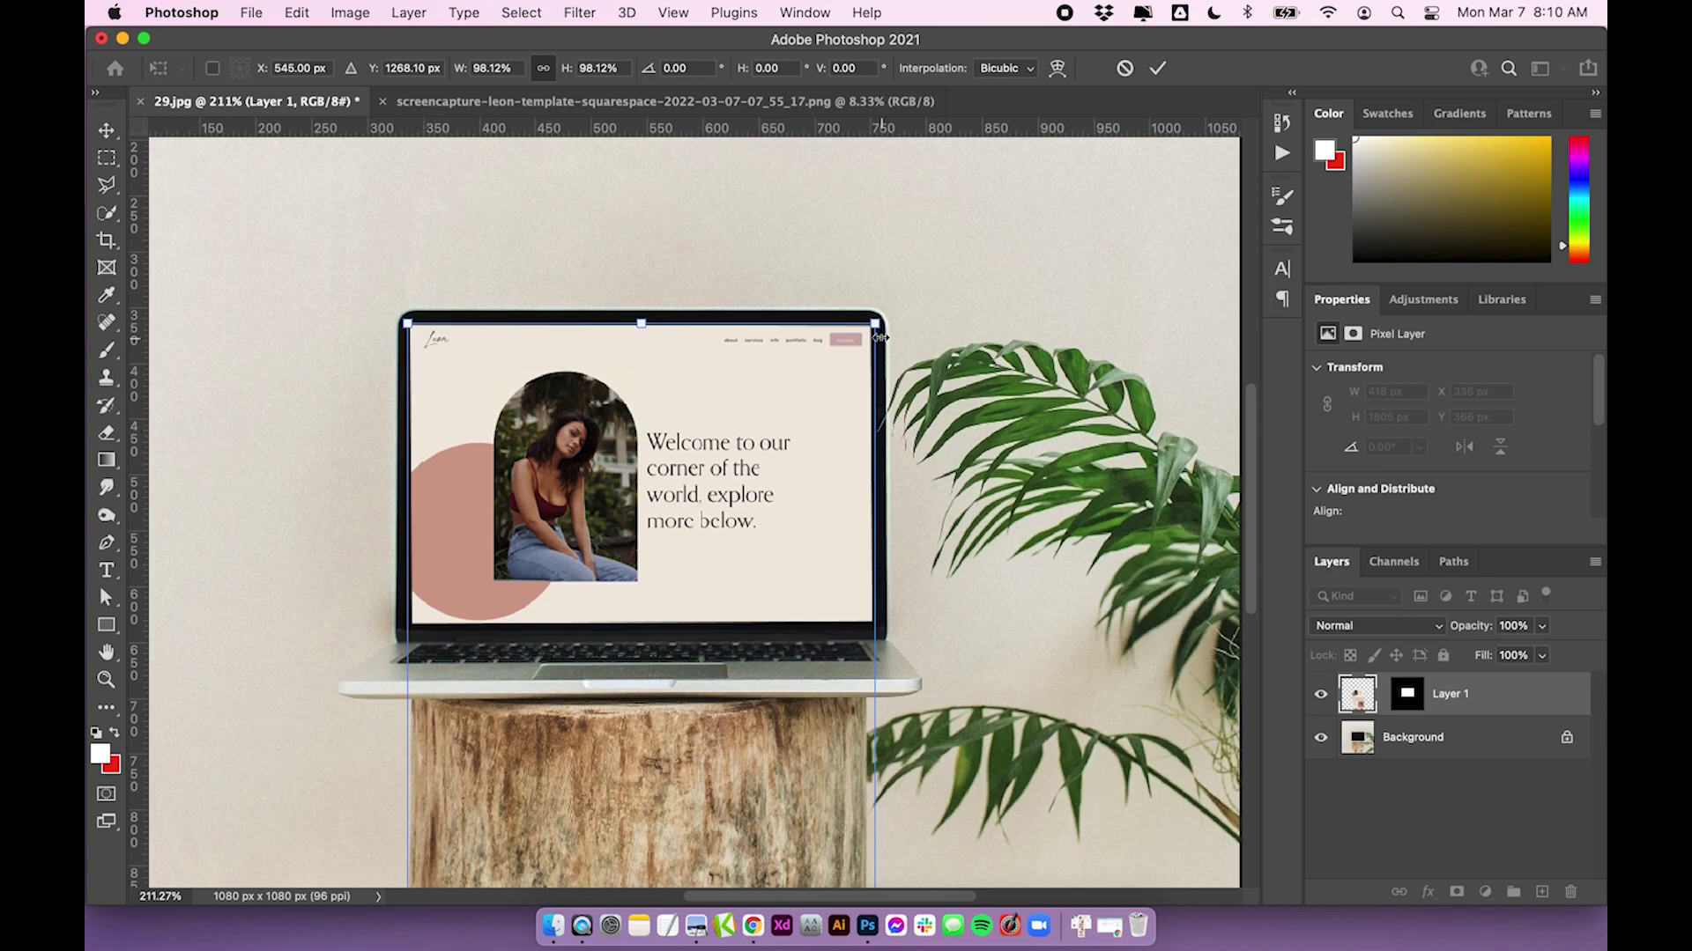
{"action": "mouse_move", "coordinate": [874, 323]}
{"action": "left_mouse_down"}
{"action": "mouse_move", "coordinate": [861, 383]}
{"action": "mouse_move", "coordinate": [877, 325]}
{"action": "left_mouse_up"}
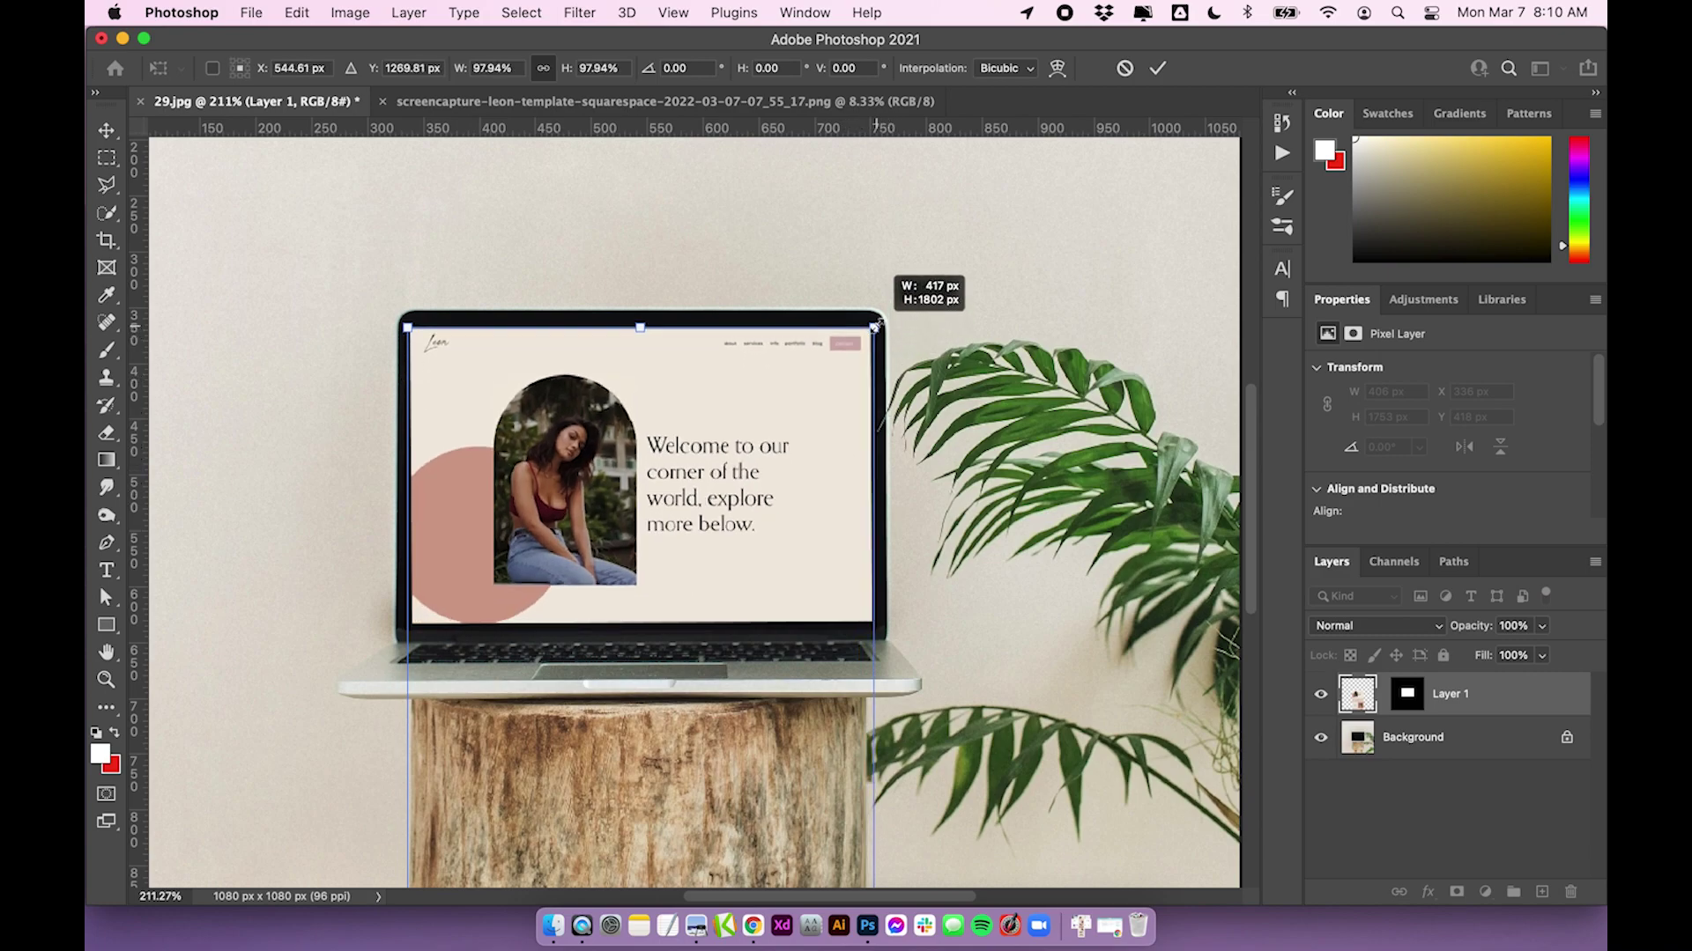
{"action": "key", "text": "Up"}
{"action": "key", "text": "Up"}
{"action": "key", "text": "Up"}
{"action": "key", "text": "Up"}
{"action": "key", "text": "Up"}
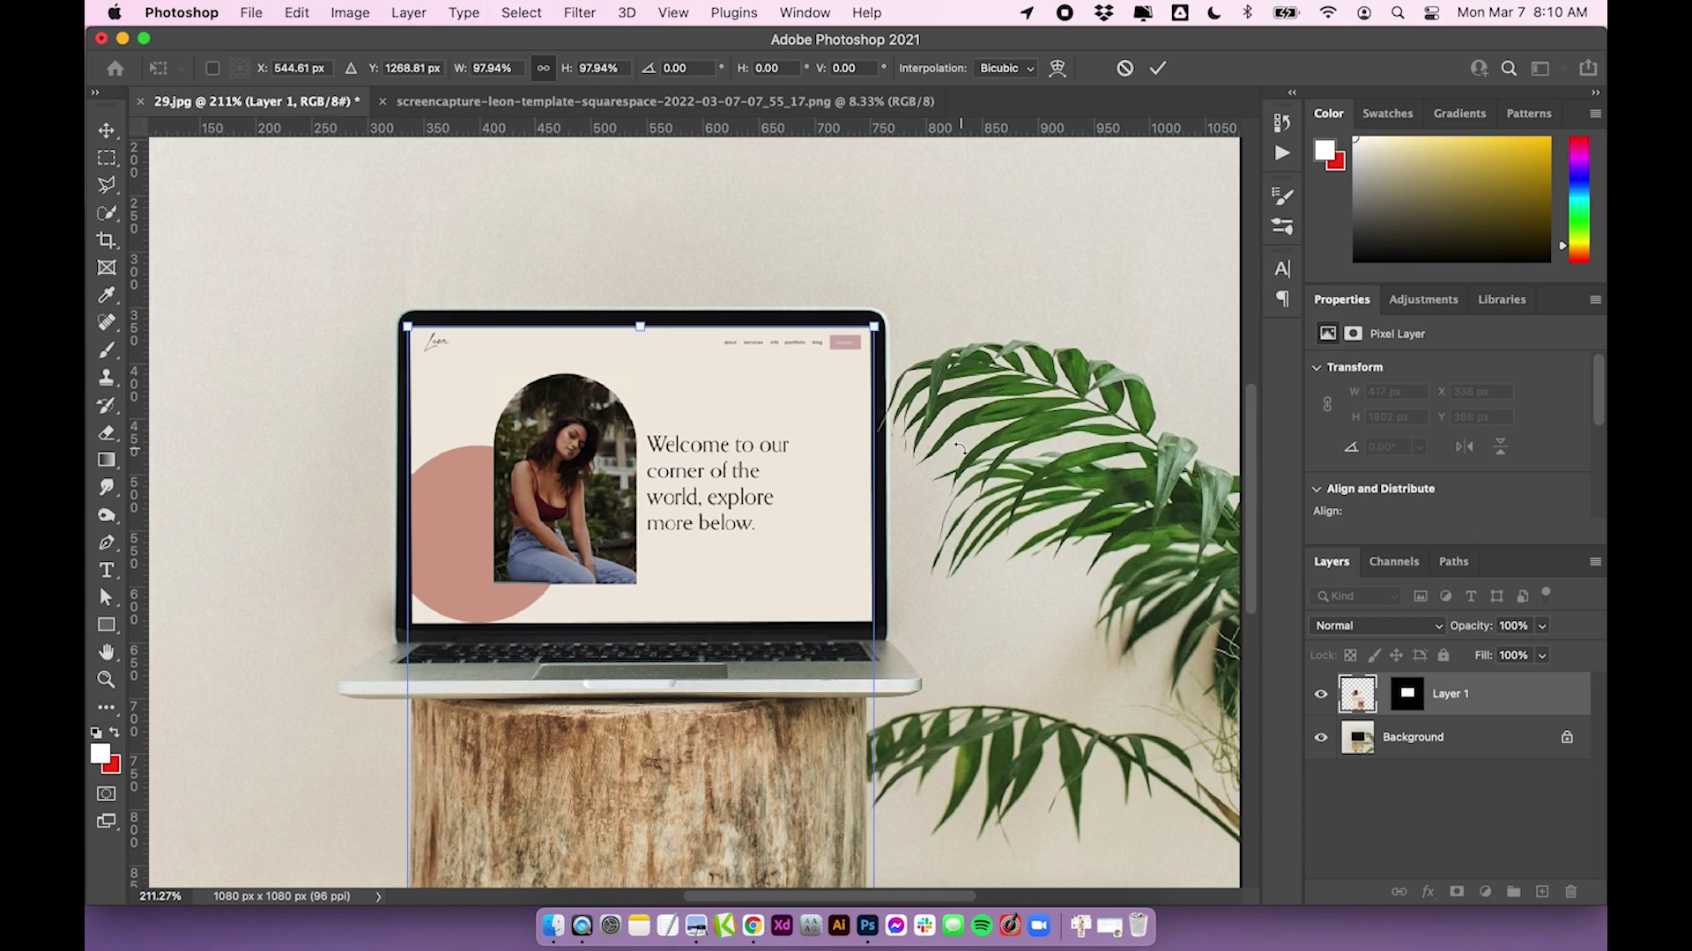
{"action": "key", "text": "Down"}
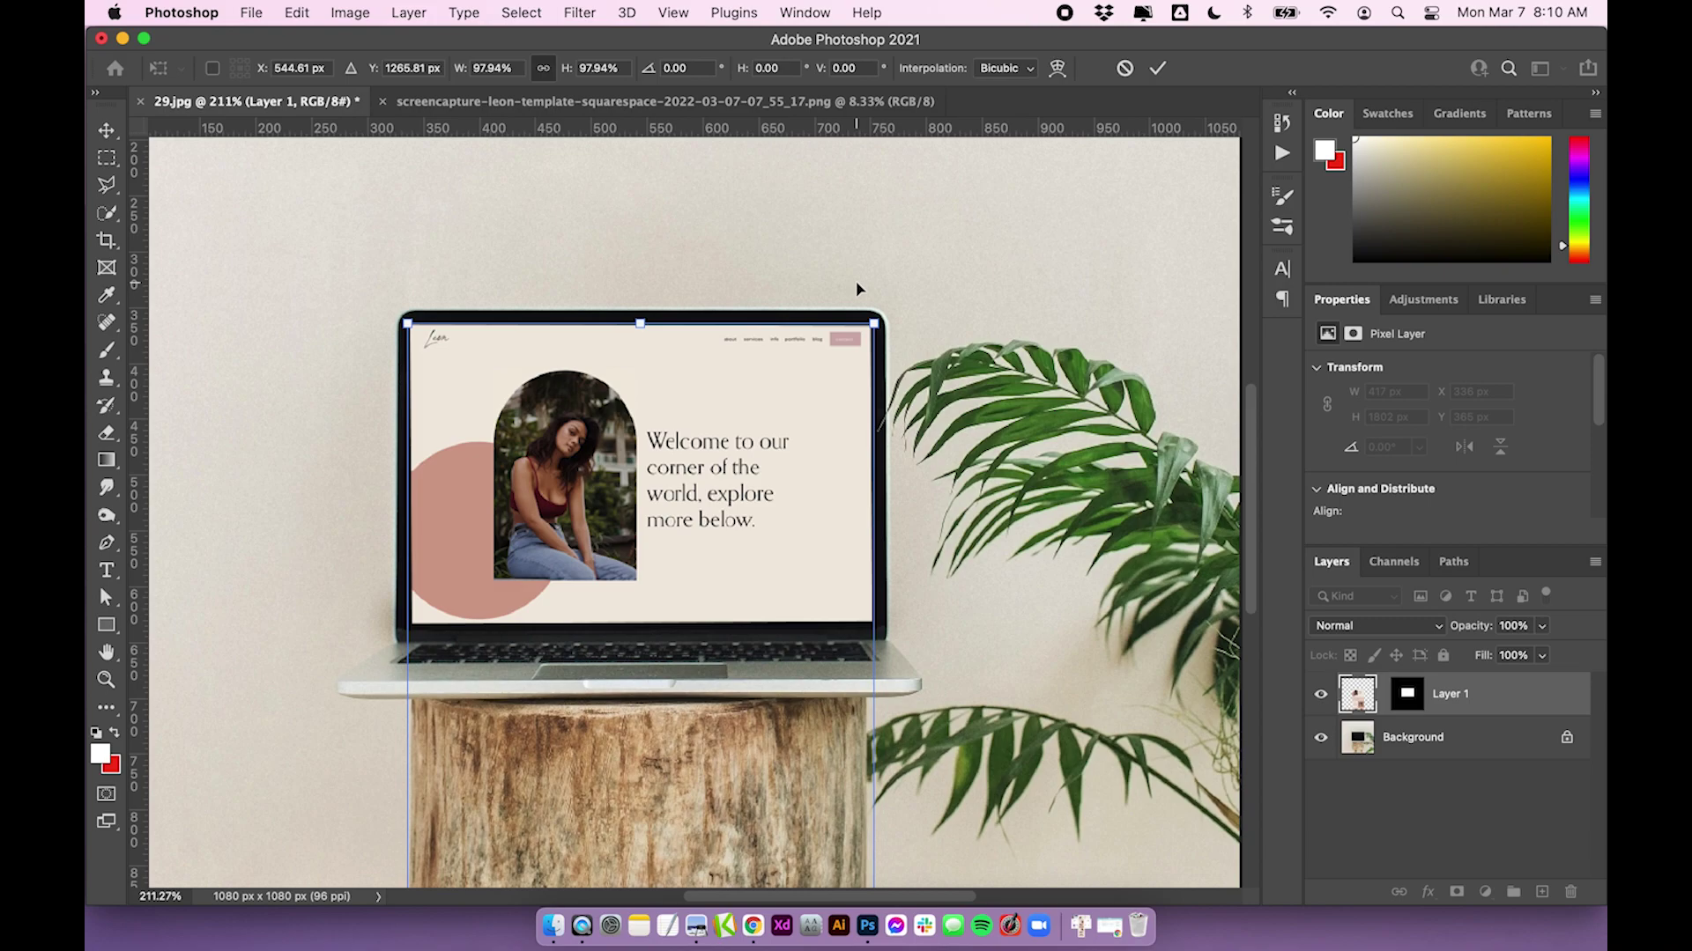
{"action": "left_click", "coordinate": [1155, 72]}
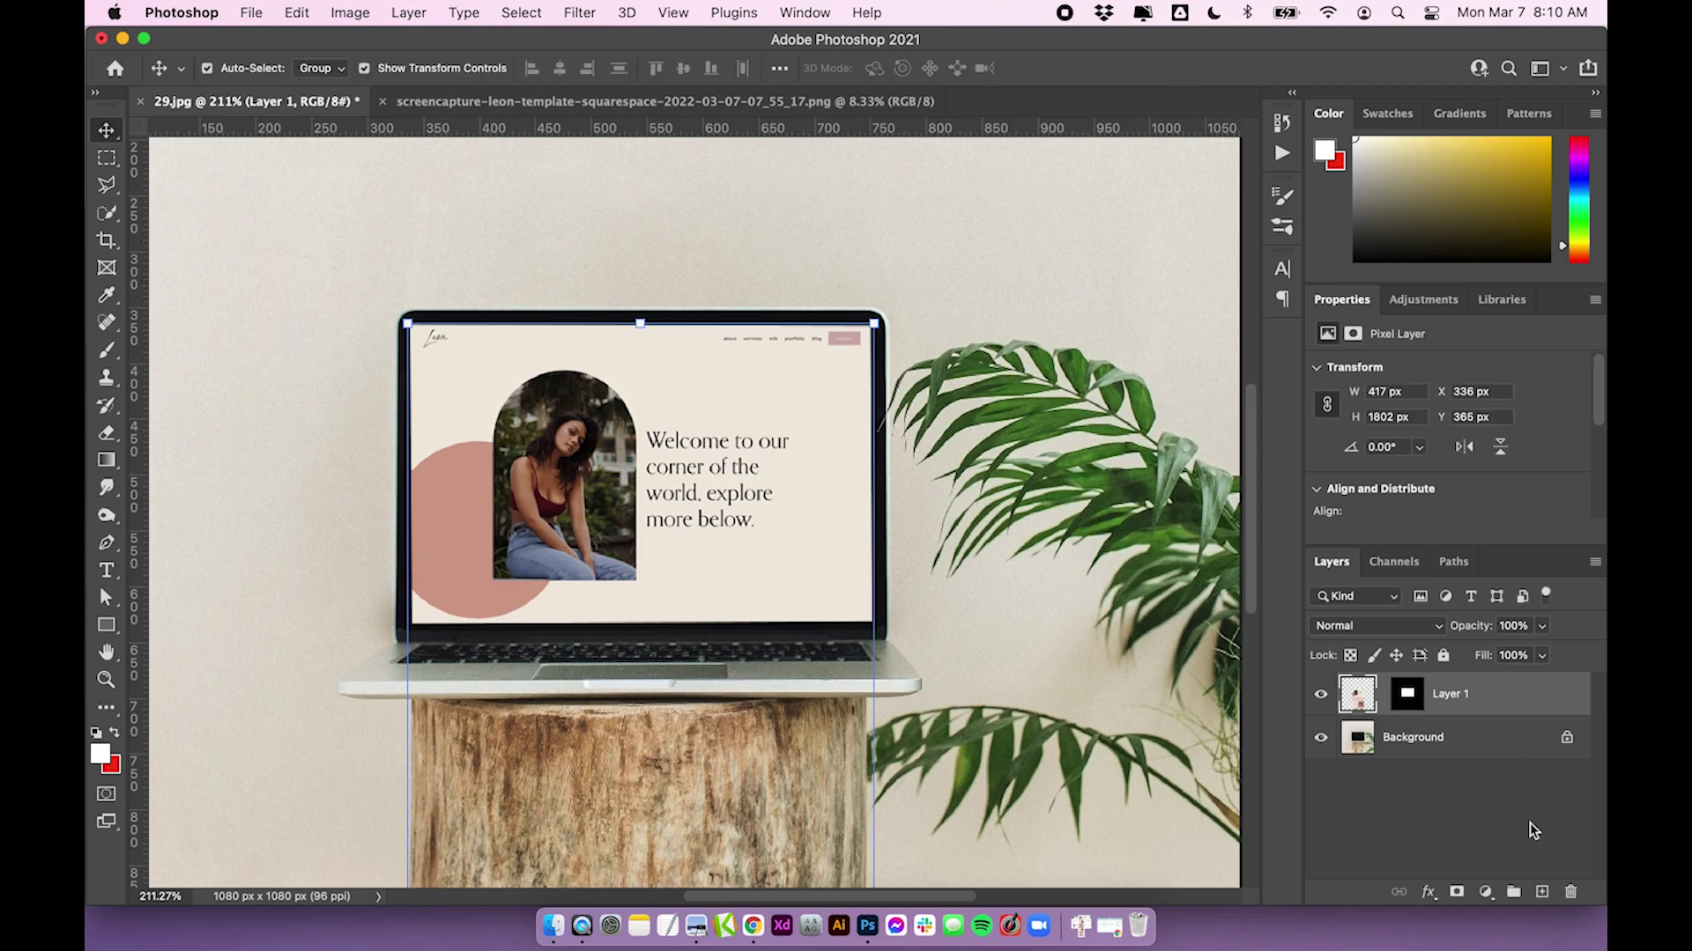
{"action": "left_click", "coordinate": [1451, 807]}
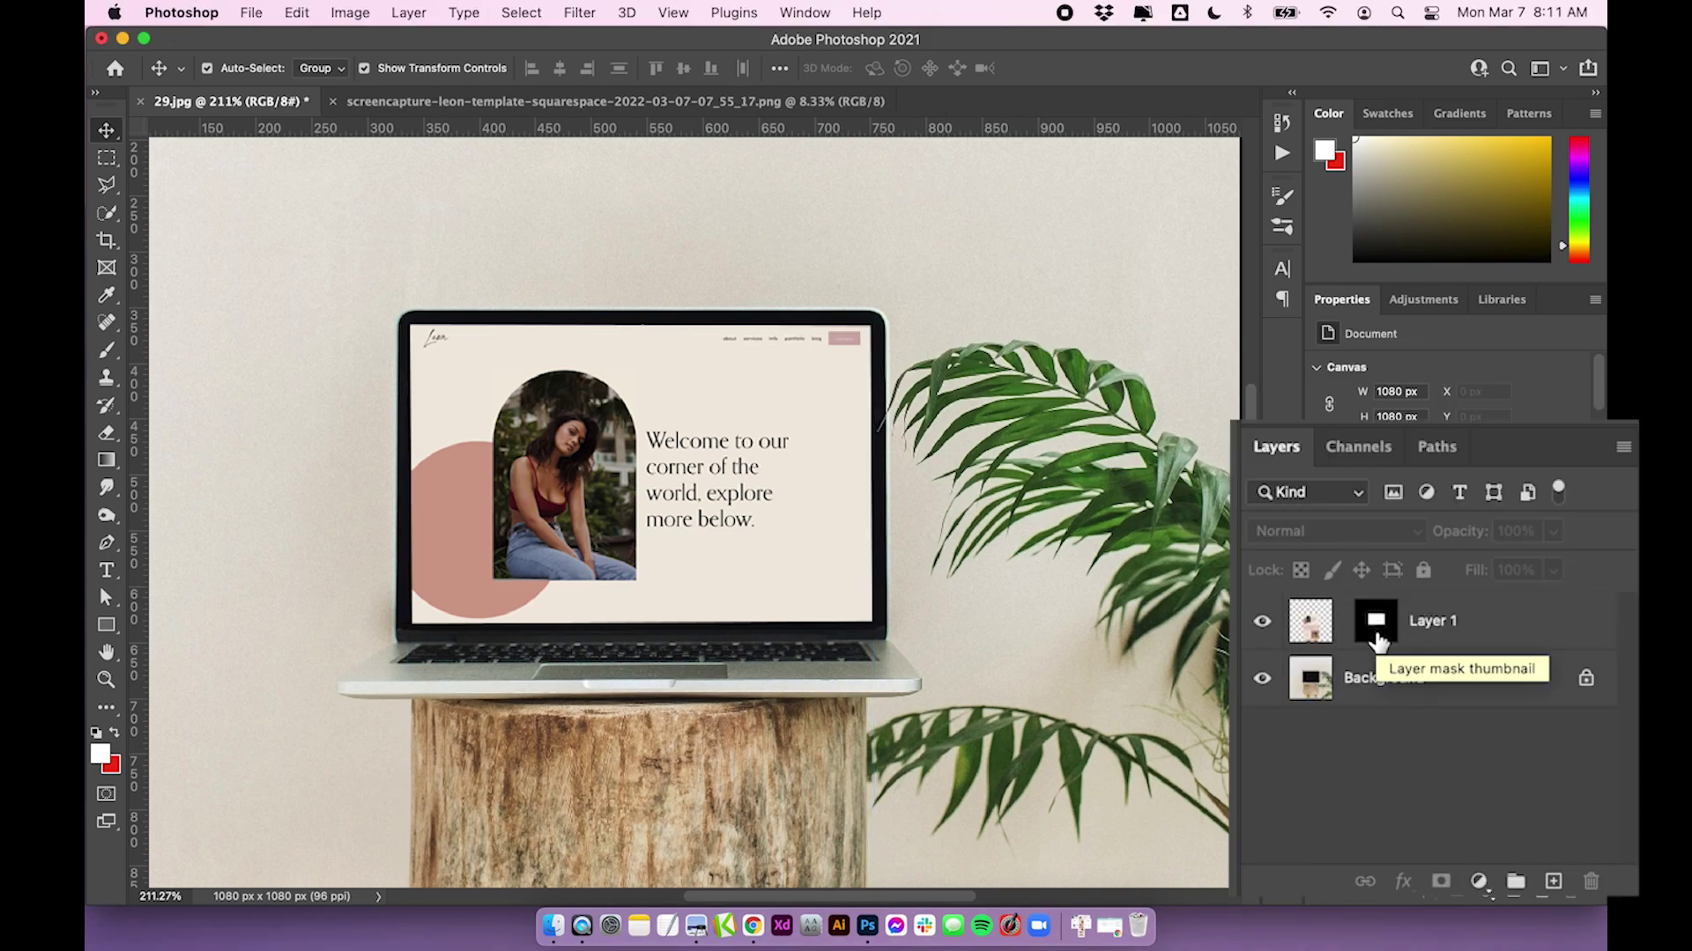
Show the Timeline panel via the Window menu and create a frame animation from the mockup
{"action": "left_click", "coordinate": [805, 13]}
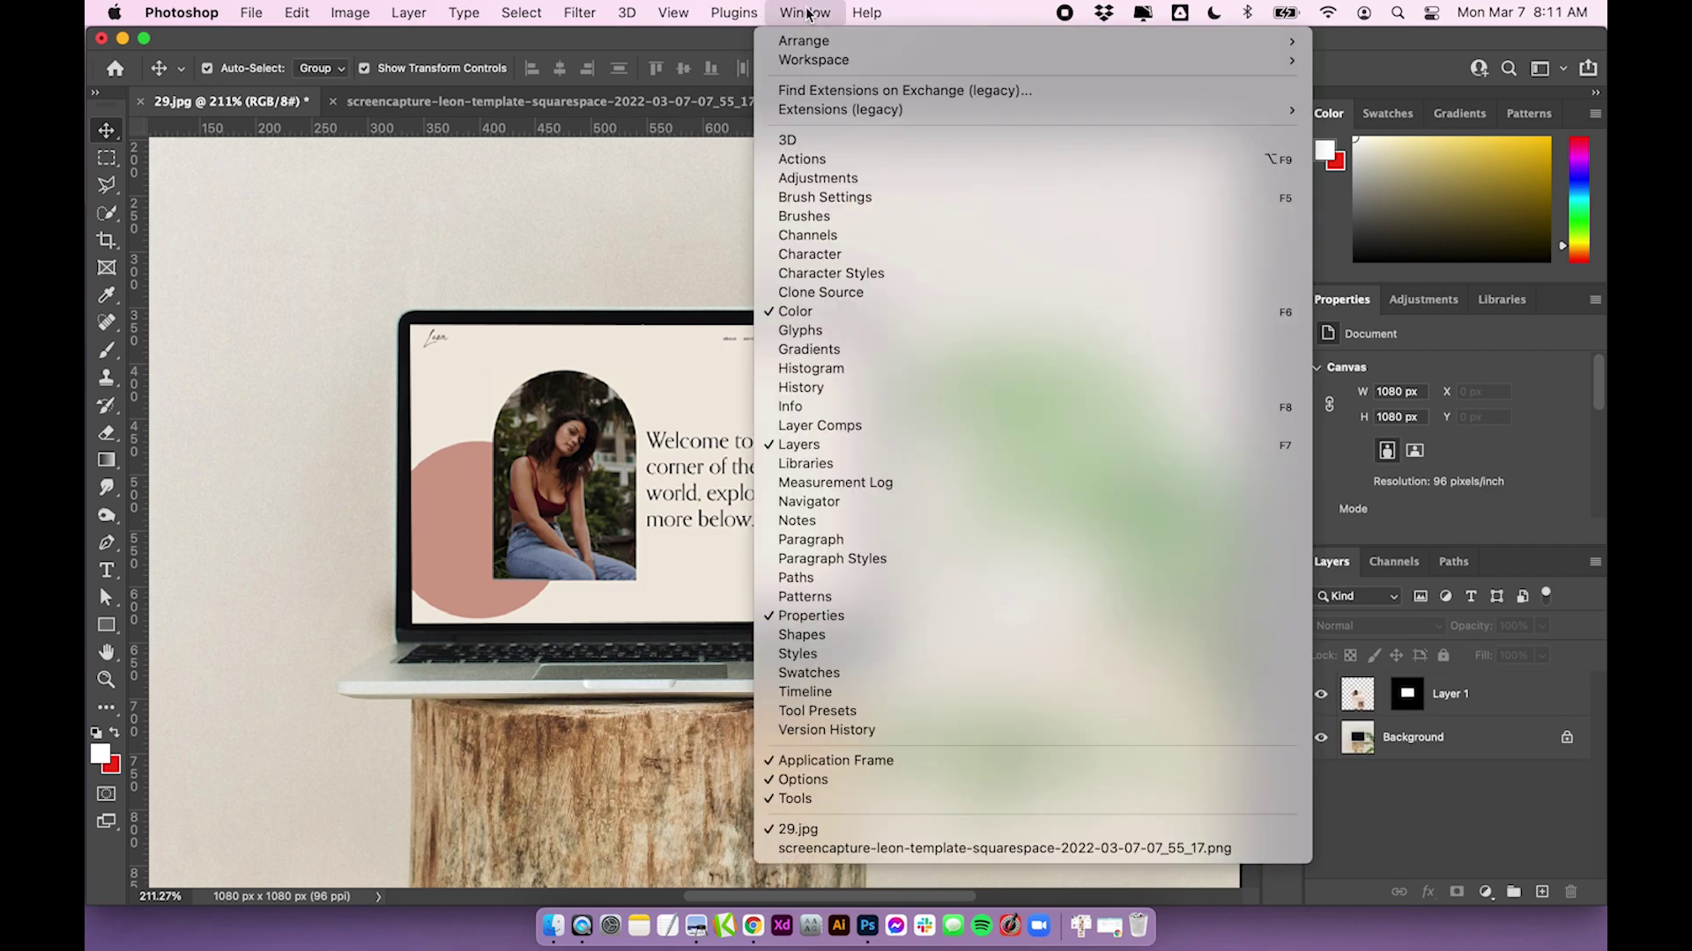
{"action": "left_click", "coordinate": [869, 690]}
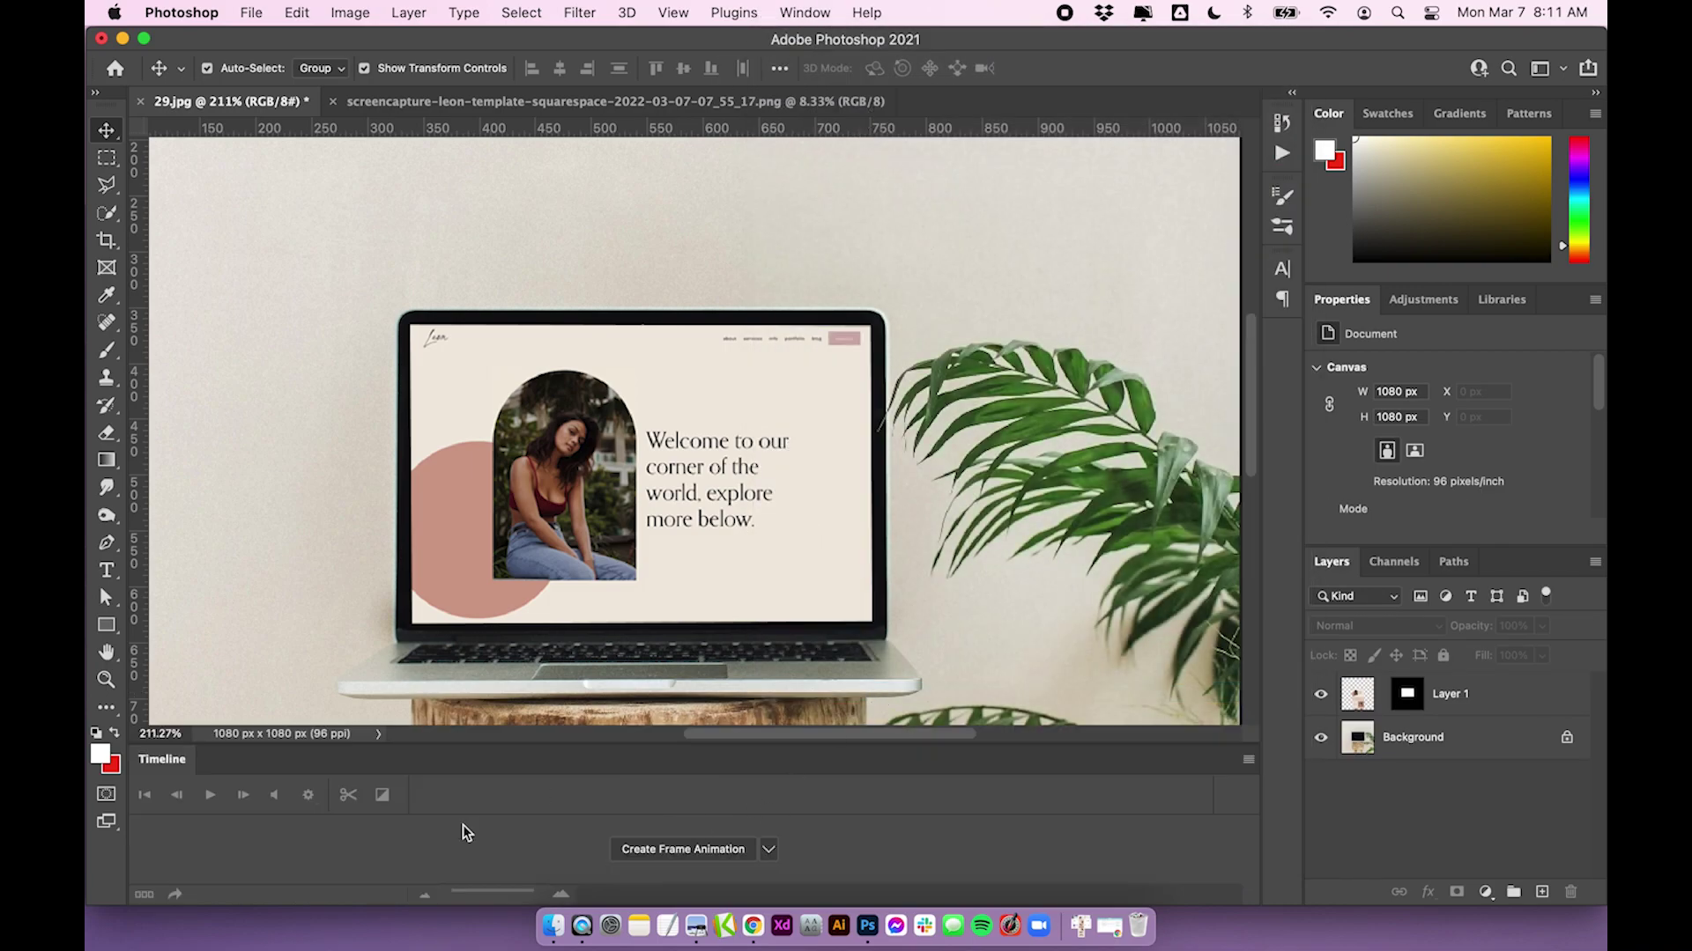
{"action": "left_click", "coordinate": [662, 851]}
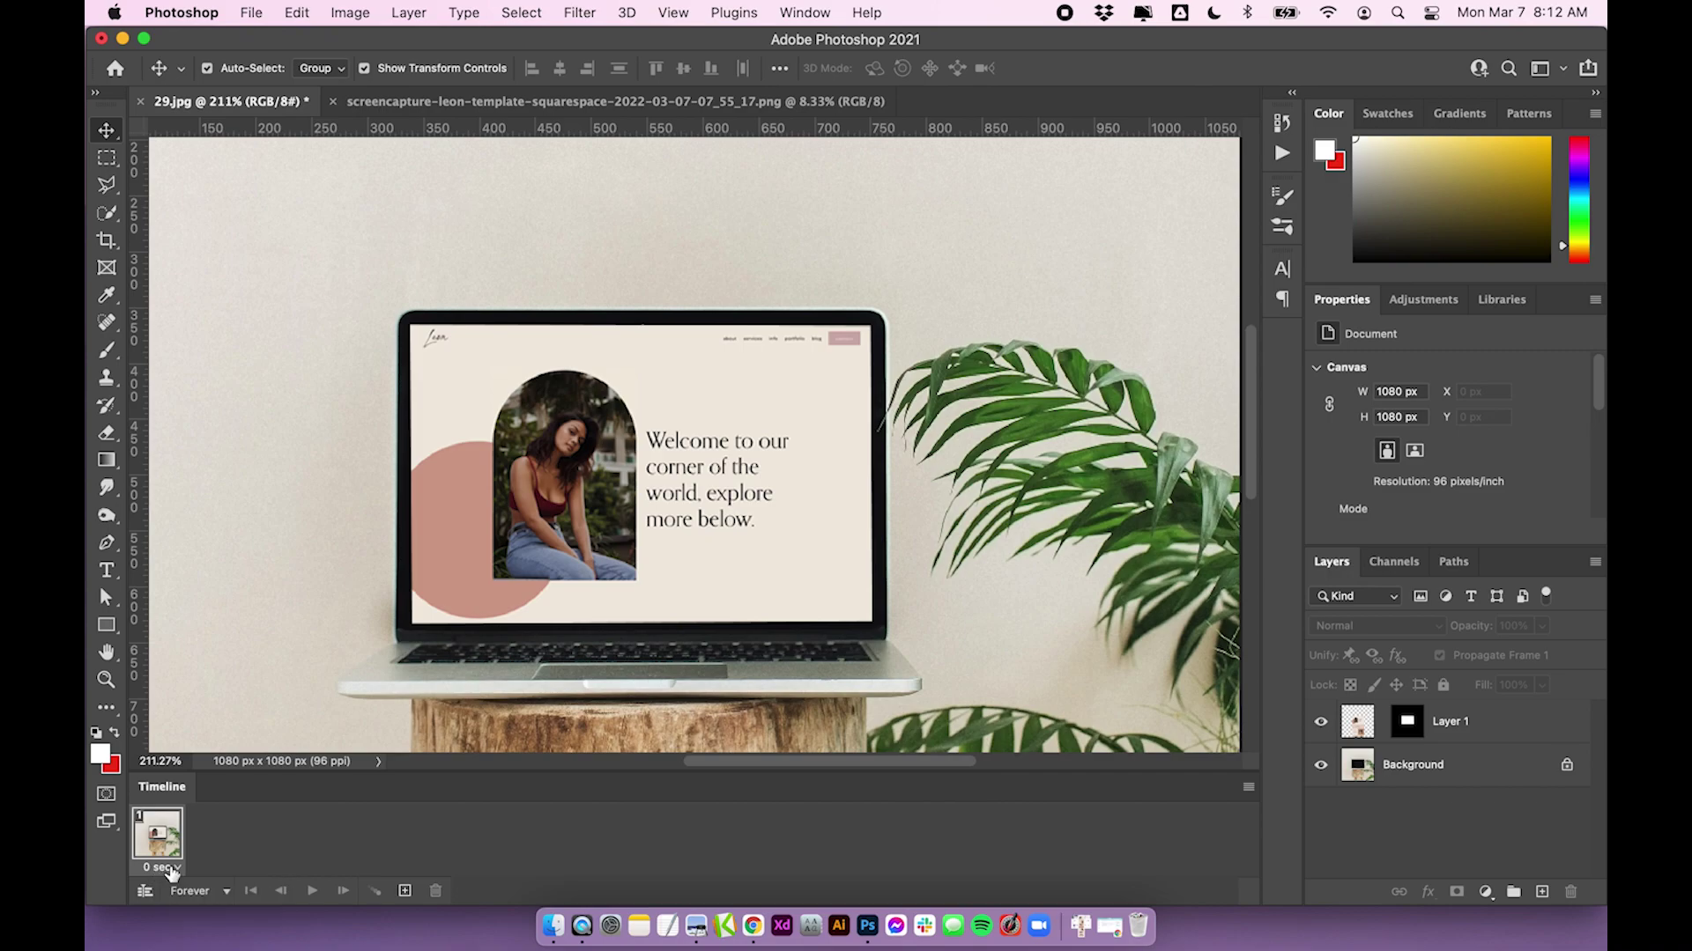
Give frame 1 a 0.1-second delay and duplicate it as frame 2
{"action": "left_click", "coordinate": [172, 870]}
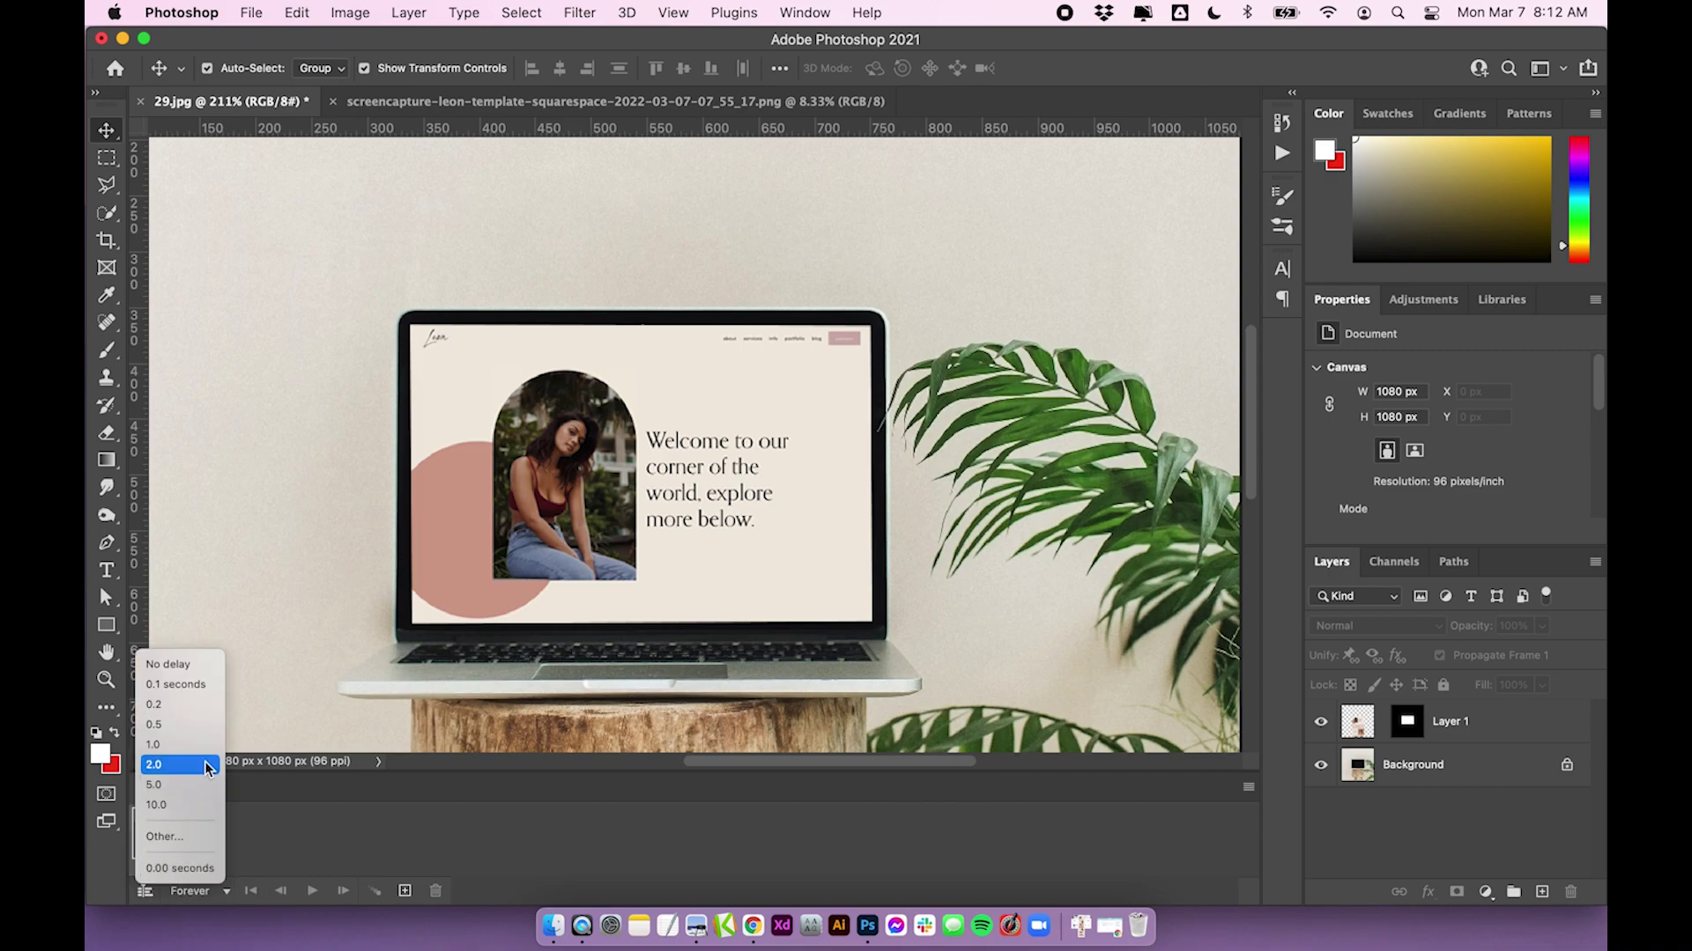
{"action": "left_click", "coordinate": [208, 688]}
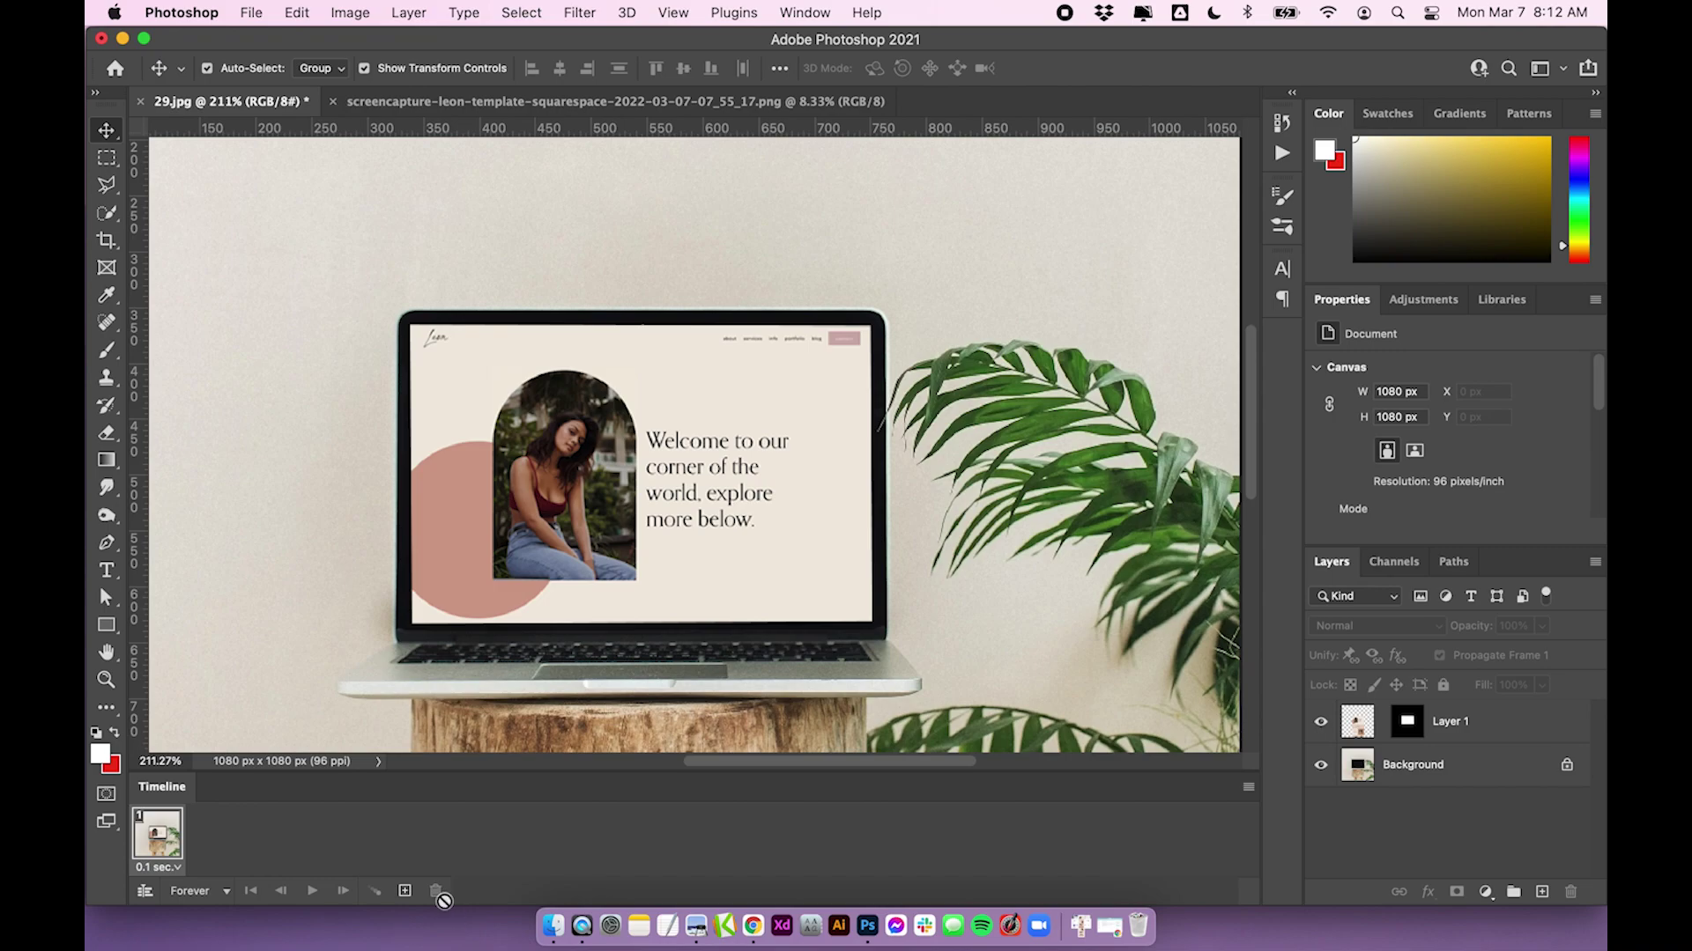
{"action": "left_click", "coordinate": [405, 891]}
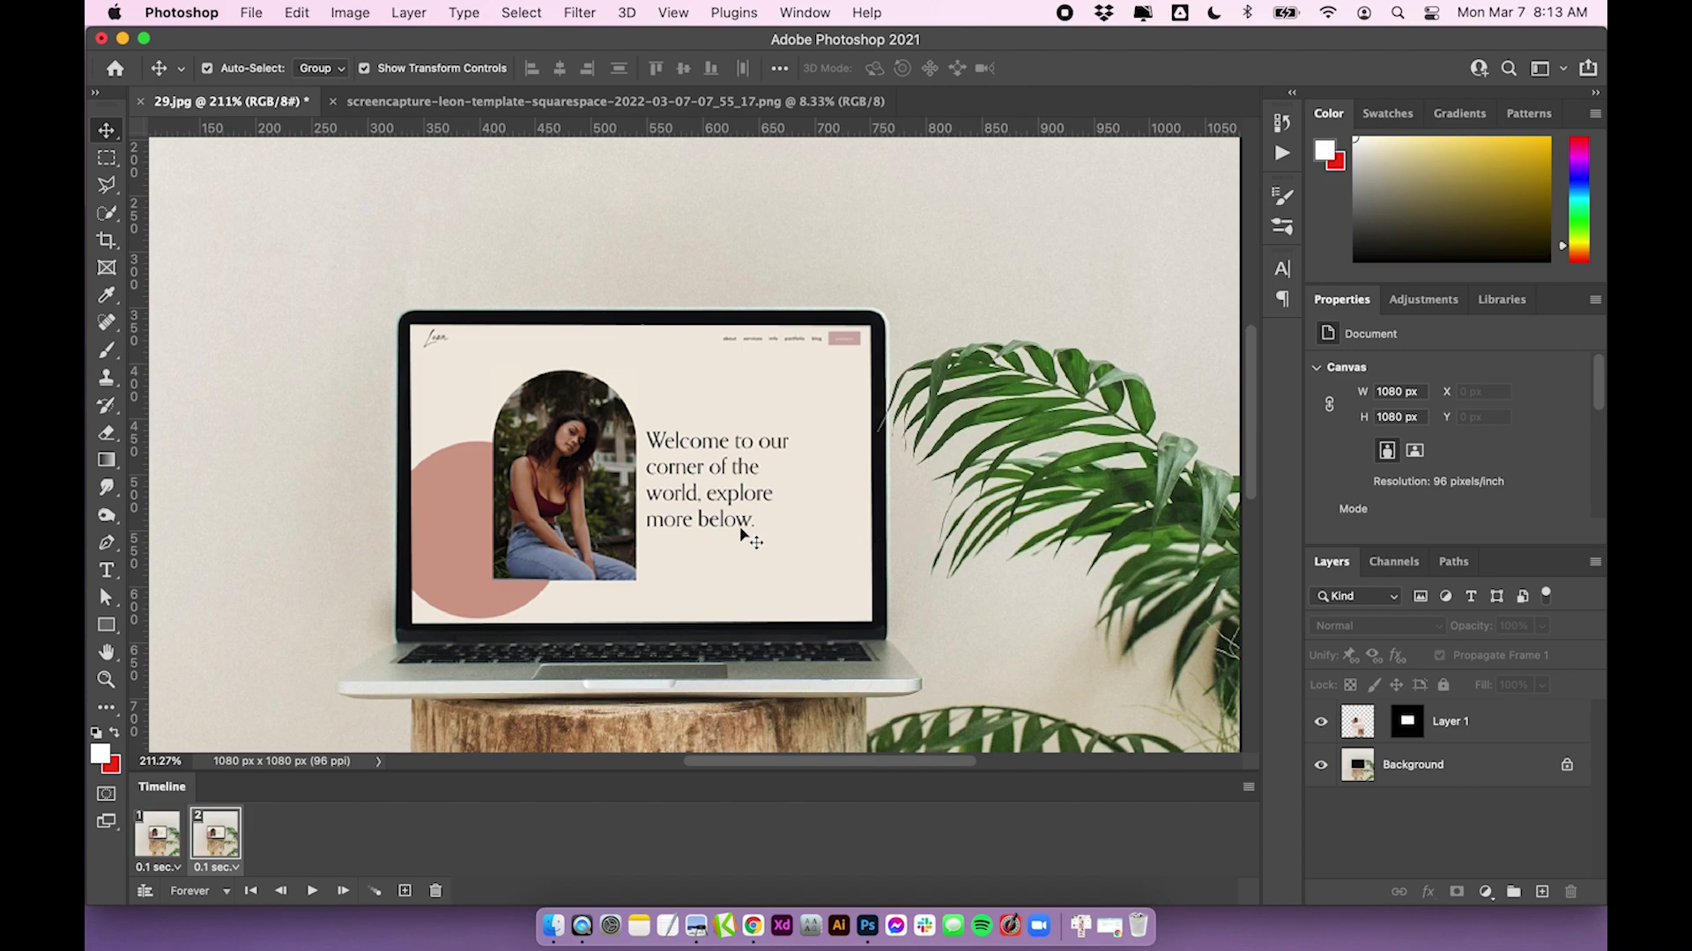
On frame 2, slide the website screenshot up until the page footer shows on the laptop screen
{"action": "left_click", "coordinate": [692, 481]}
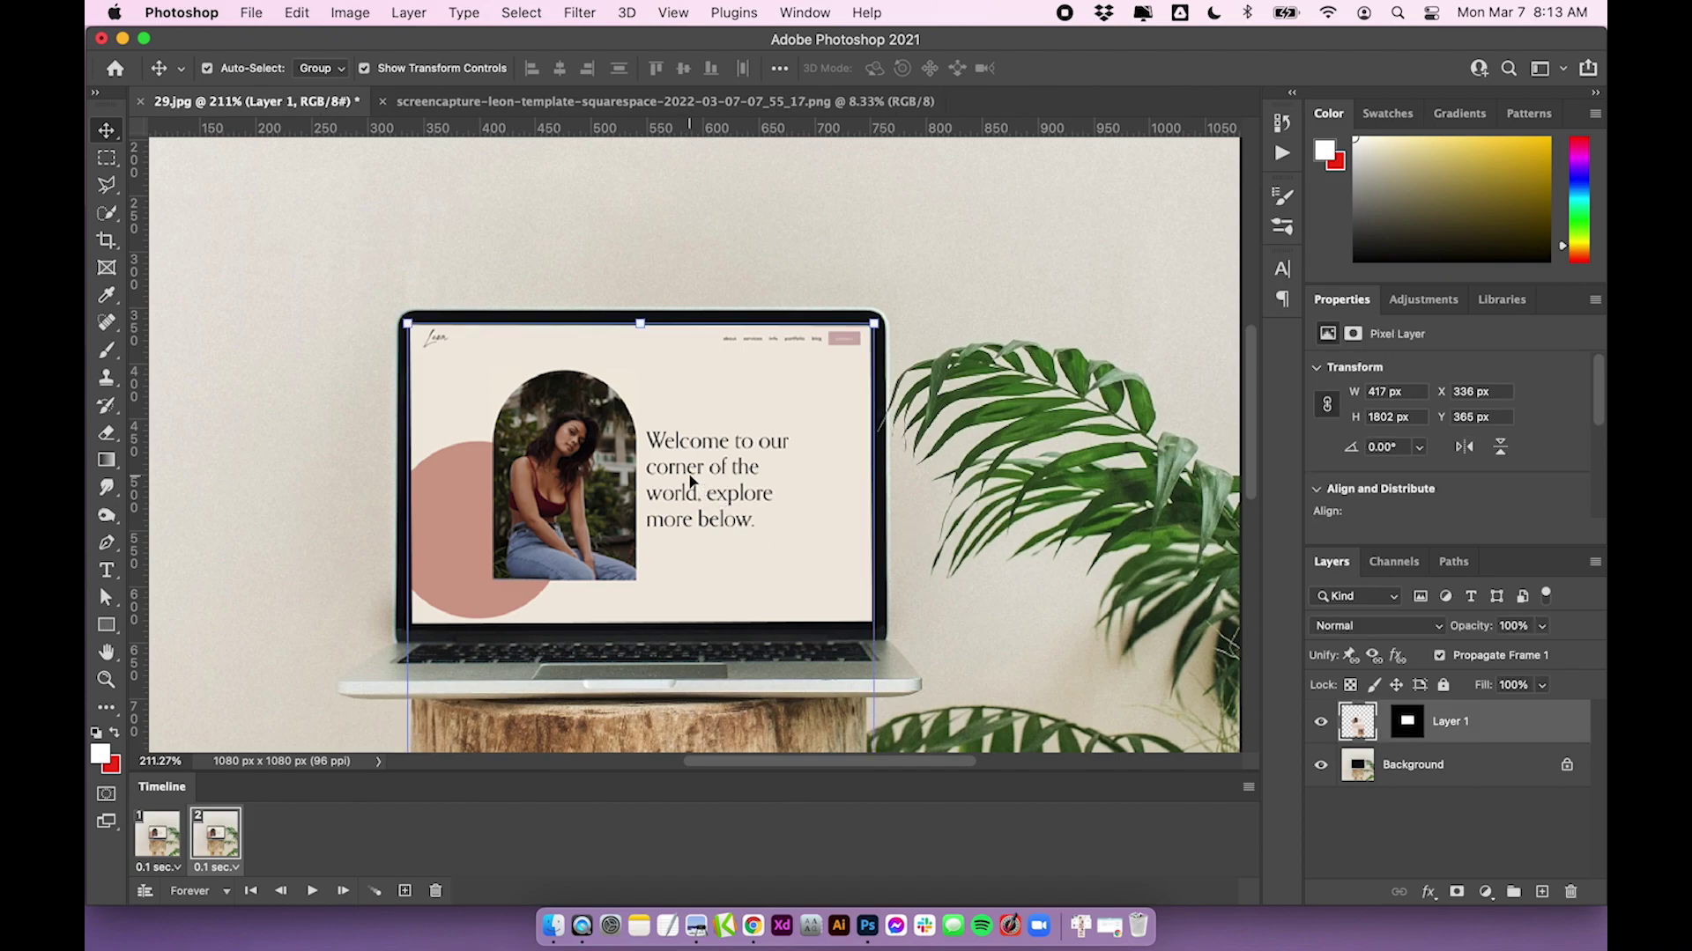
{"action": "scroll", "coordinate": [702, 540], "scroll_direction": "left", "scroll_amount": 2}
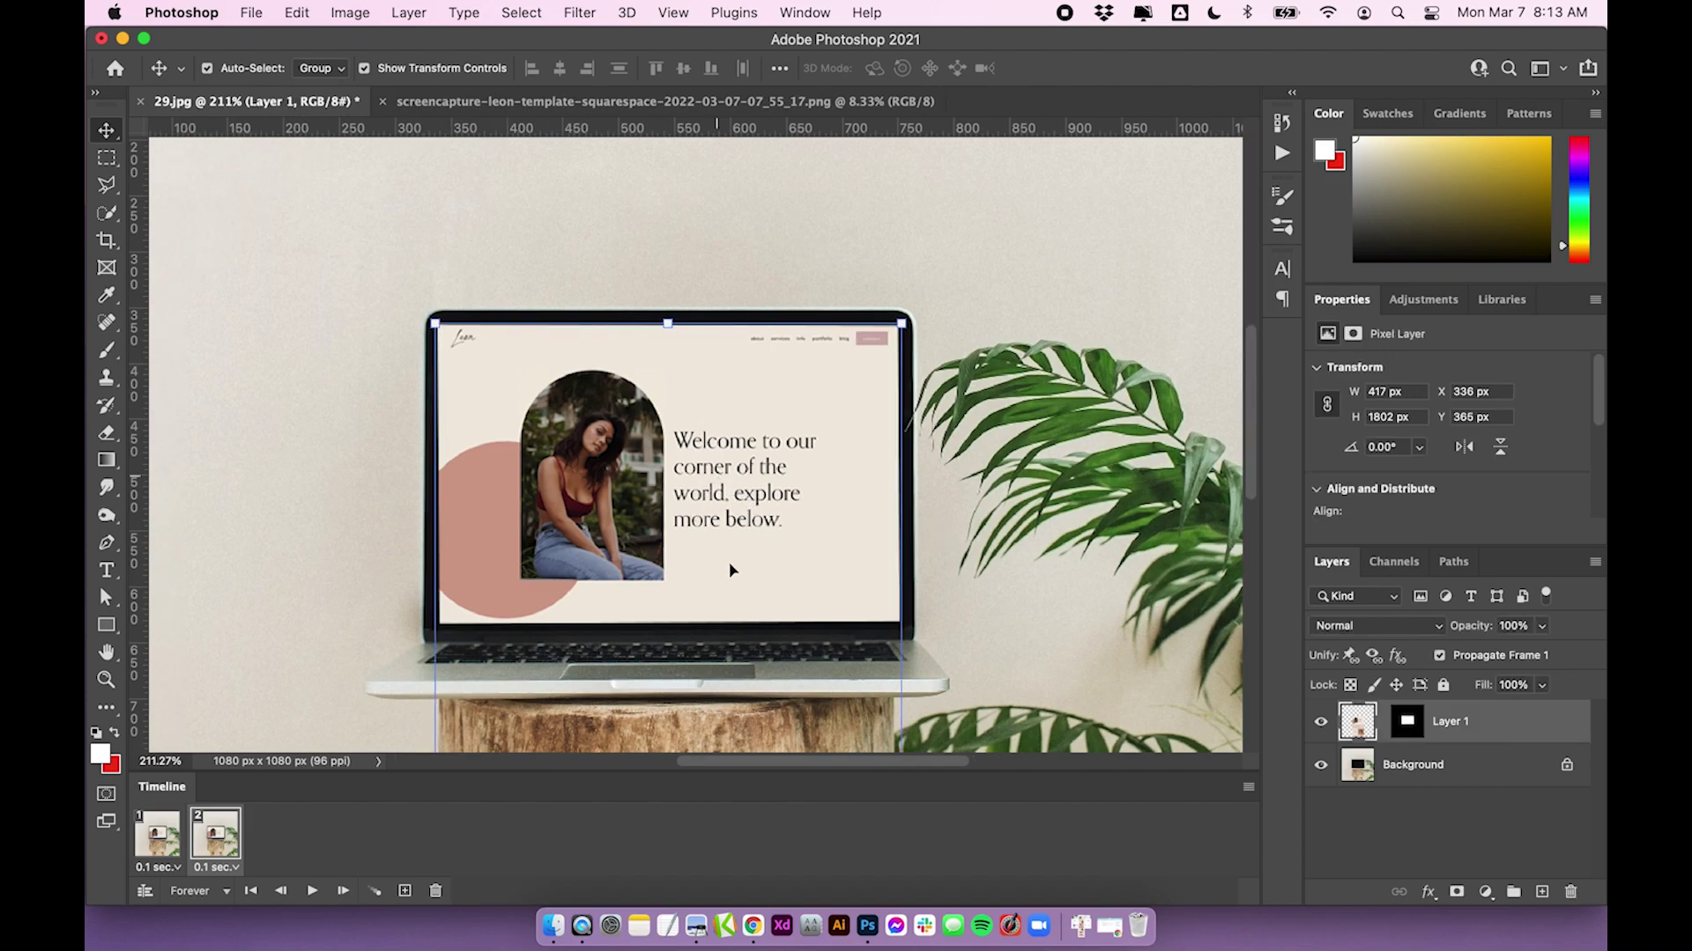
{"action": "scroll", "coordinate": [732, 570], "scroll_direction": "up", "scroll_amount": 1}
{"action": "left_click_drag", "start_coordinate": [732, 570], "coordinate": [823, 377]}
{"action": "key", "text": "super+z"}
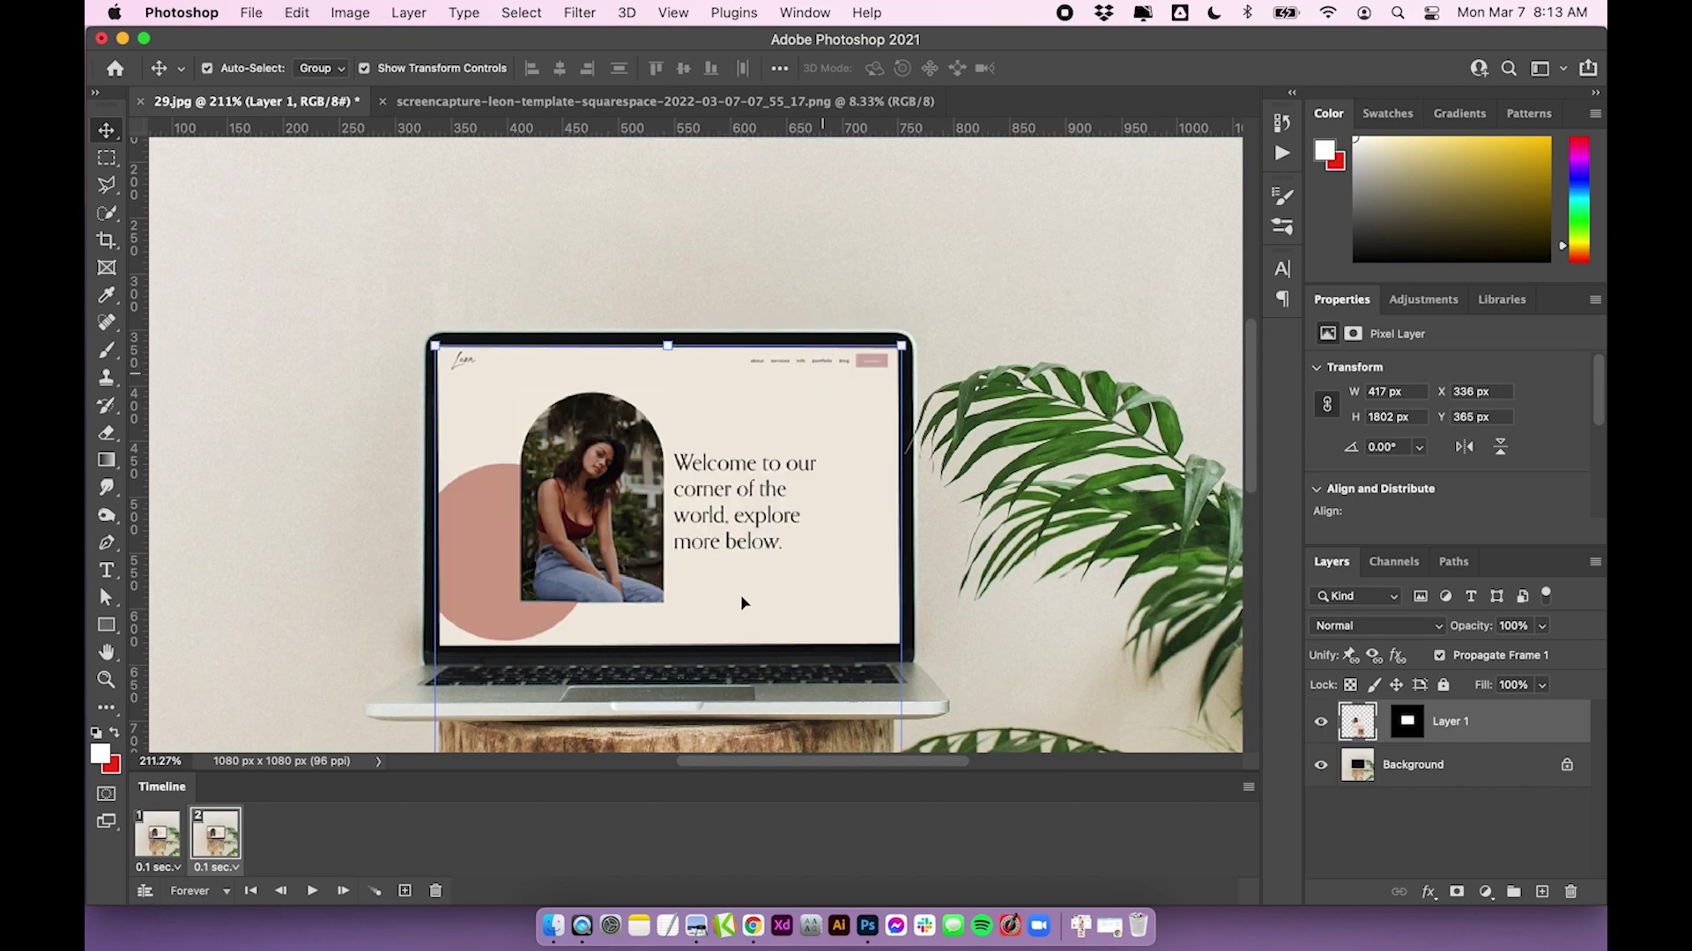
{"action": "mouse_move", "coordinate": [792, 523]}
{"action": "left_mouse_down"}
{"action": "mouse_move", "coordinate": [779, 526]}
{"action": "mouse_move", "coordinate": [749, 397]}
{"action": "mouse_move", "coordinate": [781, 333]}
{"action": "mouse_move", "coordinate": [881, 414]}
{"action": "mouse_move", "coordinate": [611, 480]}
{"action": "mouse_move", "coordinate": [763, 226]}
{"action": "mouse_move", "coordinate": [795, 353]}
{"action": "mouse_move", "coordinate": [793, 211]}
{"action": "mouse_move", "coordinate": [823, 291]}
{"action": "mouse_move", "coordinate": [791, 436]}
{"action": "mouse_move", "coordinate": [793, 220]}
{"action": "left_mouse_up"}
{"action": "scroll", "coordinate": [823, 291], "scroll_direction": "down", "scroll_amount": 2}
{"action": "left_click_drag", "start_coordinate": [784, 440], "coordinate": [789, 177]}
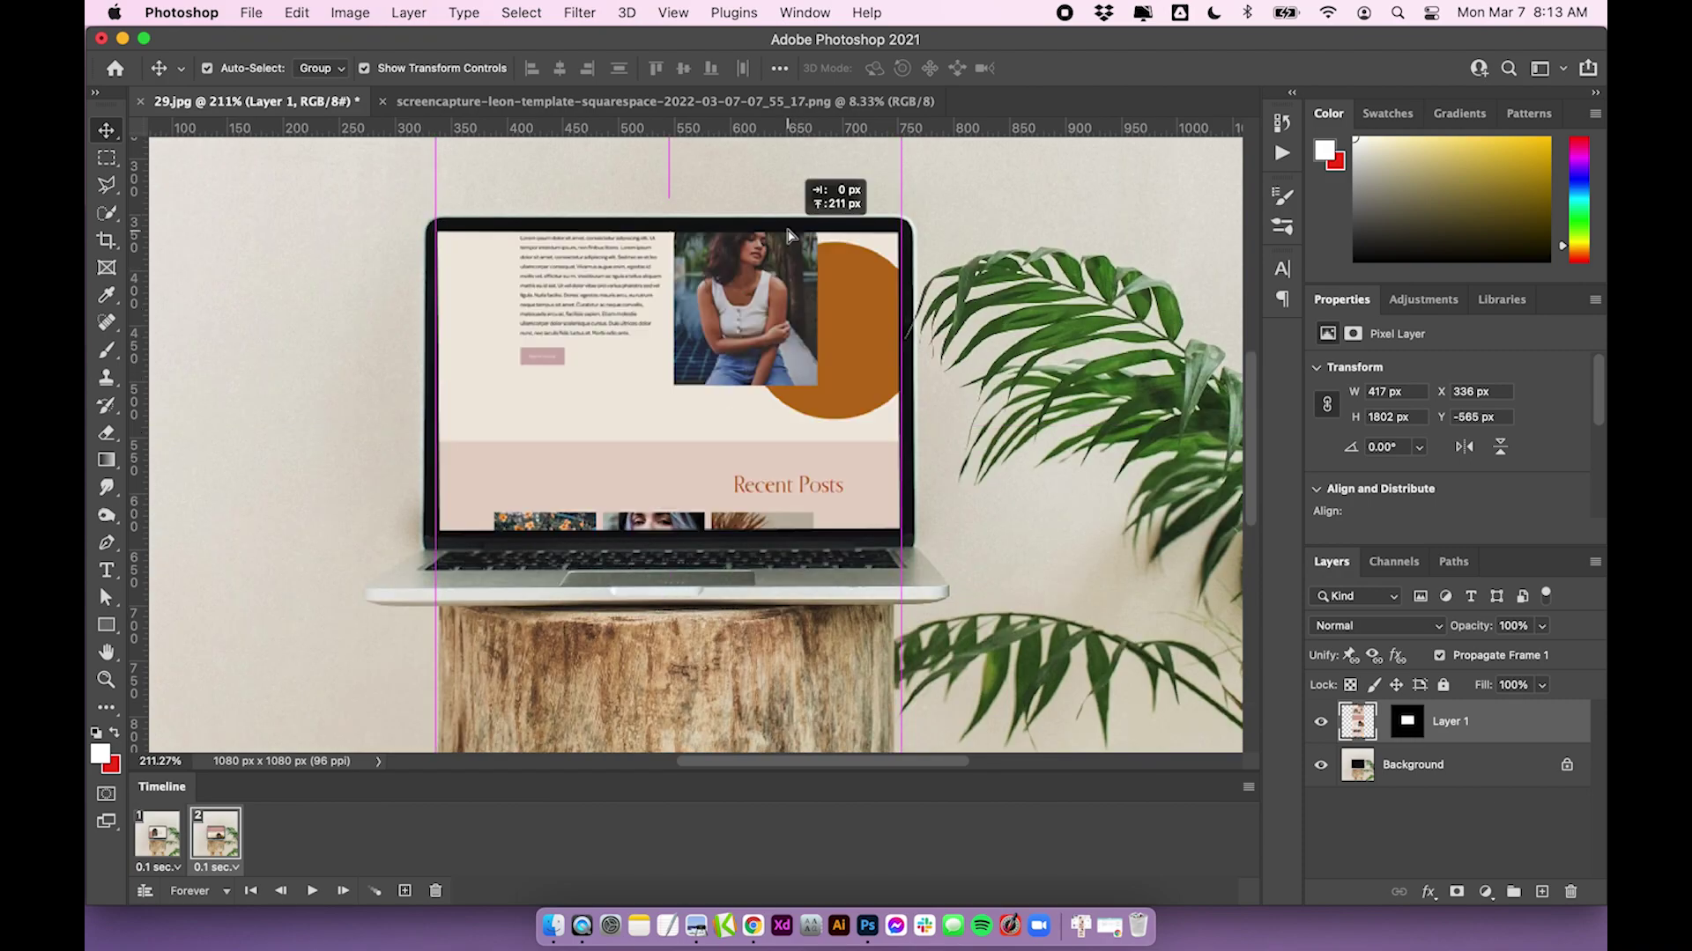
{"action": "left_click_drag", "start_coordinate": [776, 442], "coordinate": [775, 282]}
{"action": "mouse_move", "coordinate": [770, 480]}
{"action": "left_mouse_down"}
{"action": "mouse_move", "coordinate": [786, 276]}
{"action": "mouse_move", "coordinate": [761, 453]}
{"action": "left_mouse_up"}
{"action": "key", "text": "Down"}
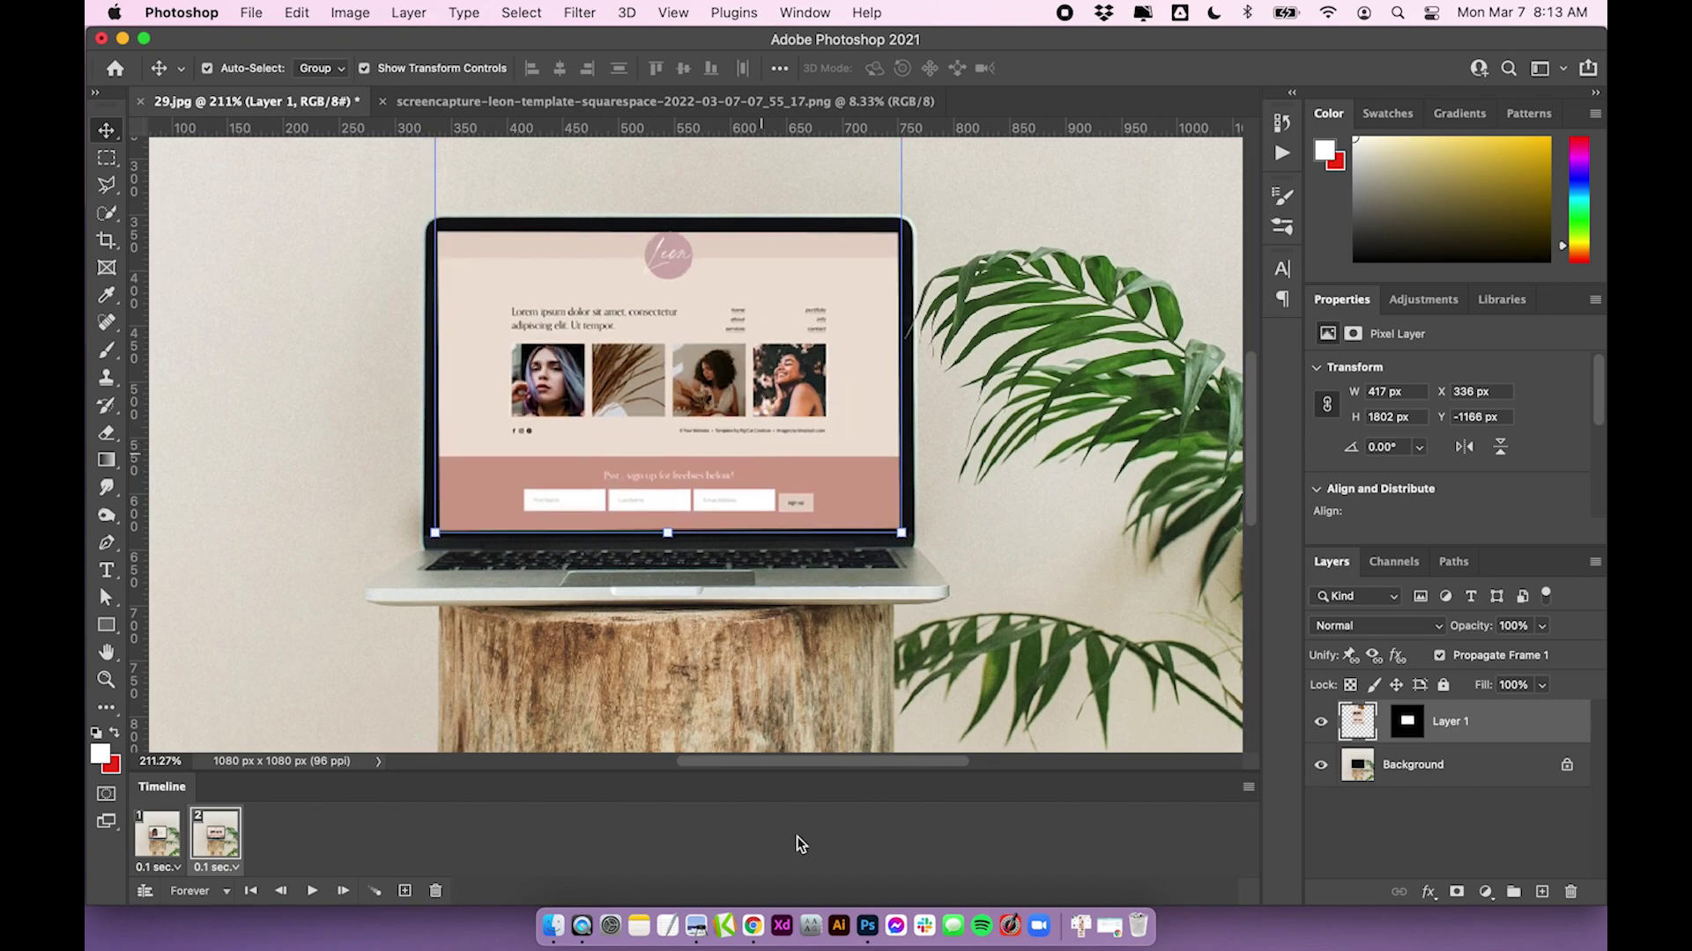
Compare frames 1 and 2, then bring up the Tween dialog
{"action": "left_click", "coordinate": [166, 837]}
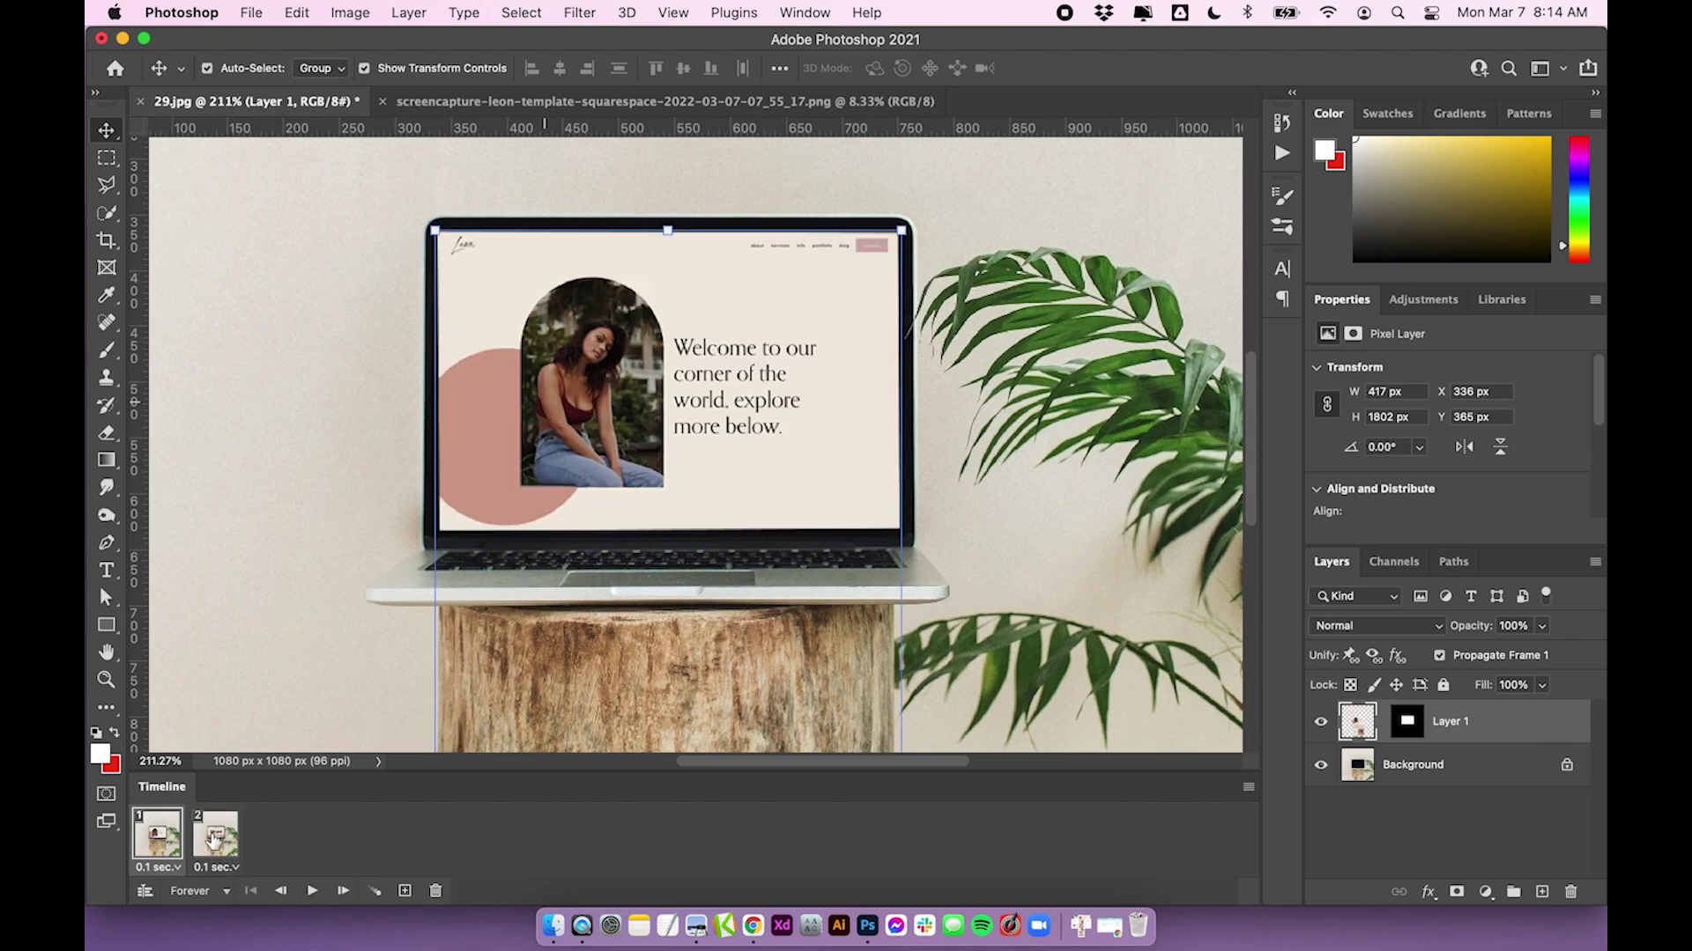
{"action": "left_click", "coordinate": [220, 841]}
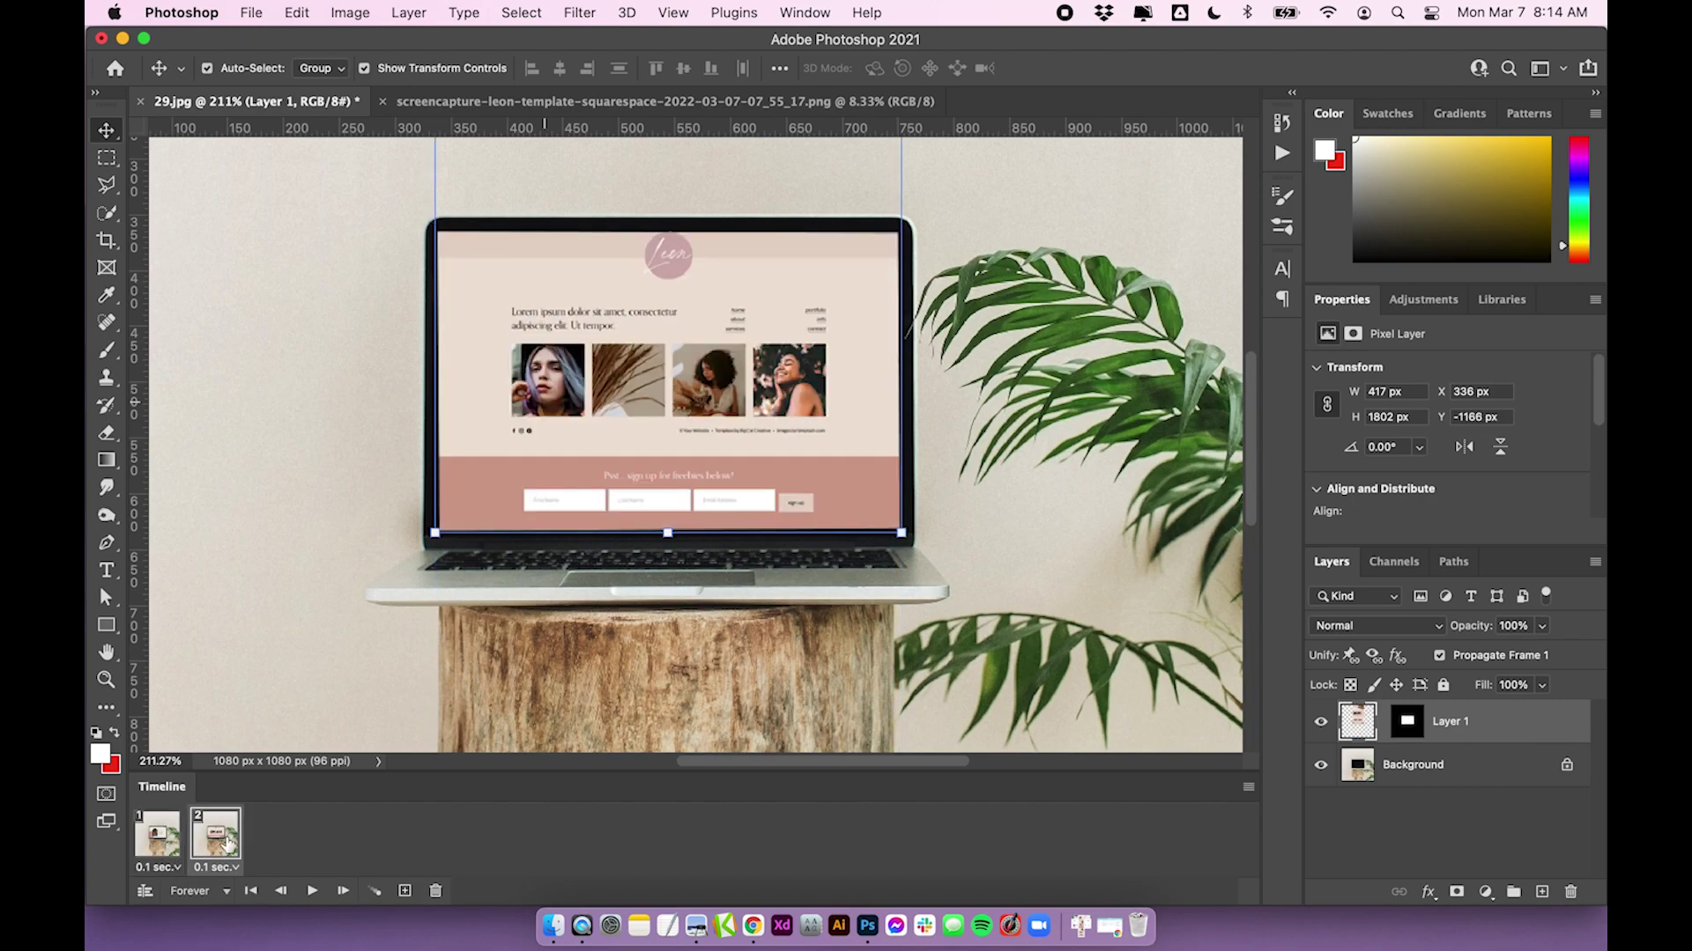
{"action": "left_click", "coordinate": [373, 887]}
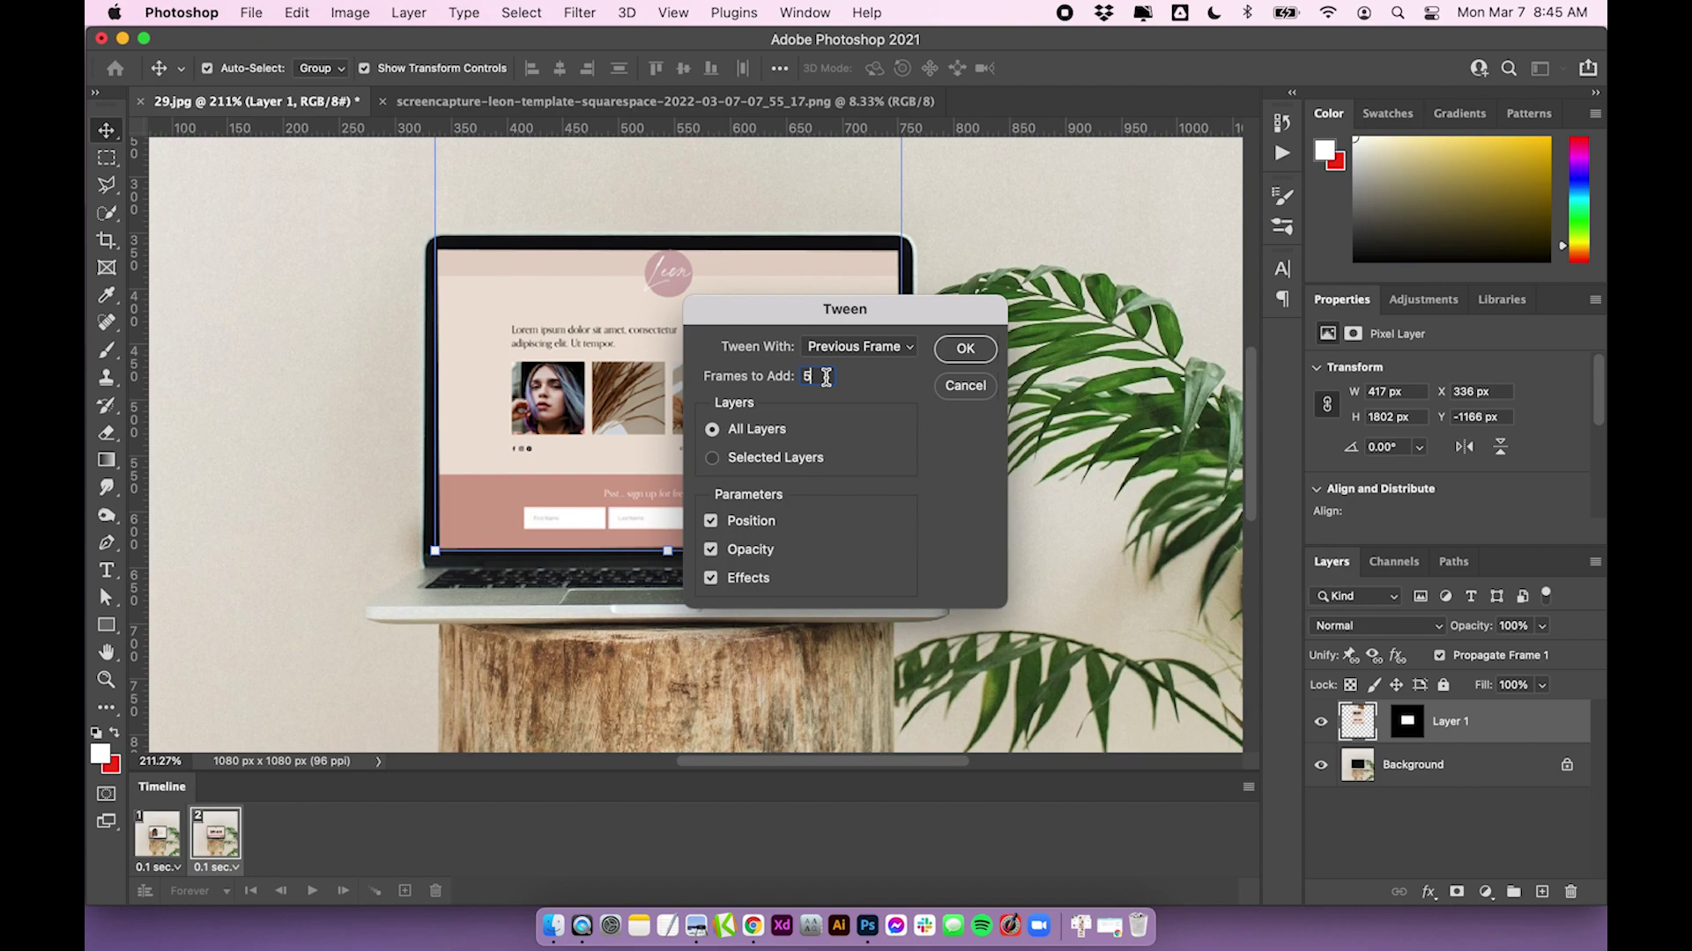
Tween 20 in-between frames, giving a 22-frame scroll animation
{"action": "key", "text": "BackSpace"}
{"action": "type", "text": "20"}
{"action": "left_click", "coordinate": [976, 351]}
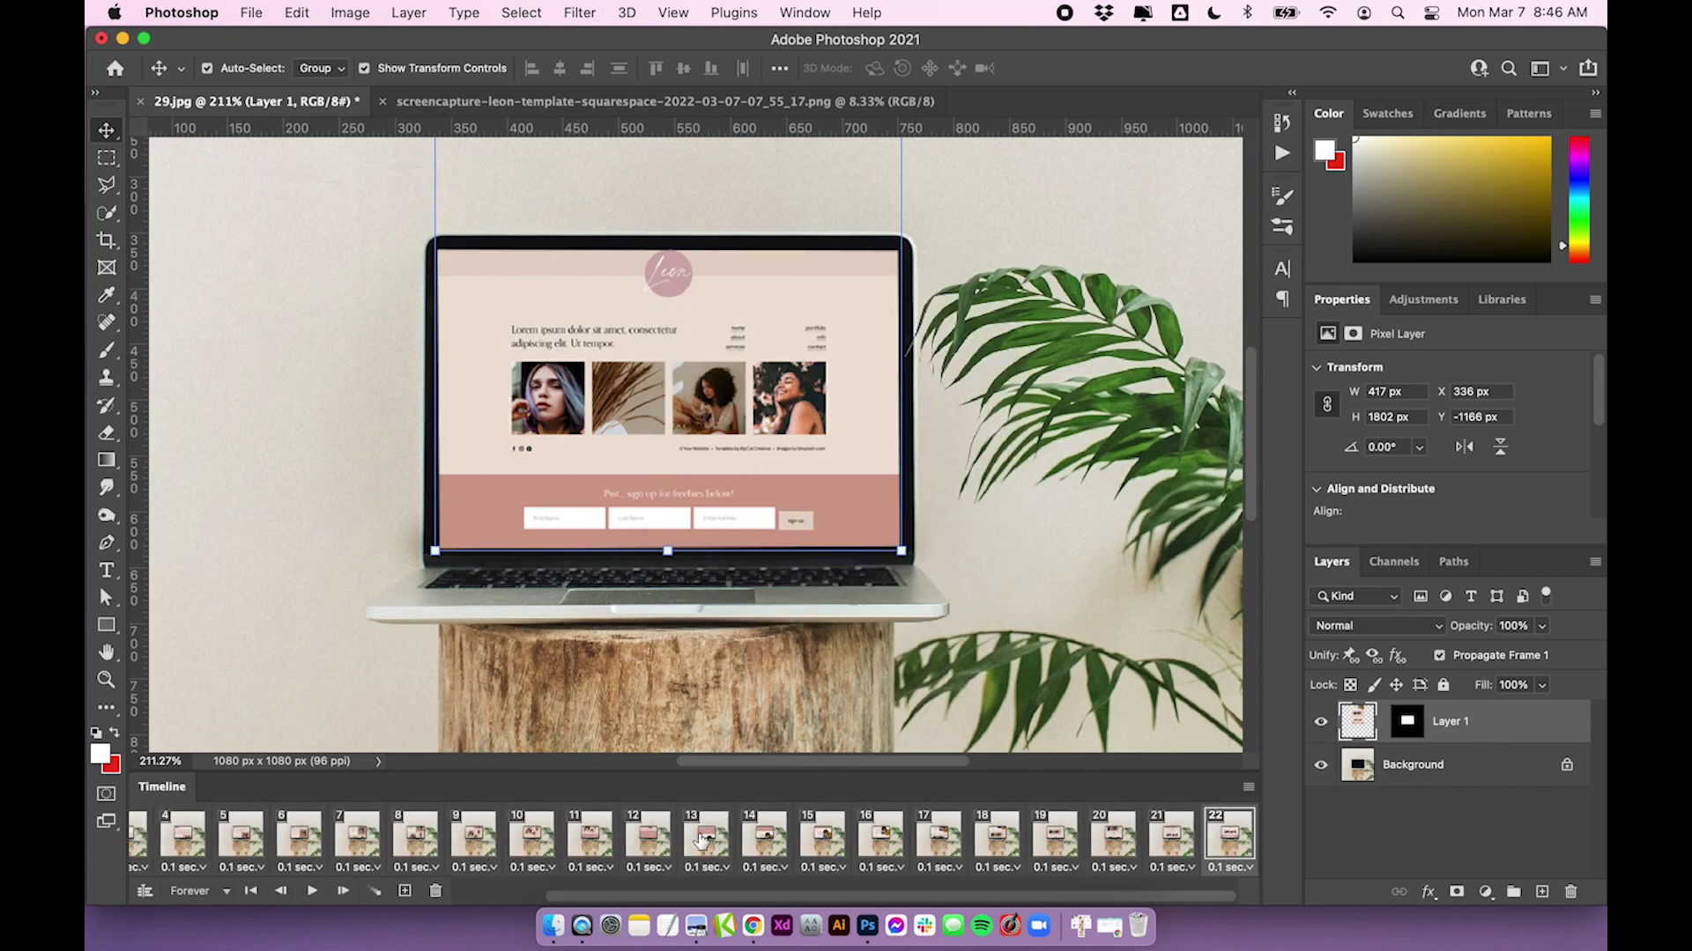
{"action": "scroll", "coordinate": [700, 839], "scroll_direction": "left", "scroll_amount": 3}
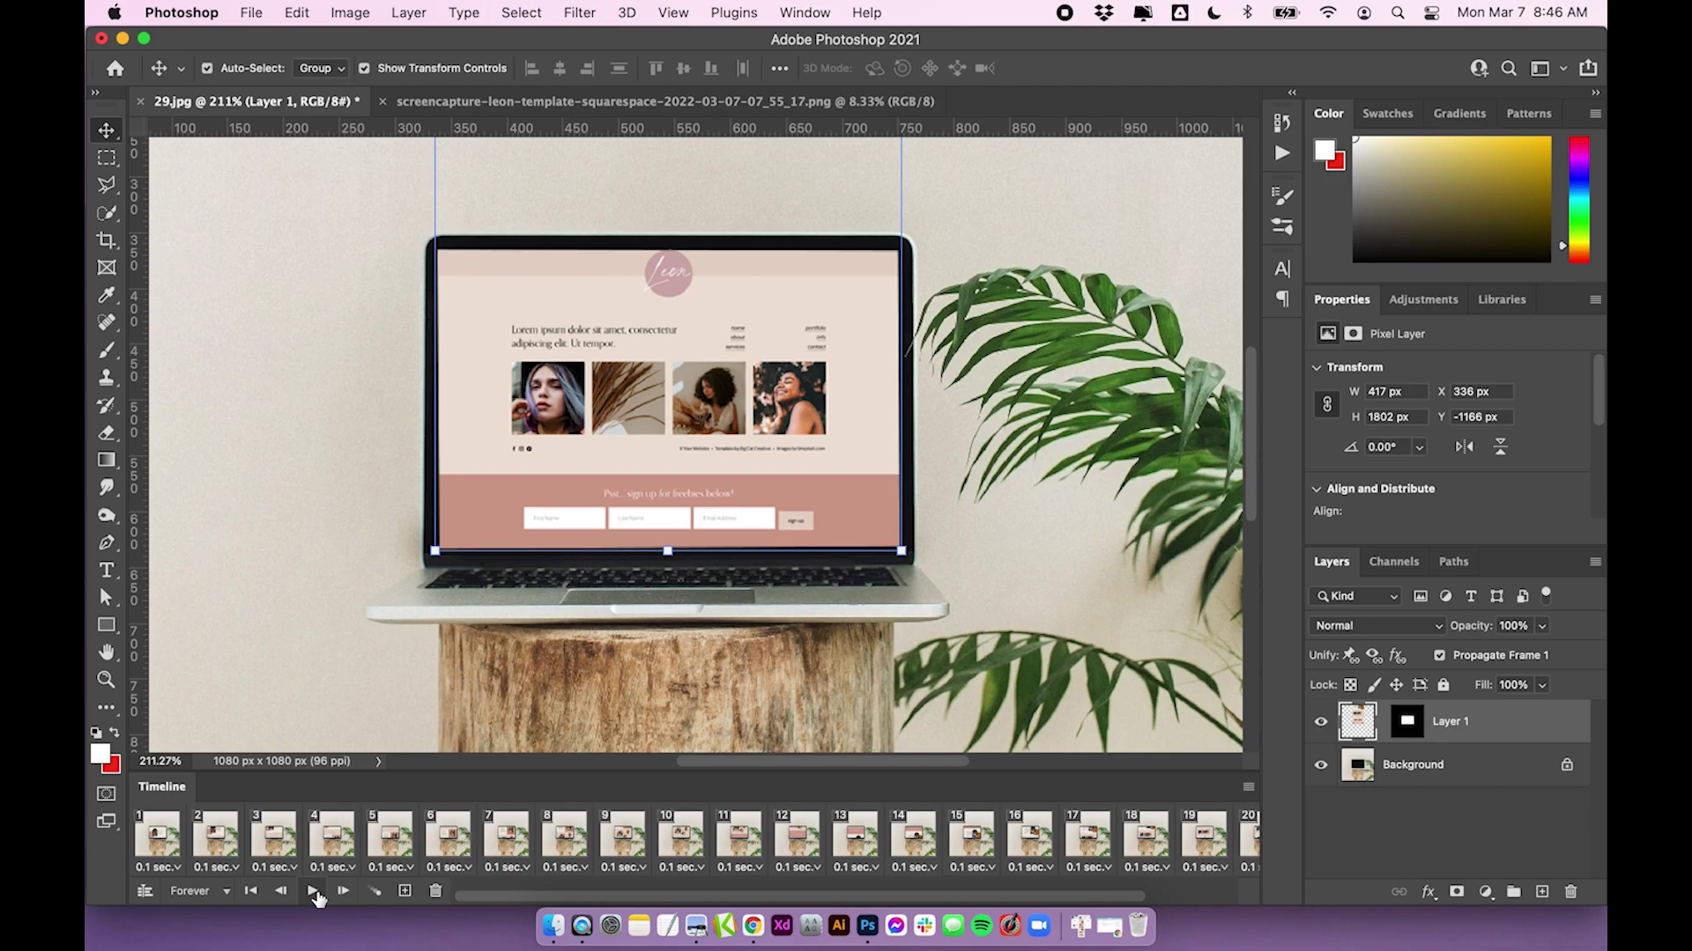
{"action": "left_click", "coordinate": [314, 891]}
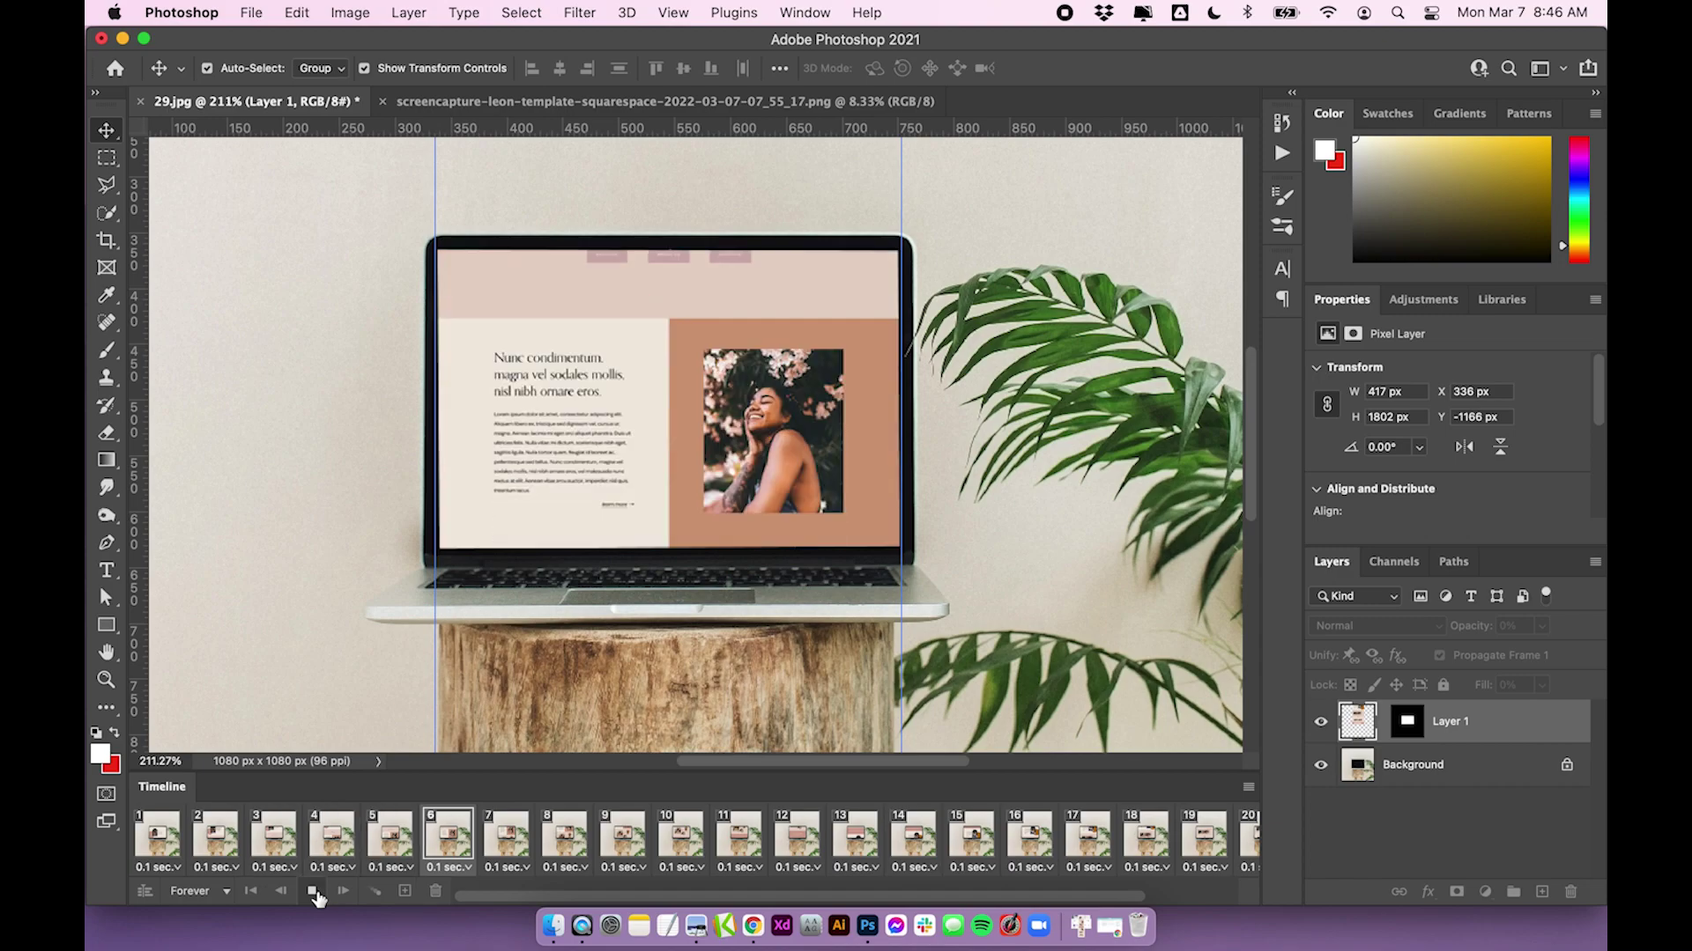
{"action": "left_click", "coordinate": [315, 893]}
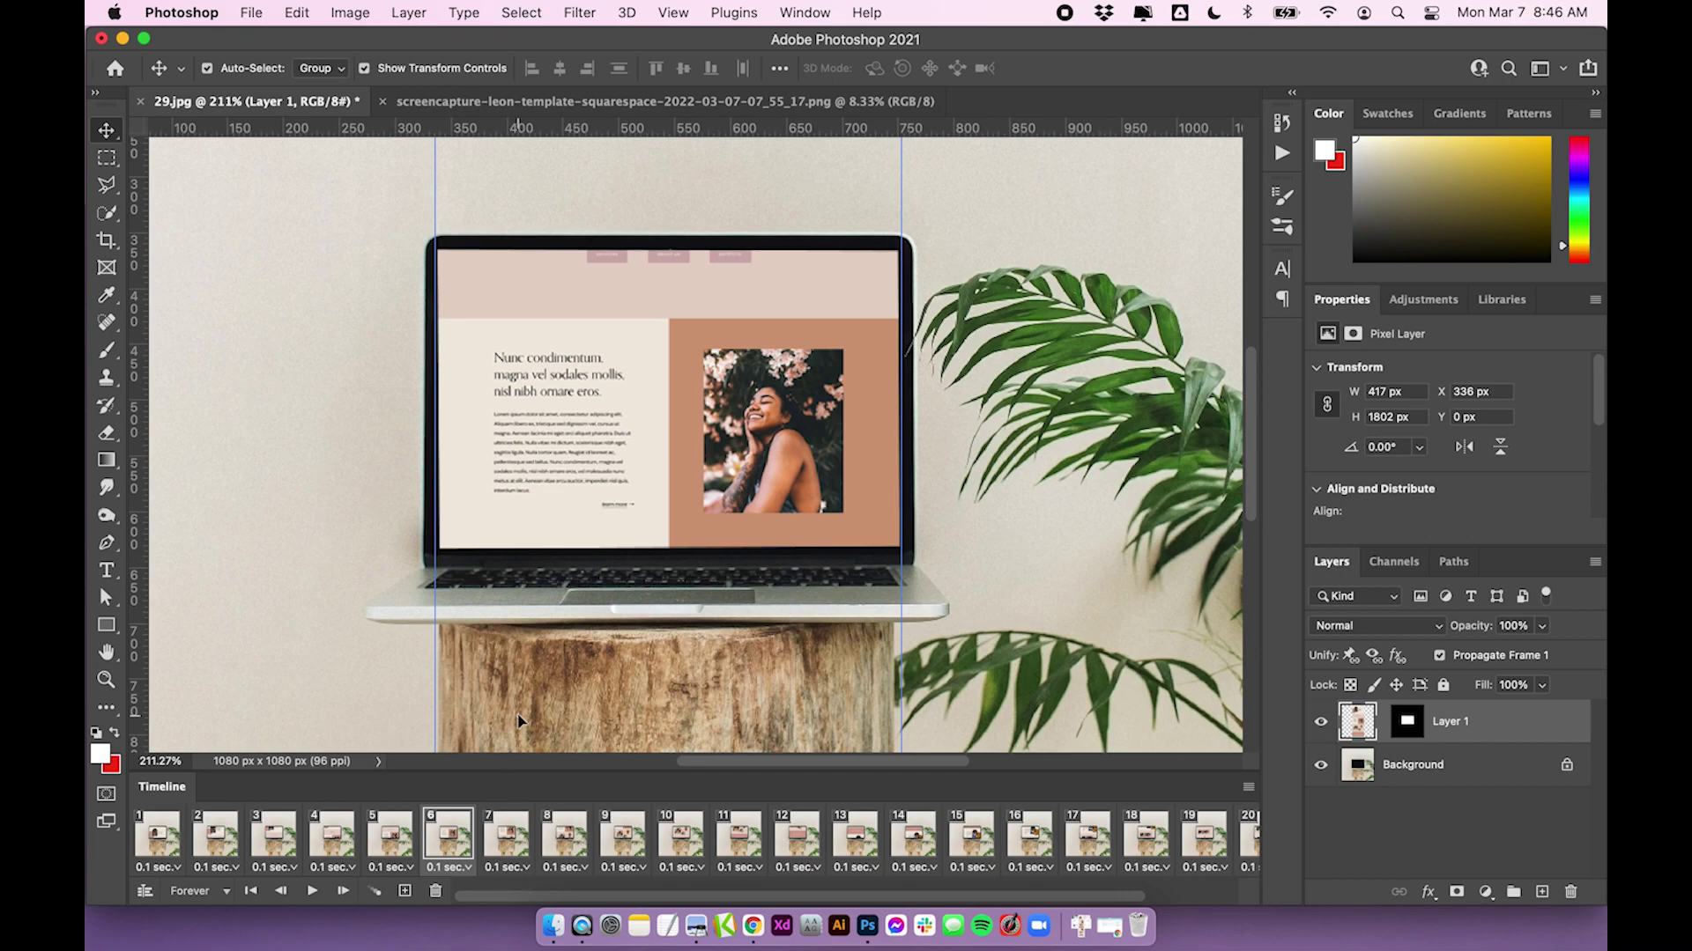
Undo the 20-frame tween, try a 40-frame tween with a preview, then undo it
{"action": "key", "text": "super+z"}
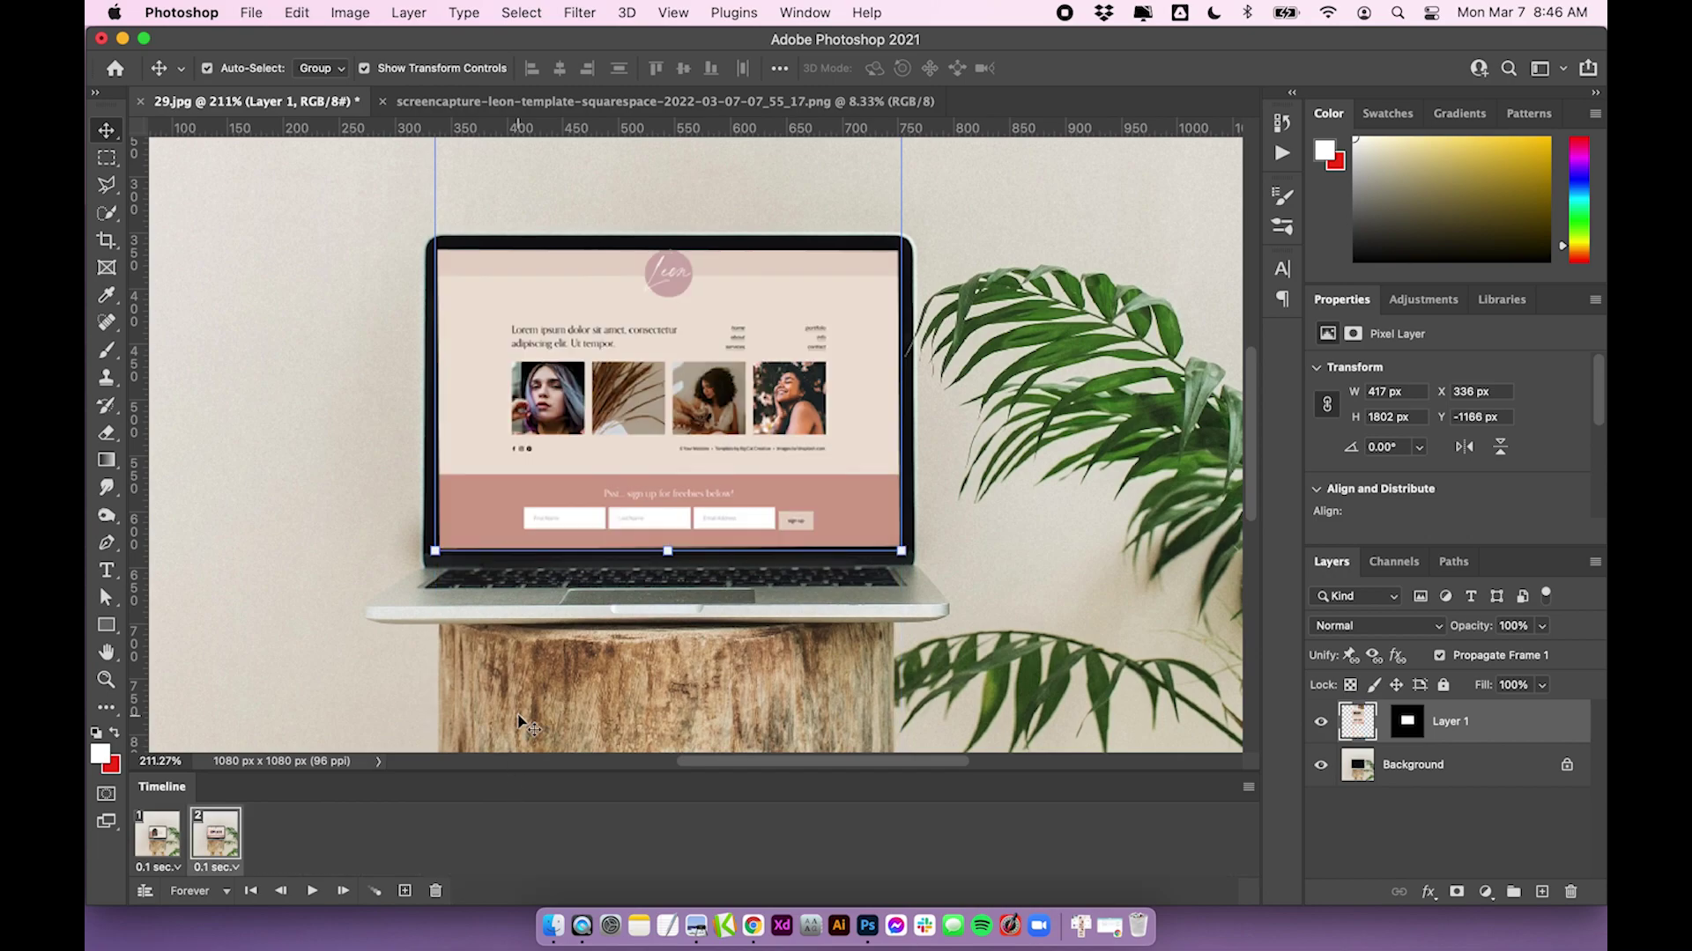
{"action": "left_click", "coordinate": [375, 891]}
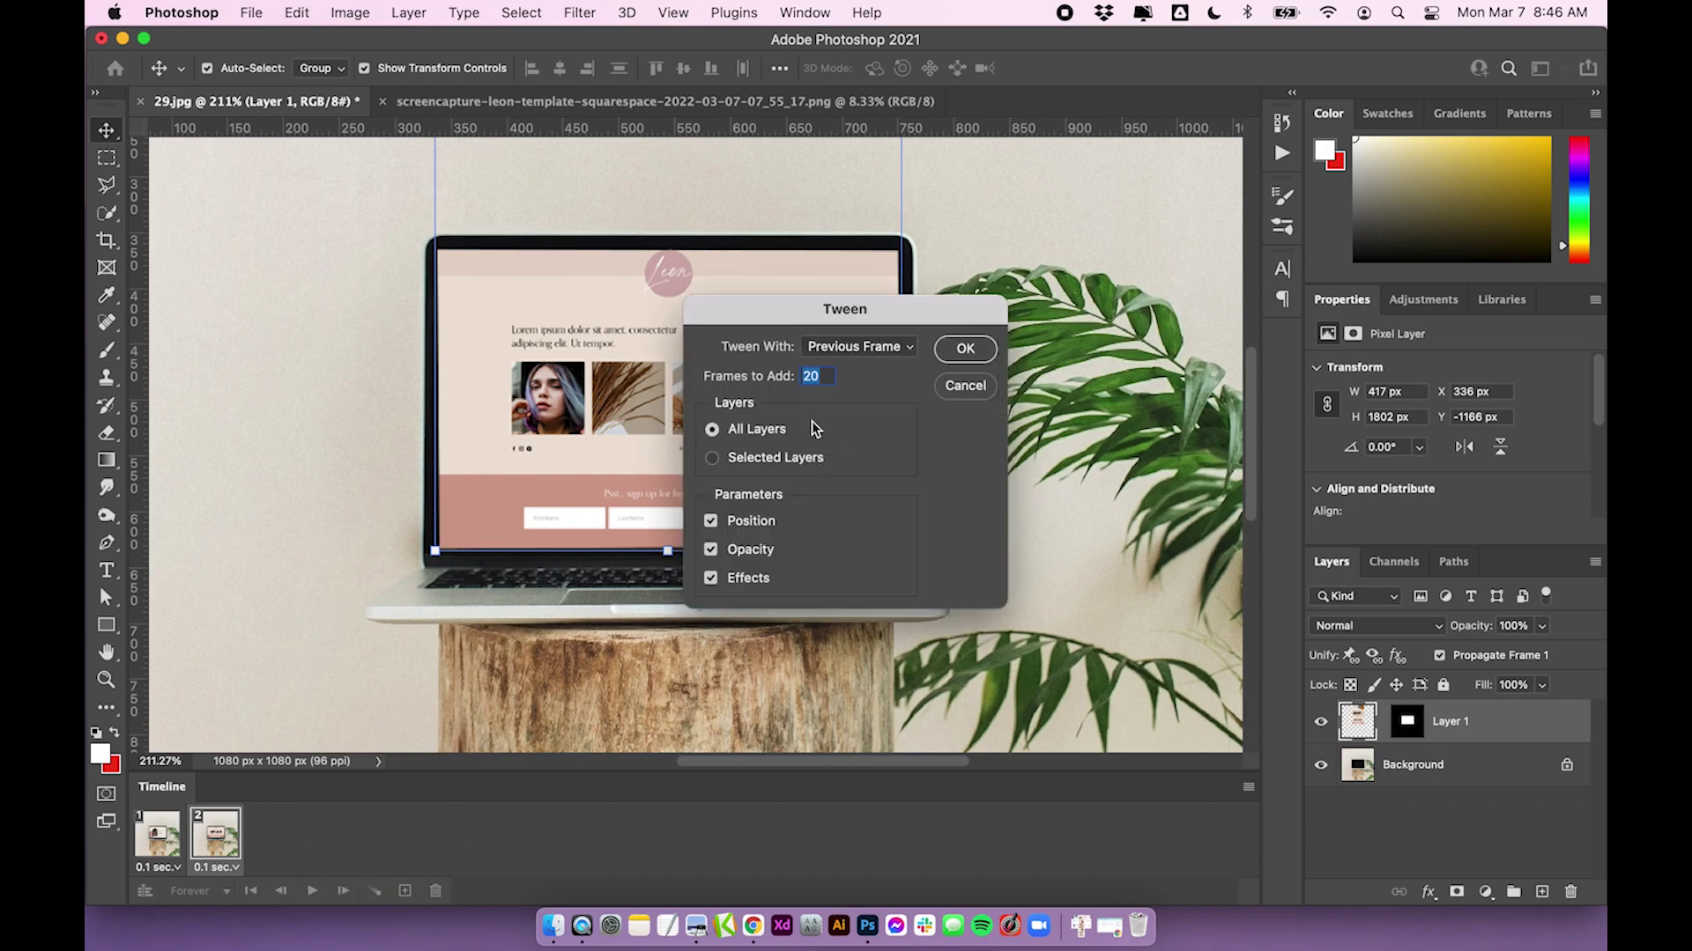
{"action": "type", "text": "40"}
{"action": "left_click", "coordinate": [965, 349]}
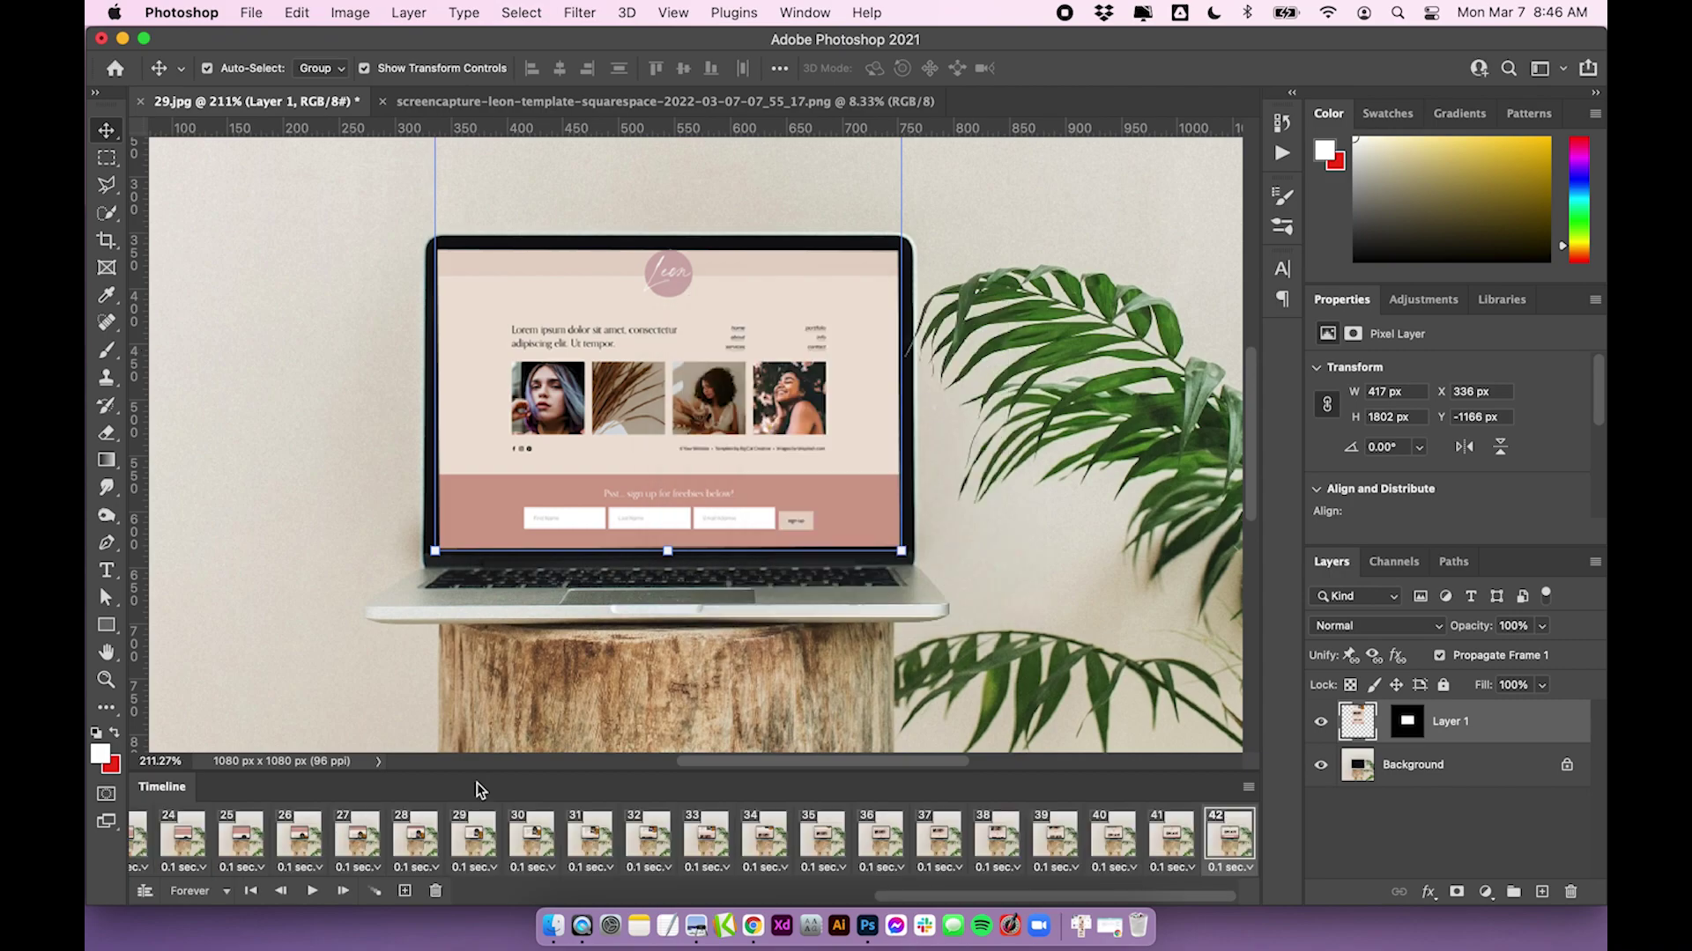
{"action": "left_click", "coordinate": [312, 890]}
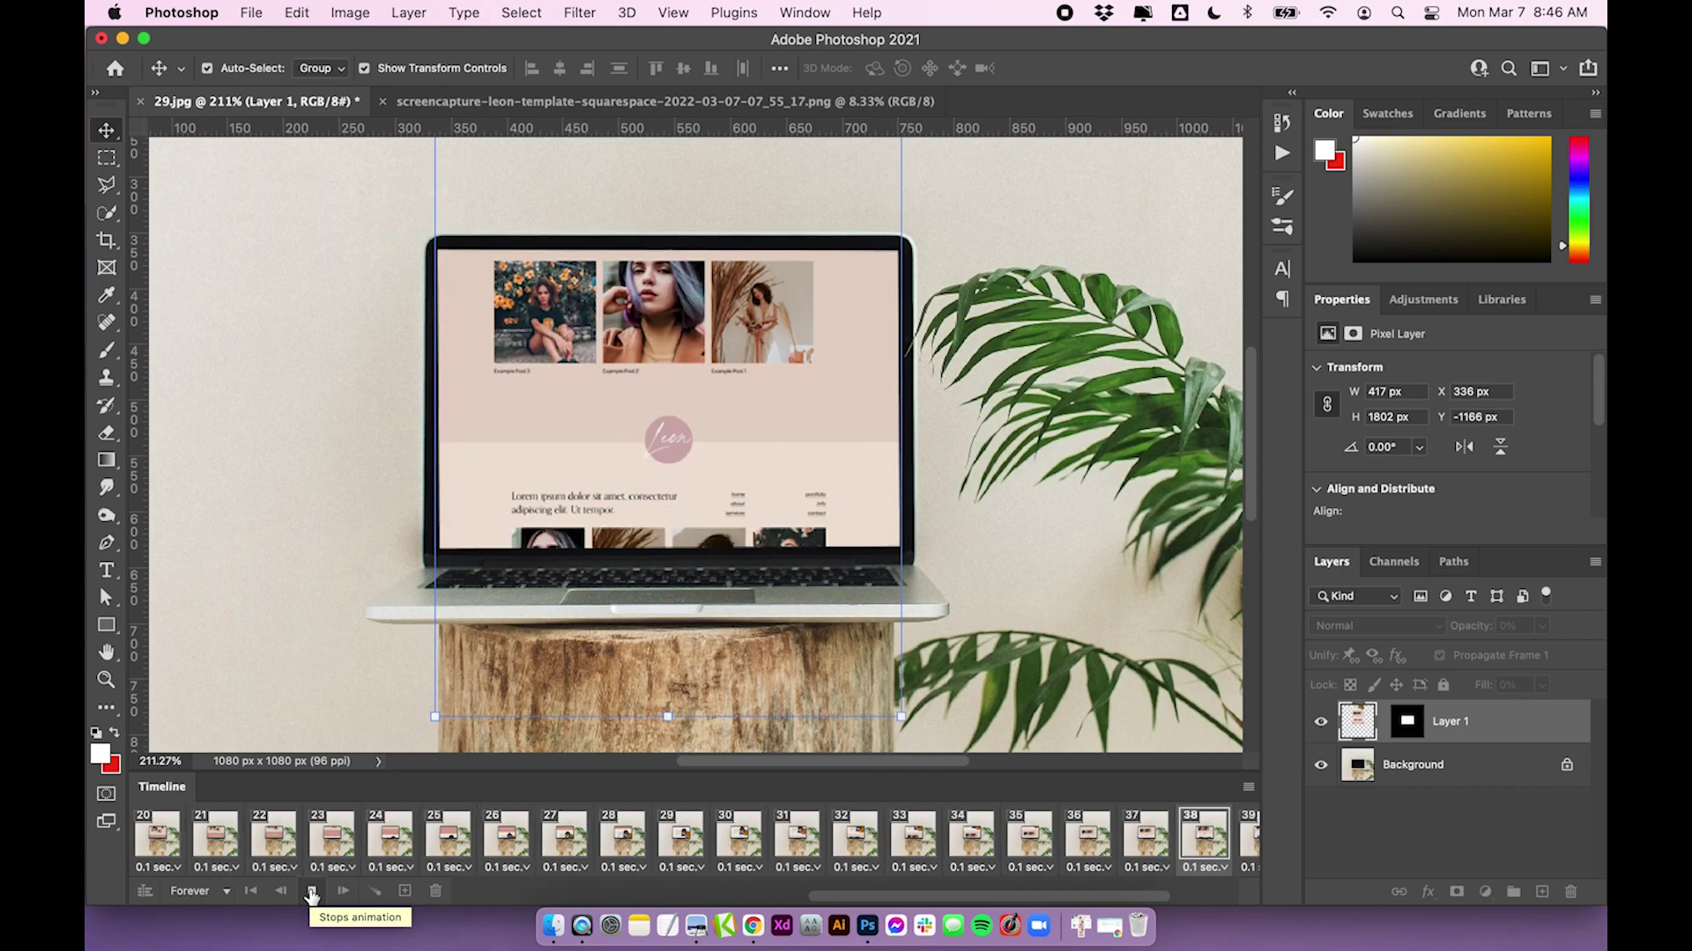
{"action": "left_click", "coordinate": [312, 891]}
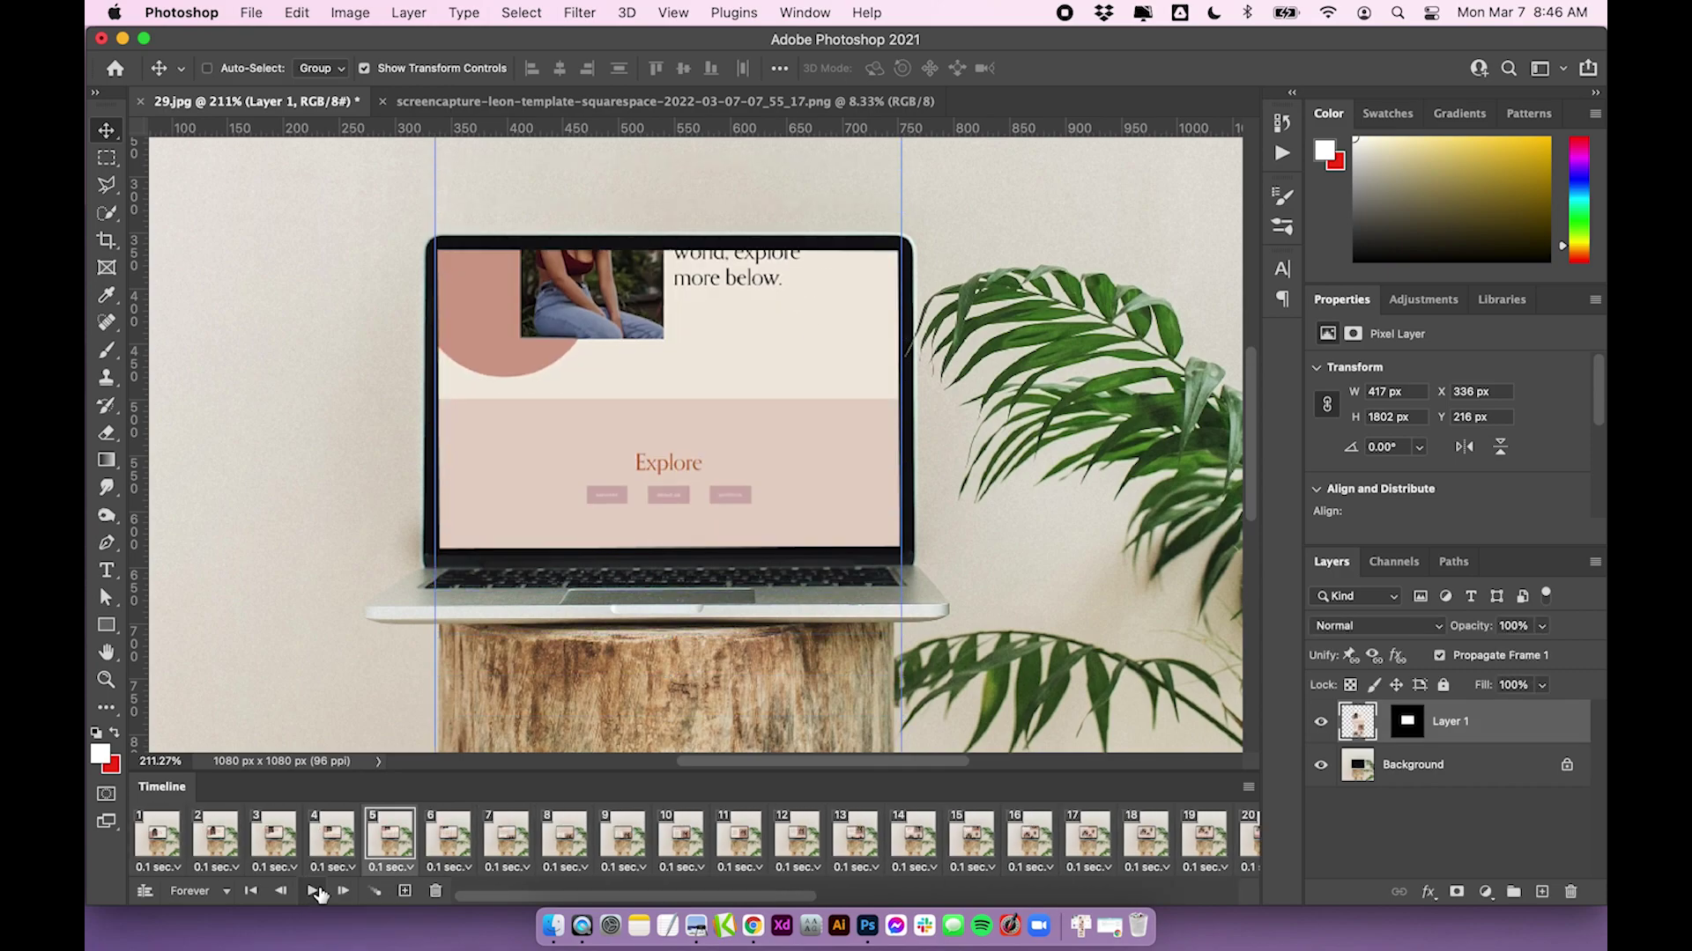
{"action": "key", "text": "super+z"}
Tween 60 in-between frames for 62 total and preview the playback
{"action": "left_click", "coordinate": [375, 891]}
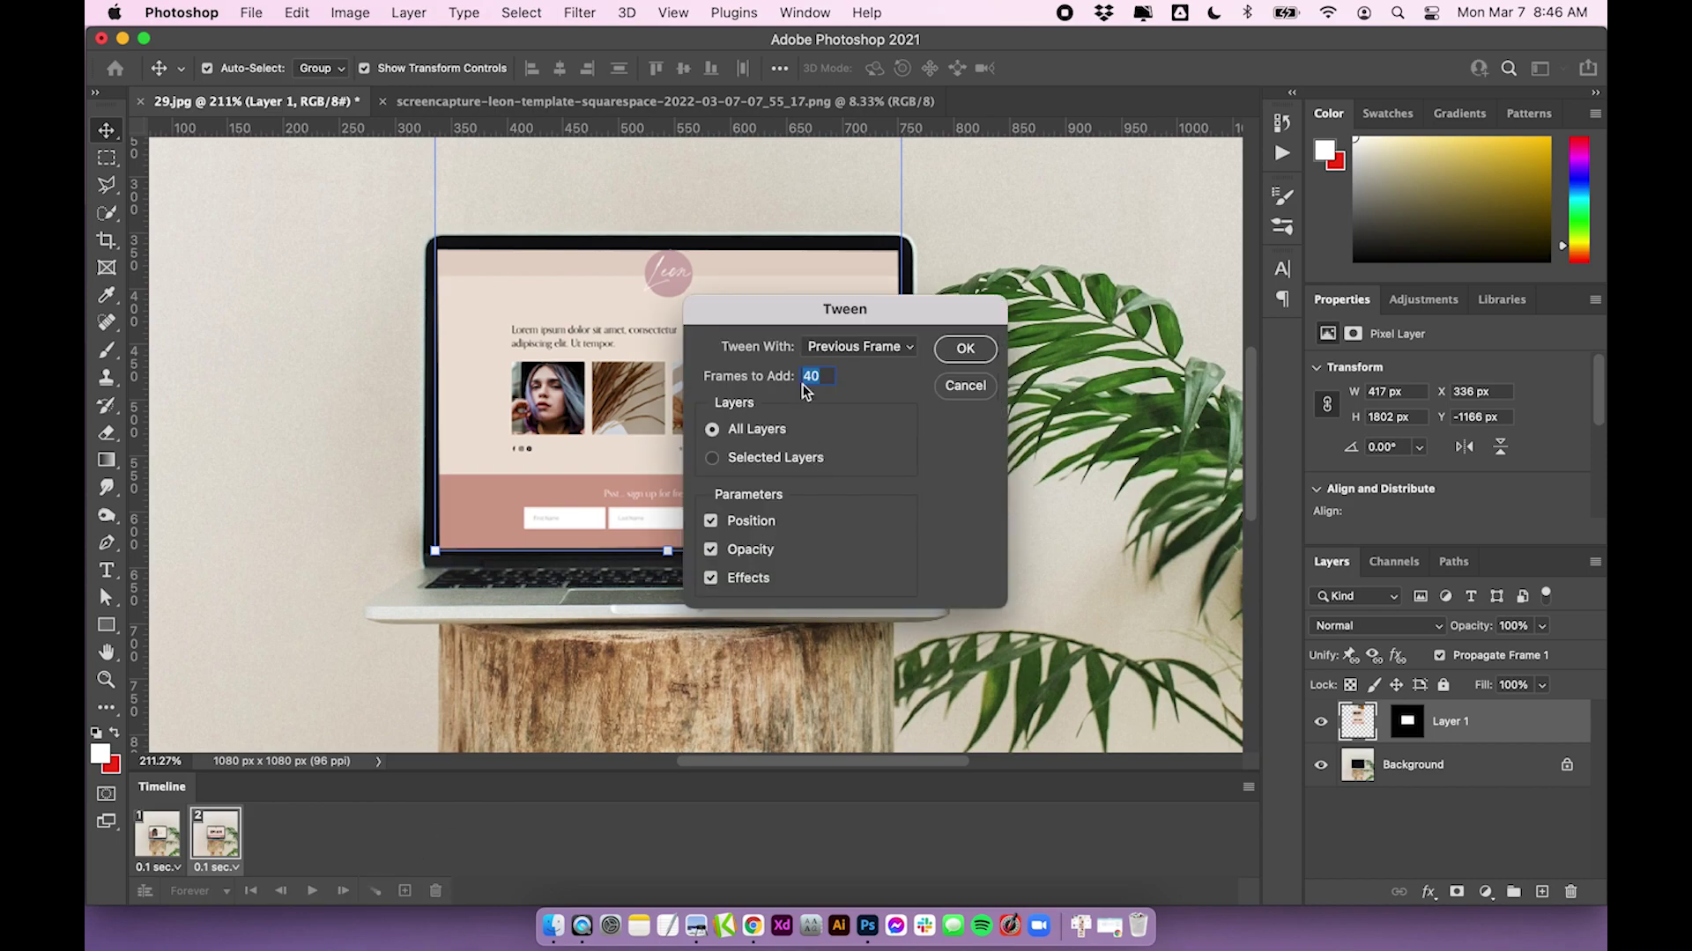
{"action": "type", "text": "60"}
{"action": "key", "text": "Return"}
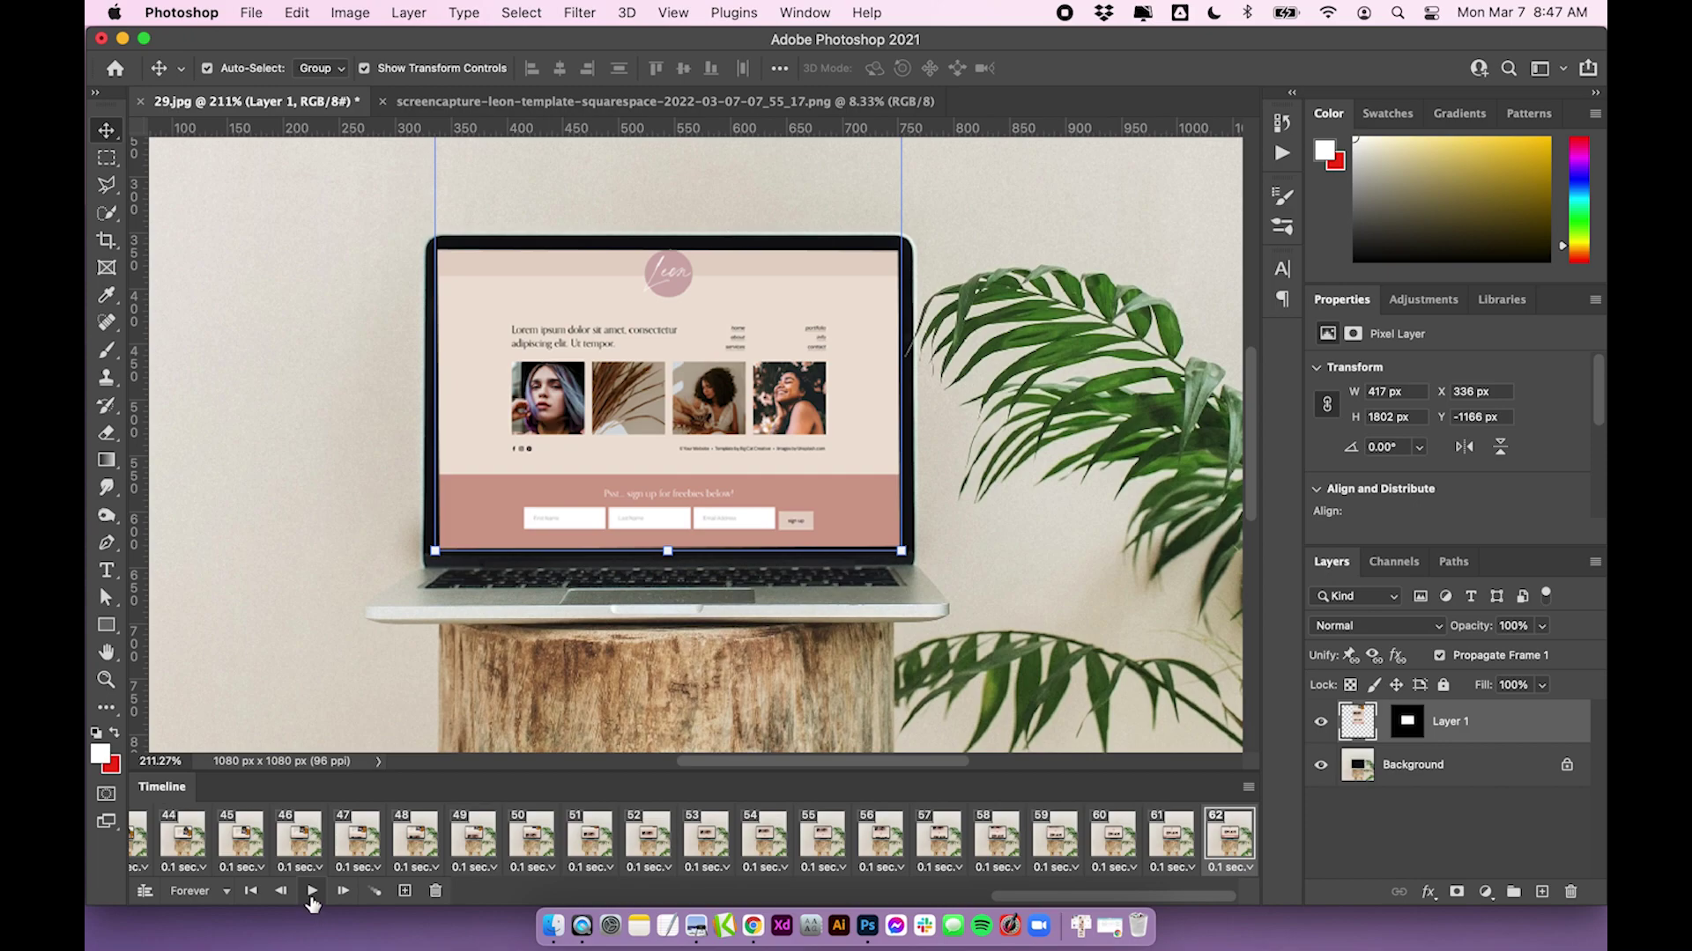
{"action": "left_click", "coordinate": [310, 893]}
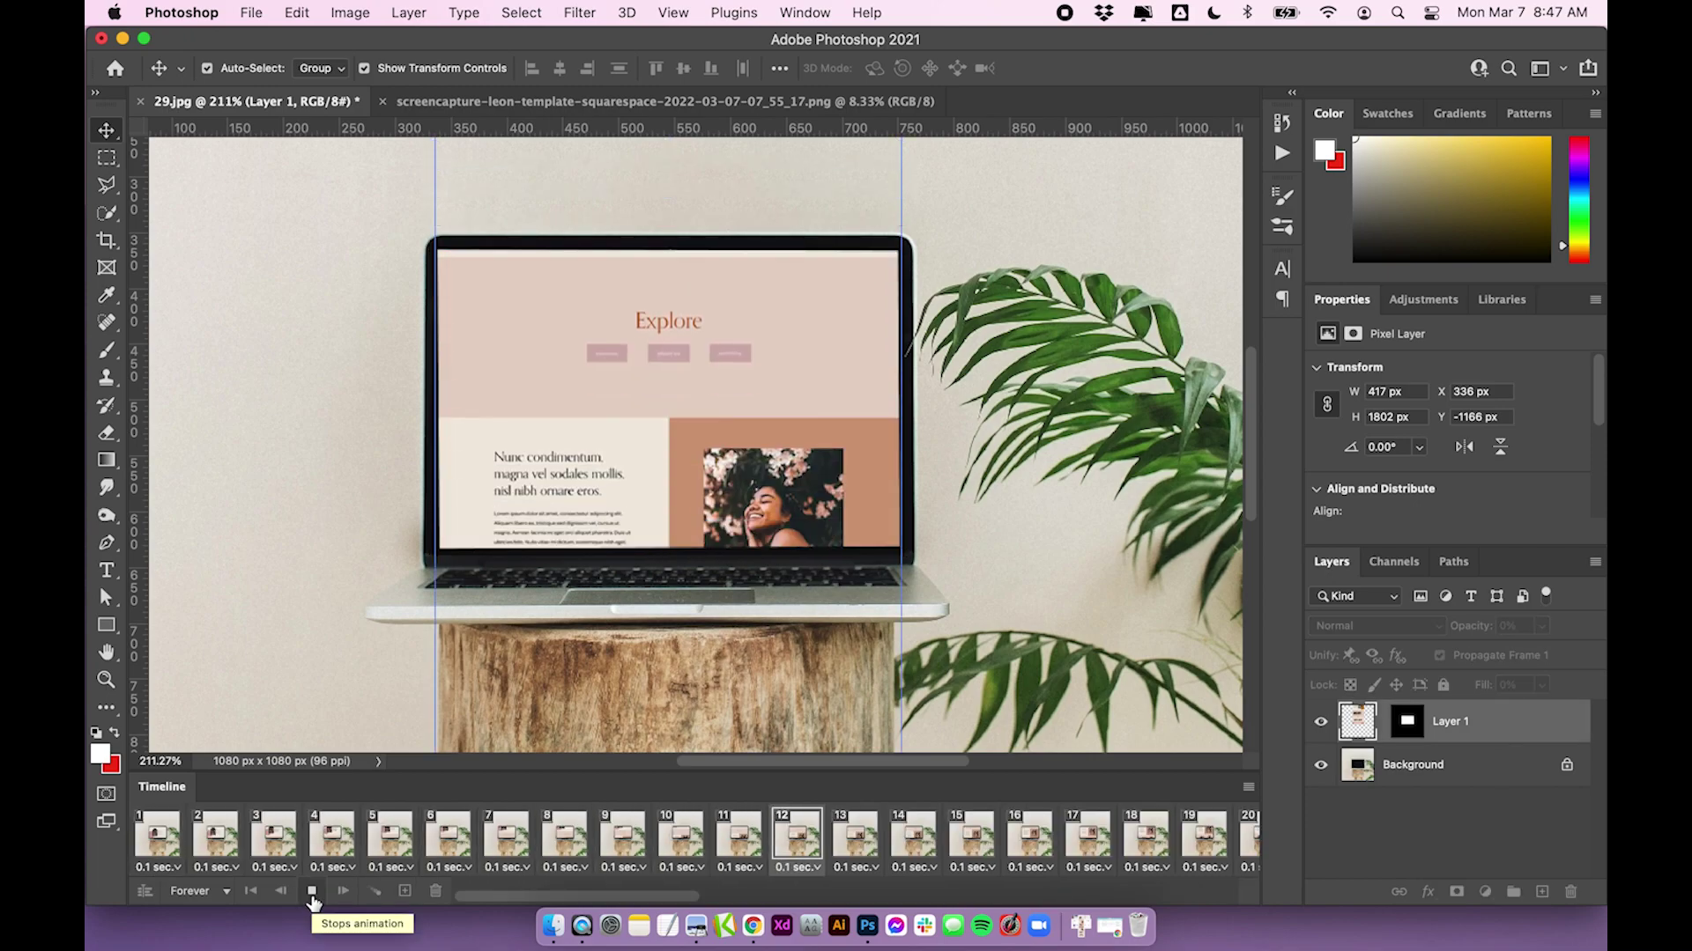
{"action": "left_click", "coordinate": [311, 895]}
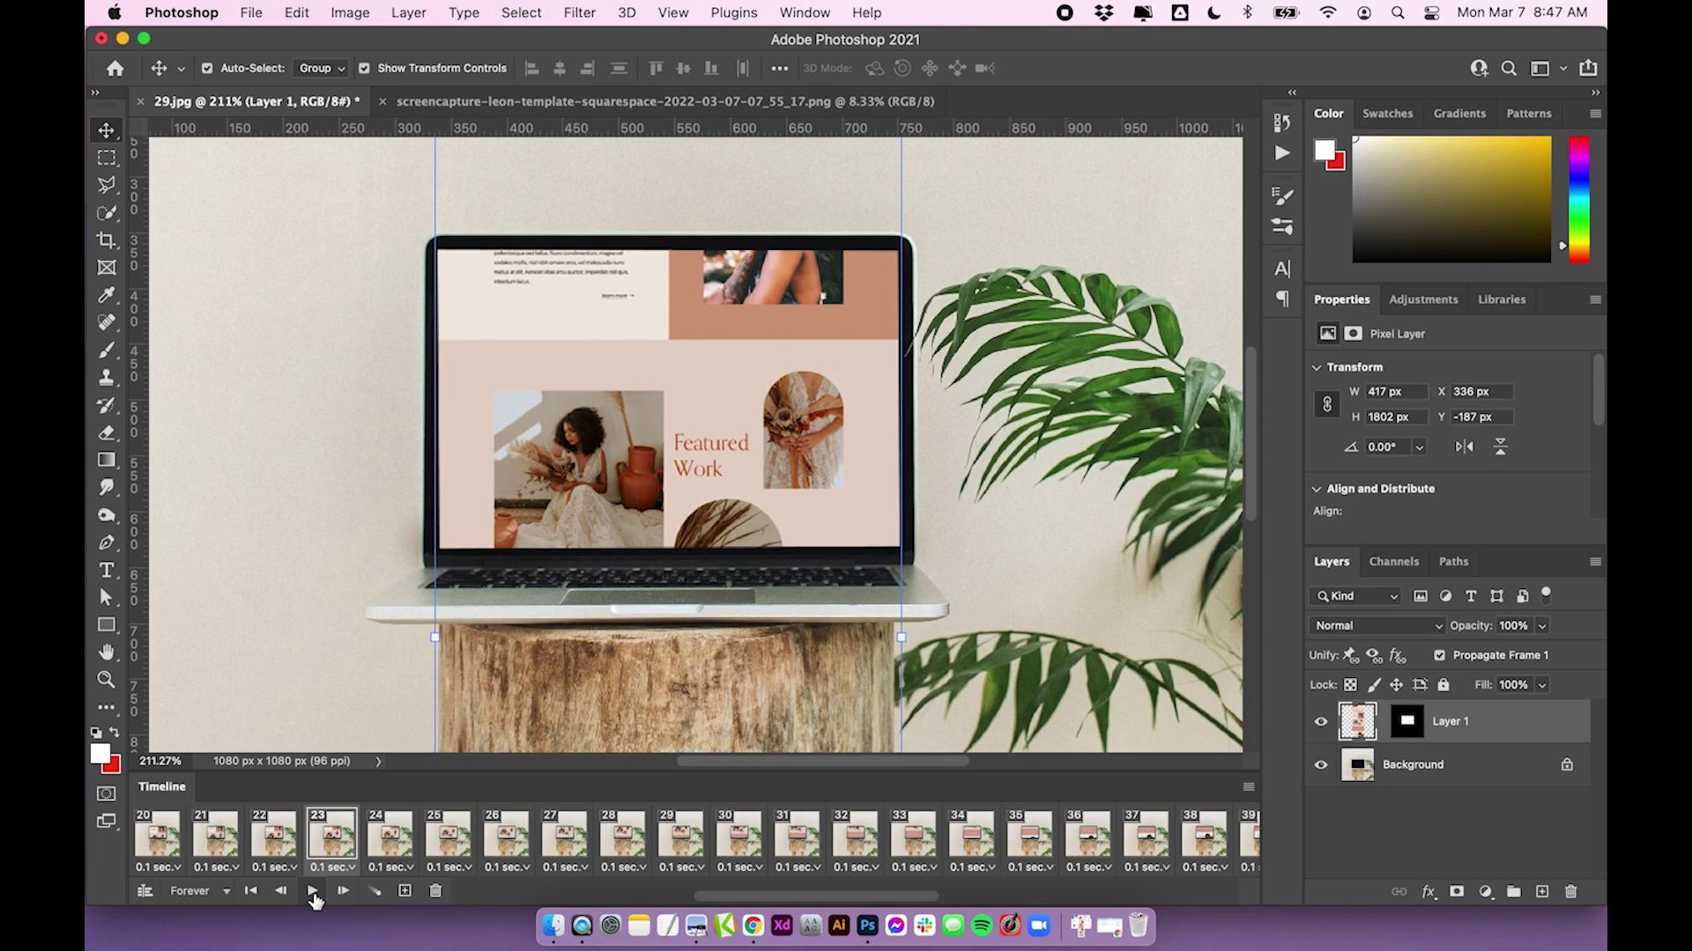
{"action": "left_click", "coordinate": [314, 895]}
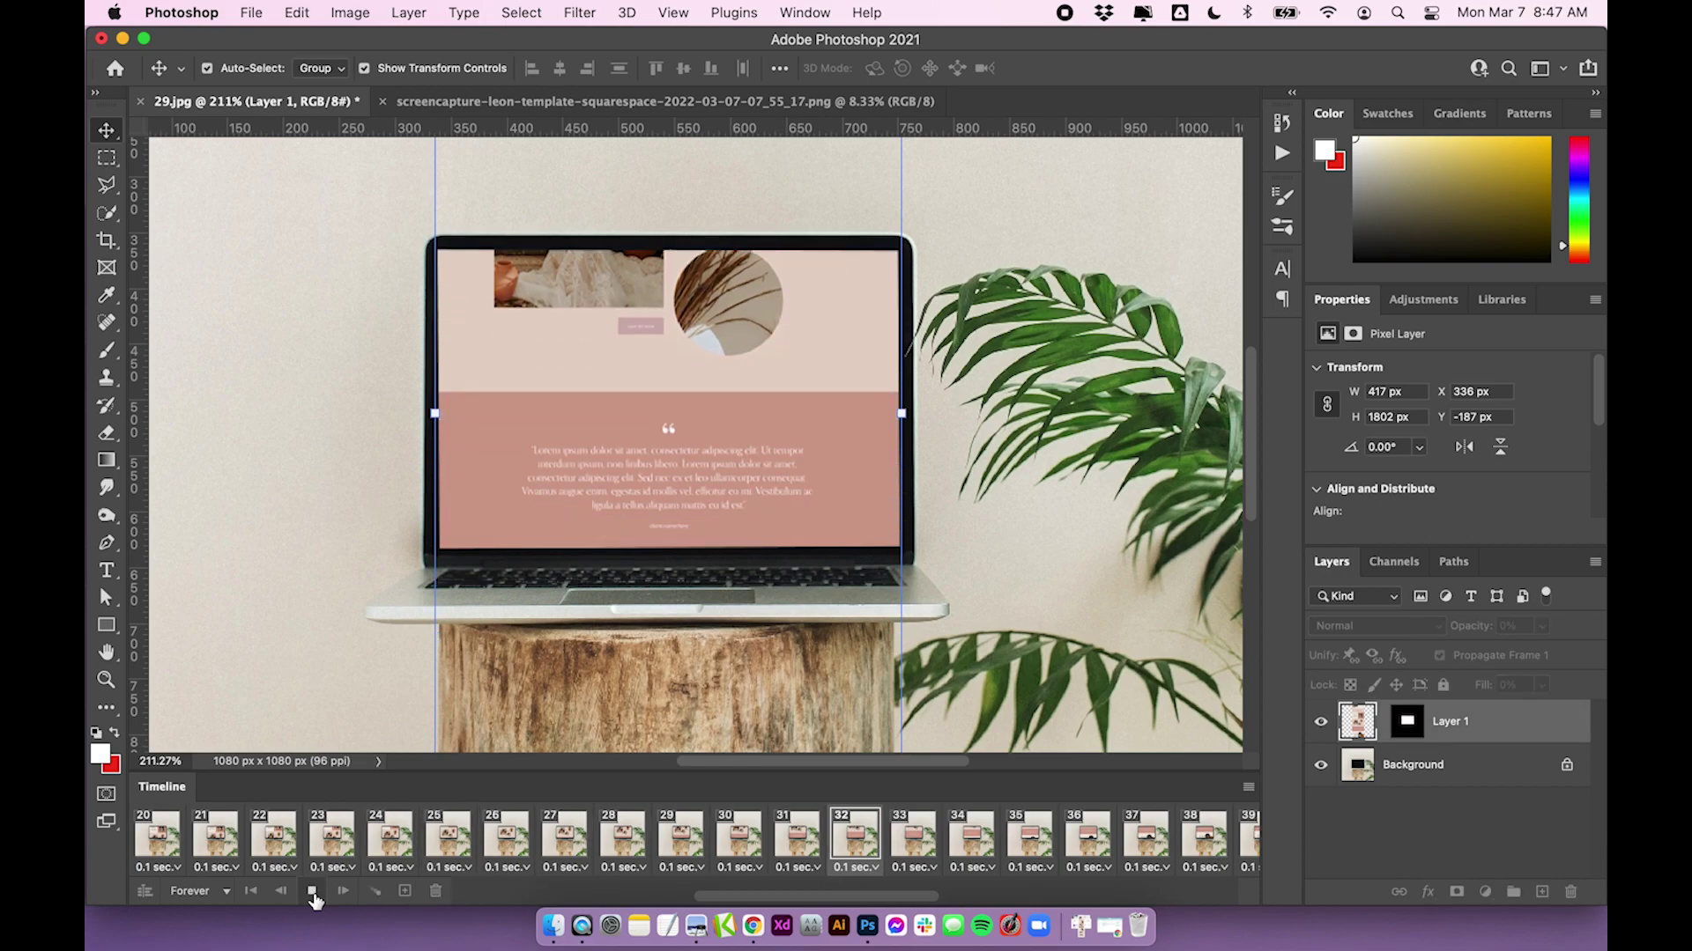
{"action": "left_click", "coordinate": [313, 892]}
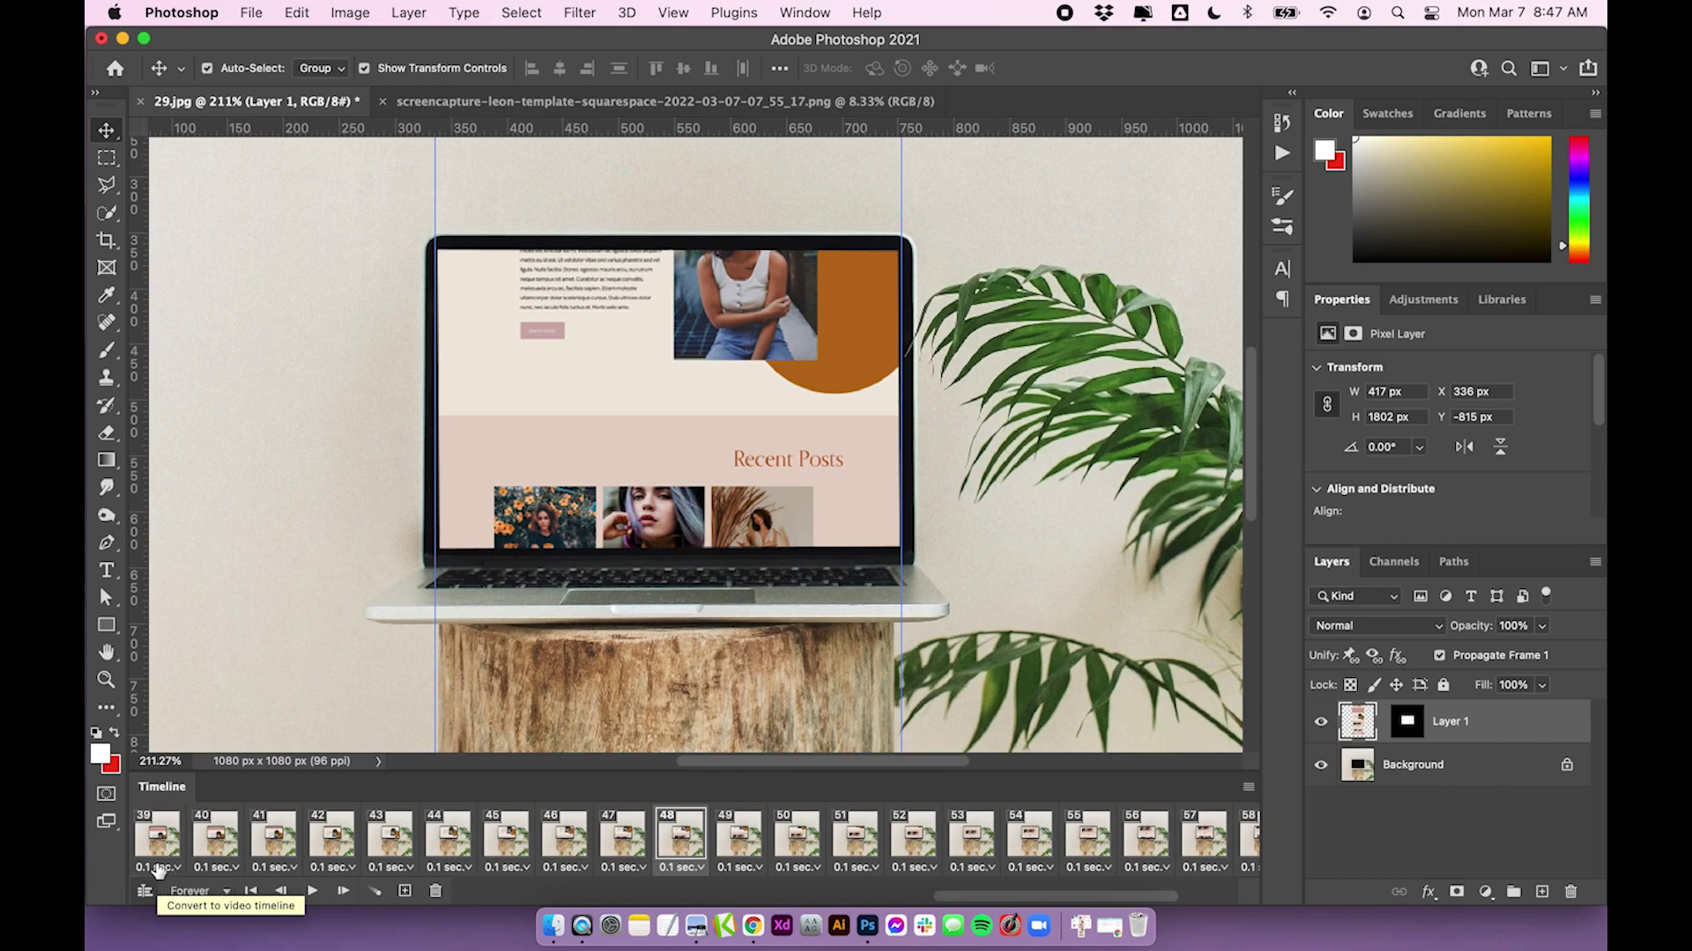
Try a 0.5-second delay on frames 1–11, then undo it
{"action": "scroll", "coordinate": [167, 846], "scroll_direction": "left", "scroll_amount": 10}
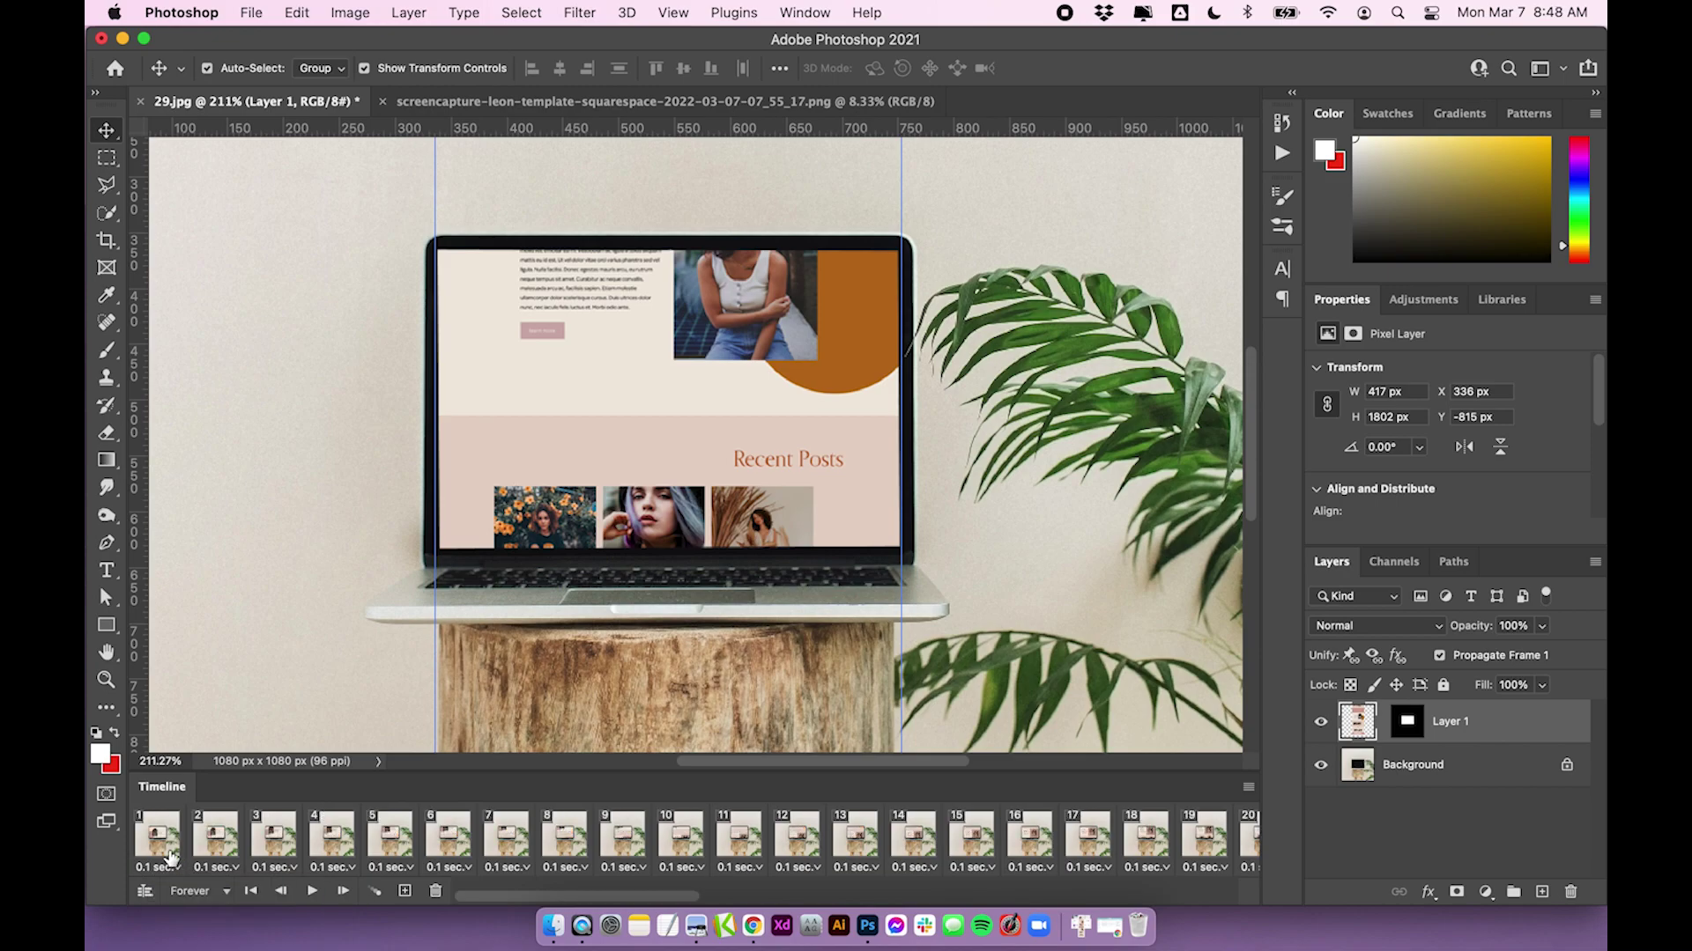
{"action": "left_click", "coordinate": [158, 833]}
{"action": "left_click", "coordinate": [725, 836], "text": "shift"}
{"action": "left_click", "coordinate": [740, 867]}
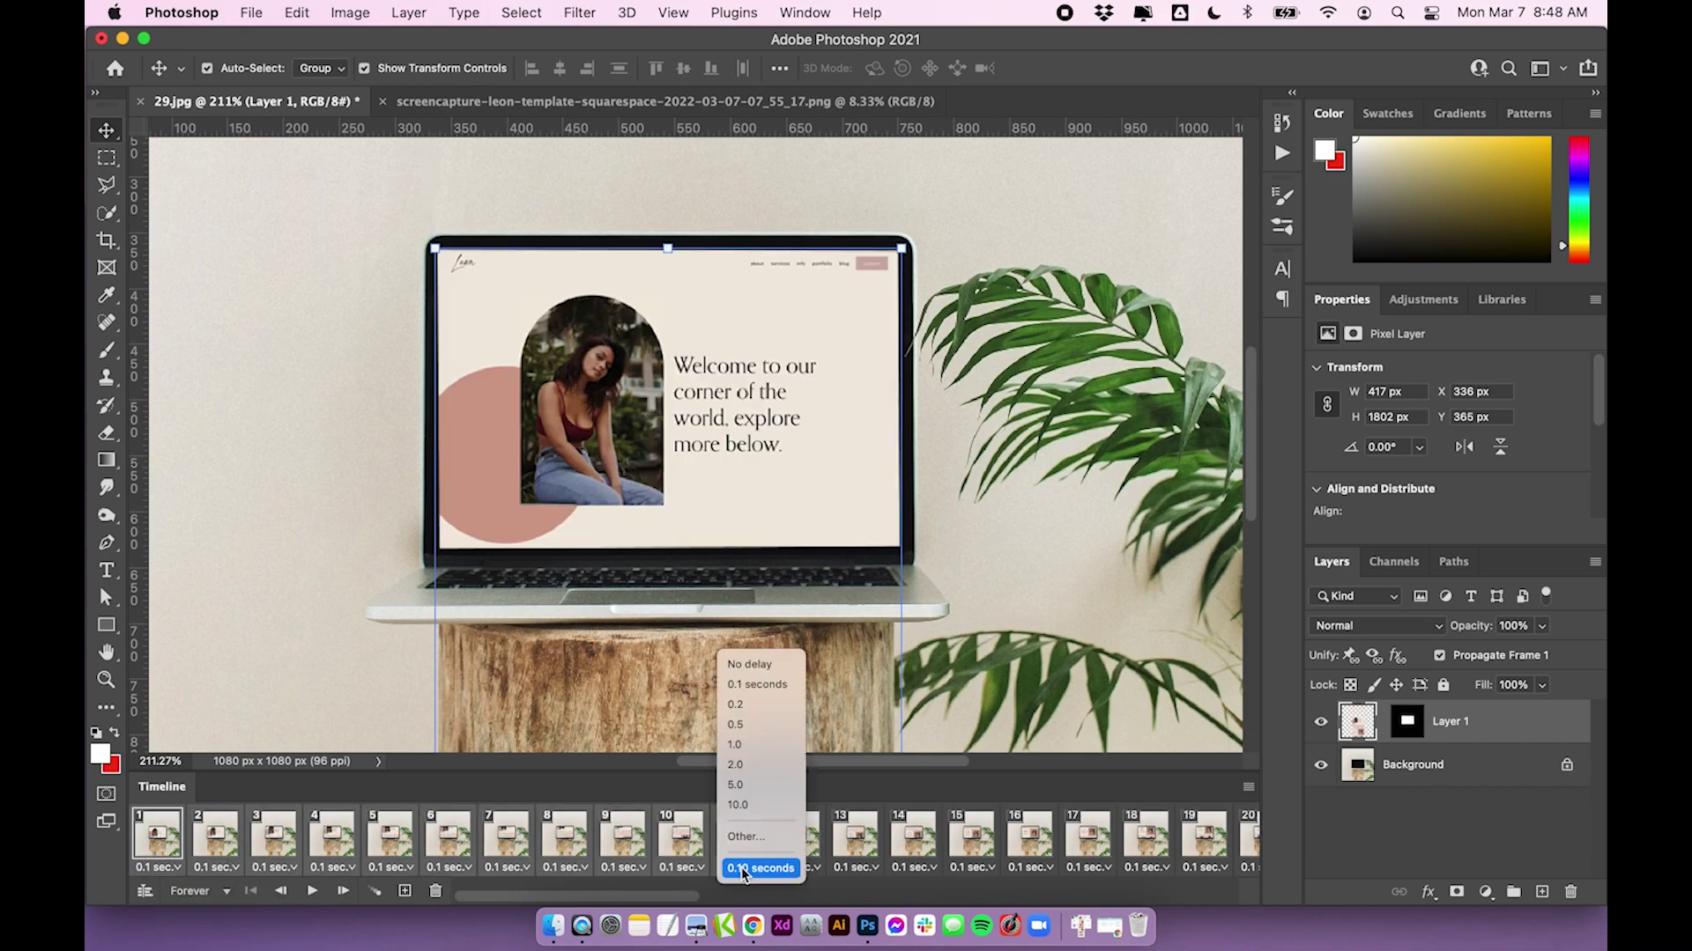
{"action": "left_click", "coordinate": [754, 724]}
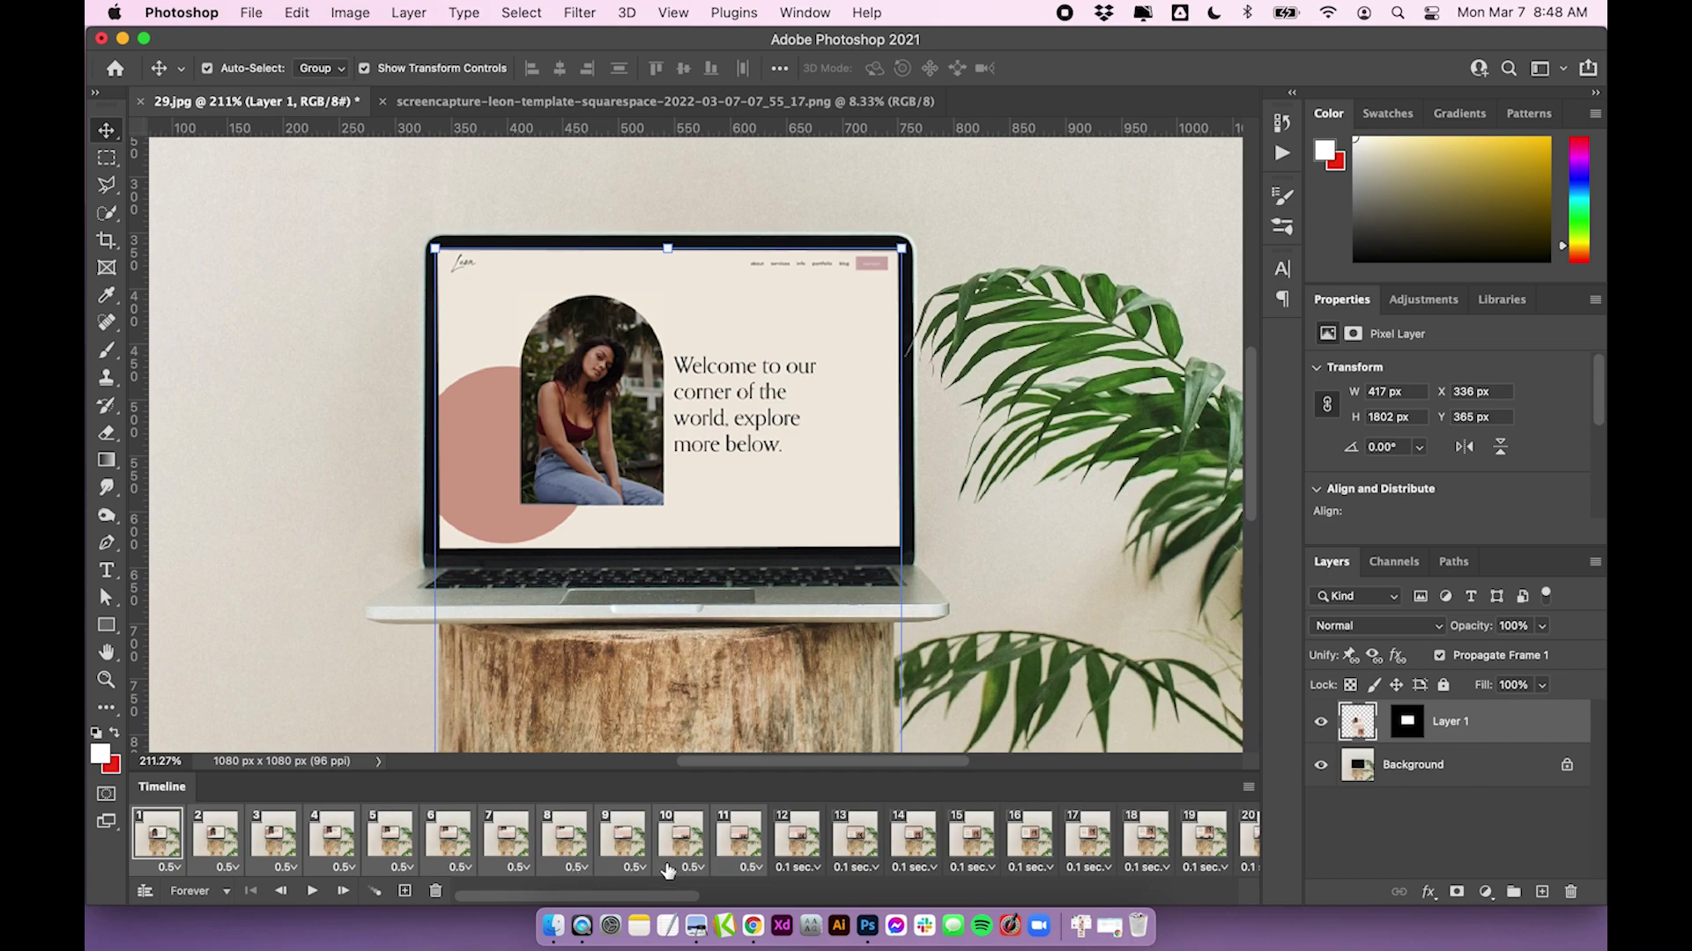
{"action": "key", "text": "super+z"}
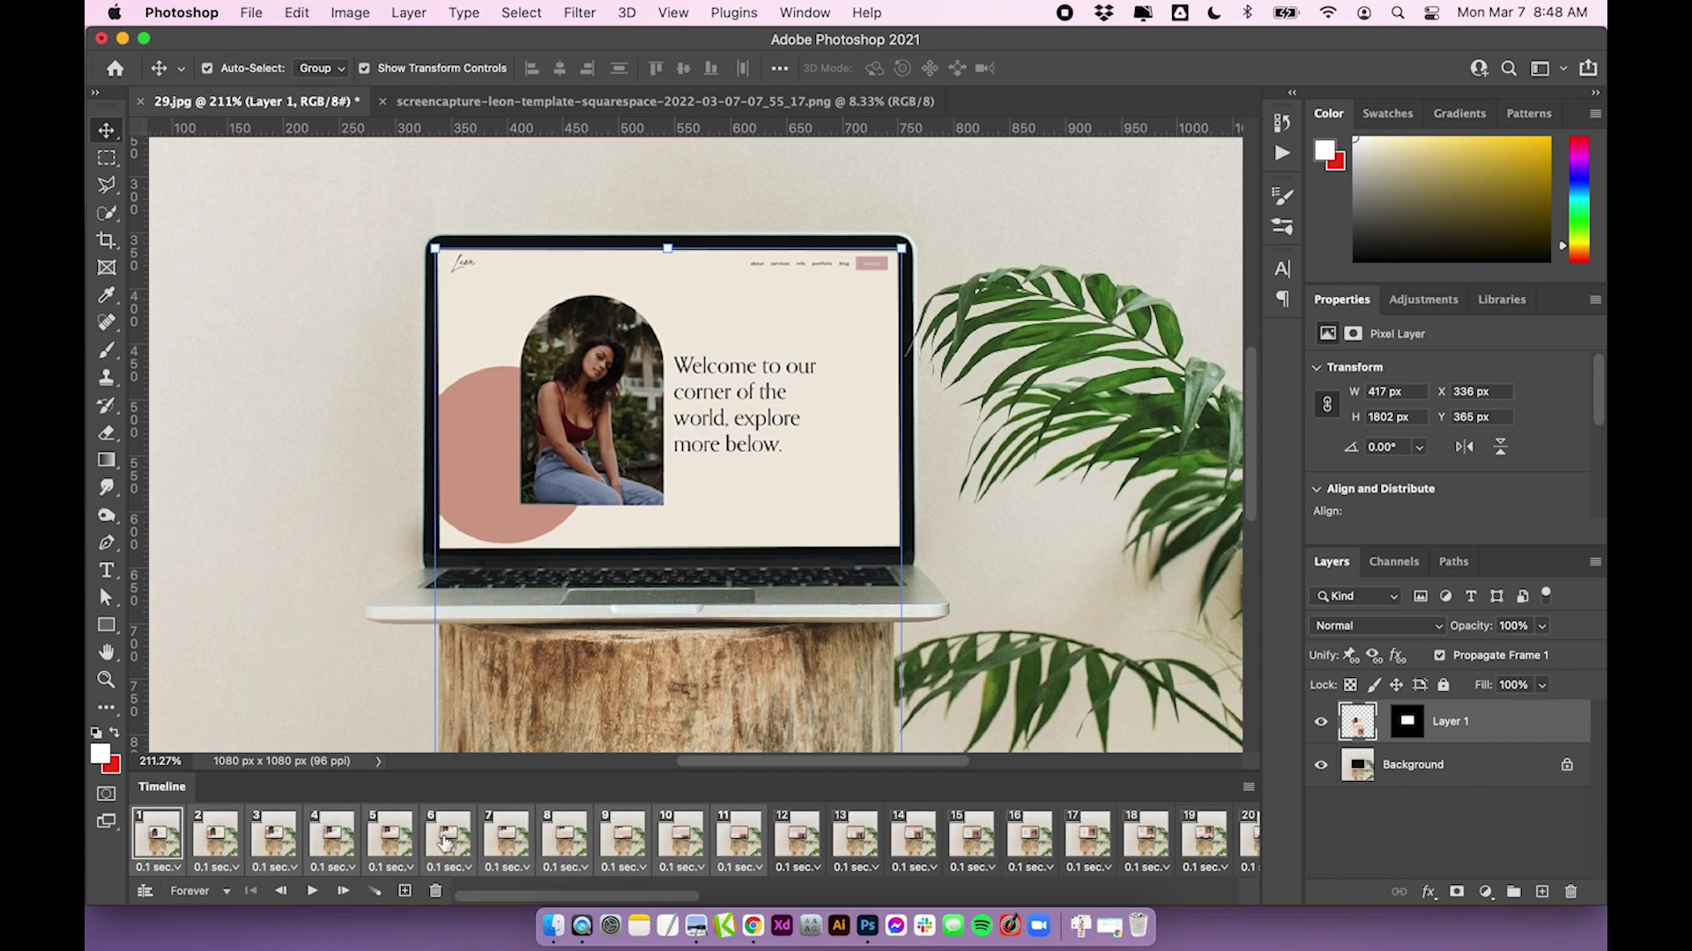
Hold frame 62 for 5 seconds and preview the new timing
{"action": "scroll", "coordinate": [447, 843], "scroll_direction": "right", "scroll_amount": 10}
{"action": "left_click", "coordinate": [1224, 847]}
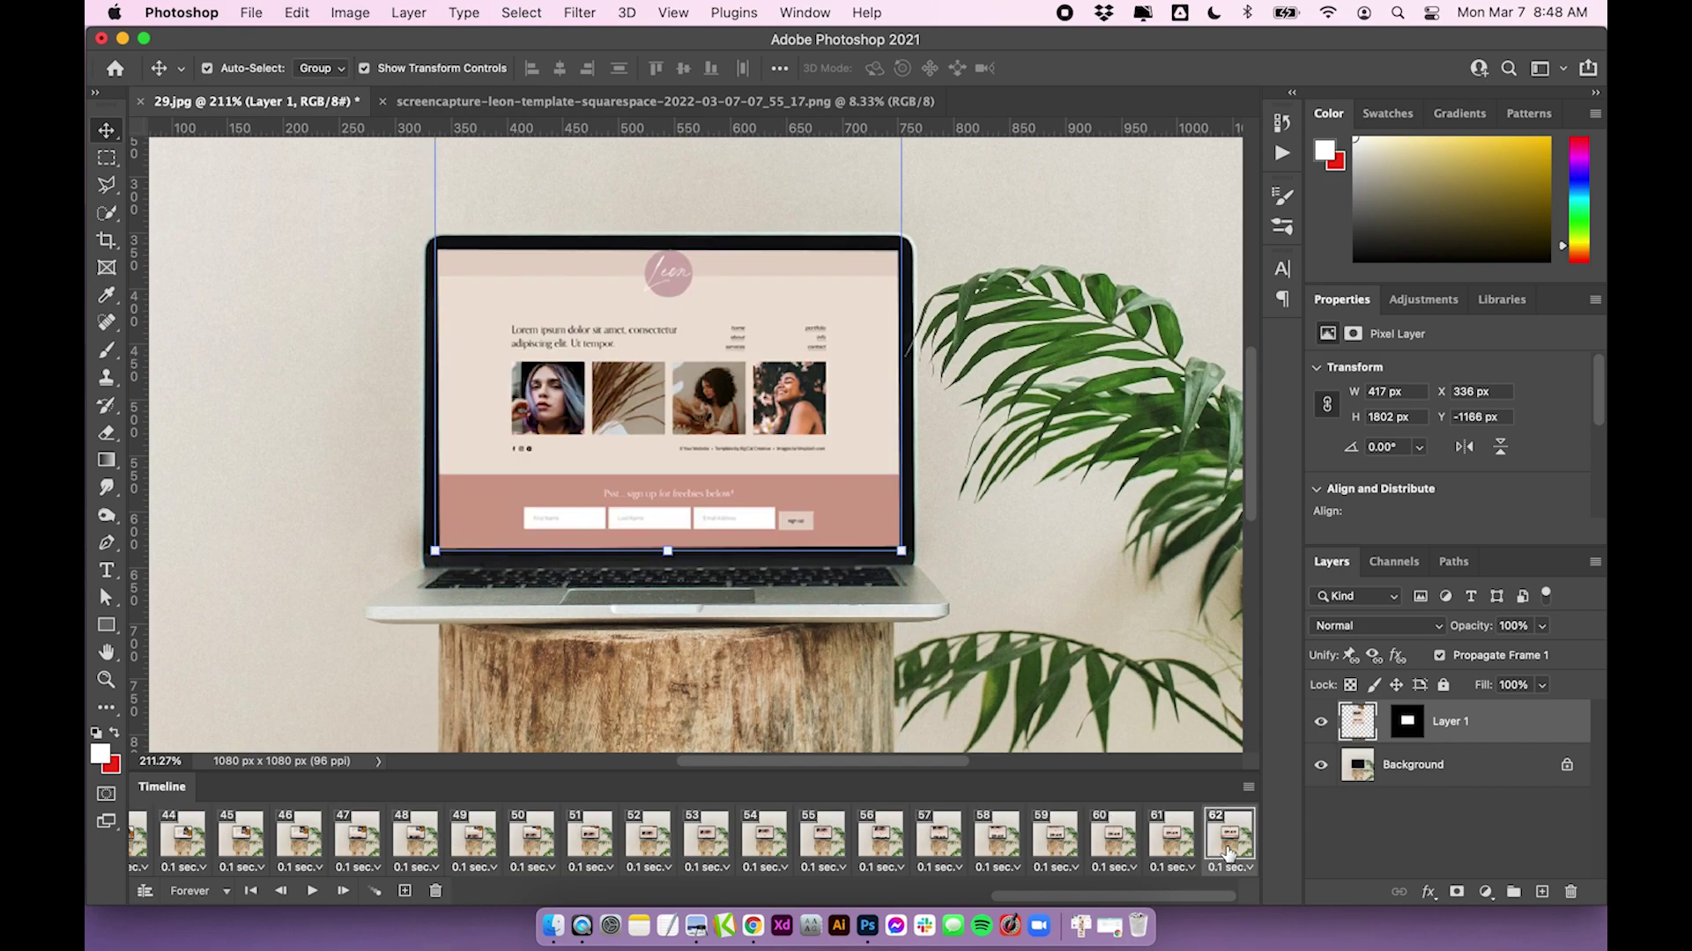
{"action": "left_click", "coordinate": [1229, 867]}
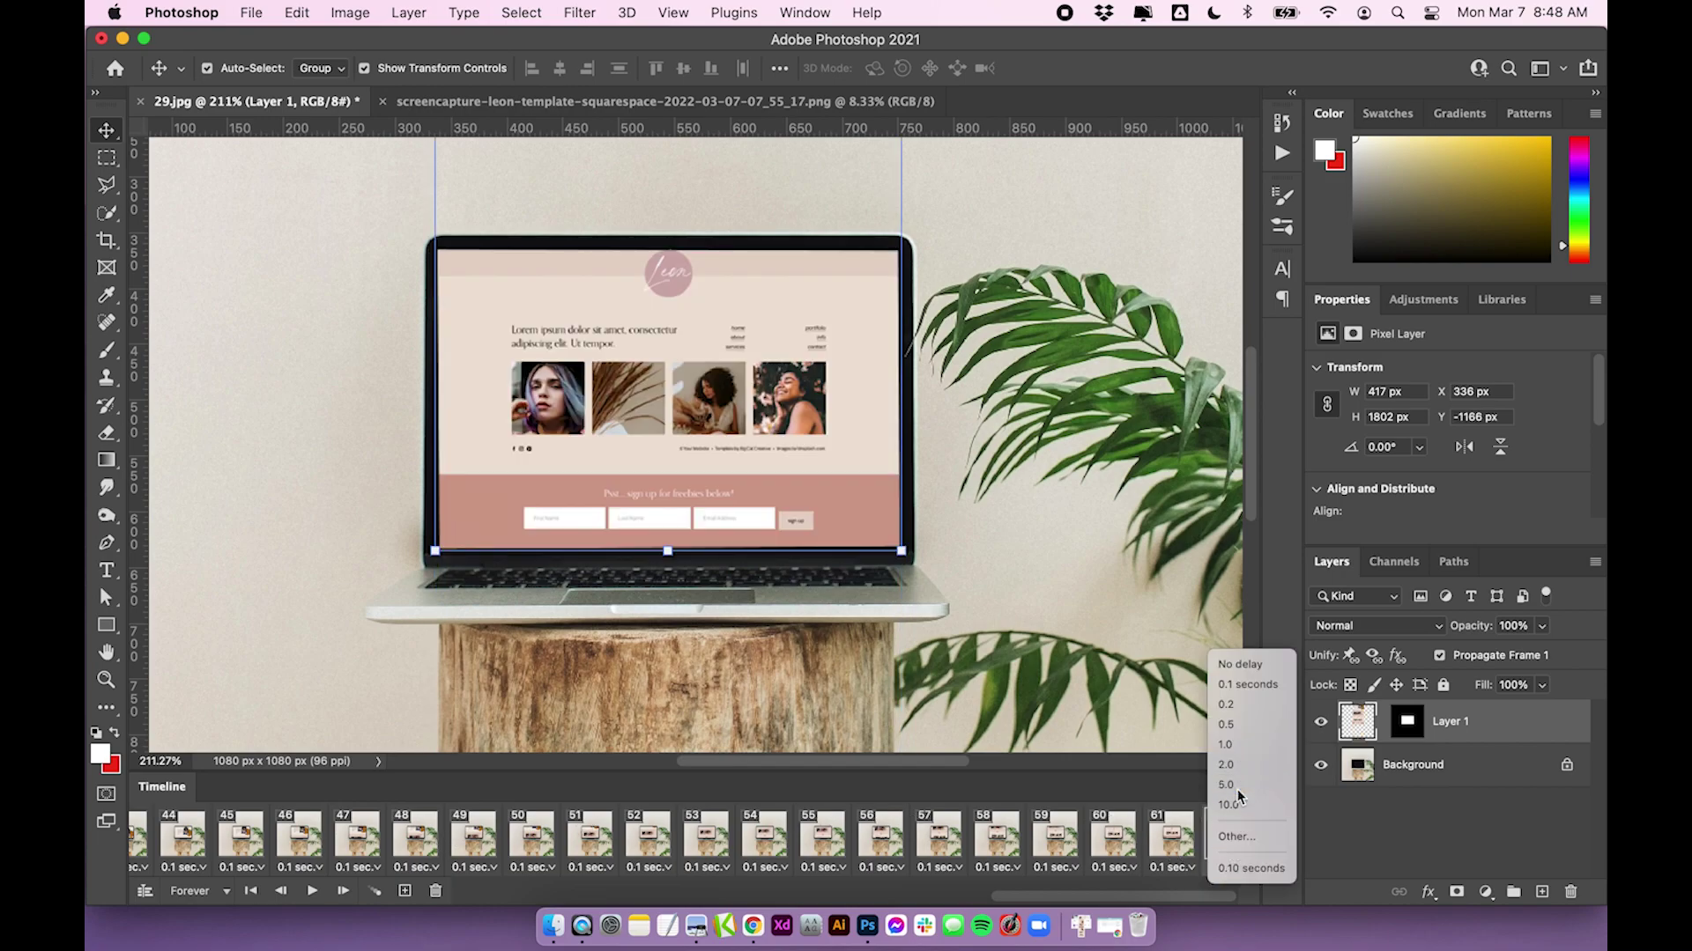
{"action": "left_click", "coordinate": [1238, 785]}
{"action": "left_click", "coordinate": [307, 893]}
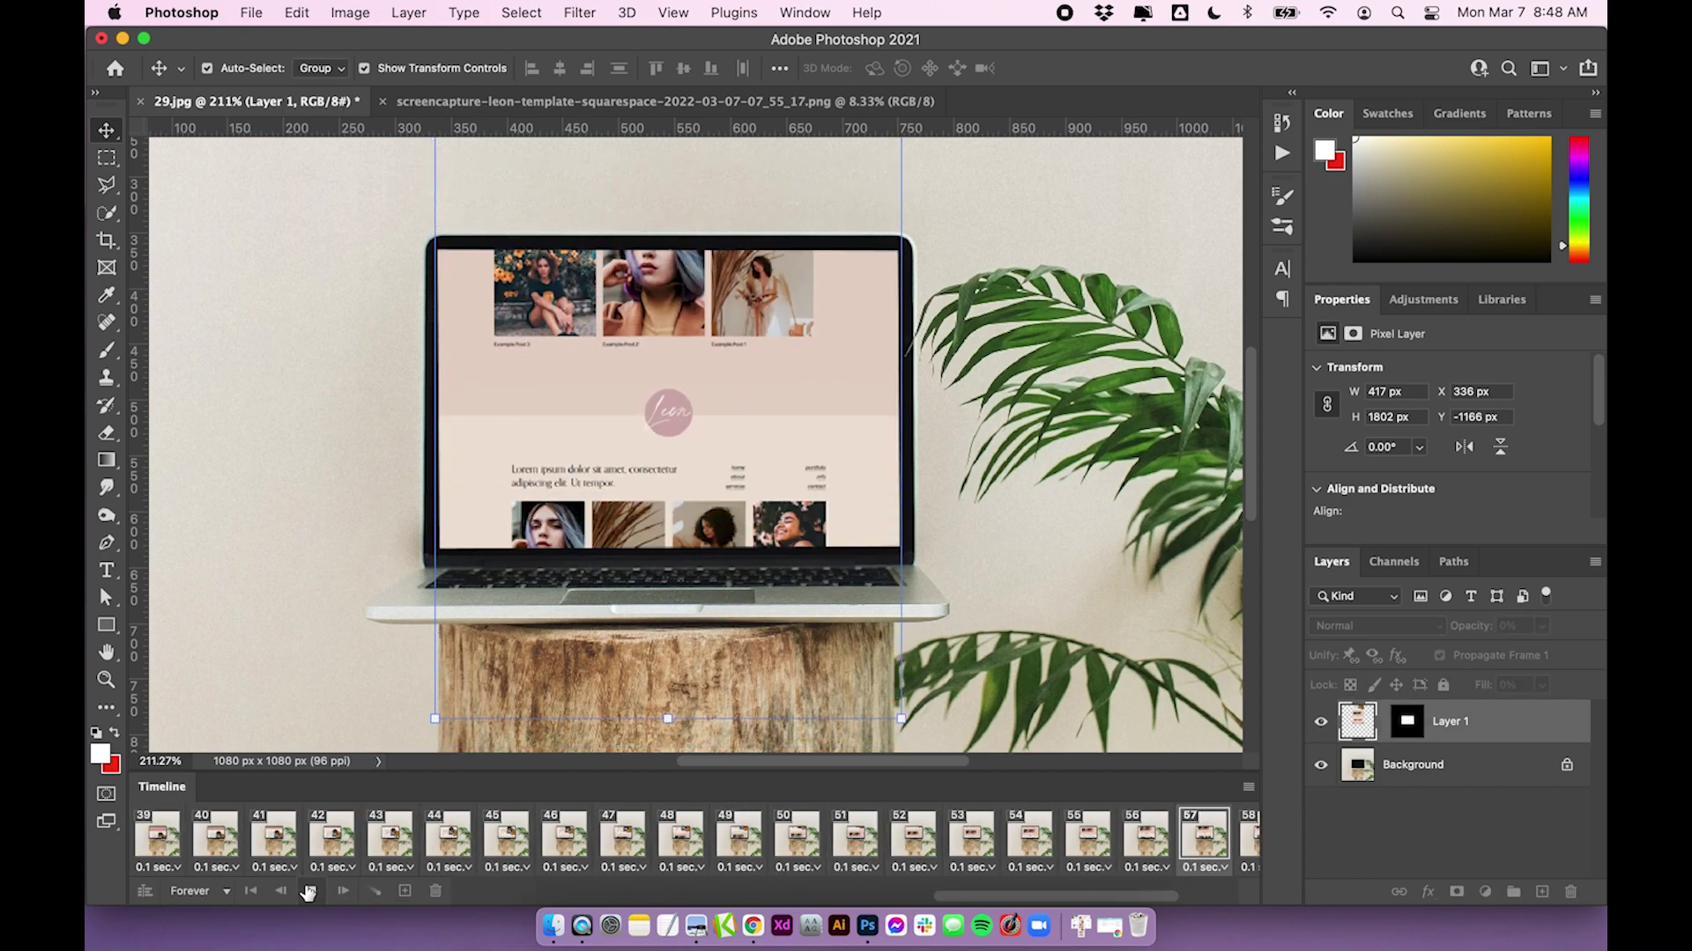
{"action": "left_click", "coordinate": [307, 892]}
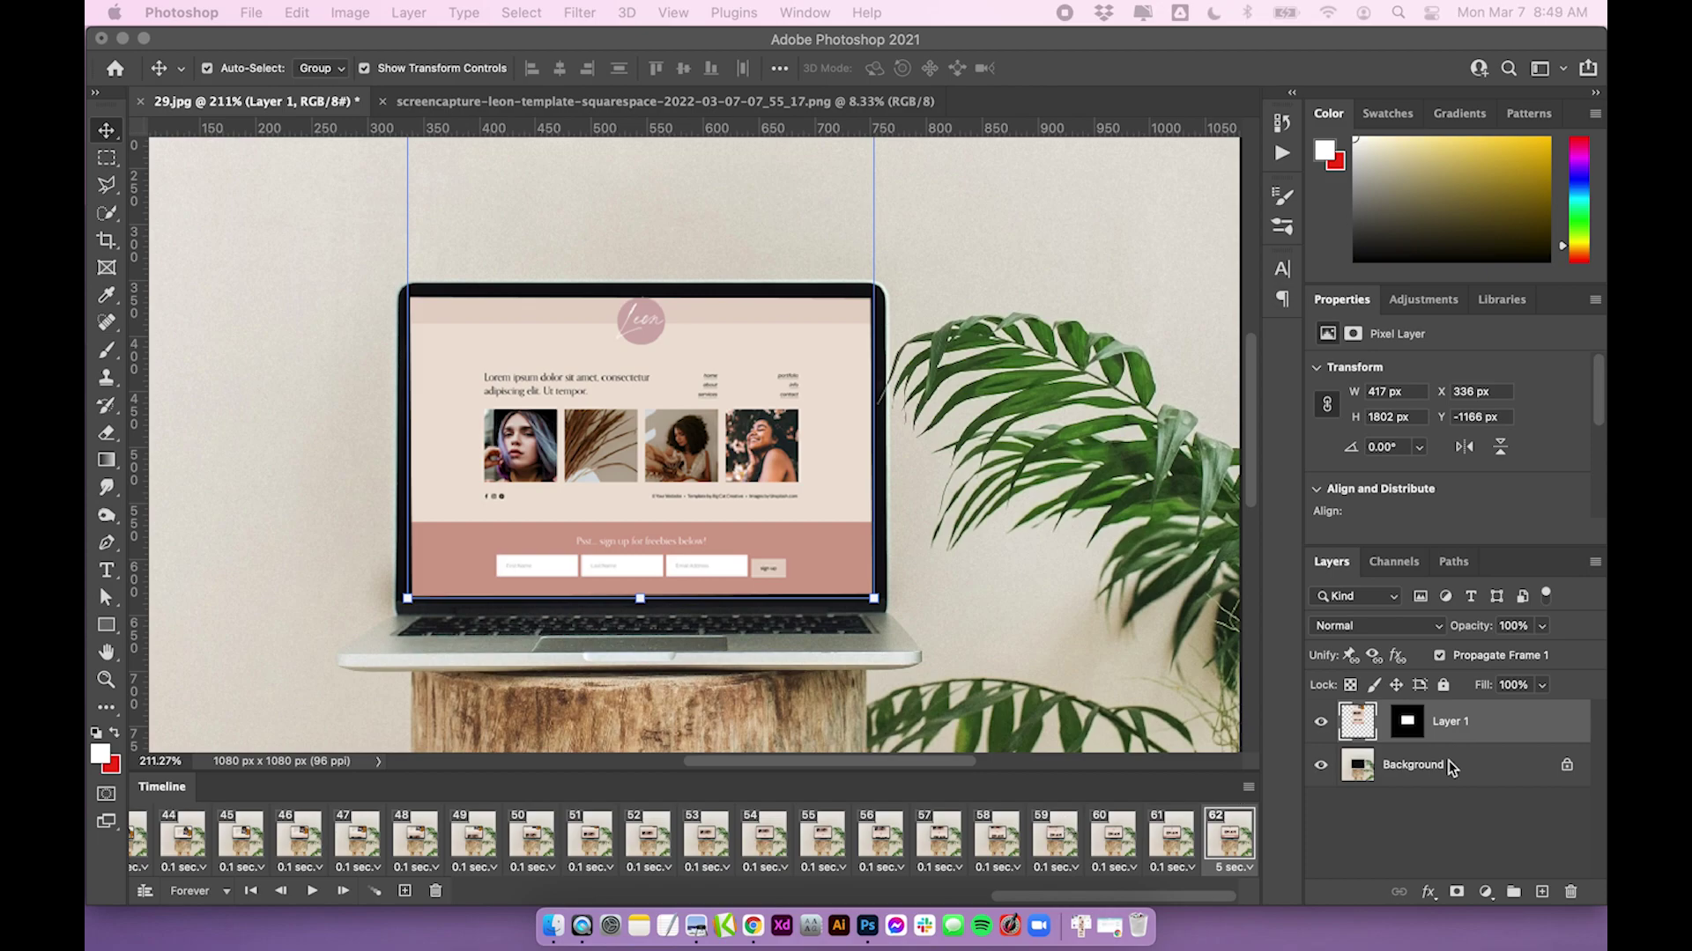
Reverse the frame order from the Timeline panel menu and play the animation
{"action": "left_click", "coordinate": [1248, 787]}
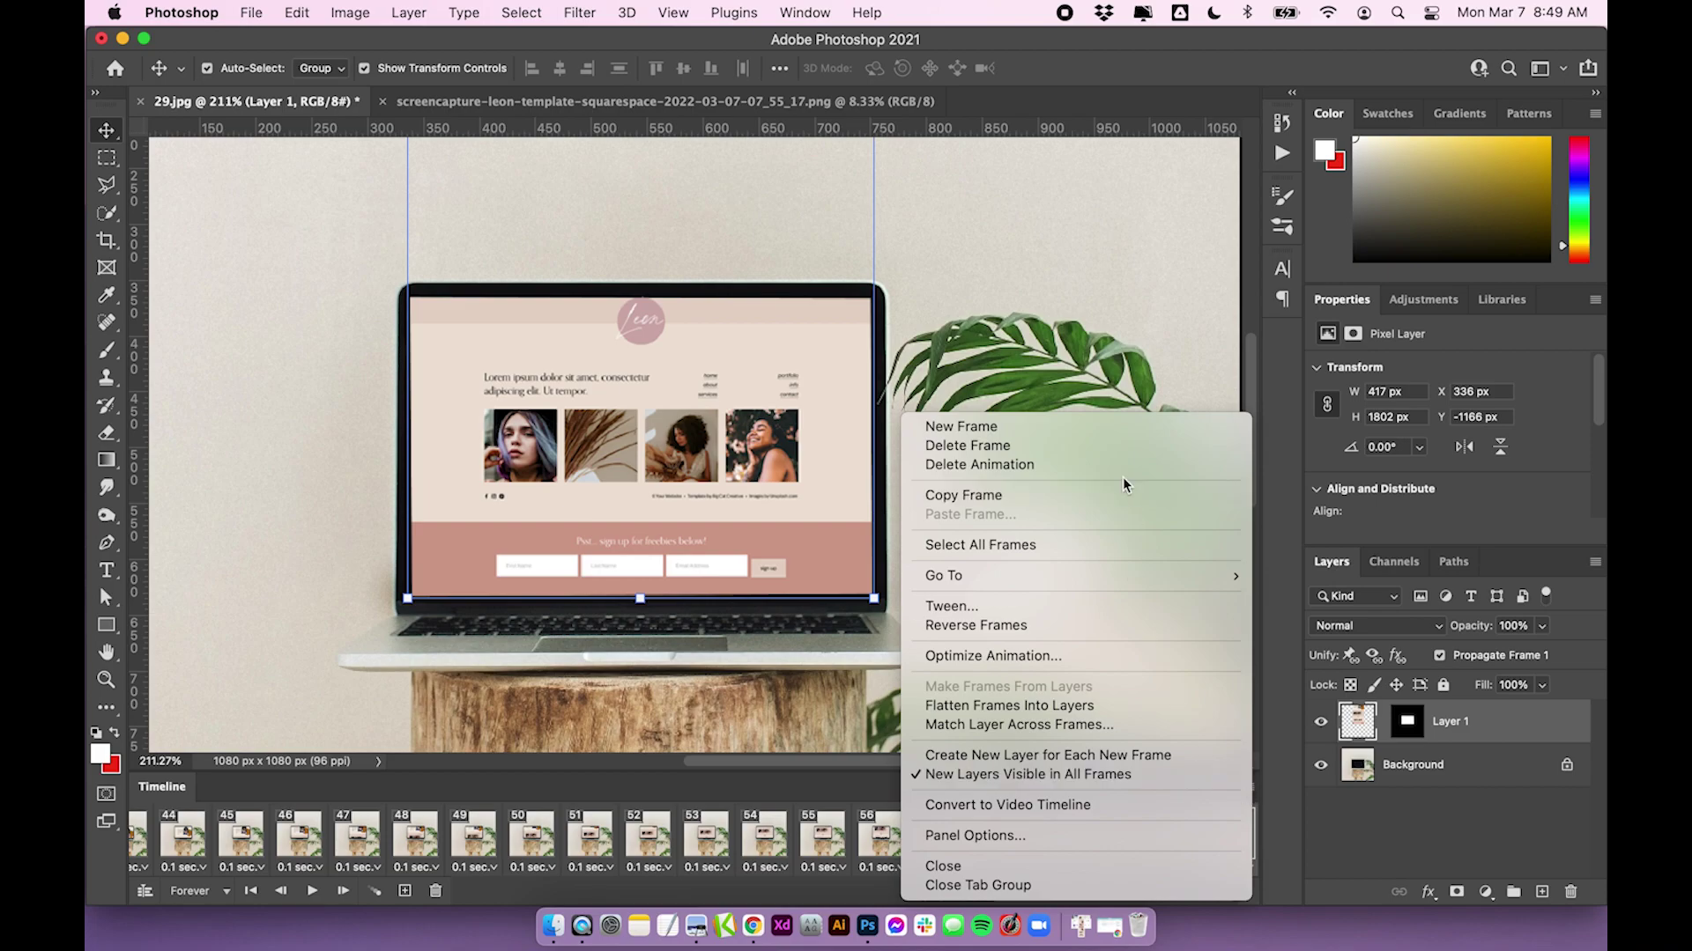
{"action": "left_click", "coordinate": [1033, 624]}
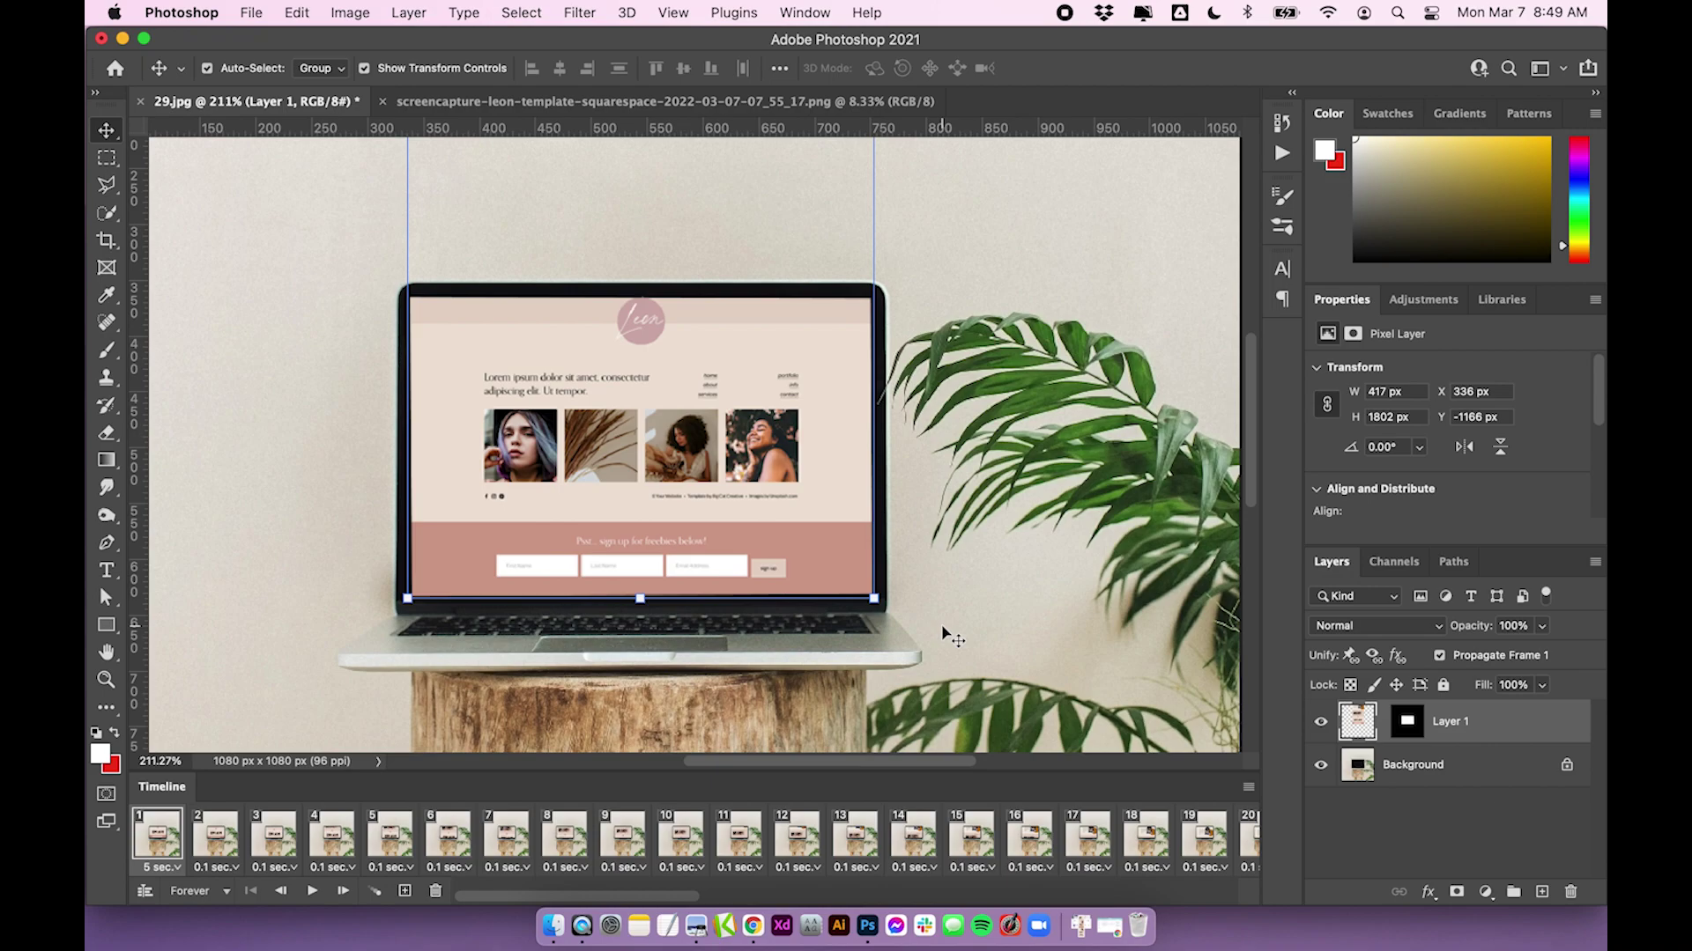
{"action": "left_click", "coordinate": [311, 891]}
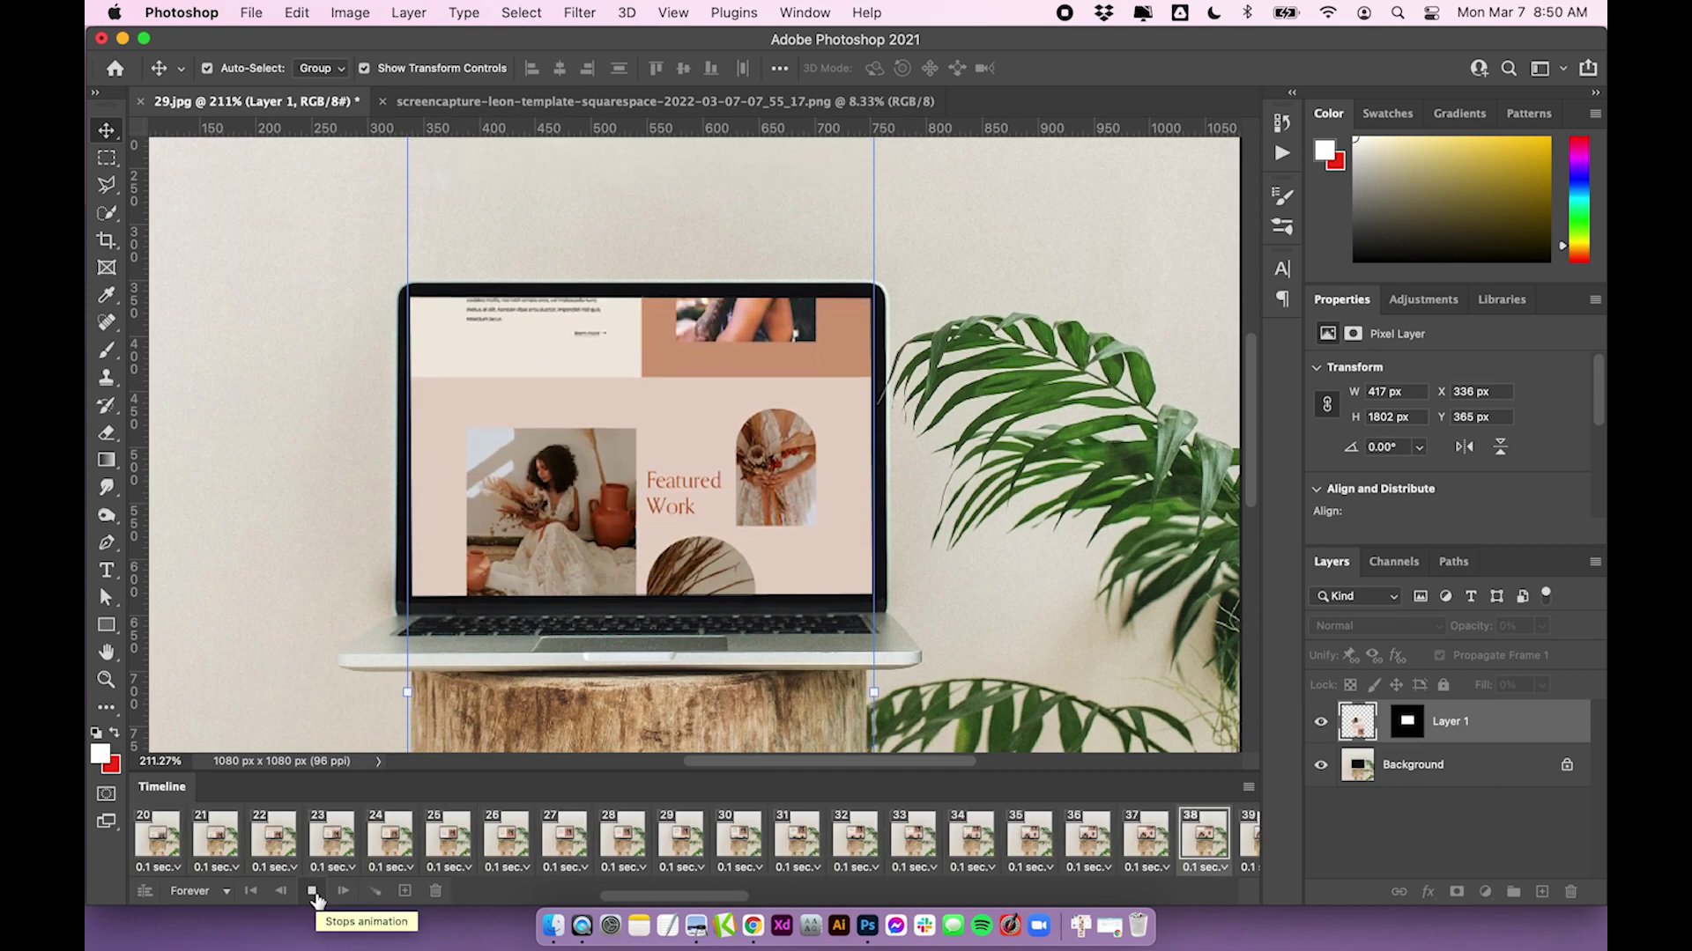
Stop the playback so it rests on frame 40, then scroll the canvas
{"action": "left_click", "coordinate": [313, 893]}
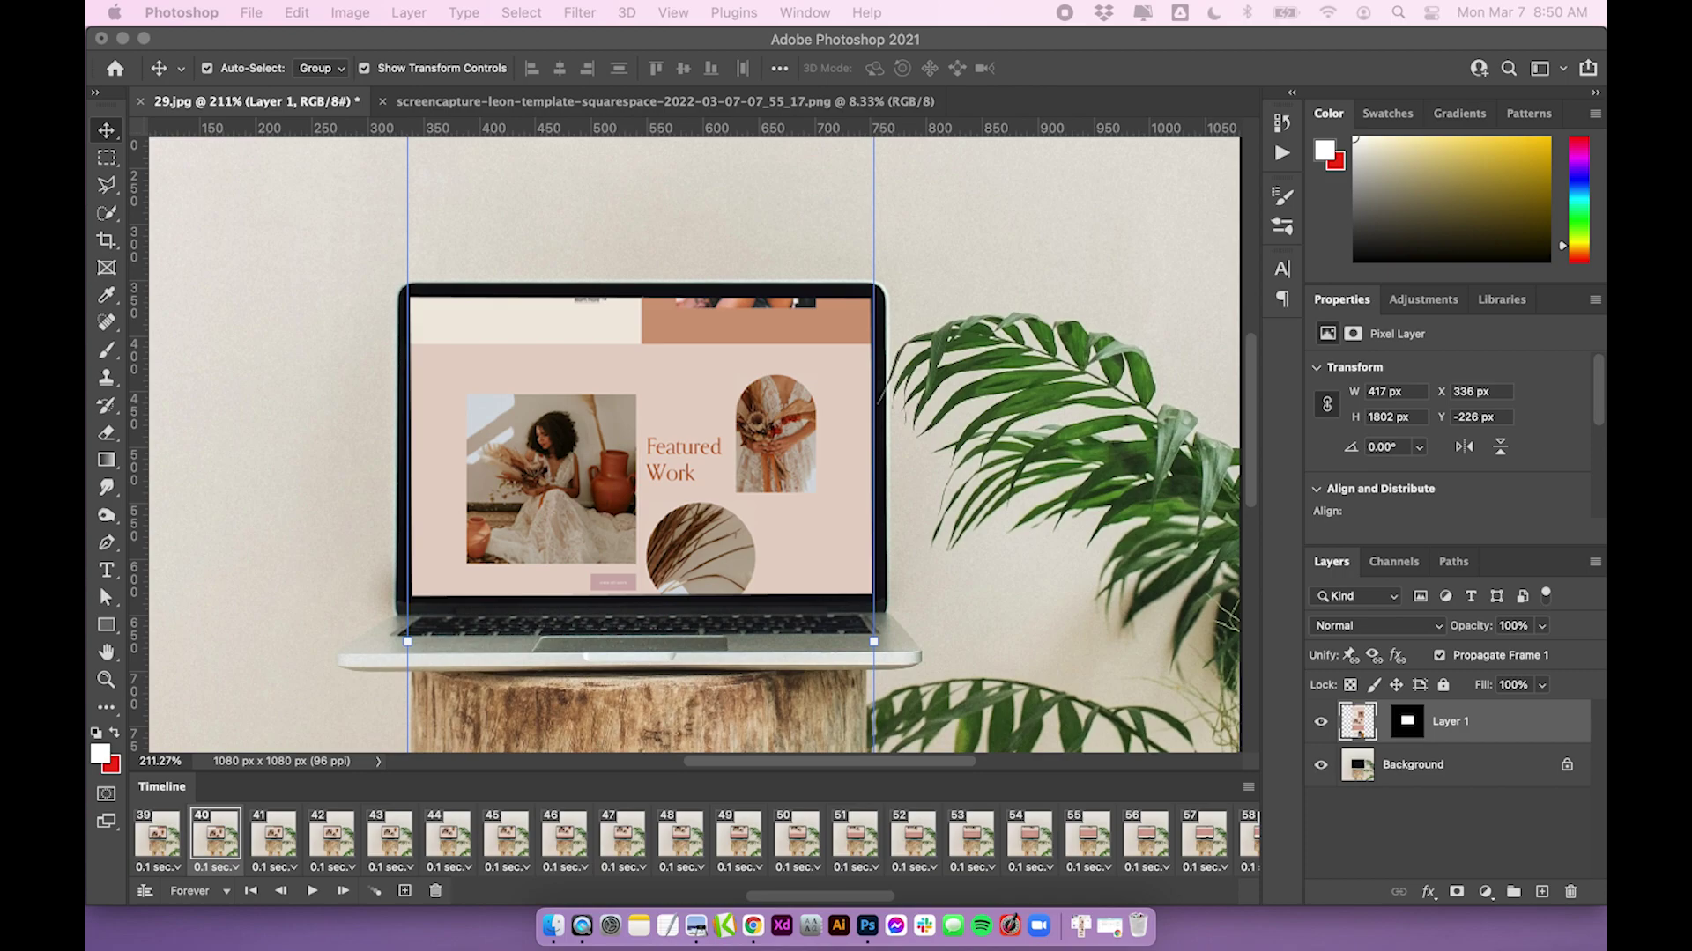
{"action": "scroll", "coordinate": [571, 453], "scroll_direction": "down", "scroll_amount": 3}
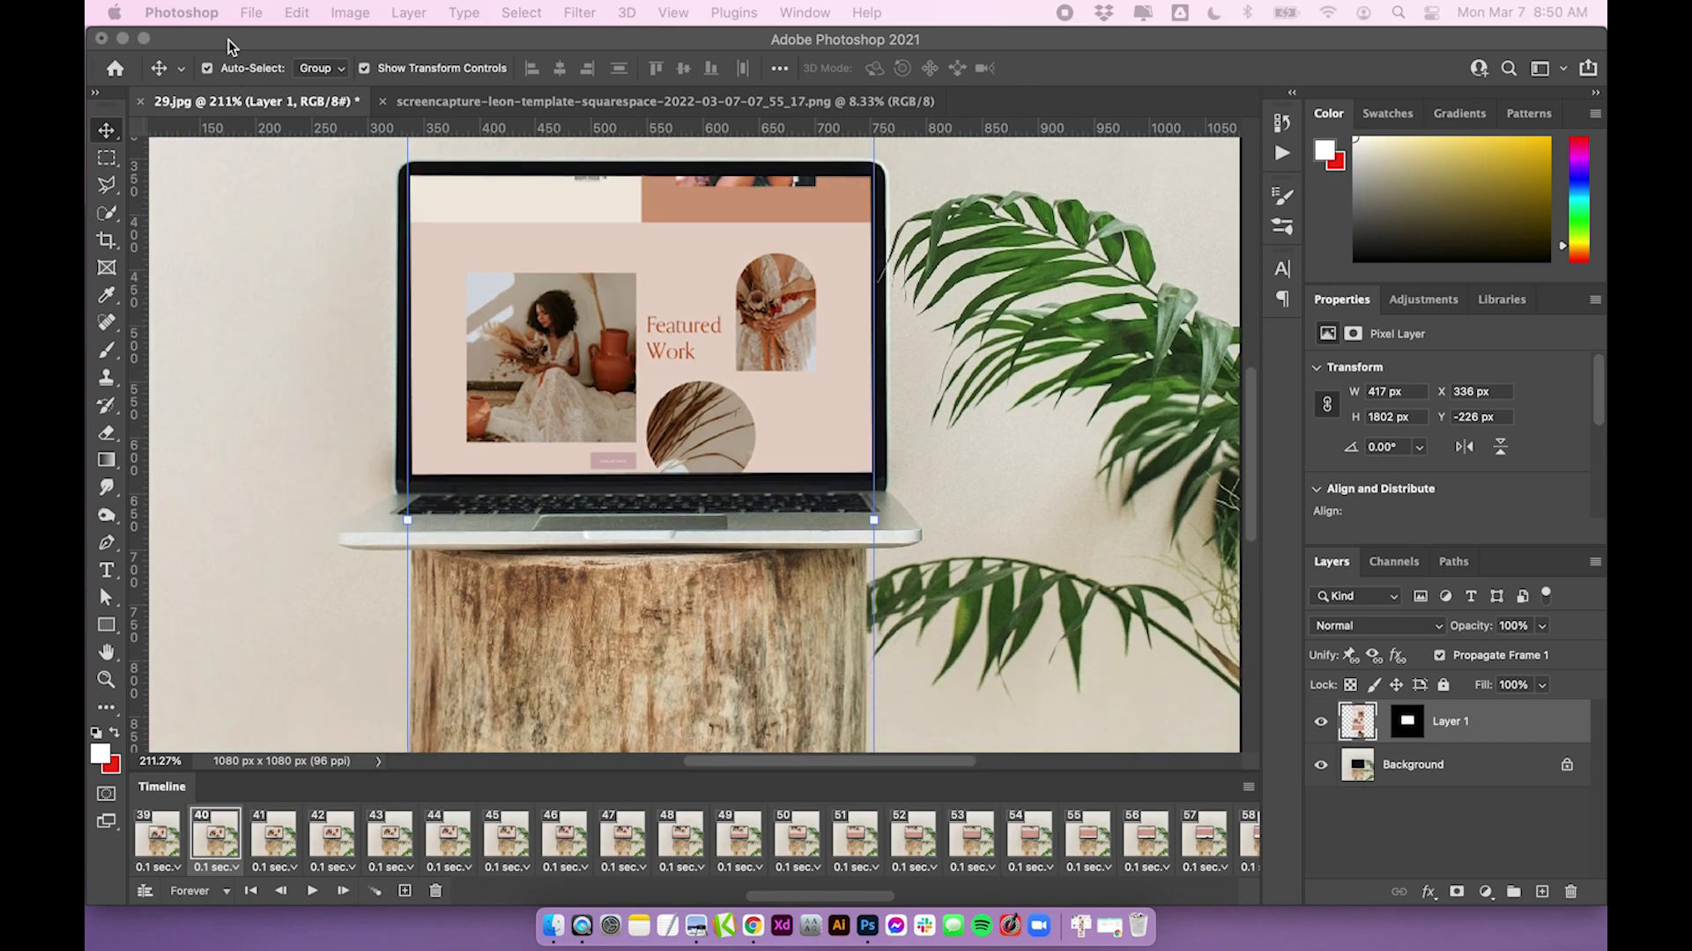
Launch File > Export > Save for Web (Legacy) and bring up its Preset list, currently JPEG High
{"action": "left_click", "coordinate": [251, 13]}
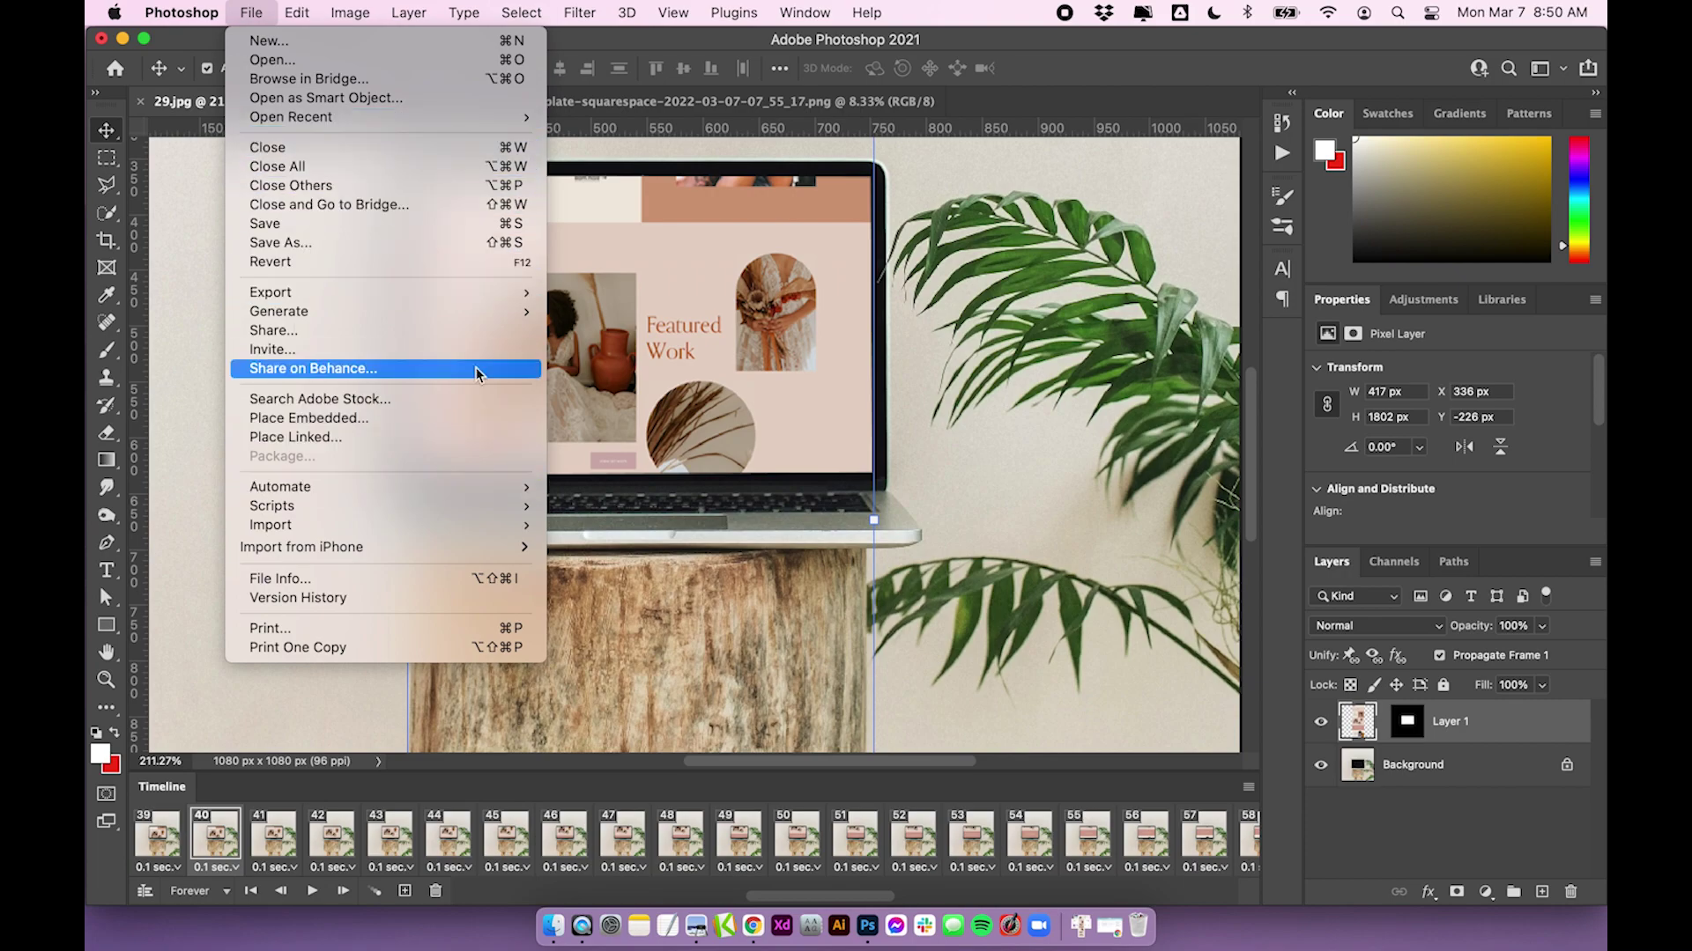
{"action": "mouse_move", "coordinate": [275, 295]}
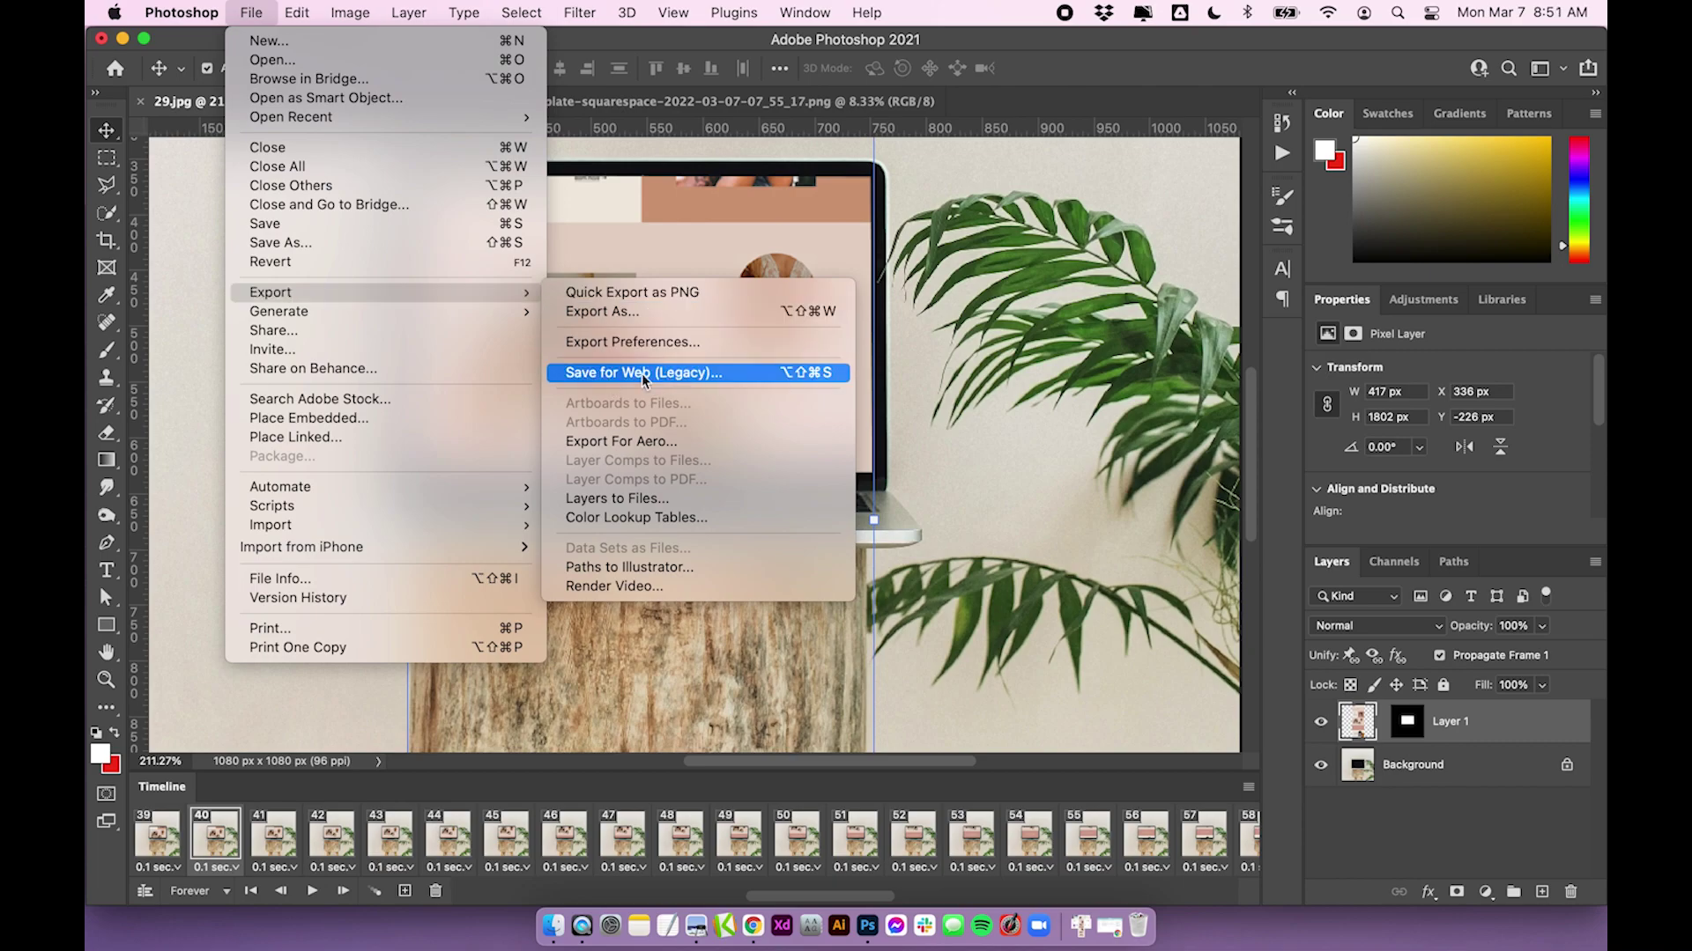
{"action": "left_click", "coordinate": [700, 372]}
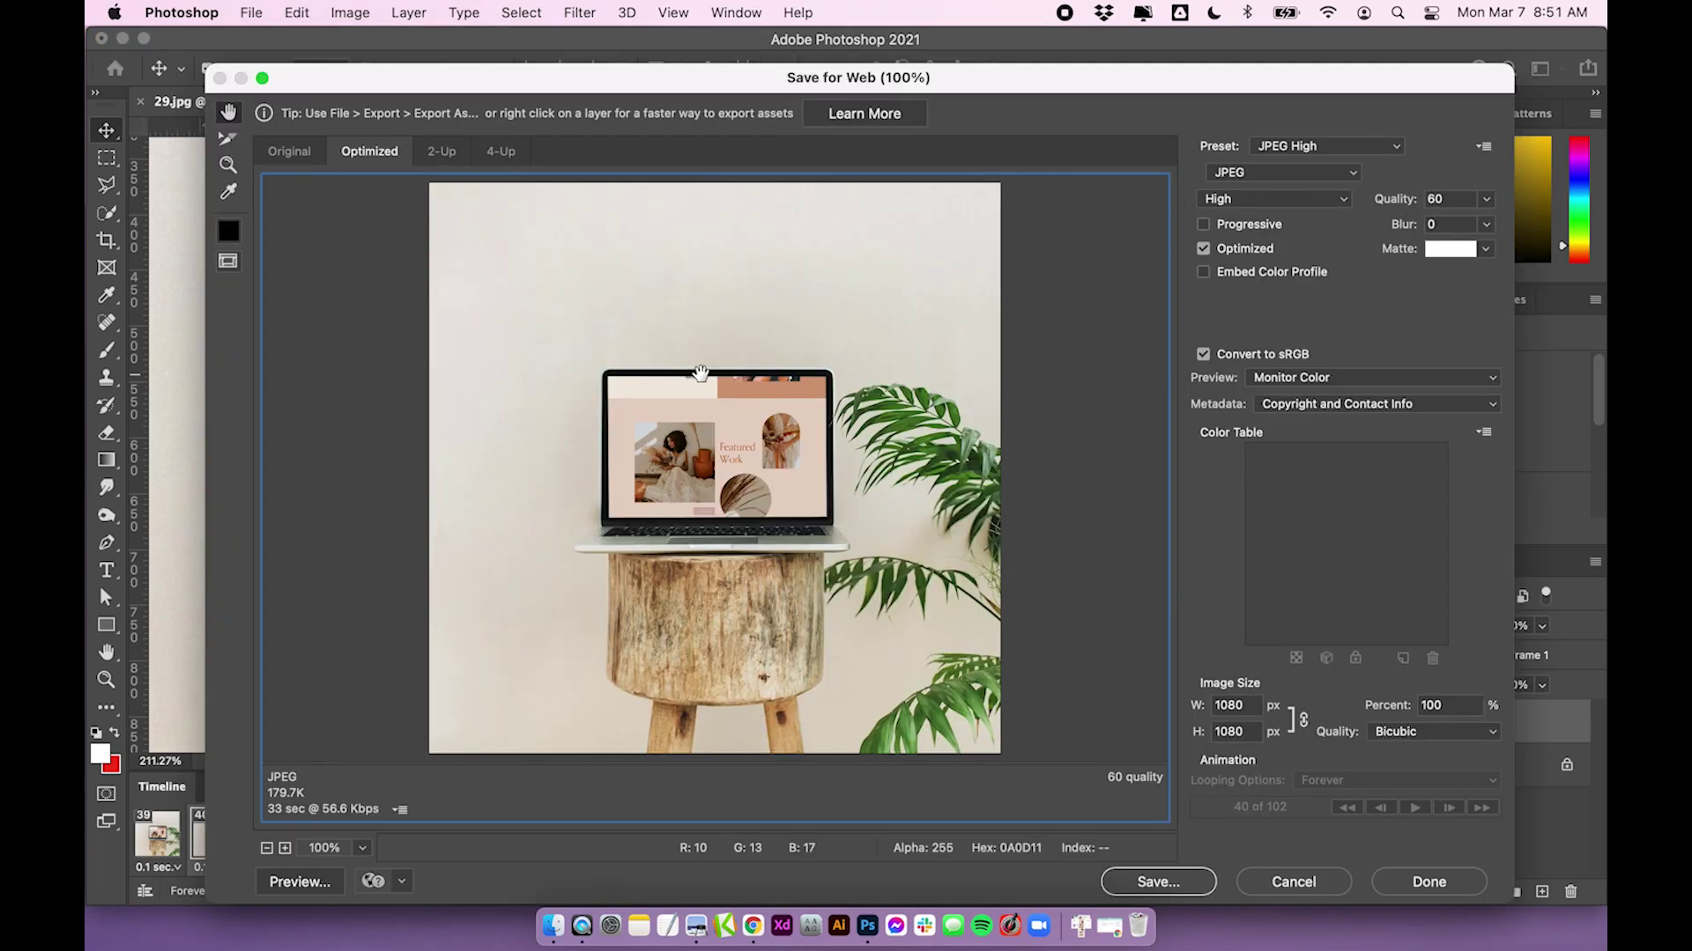
{"action": "left_click", "coordinate": [1321, 147]}
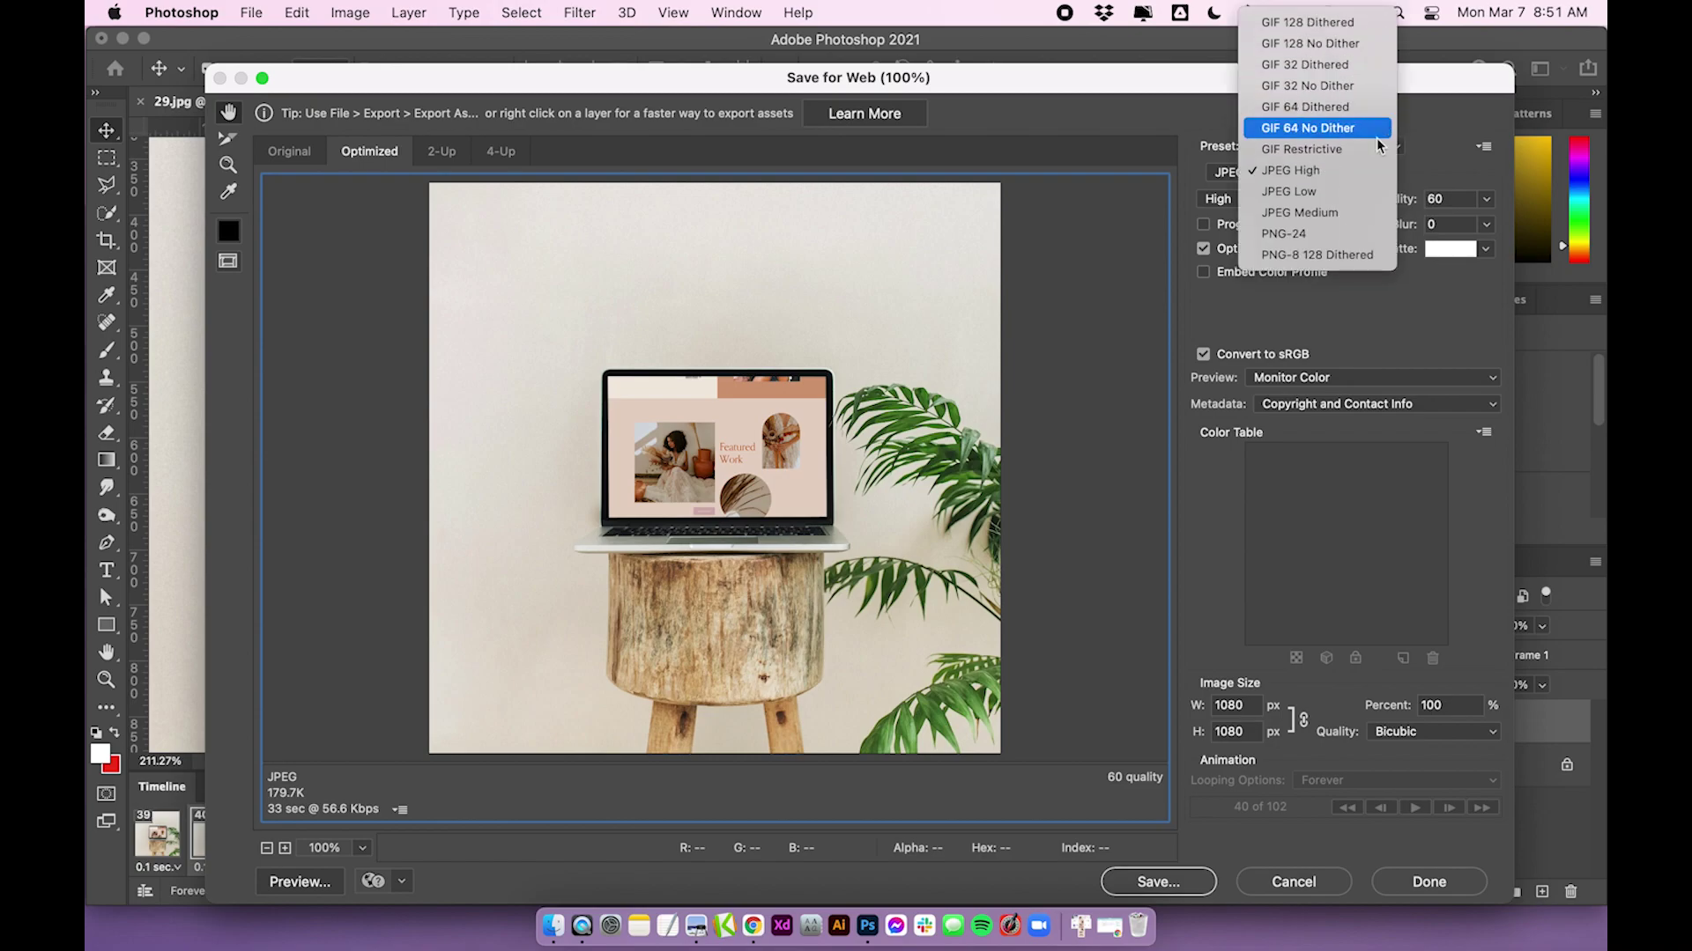
{"action": "left_click", "coordinate": [1432, 124]}
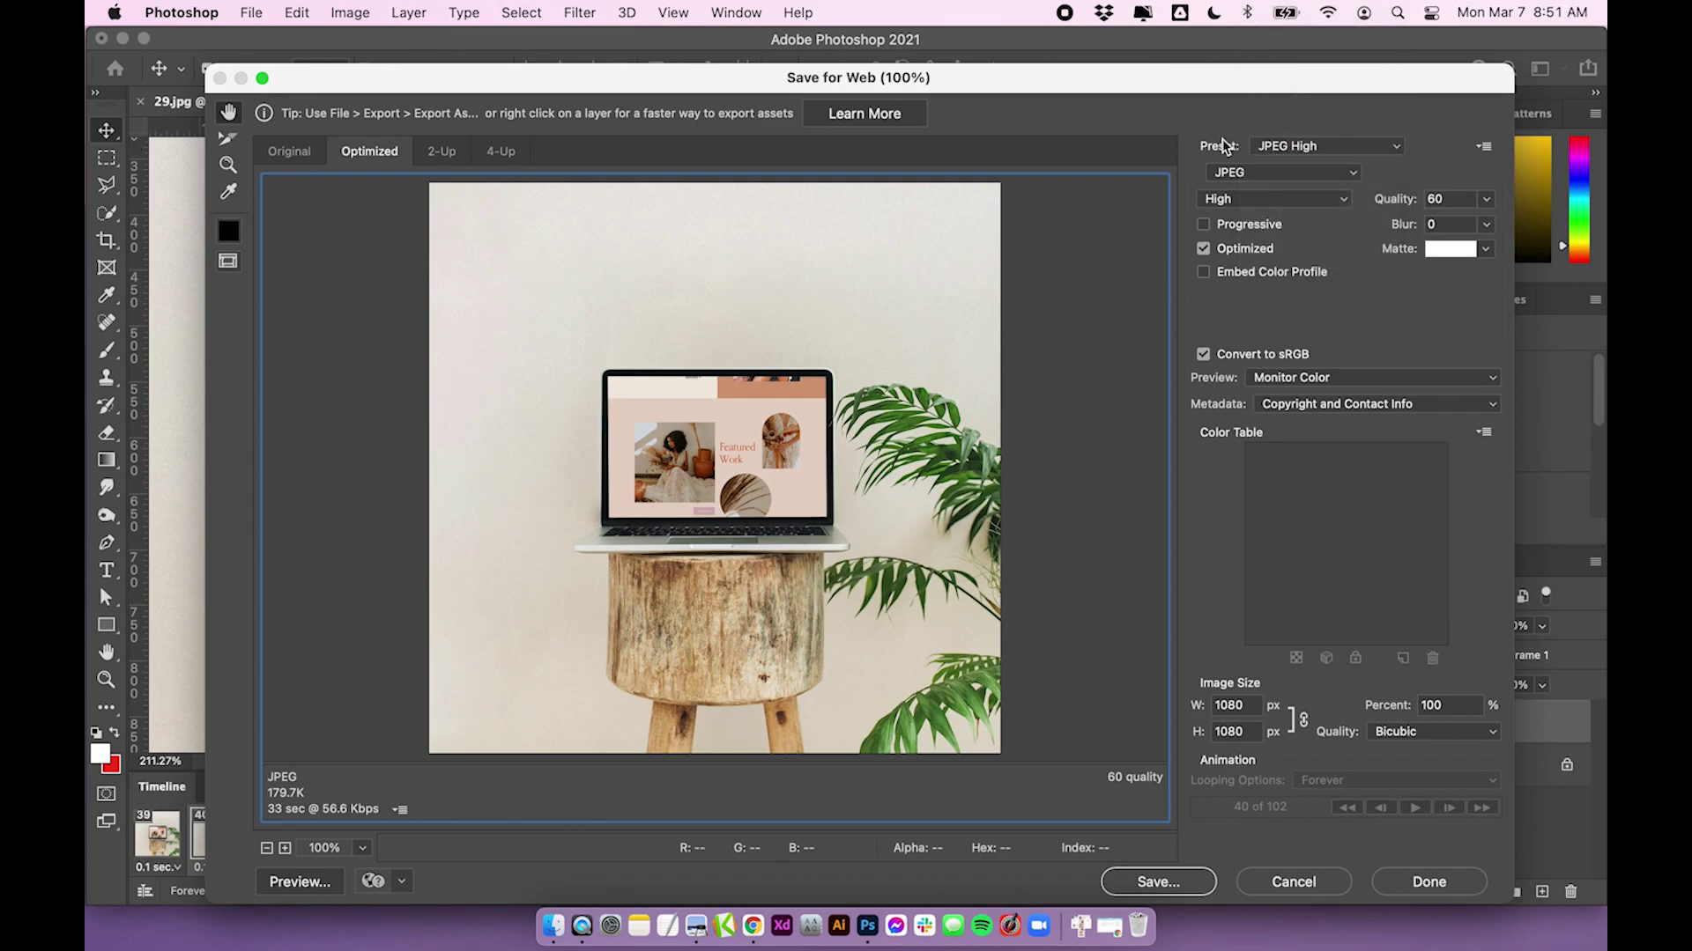
{"action": "left_click", "coordinate": [1300, 148]}
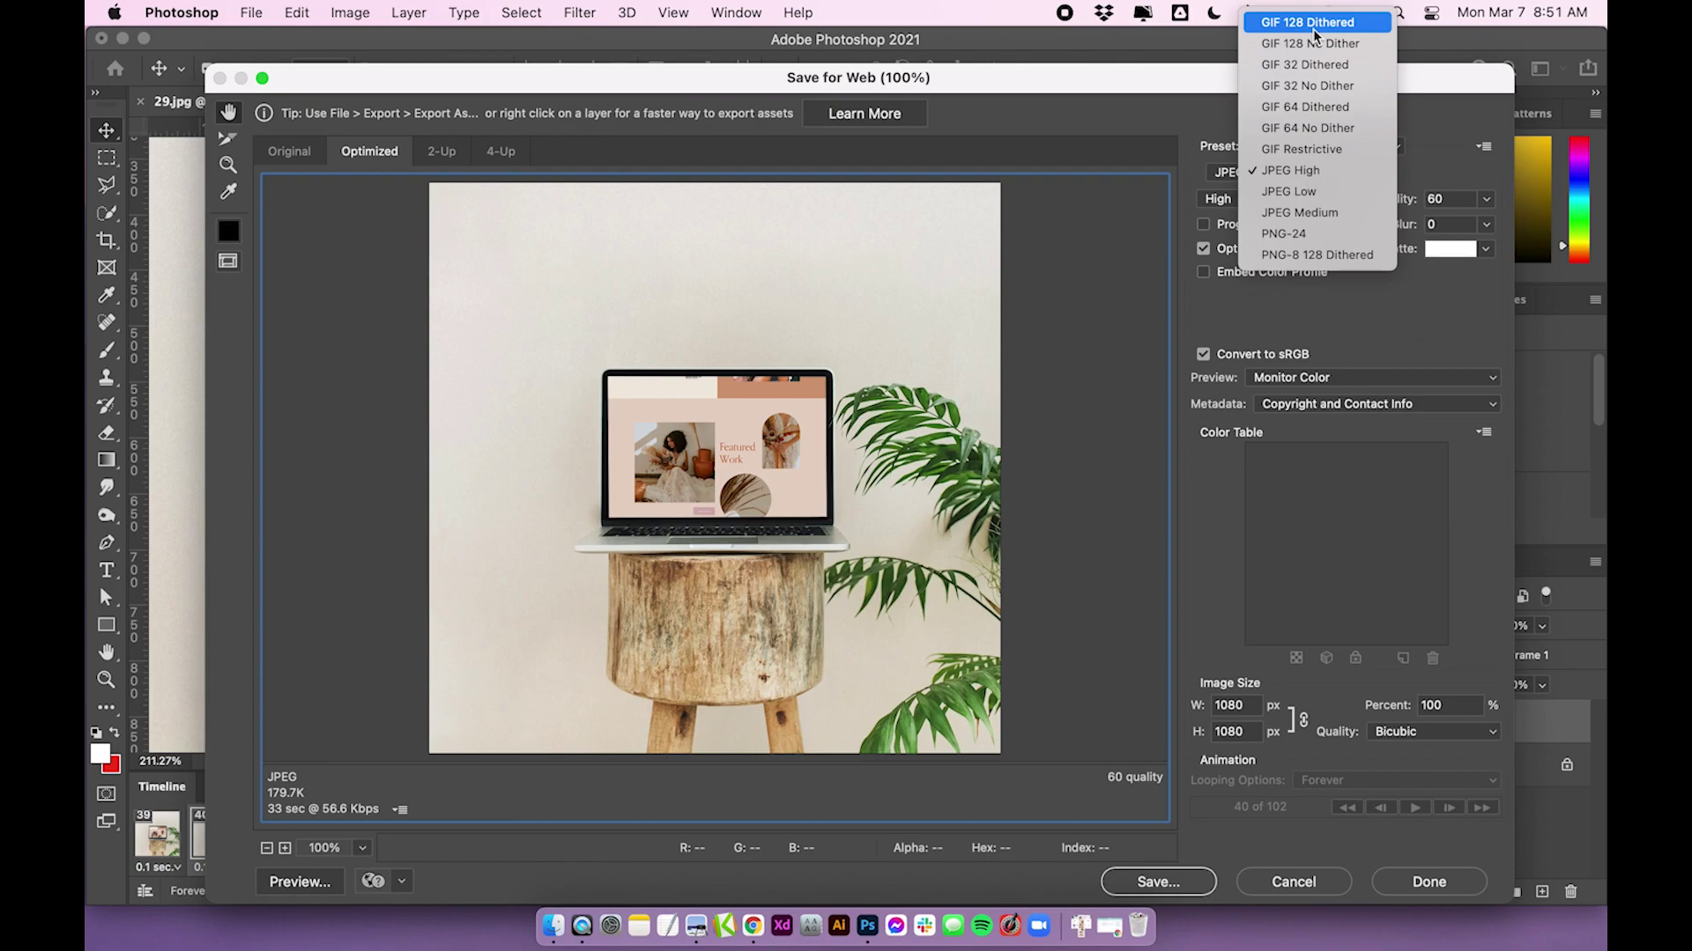
Choose the GIF 128 Dithered preset and zoom the preview to 300%
{"action": "left_click", "coordinate": [1314, 26]}
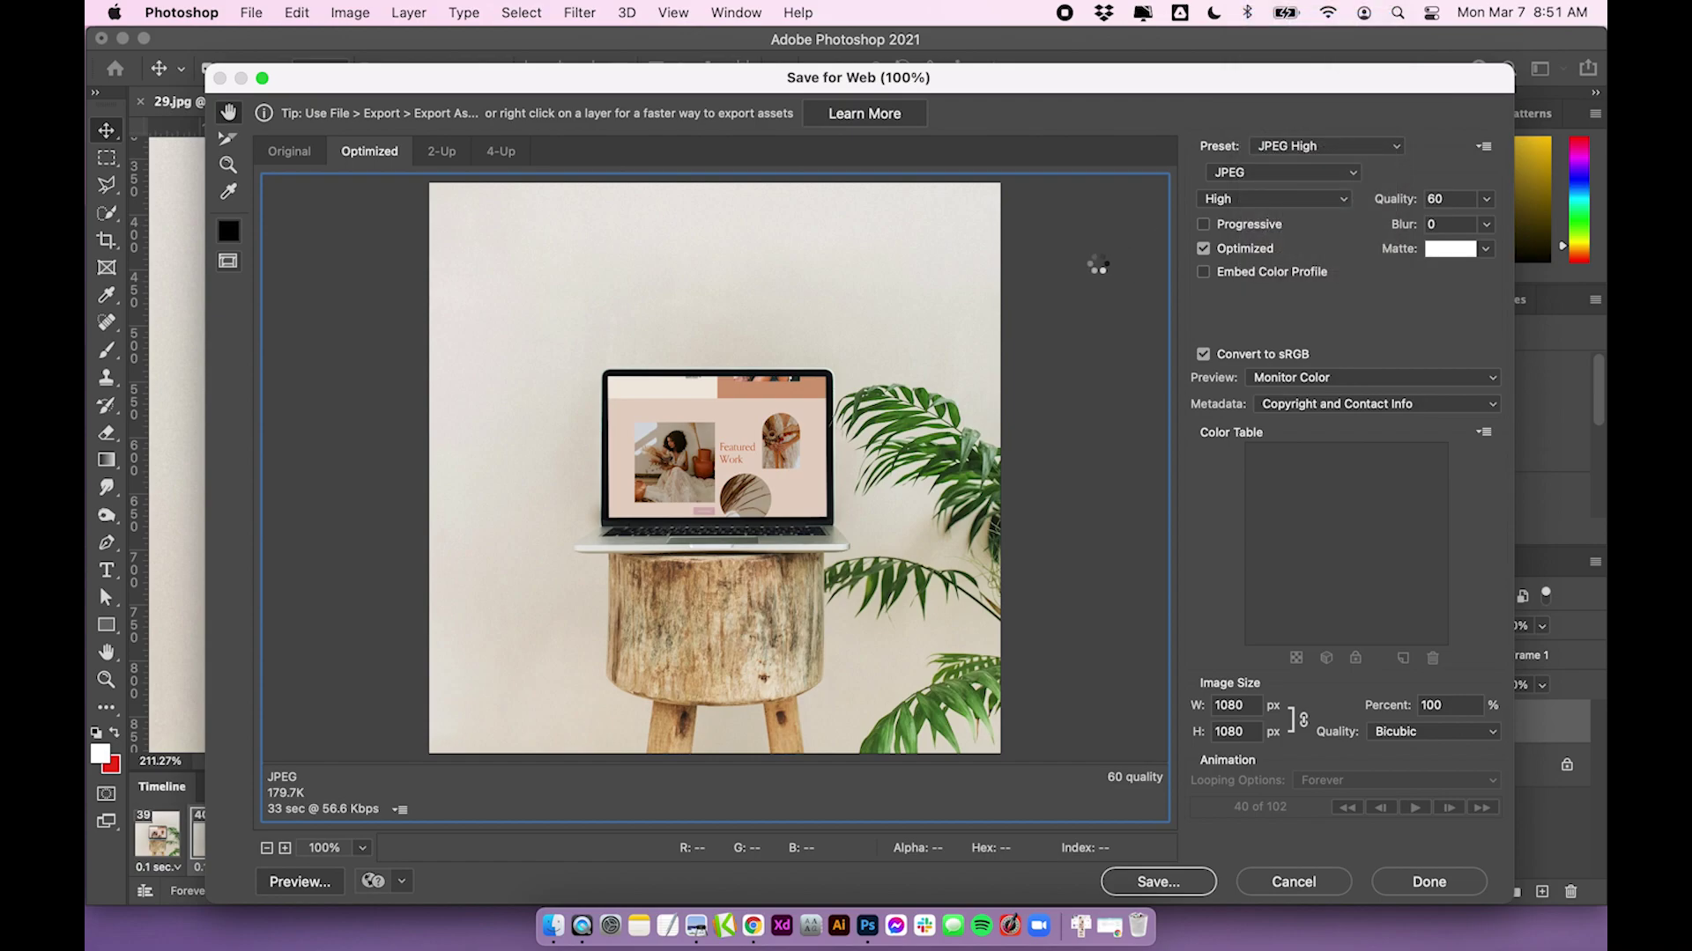
{"action": "left_click", "coordinate": [1361, 146]}
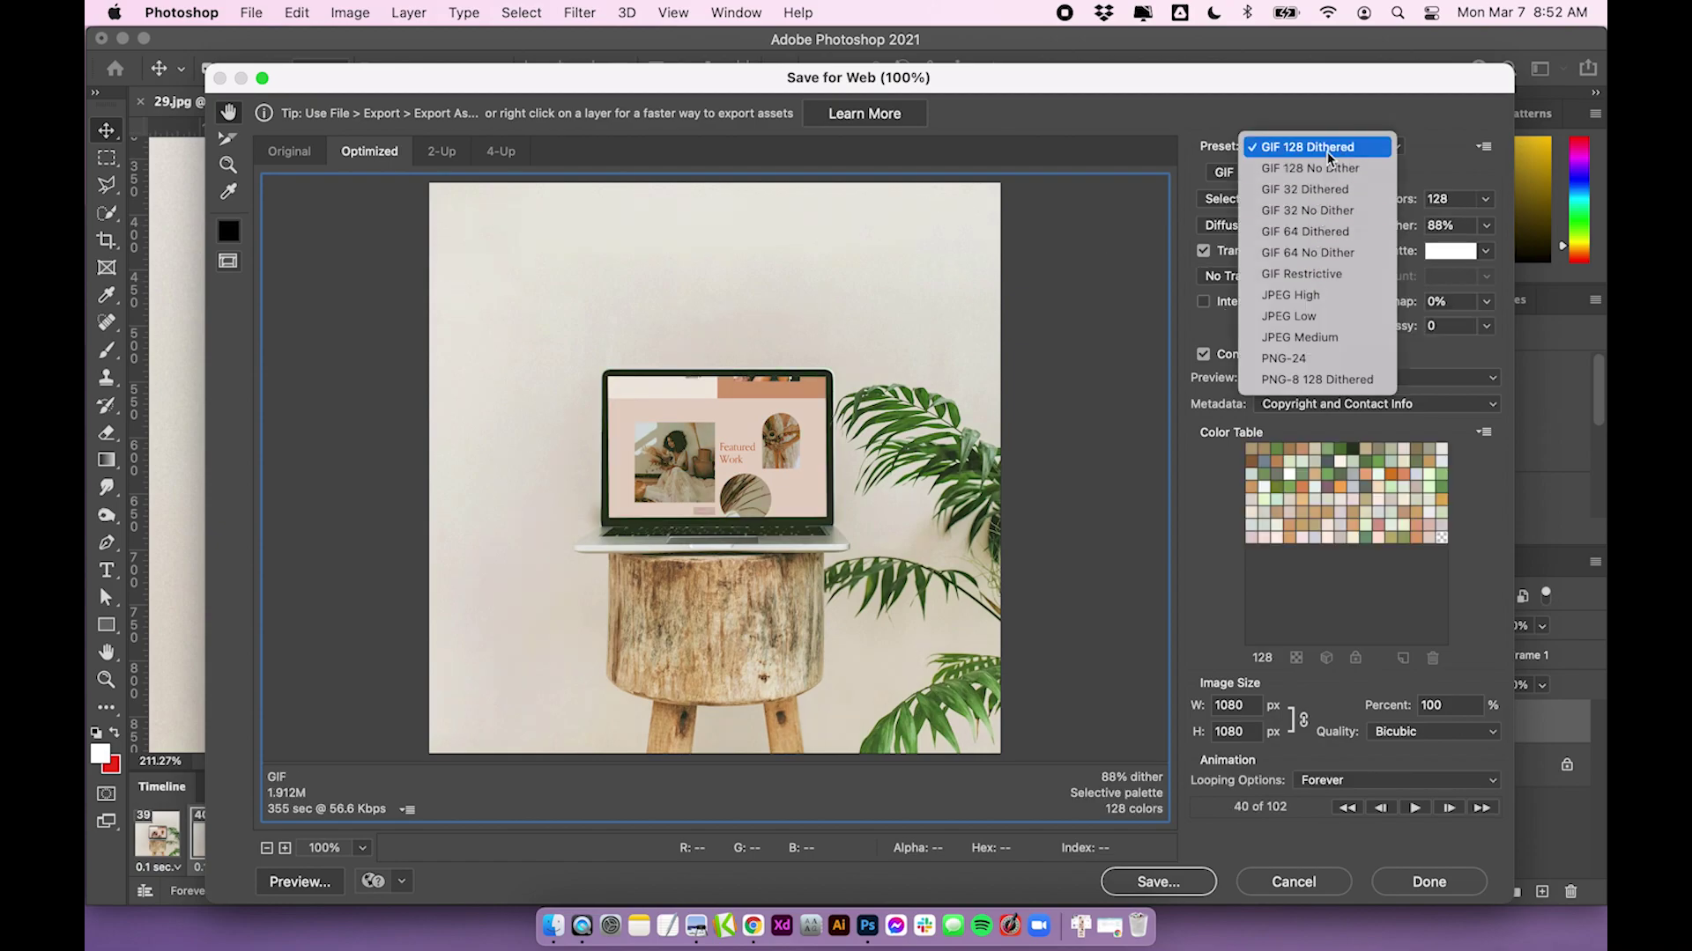
{"action": "left_click", "coordinate": [941, 338]}
{"action": "left_click", "coordinate": [287, 848]}
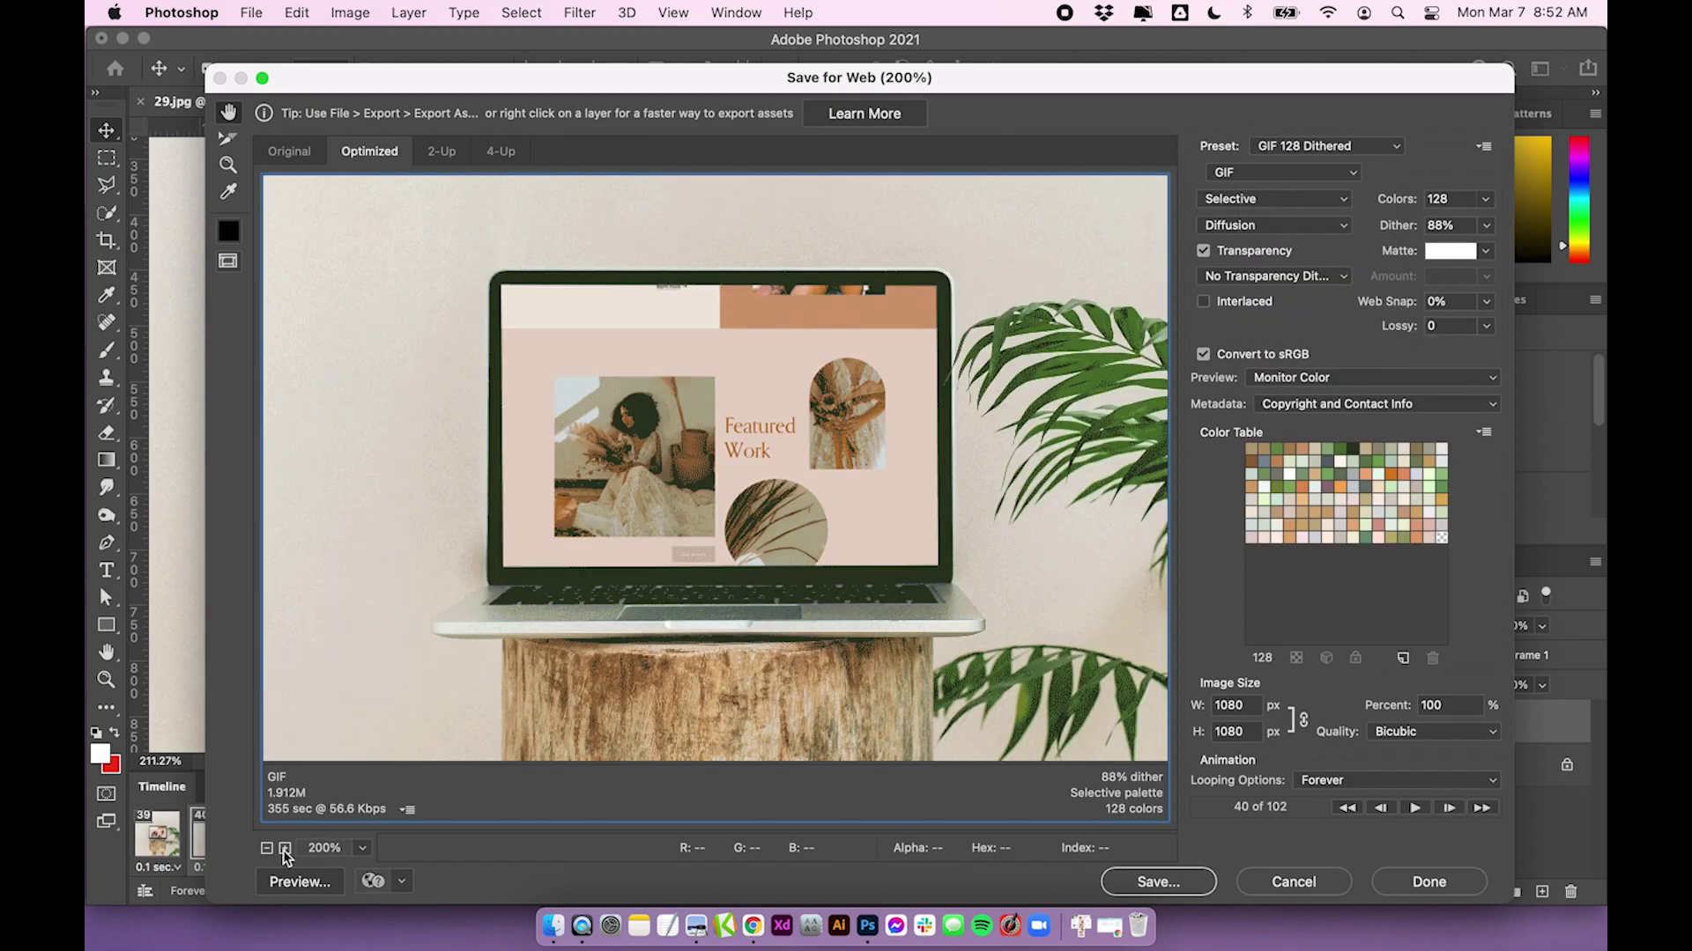
{"action": "left_click", "coordinate": [286, 849]}
Recheck the Preset list, keeping GIF 128 Dithered at 1.912M
{"action": "left_click", "coordinate": [1276, 151]}
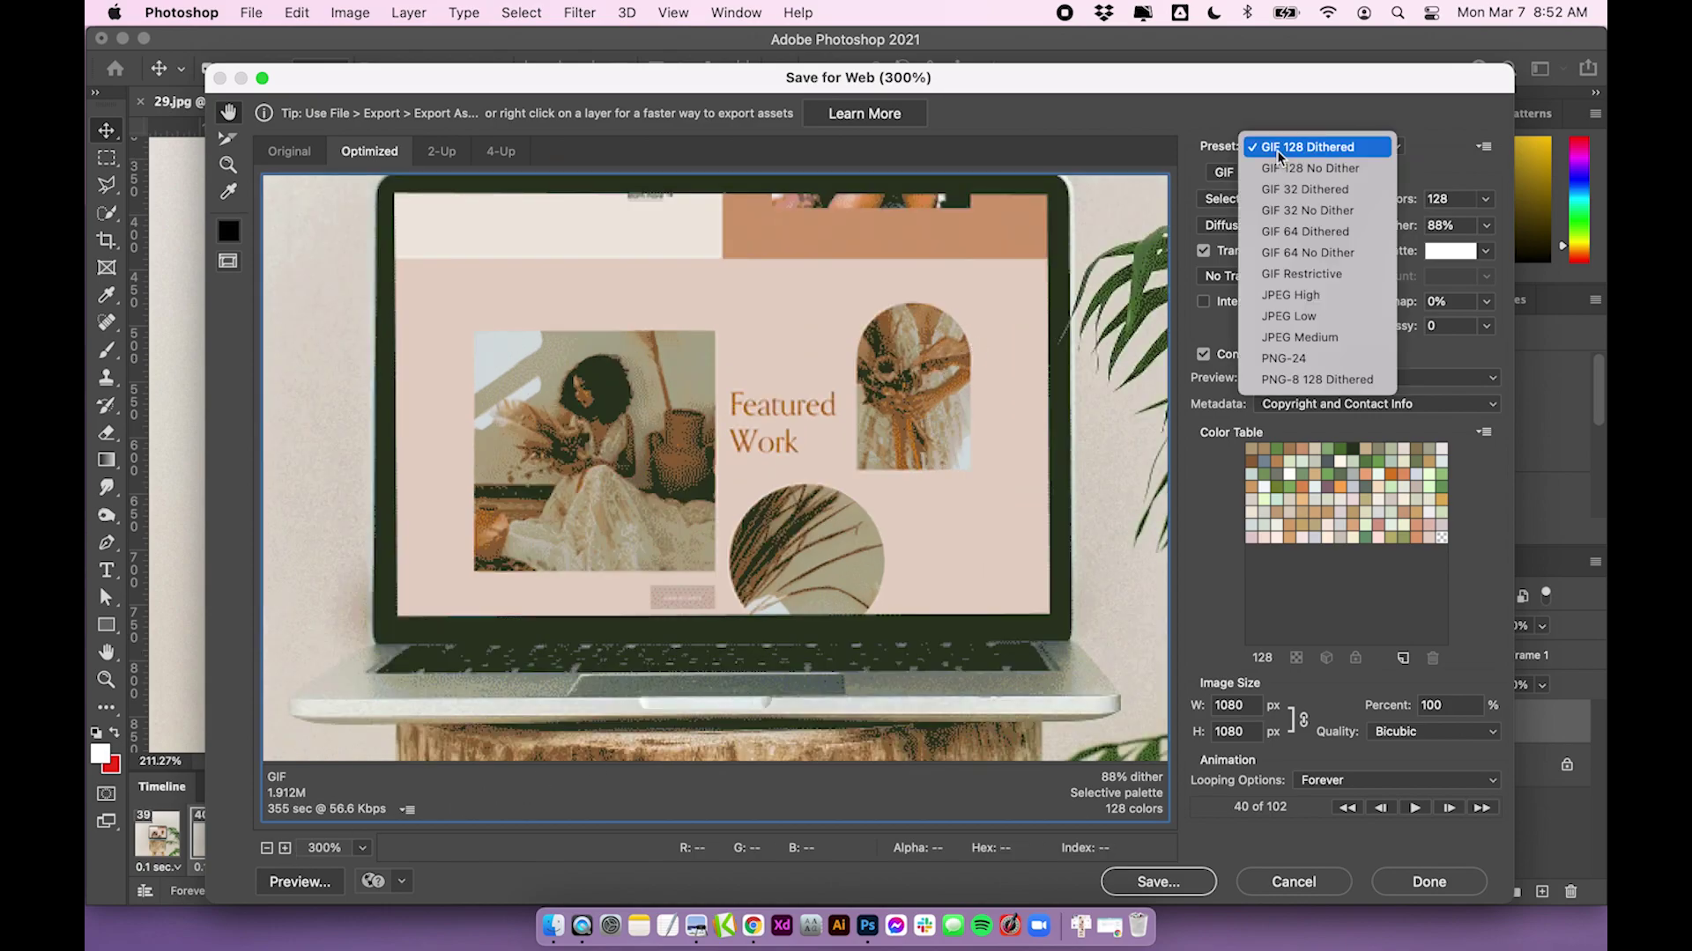
{"action": "left_click", "coordinate": [1292, 125]}
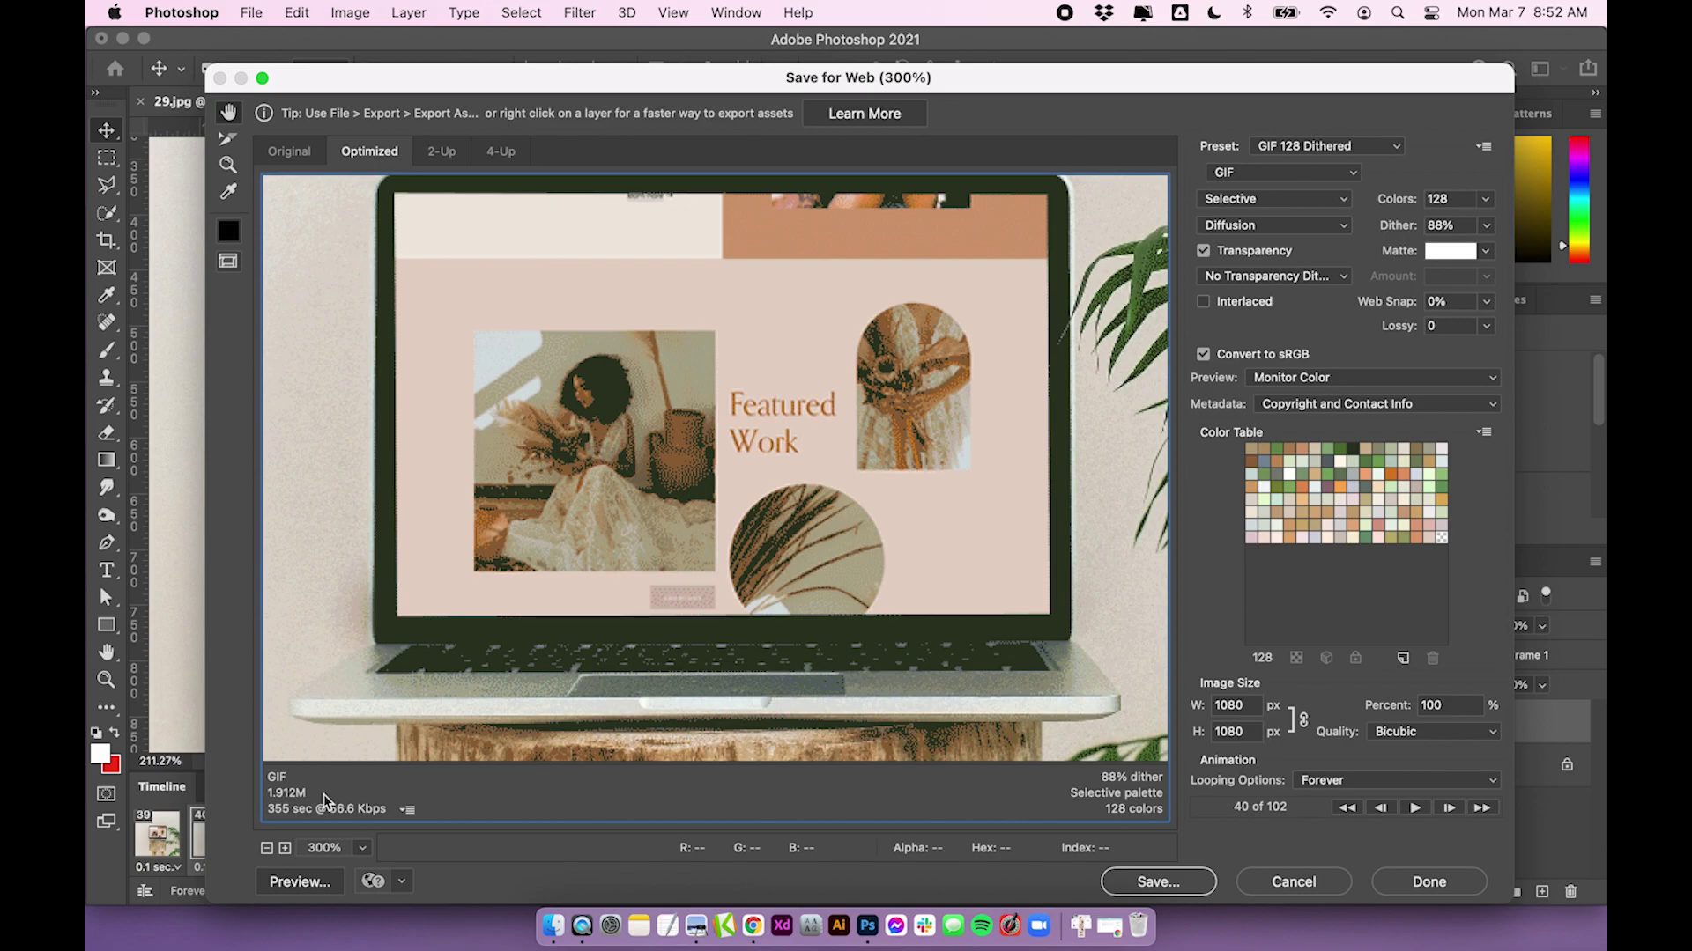
{"action": "left_click", "coordinate": [1330, 146]}
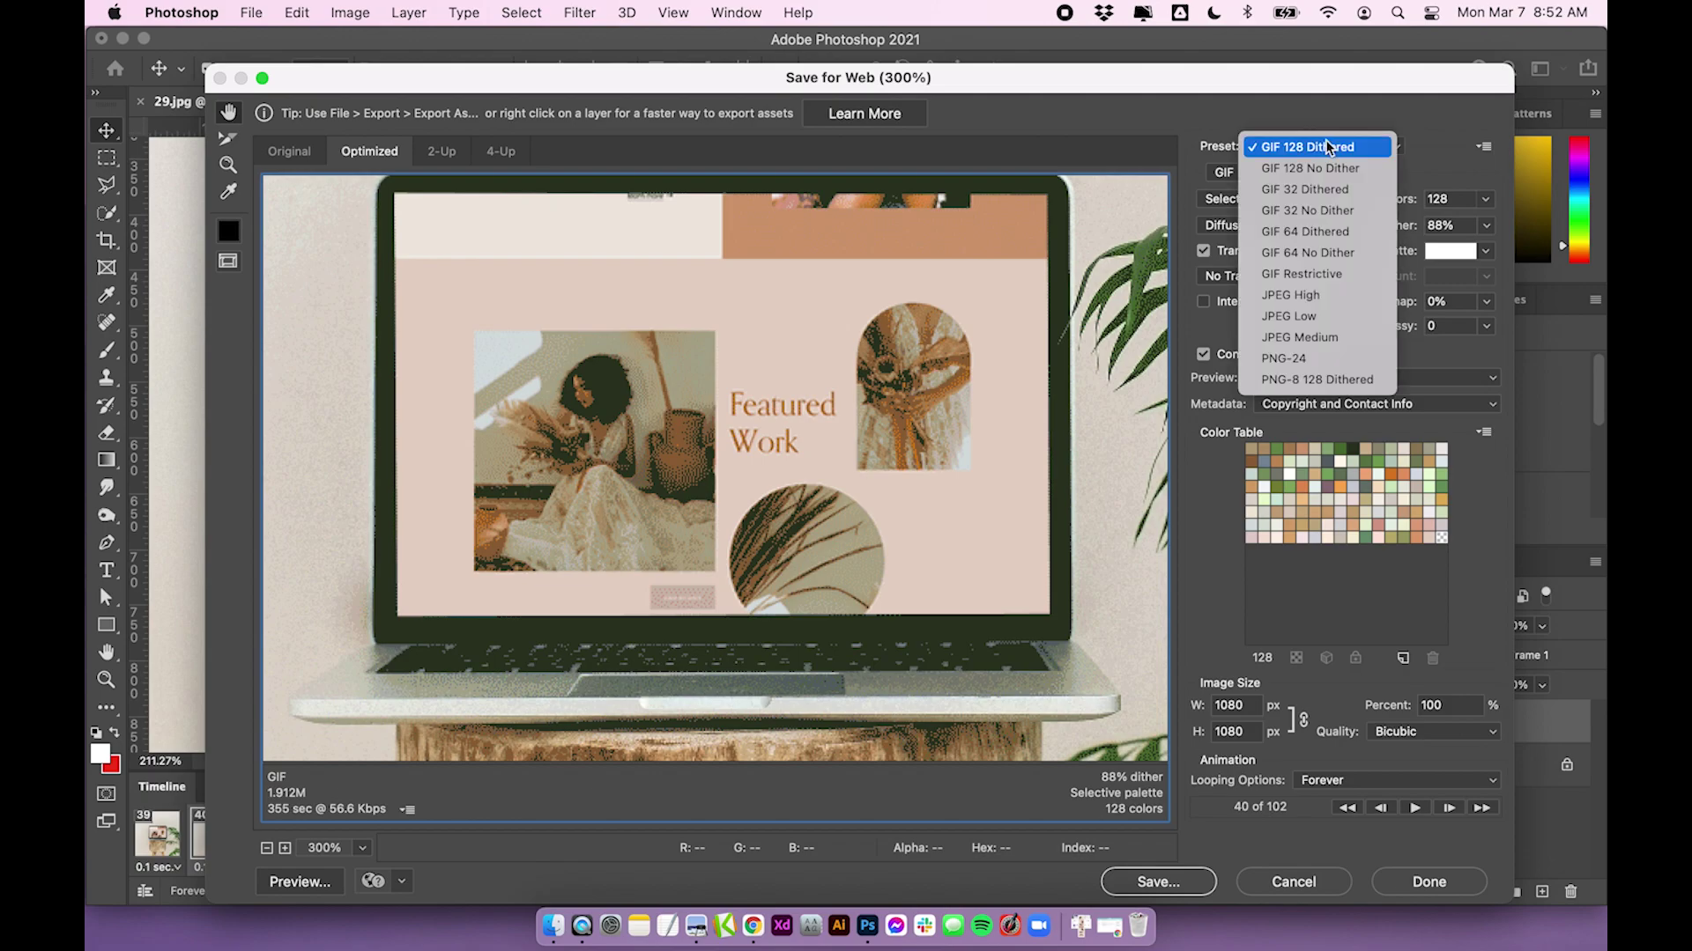
{"action": "left_click", "coordinate": [1335, 144]}
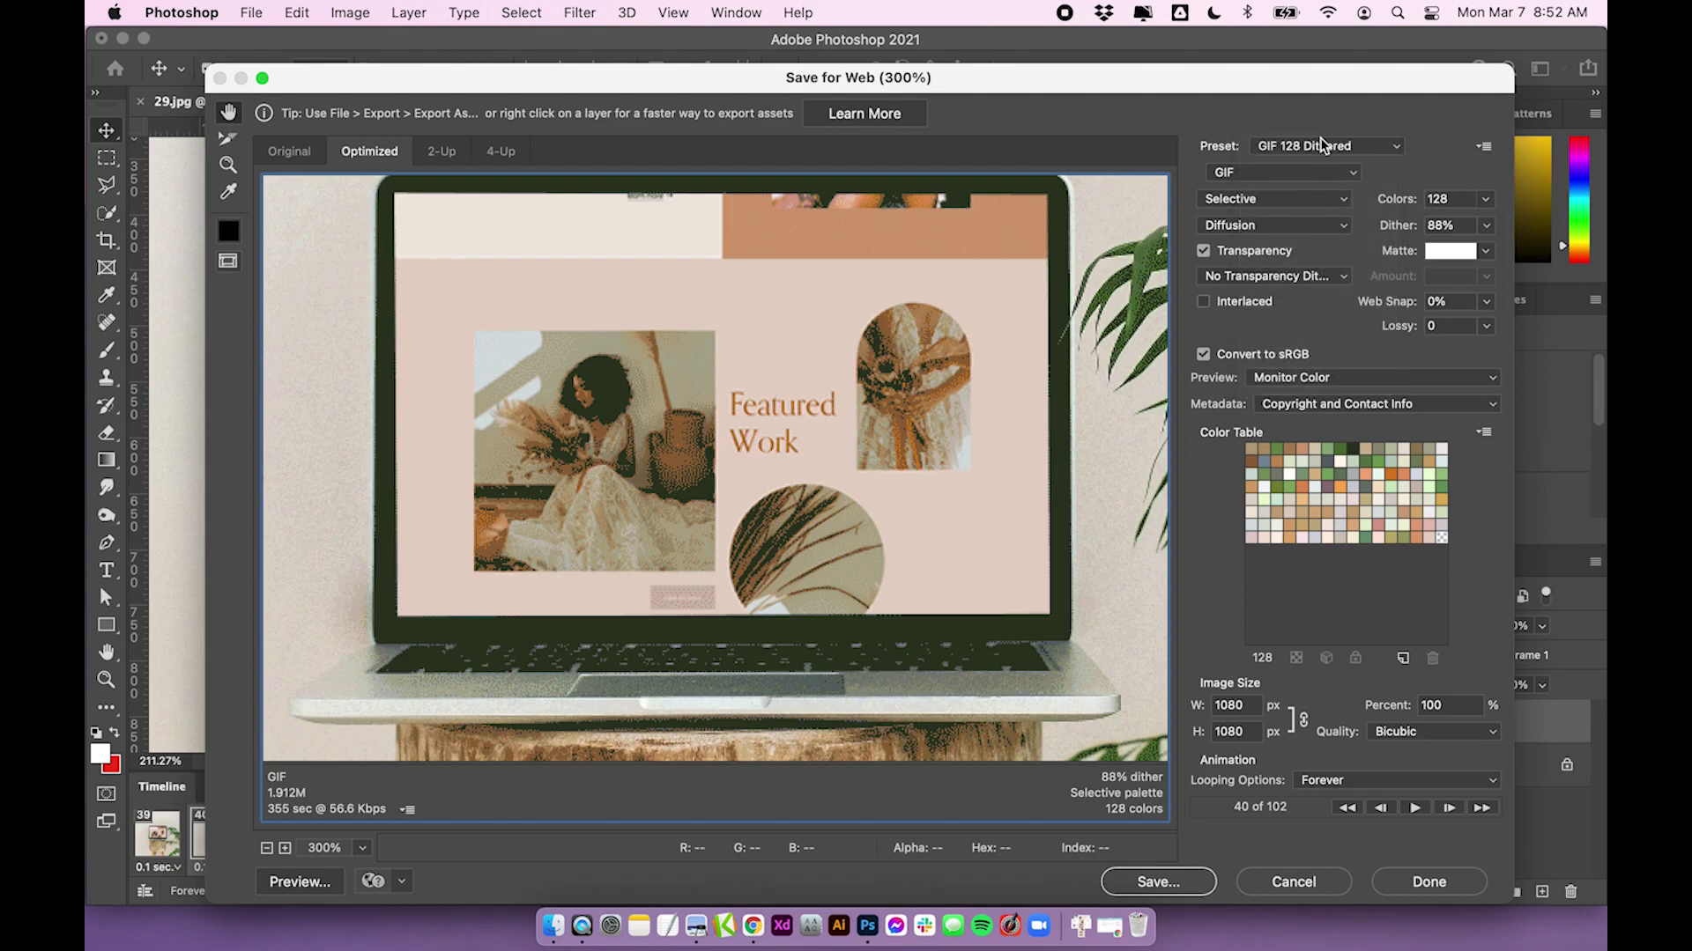
{"action": "left_click", "coordinate": [1334, 144]}
{"action": "left_click", "coordinate": [1268, 612]}
Close Save for Web and go to File > Export > Render Video
{"action": "left_click", "coordinate": [1409, 882]}
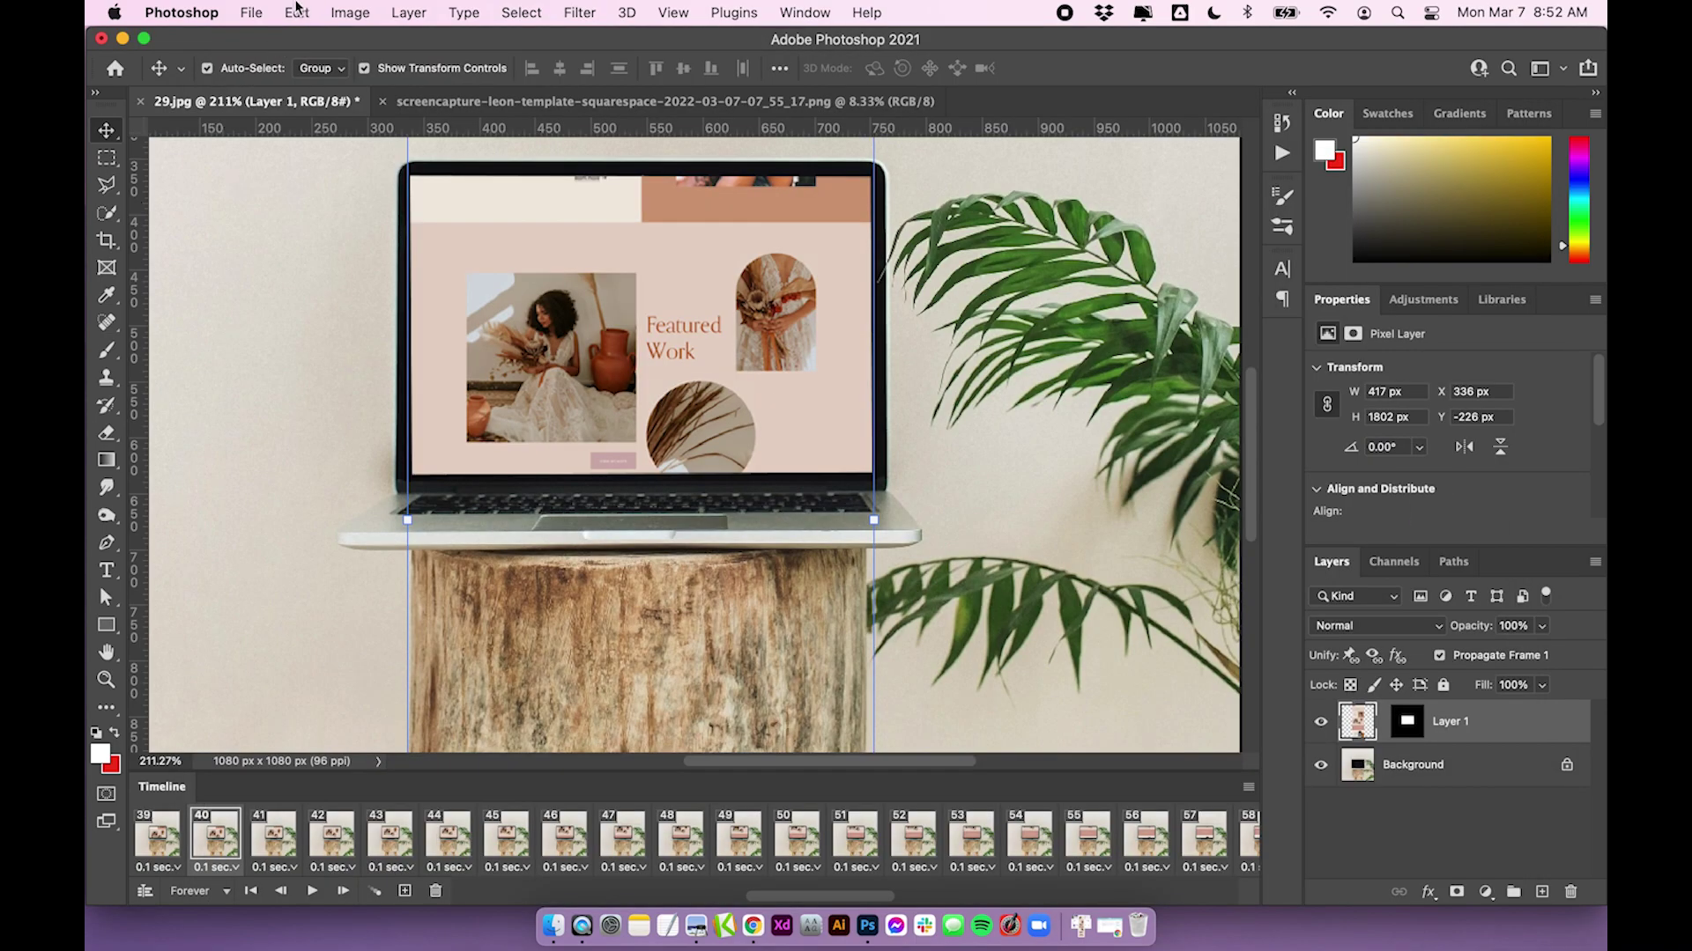
{"action": "left_click", "coordinate": [252, 13]}
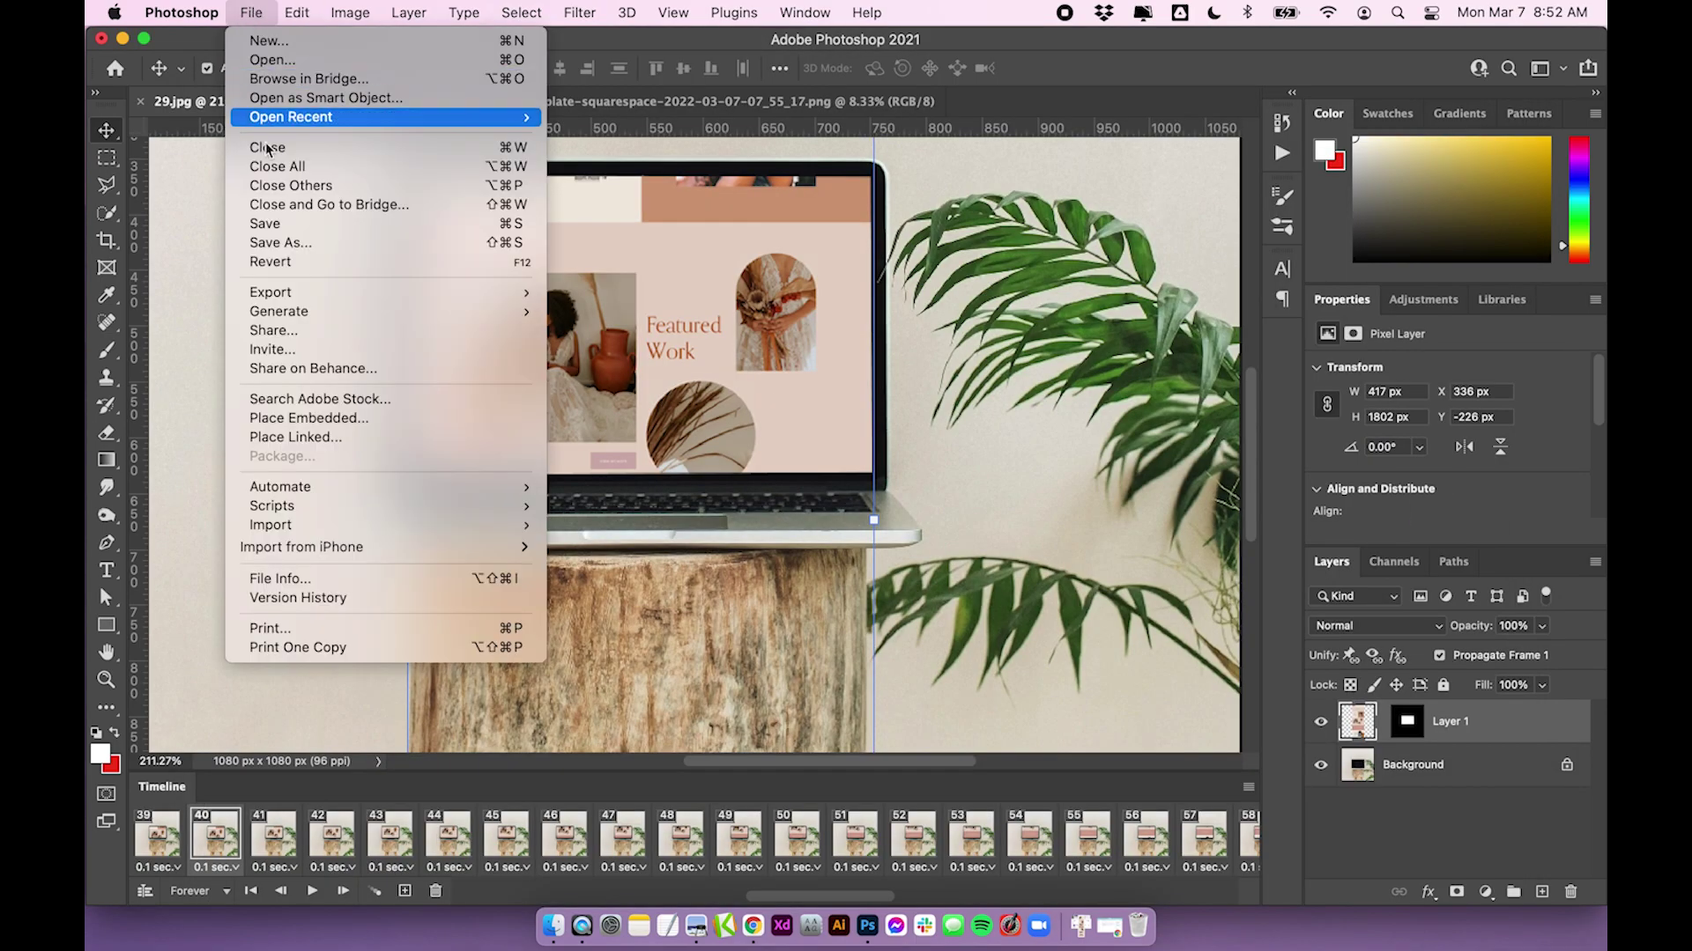
{"action": "mouse_move", "coordinate": [309, 291]}
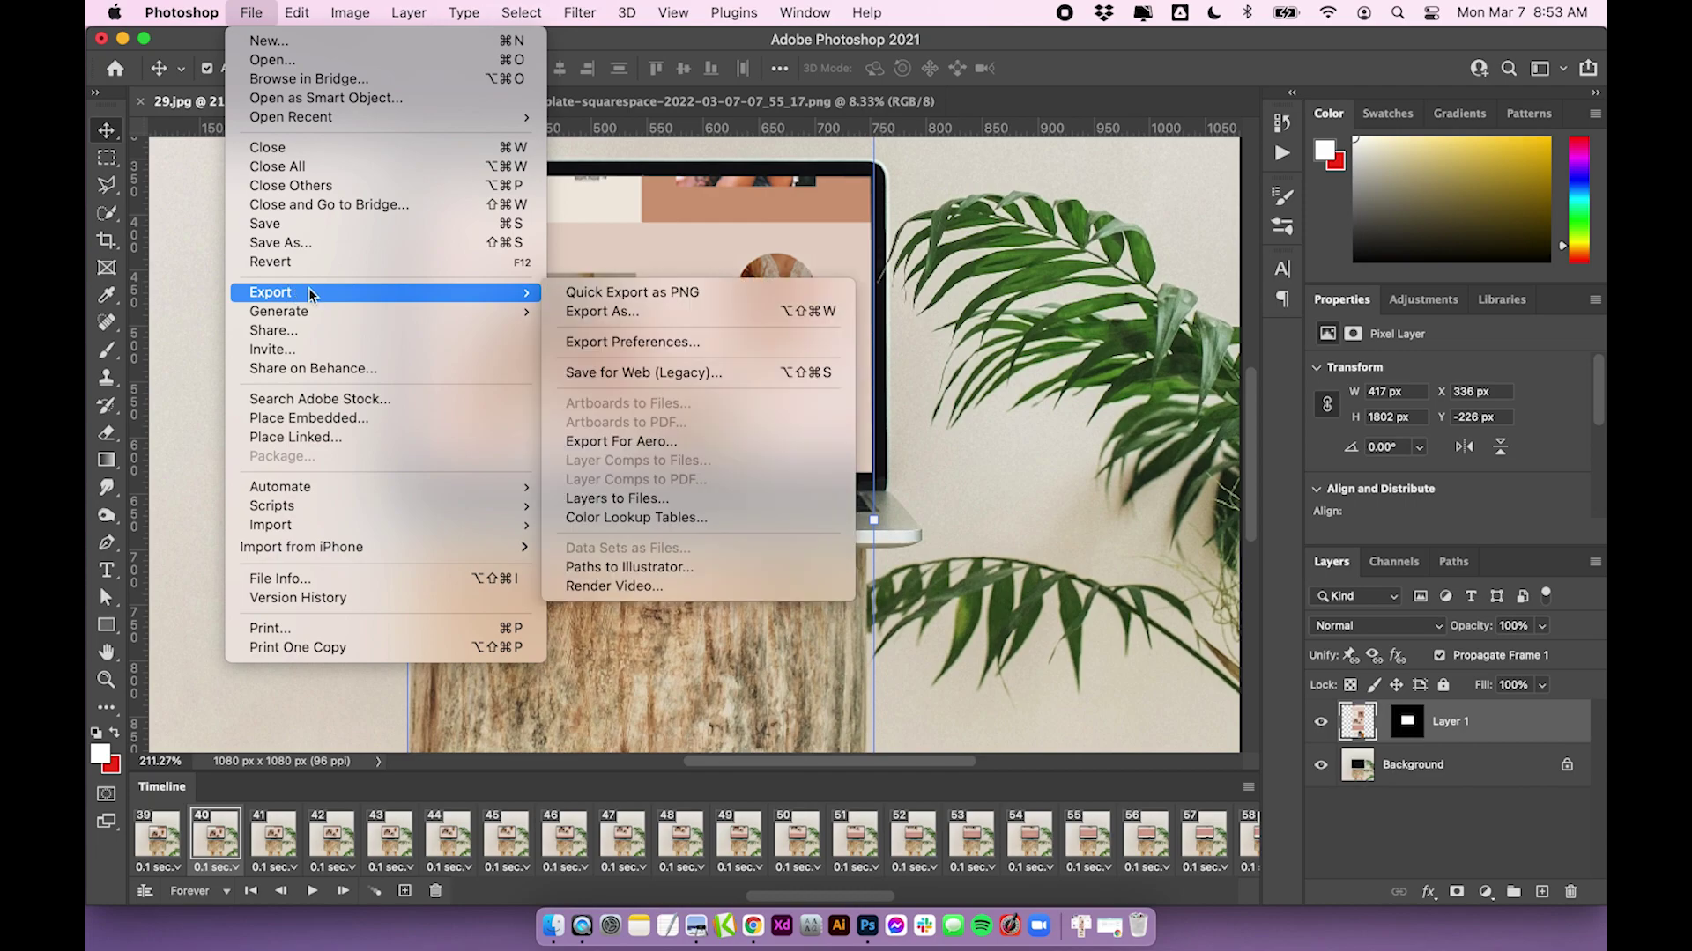
{"action": "left_click", "coordinate": [646, 587]}
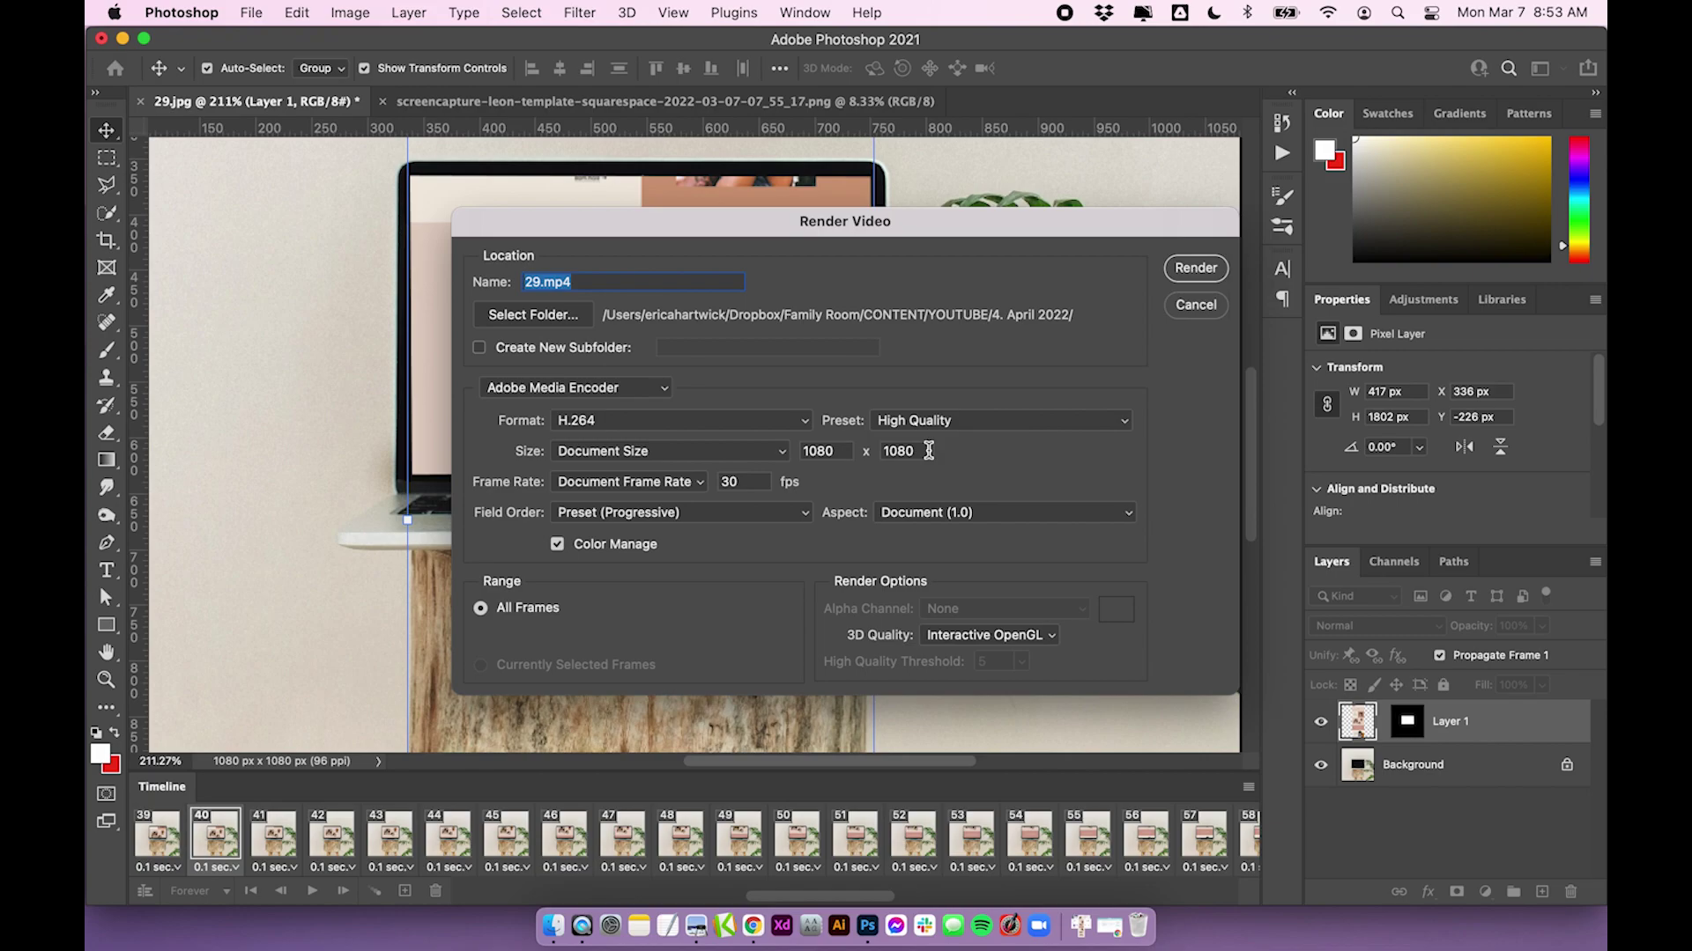
Keep H.264, High Quality and Document Size 1080 × 1080, then render 29.mp4
{"action": "left_click", "coordinate": [847, 450]}
{"action": "left_click", "coordinate": [921, 451]}
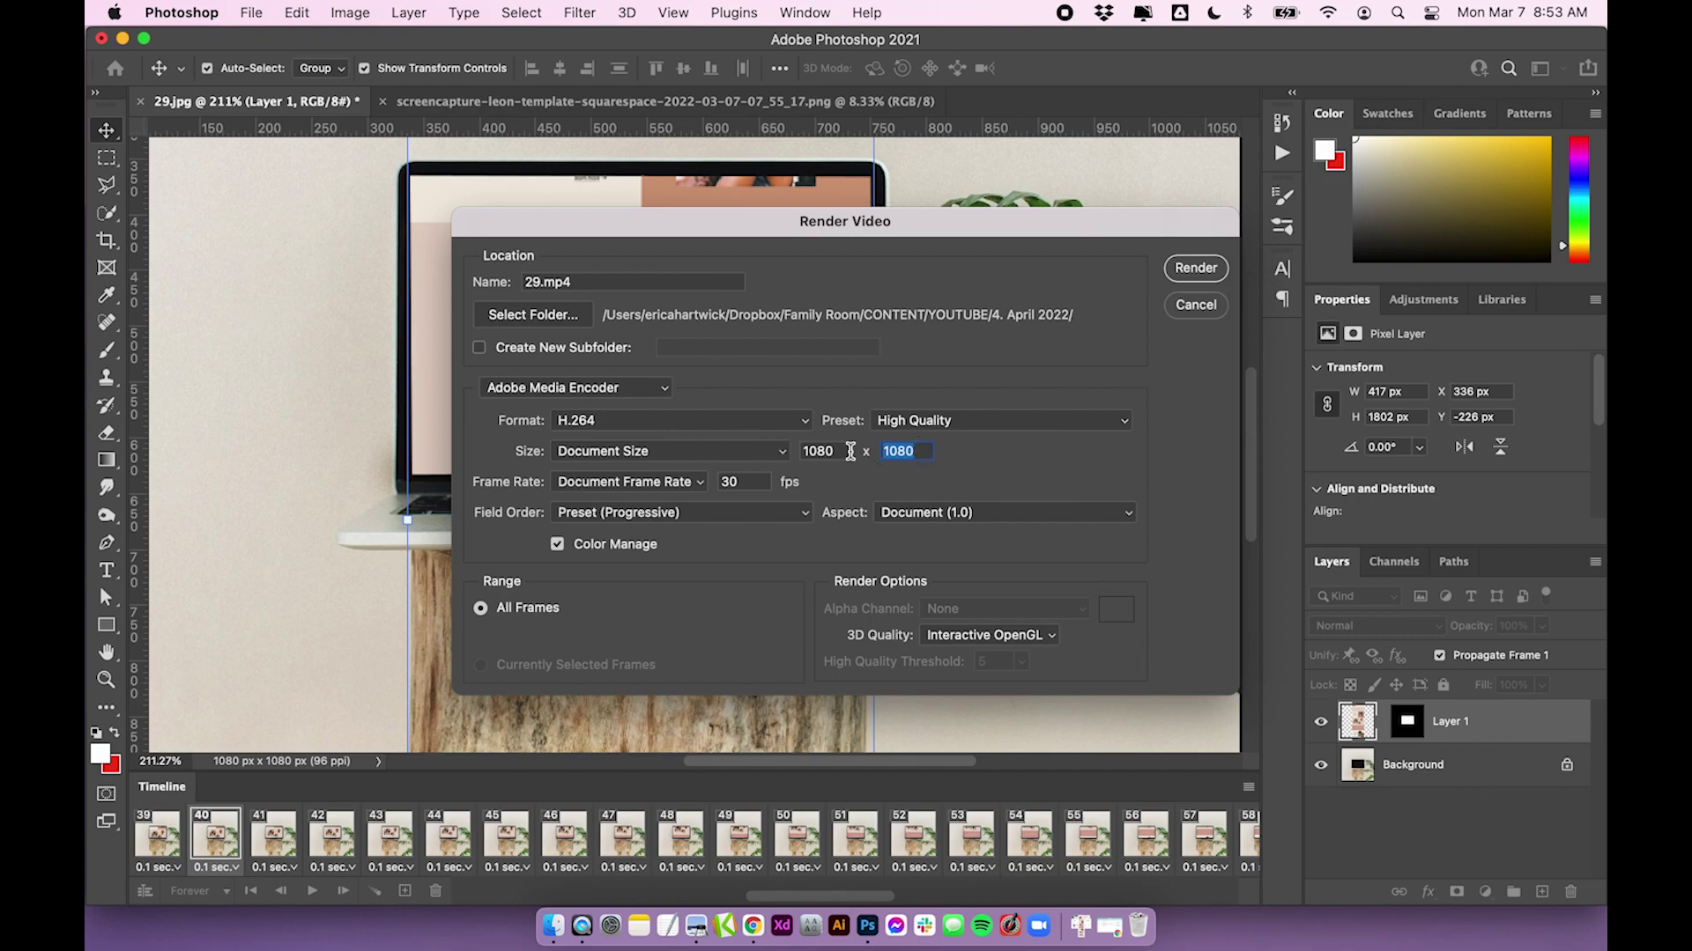
{"action": "left_click", "coordinate": [700, 453]}
{"action": "left_click", "coordinate": [694, 451]}
{"action": "left_click", "coordinate": [691, 451]}
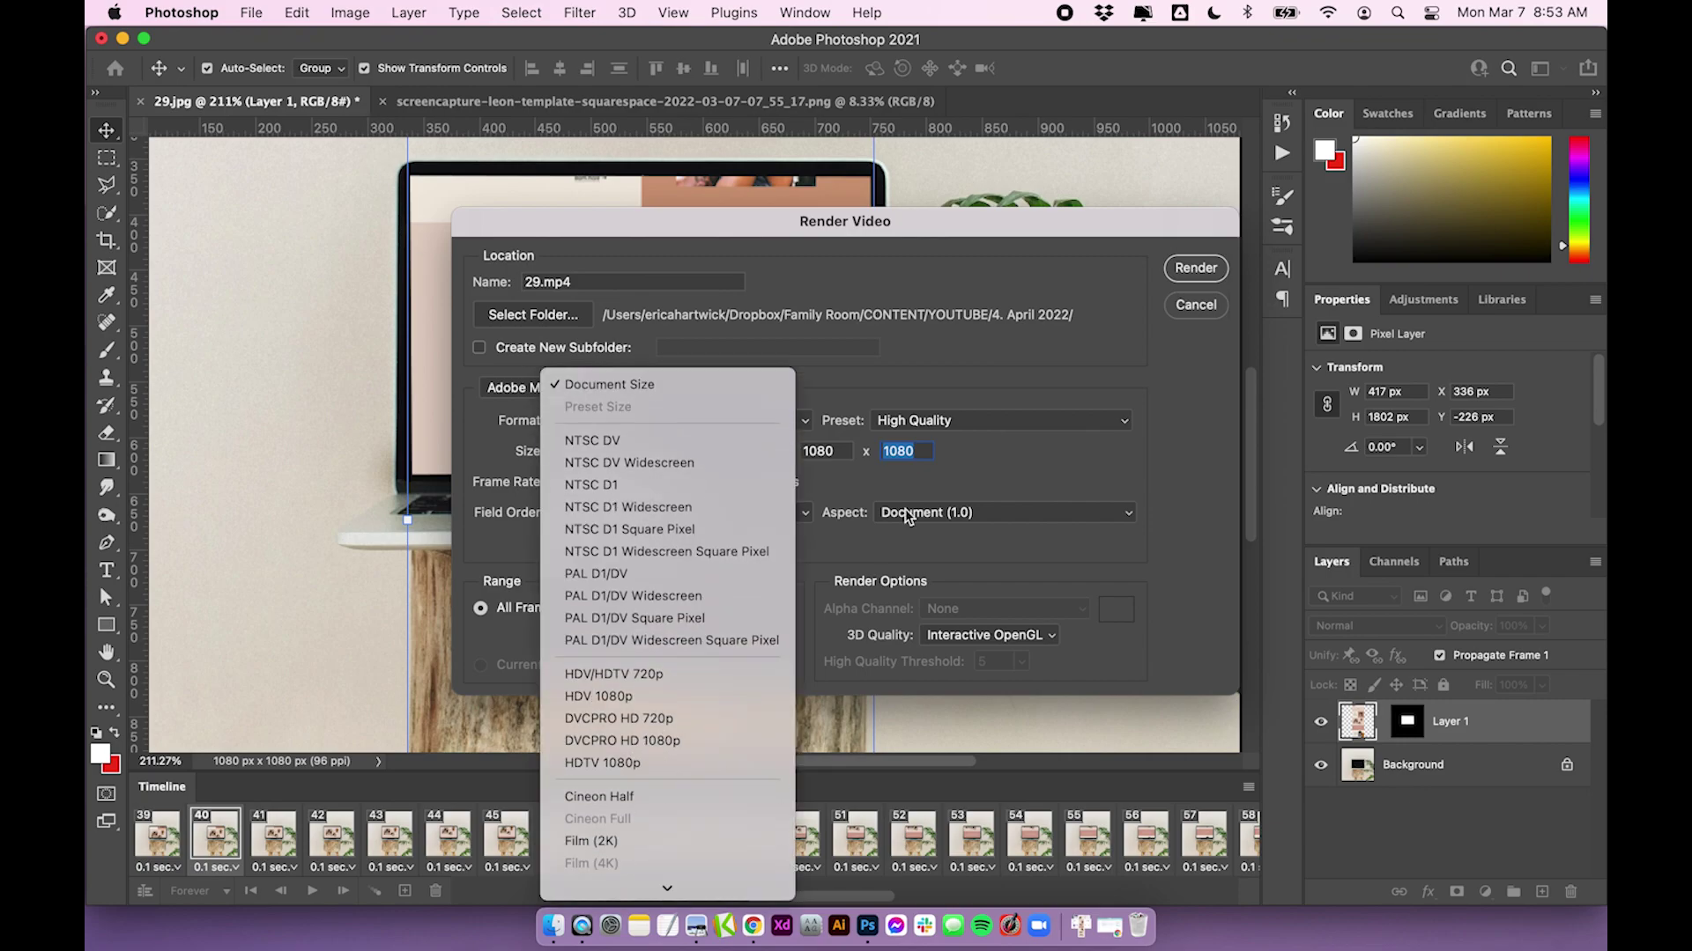
{"action": "left_click", "coordinate": [907, 449]}
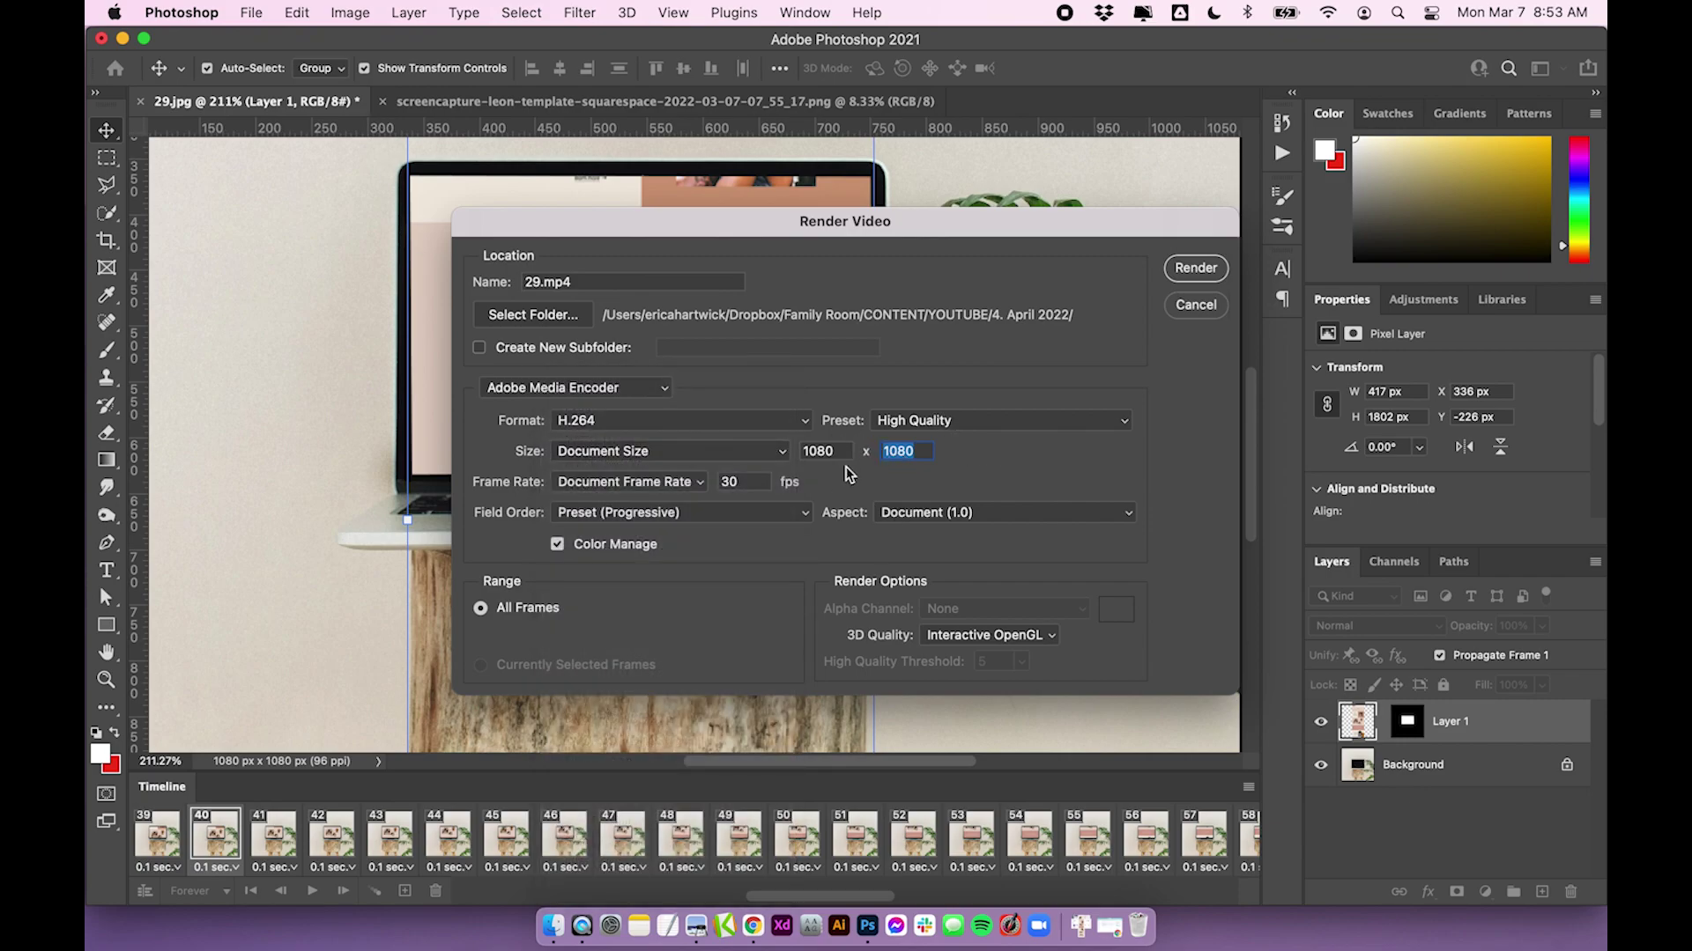
{"action": "key", "text": "shift+Tab"}
{"action": "key", "text": "Tab"}
{"action": "left_click", "coordinate": [1198, 273]}
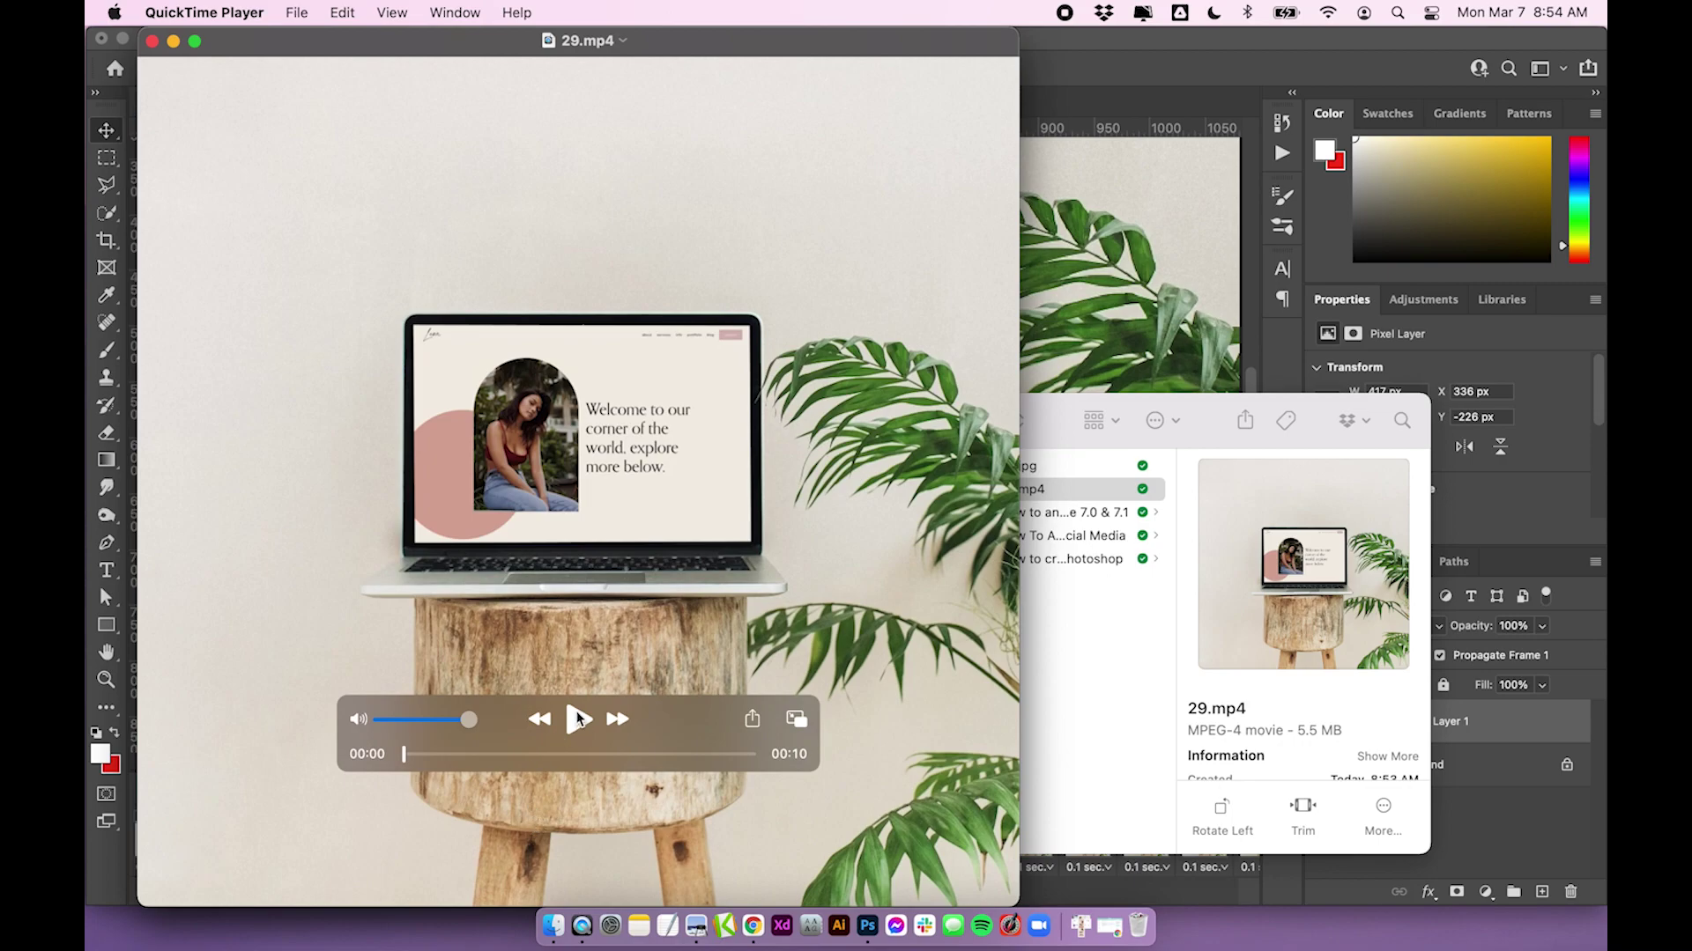
Play 29.mp4 in QuickTime Player to 00:10, then close the player window
{"action": "left_click", "coordinate": [577, 724]}
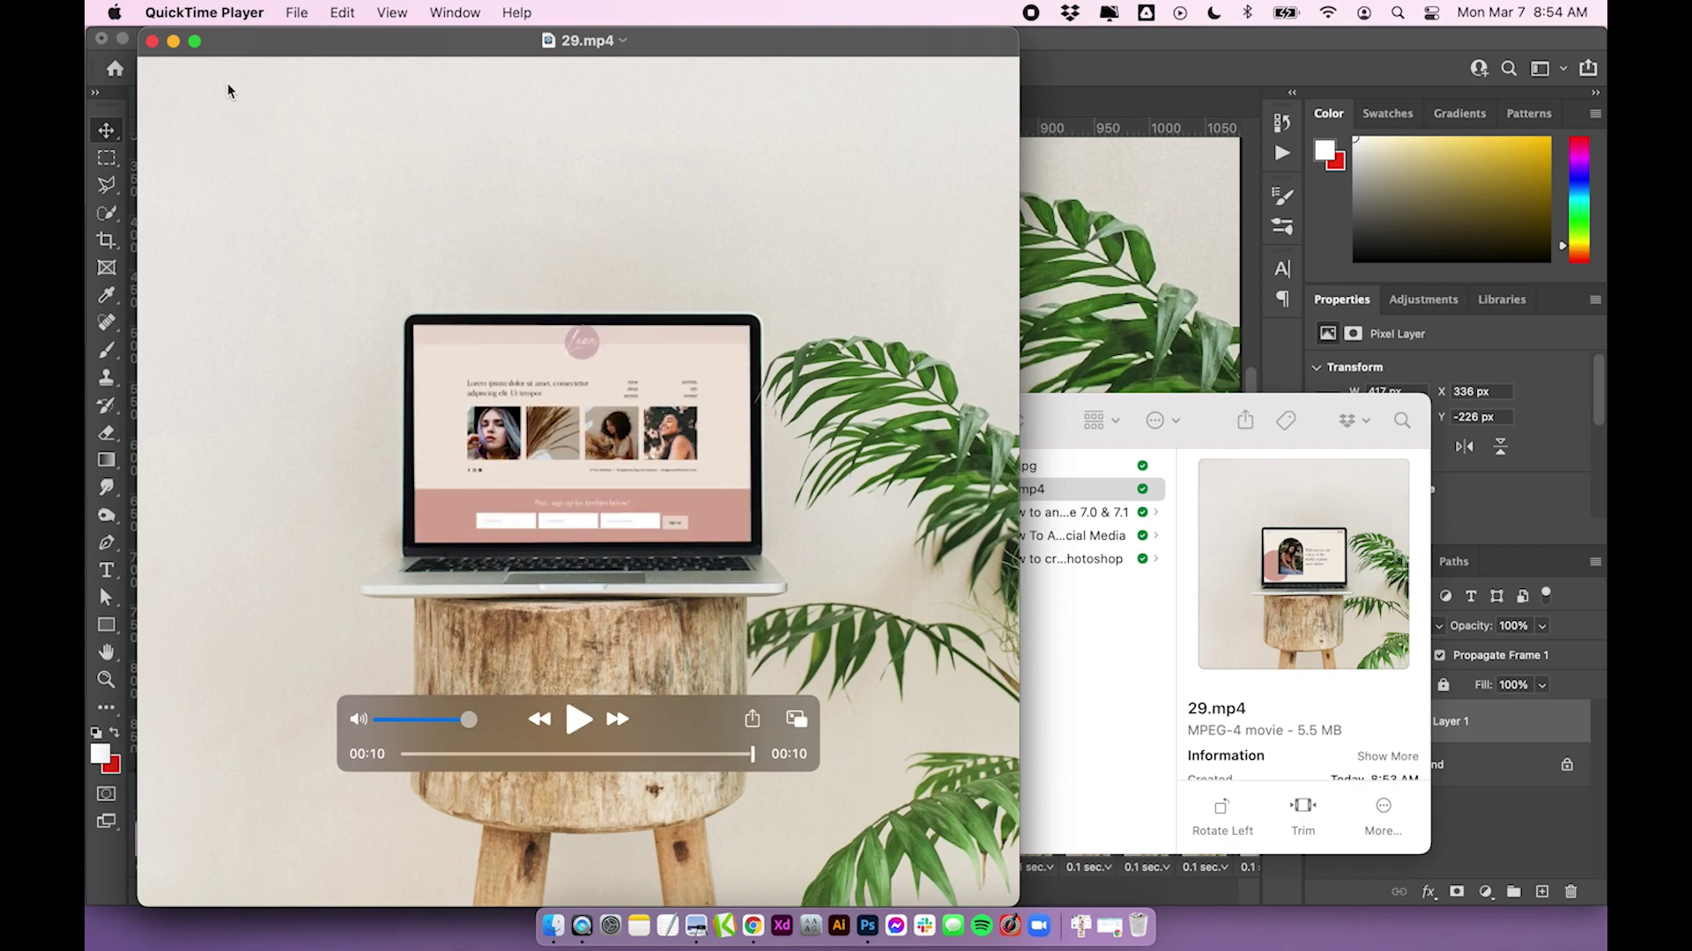
{"action": "left_click", "coordinate": [152, 42]}
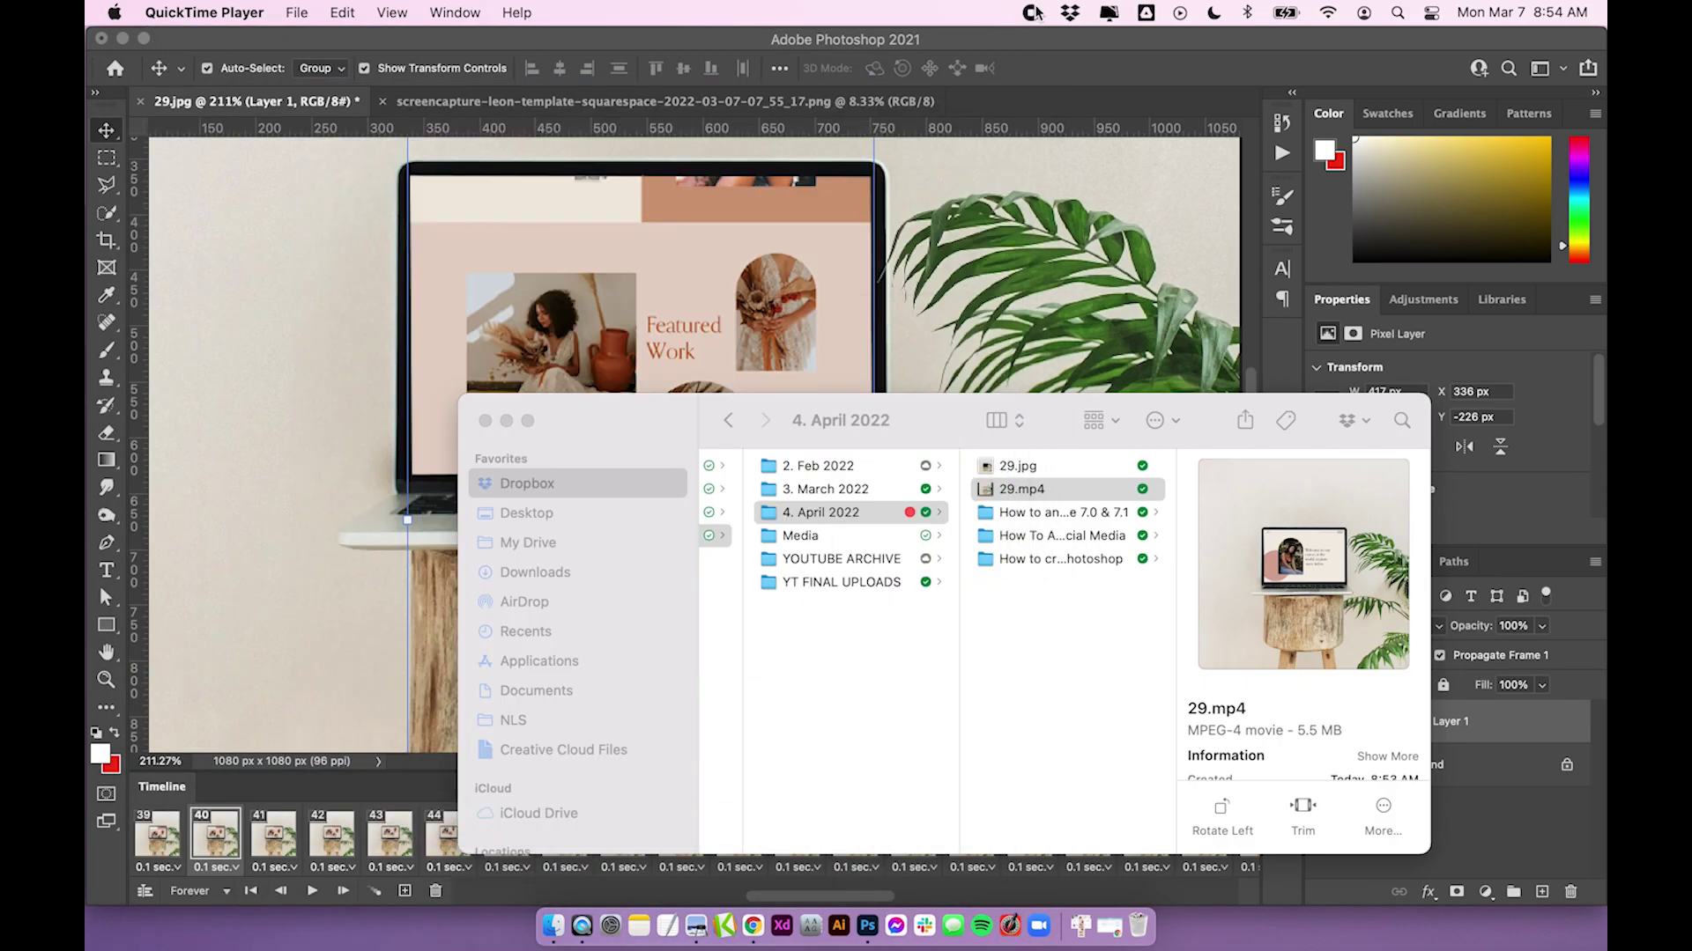